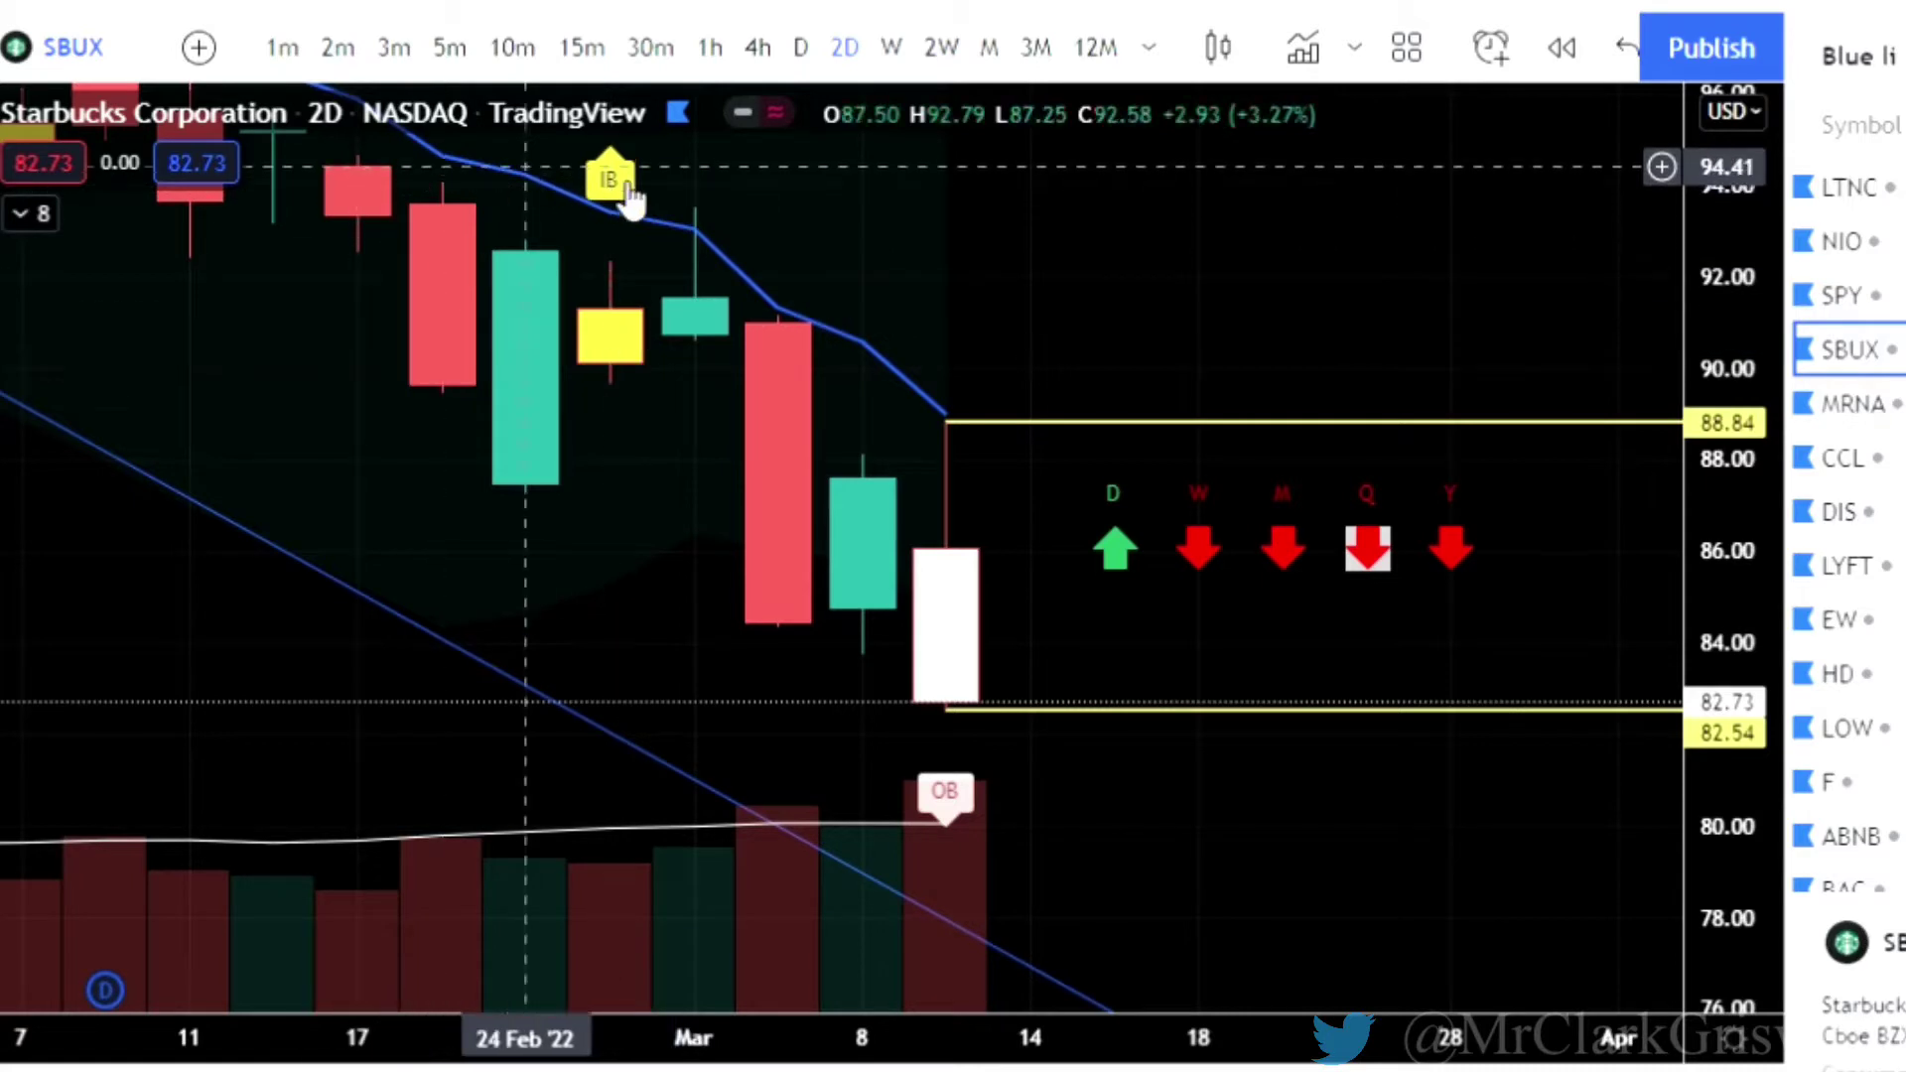
Switch the Starbucks (SBUX) chart to the daily timeframe and frame the latest candles.
drag(1451, 643, 1285, 626)
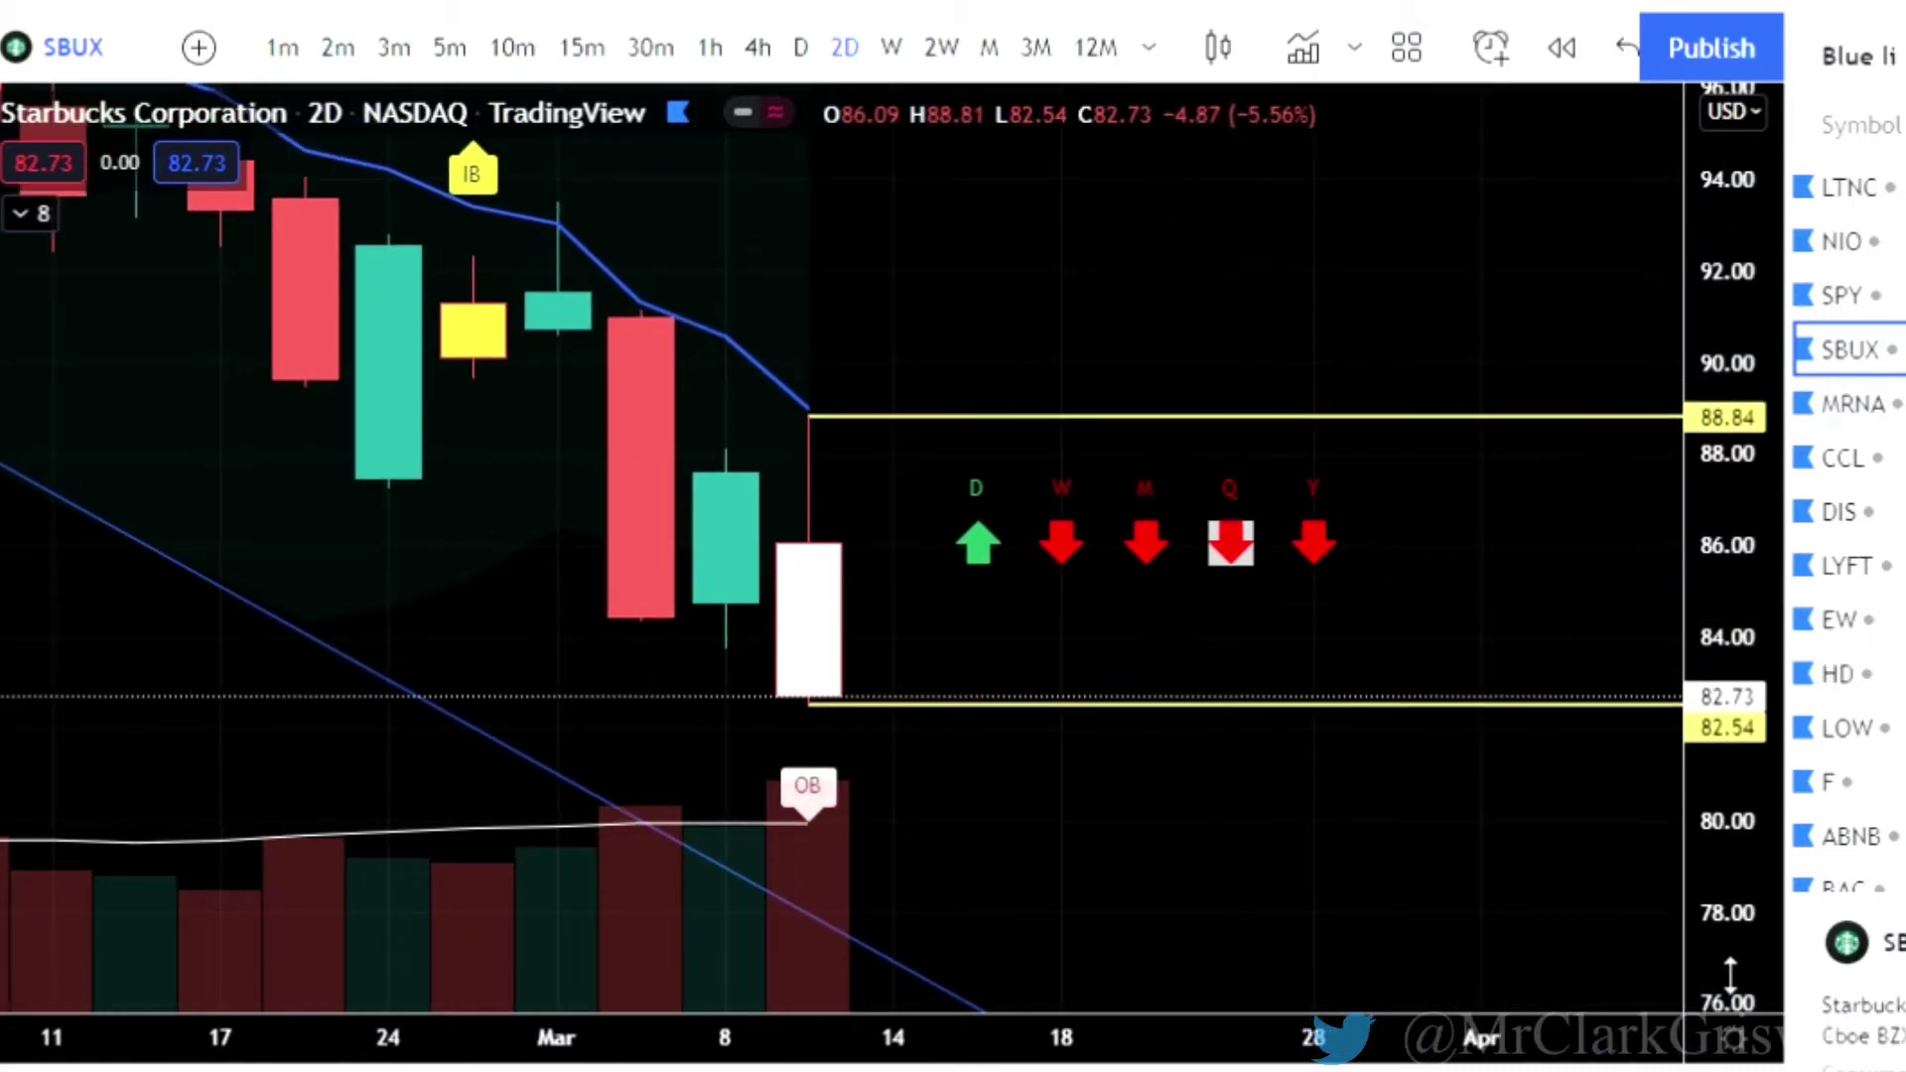
drag(1746, 973, 1737, 883)
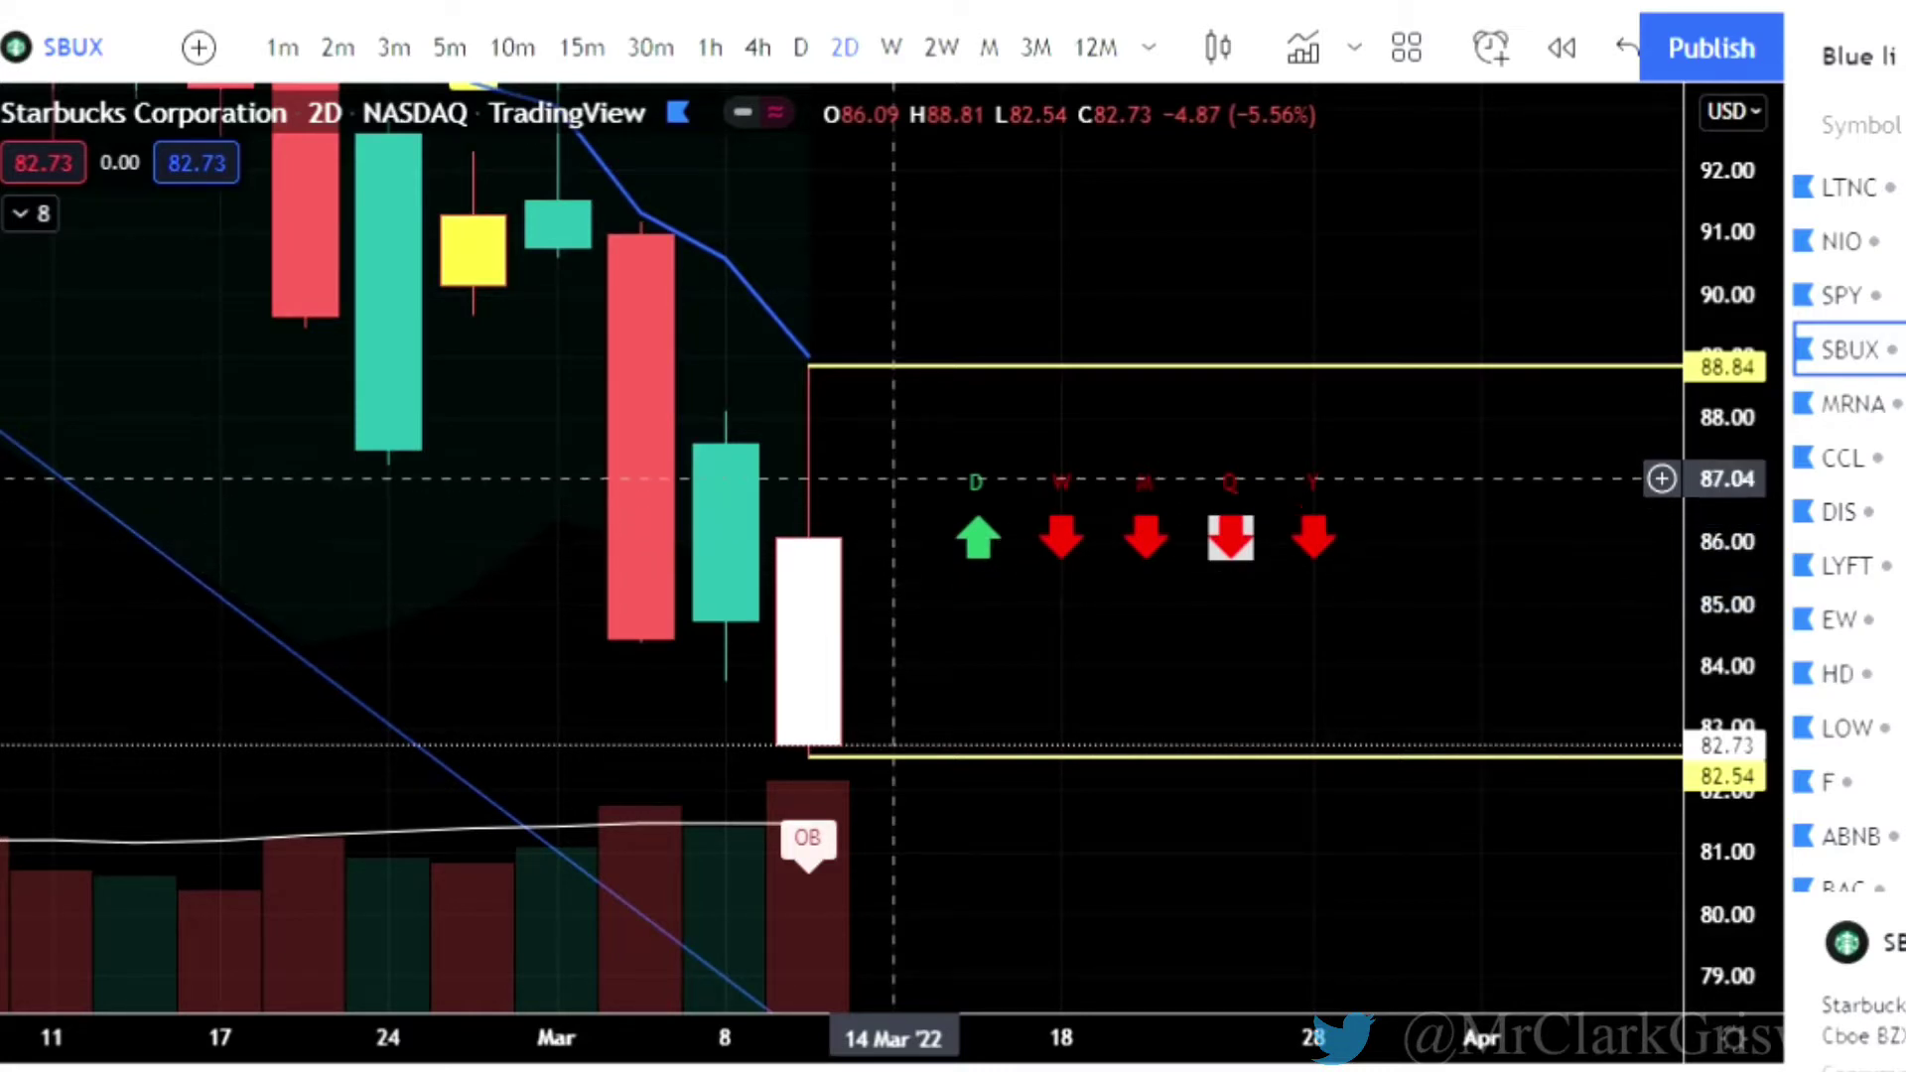
drag(893, 511, 974, 539)
drag(1732, 585, 1732, 561)
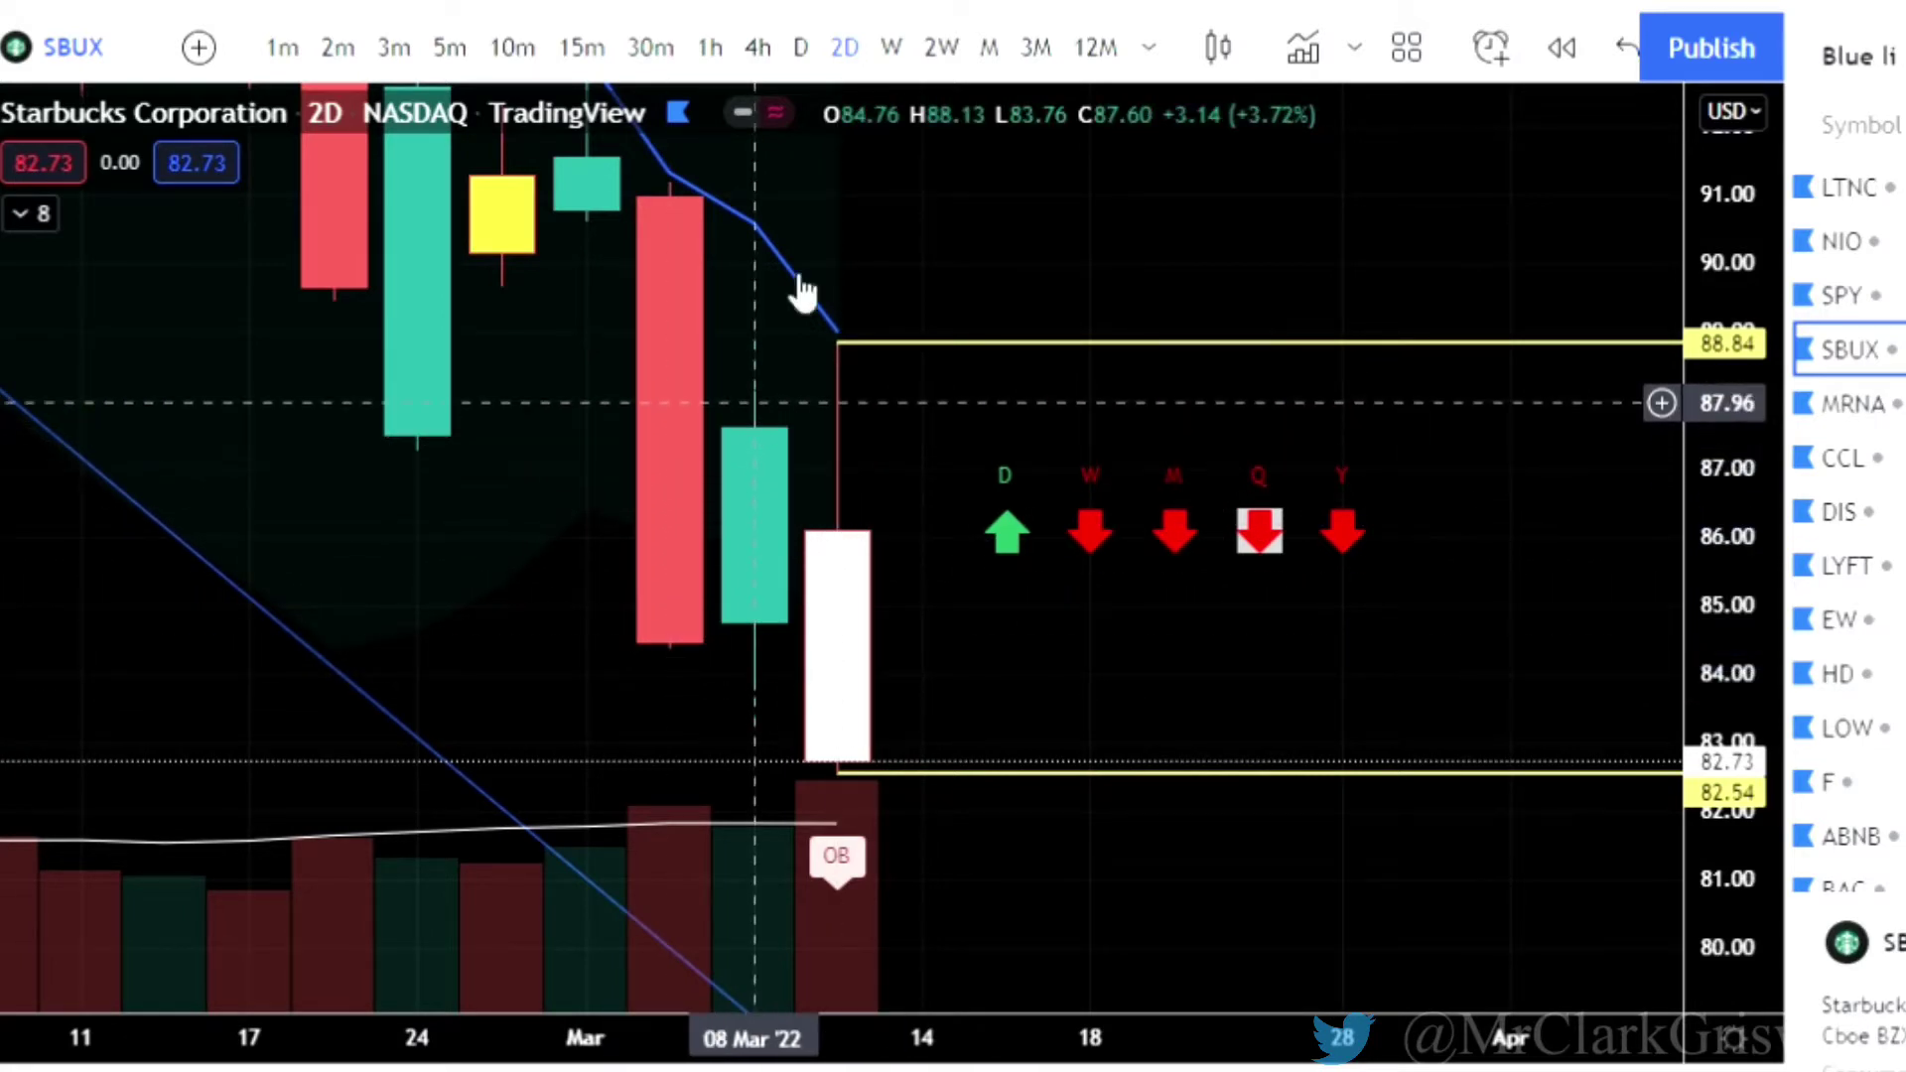
click(801, 50)
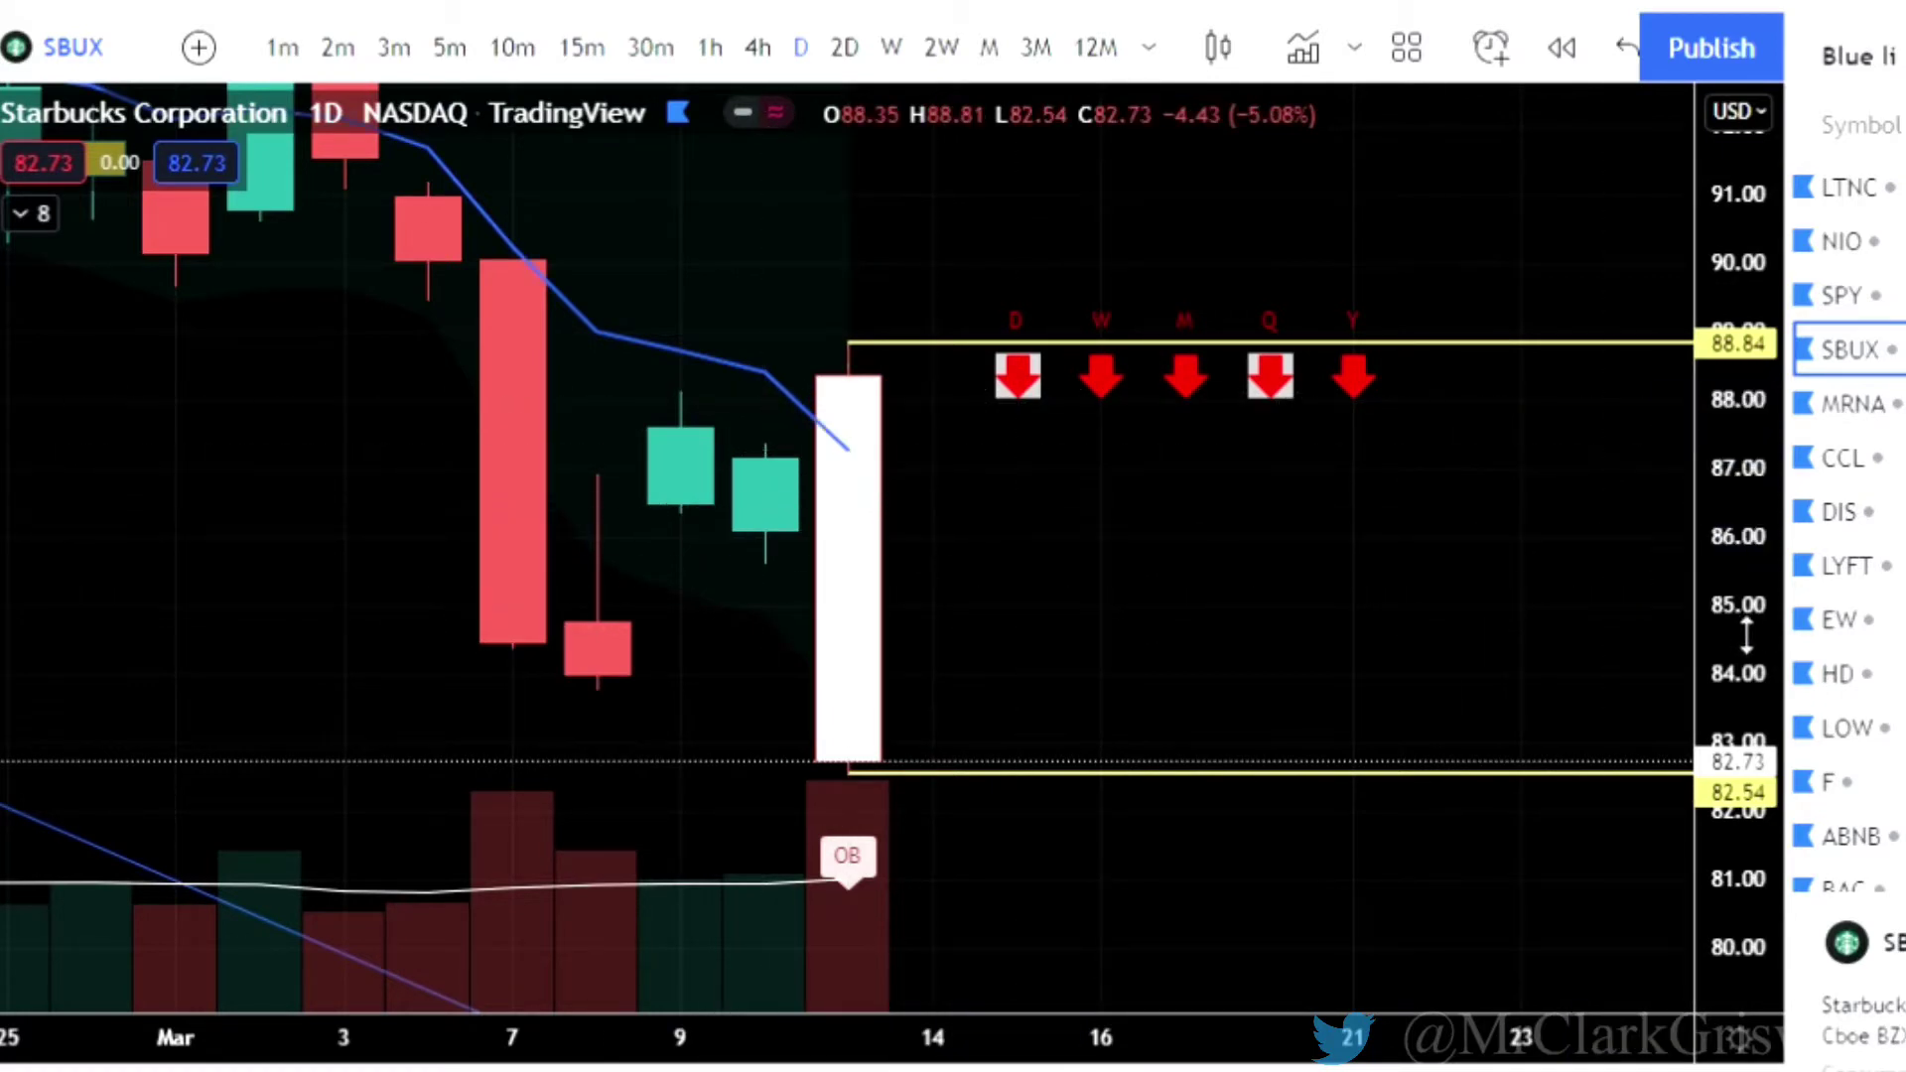
drag(1746, 635, 1746, 581)
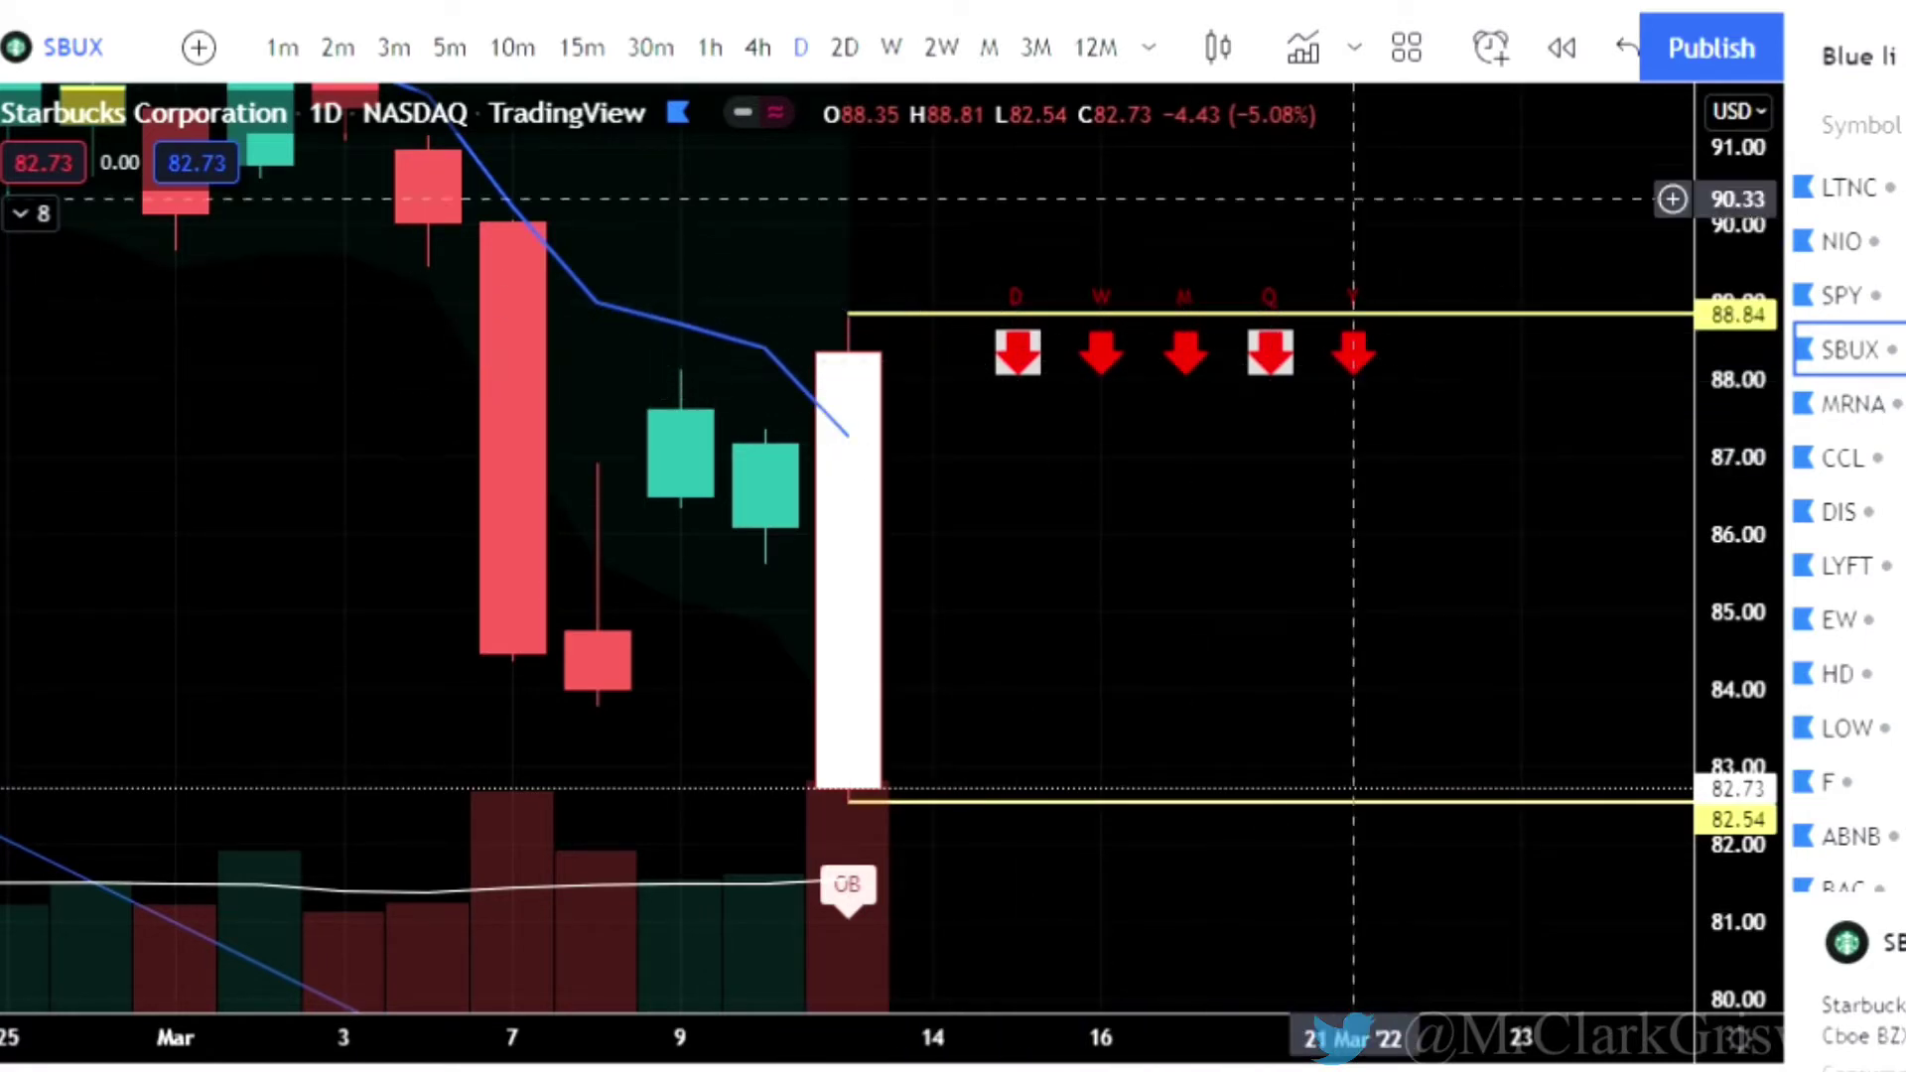
View the list of favorite indicators and strategies without adding any to the SBUX chart.
click(1303, 58)
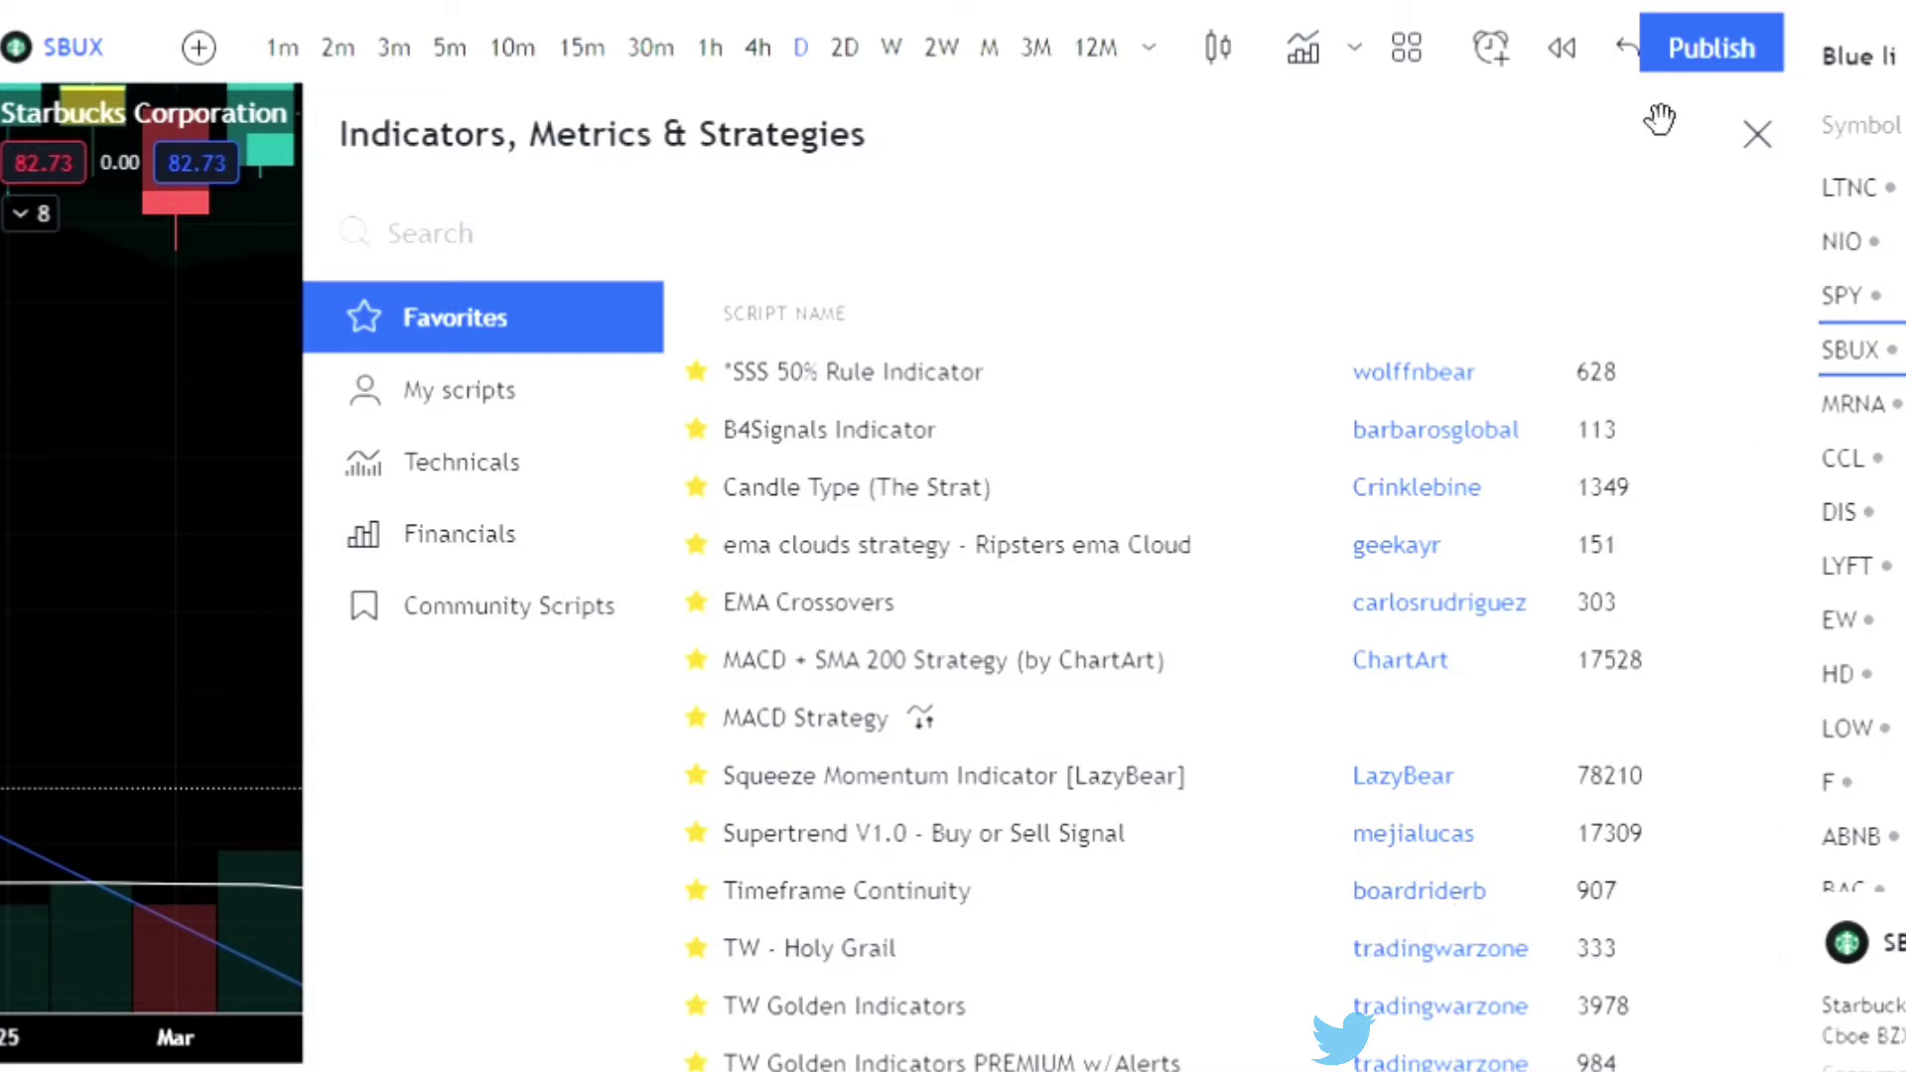
click(1755, 137)
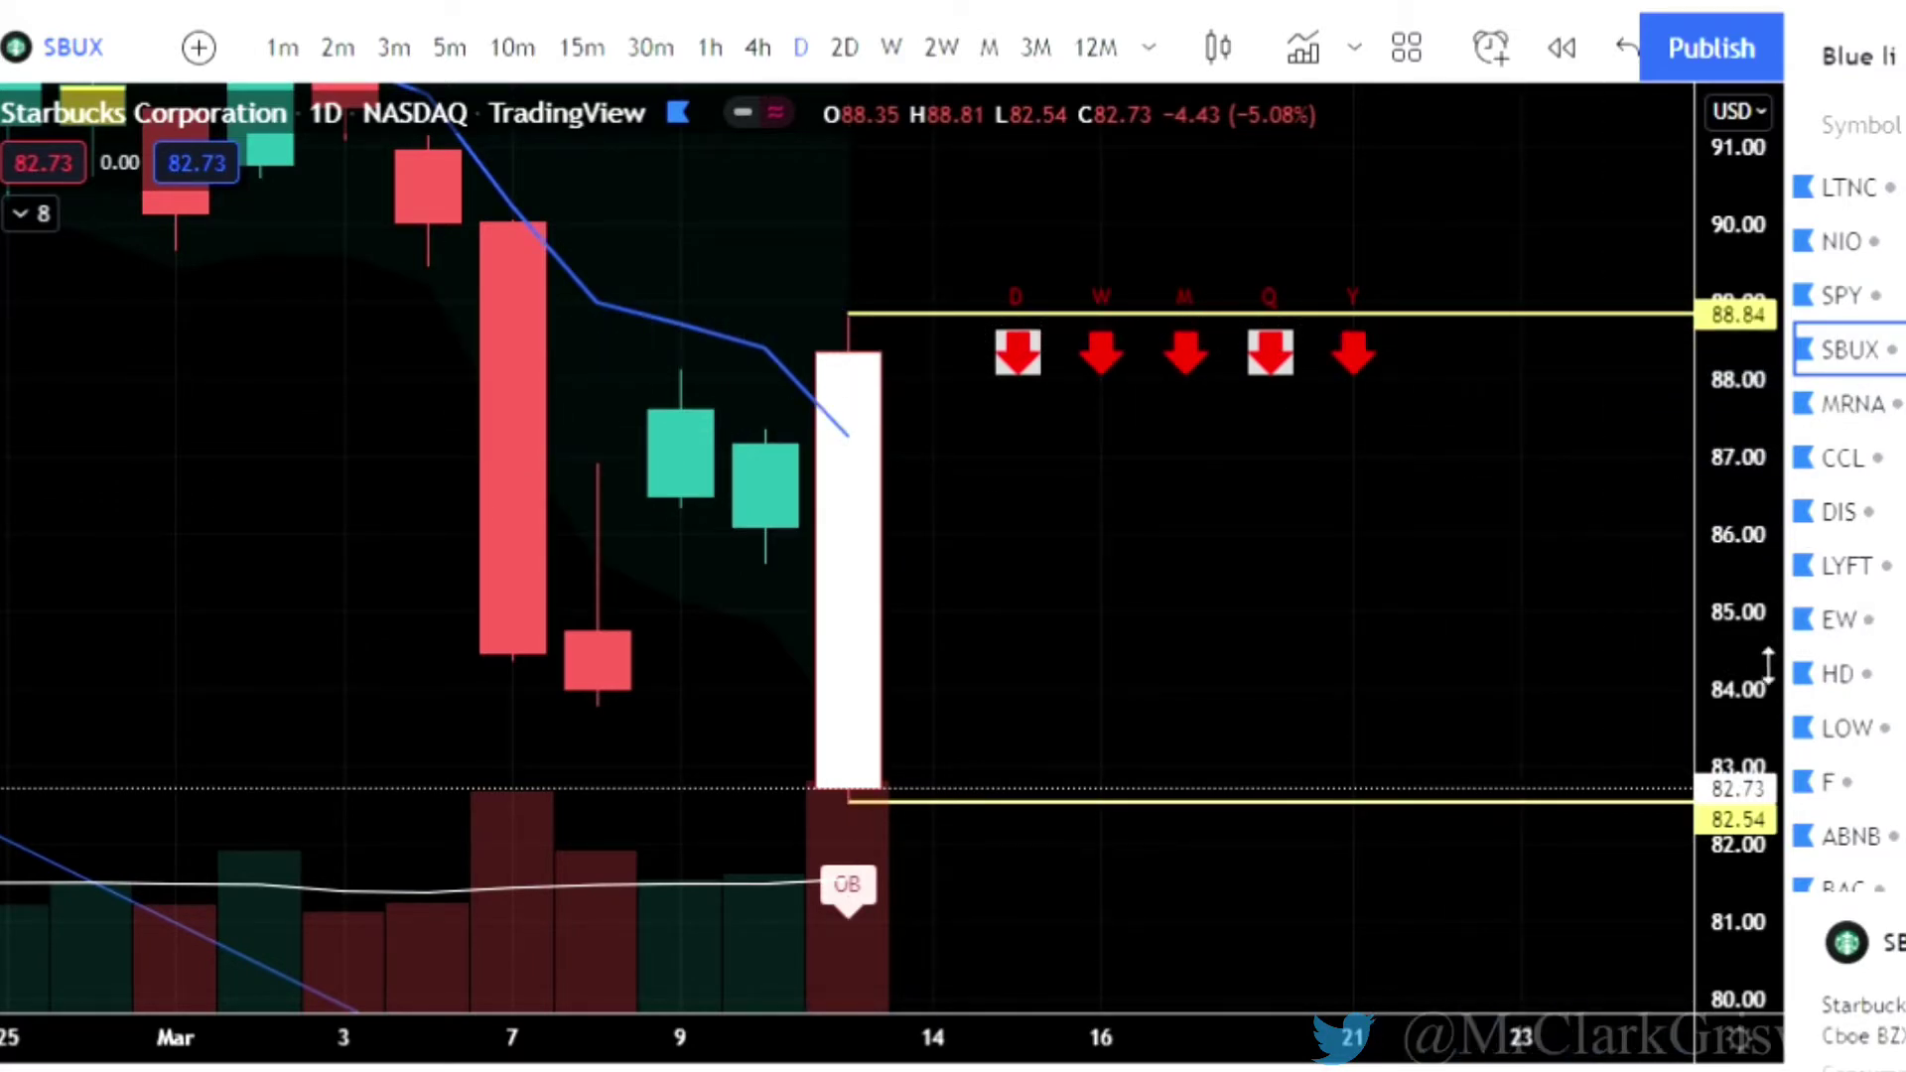
Place a horizontal ray at 90.12 starting from the 7 March candle and recolor it green.
drag(1768, 667, 1769, 595)
drag(1607, 447, 1553, 635)
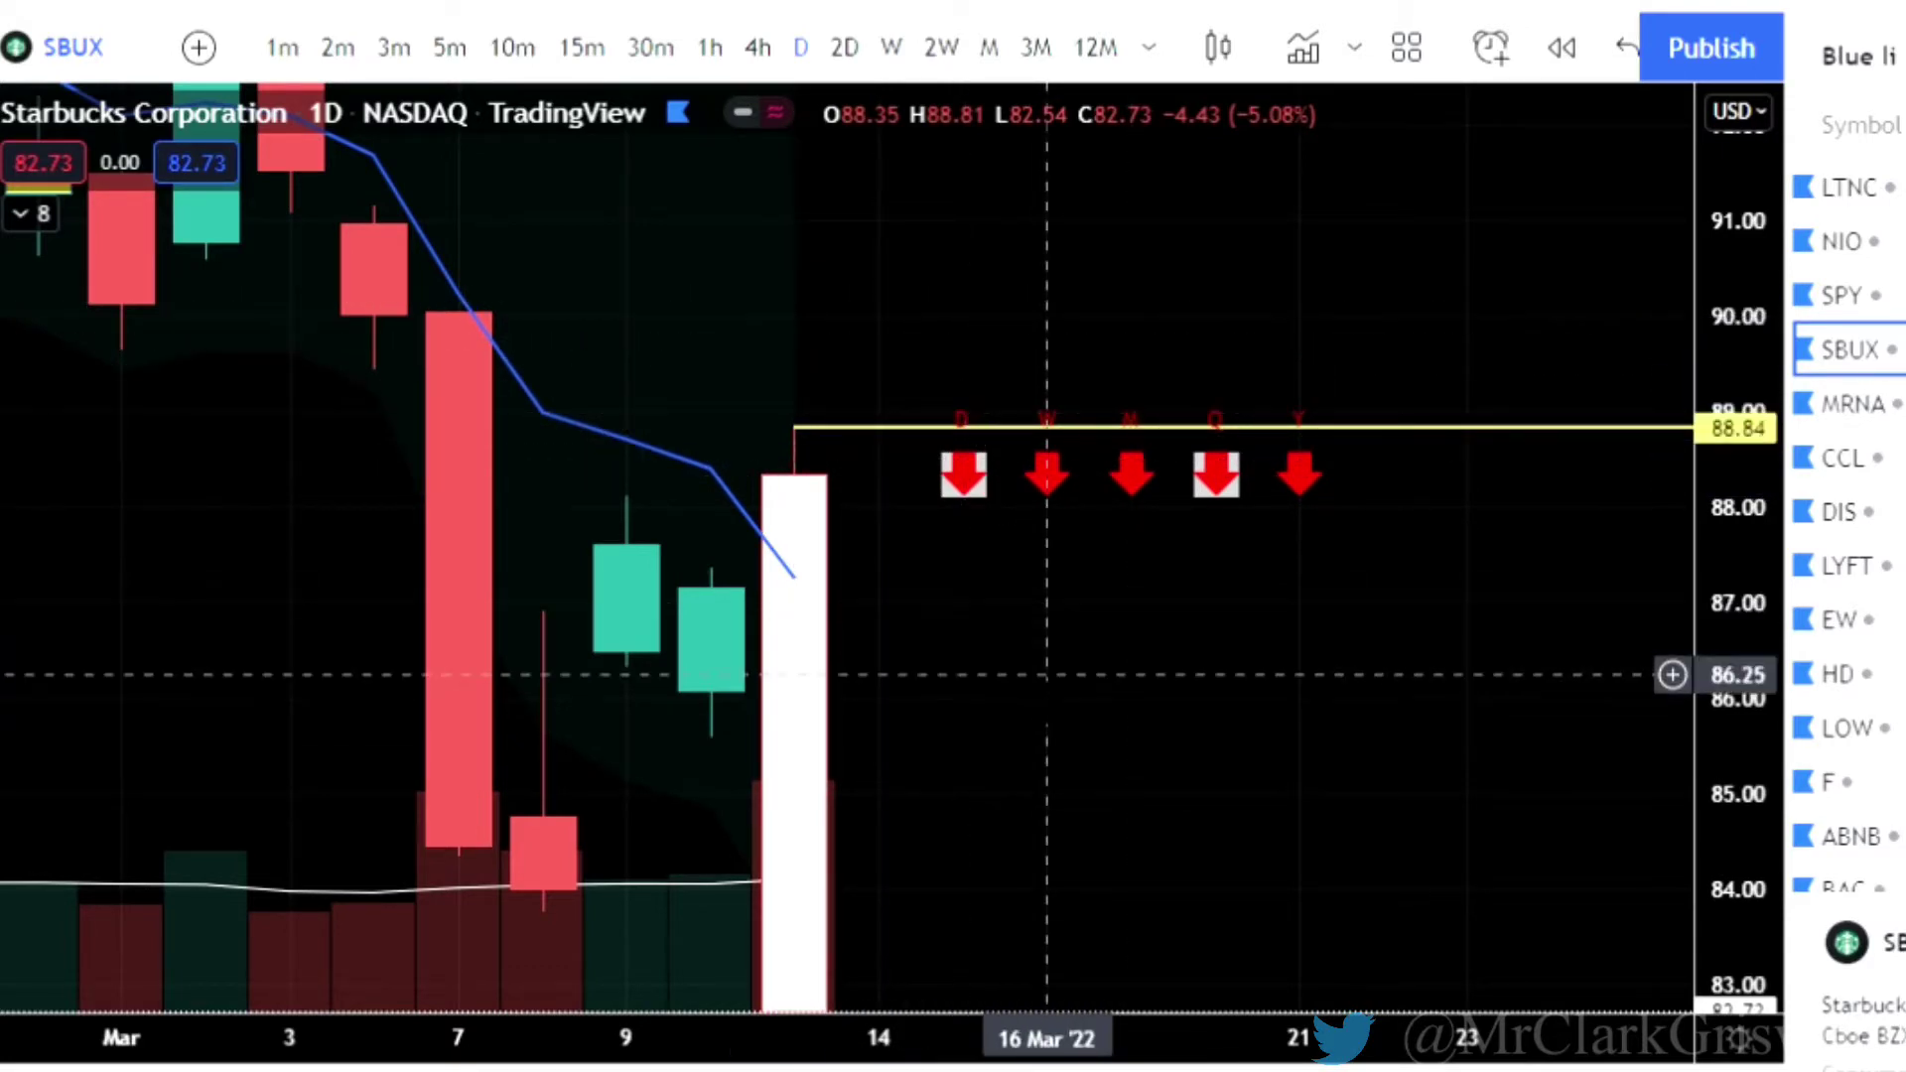
drag(1063, 514, 1058, 331)
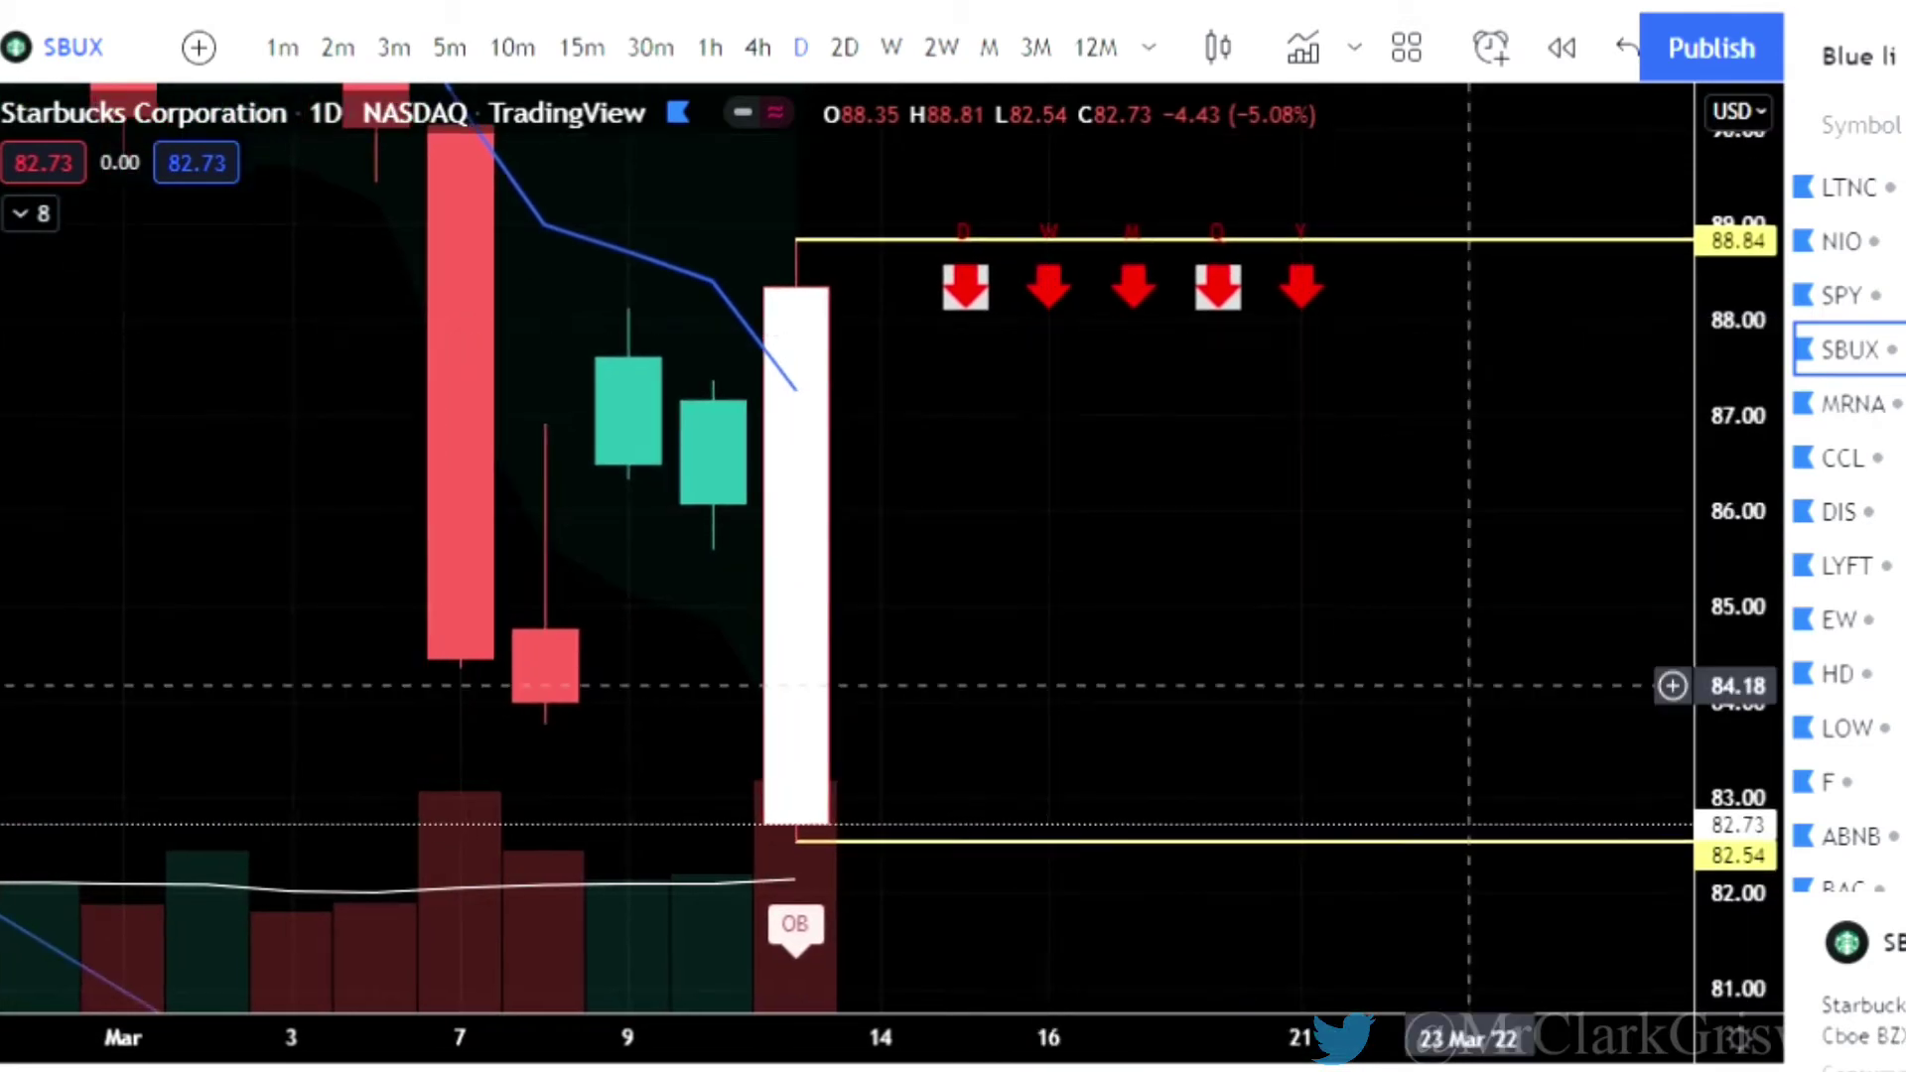
drag(1375, 707, 1320, 558)
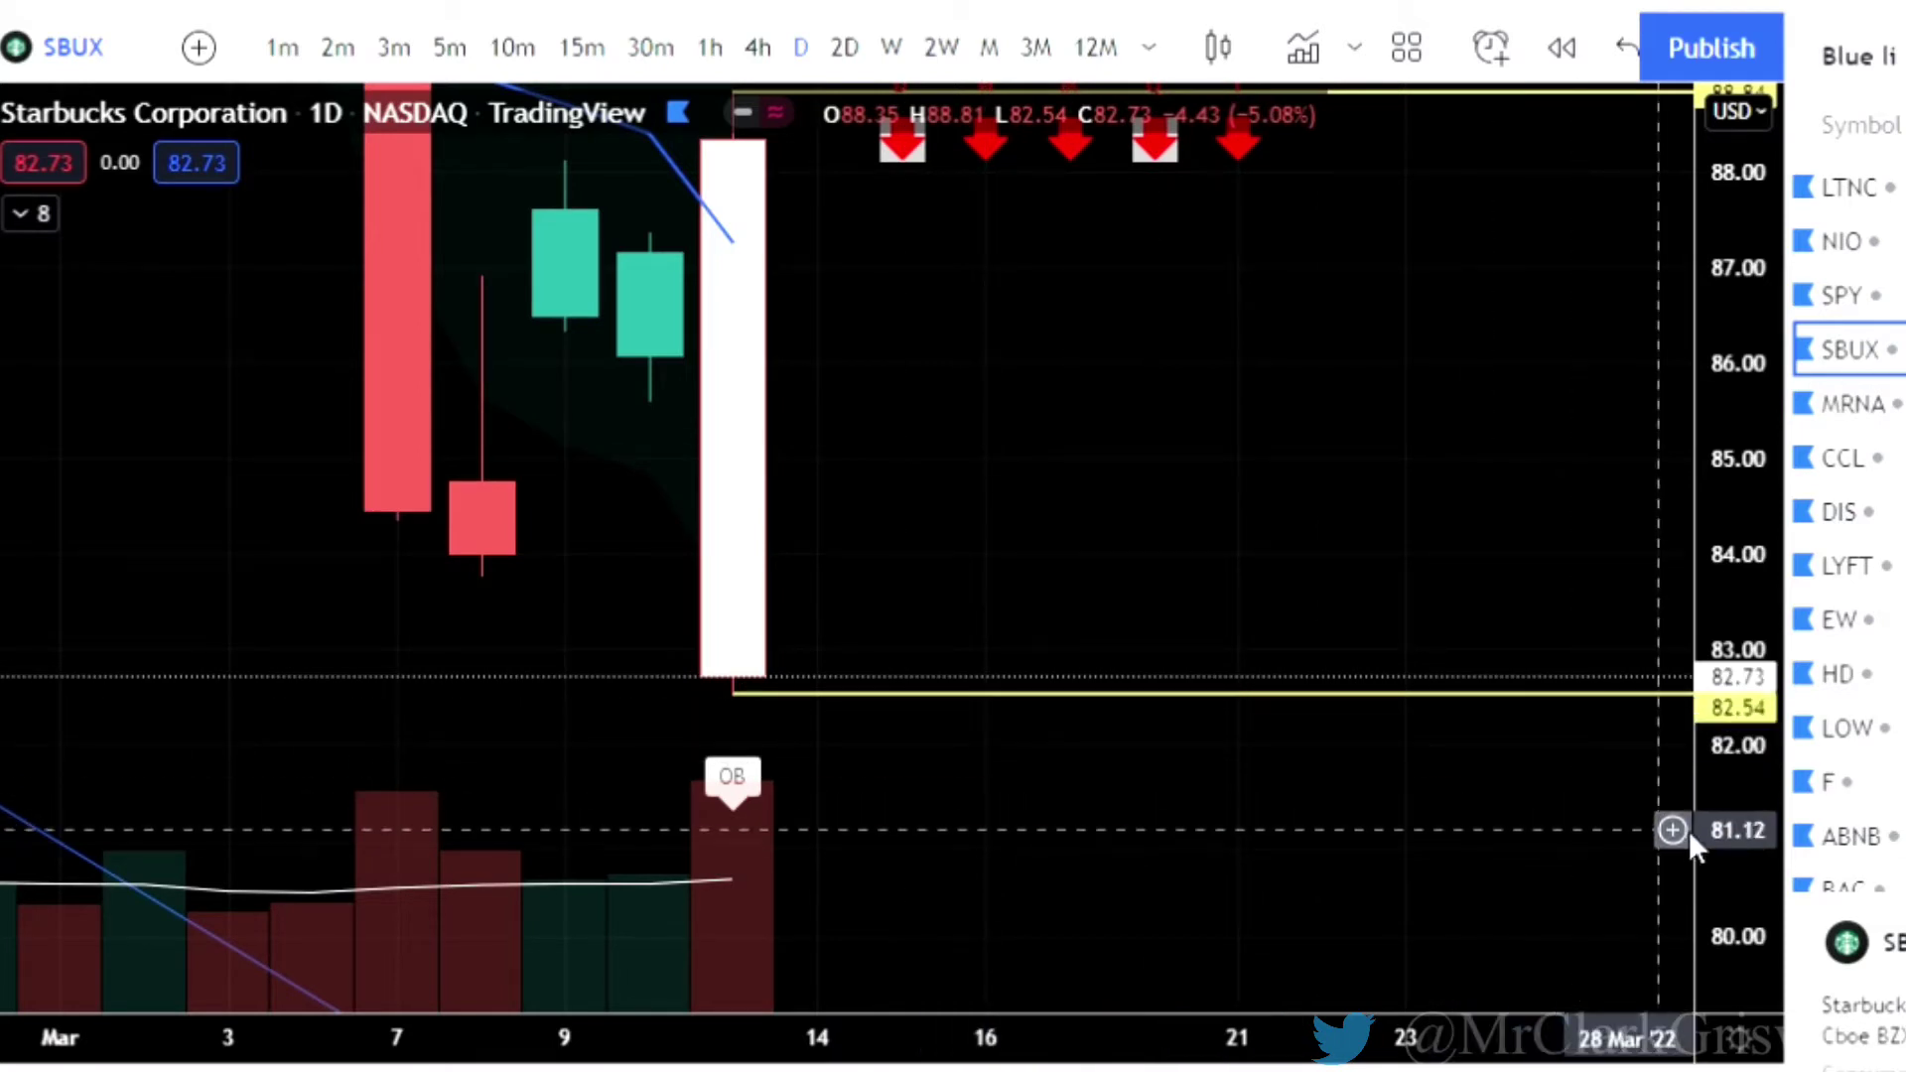
drag(1733, 842, 1737, 764)
drag(1071, 284, 1161, 523)
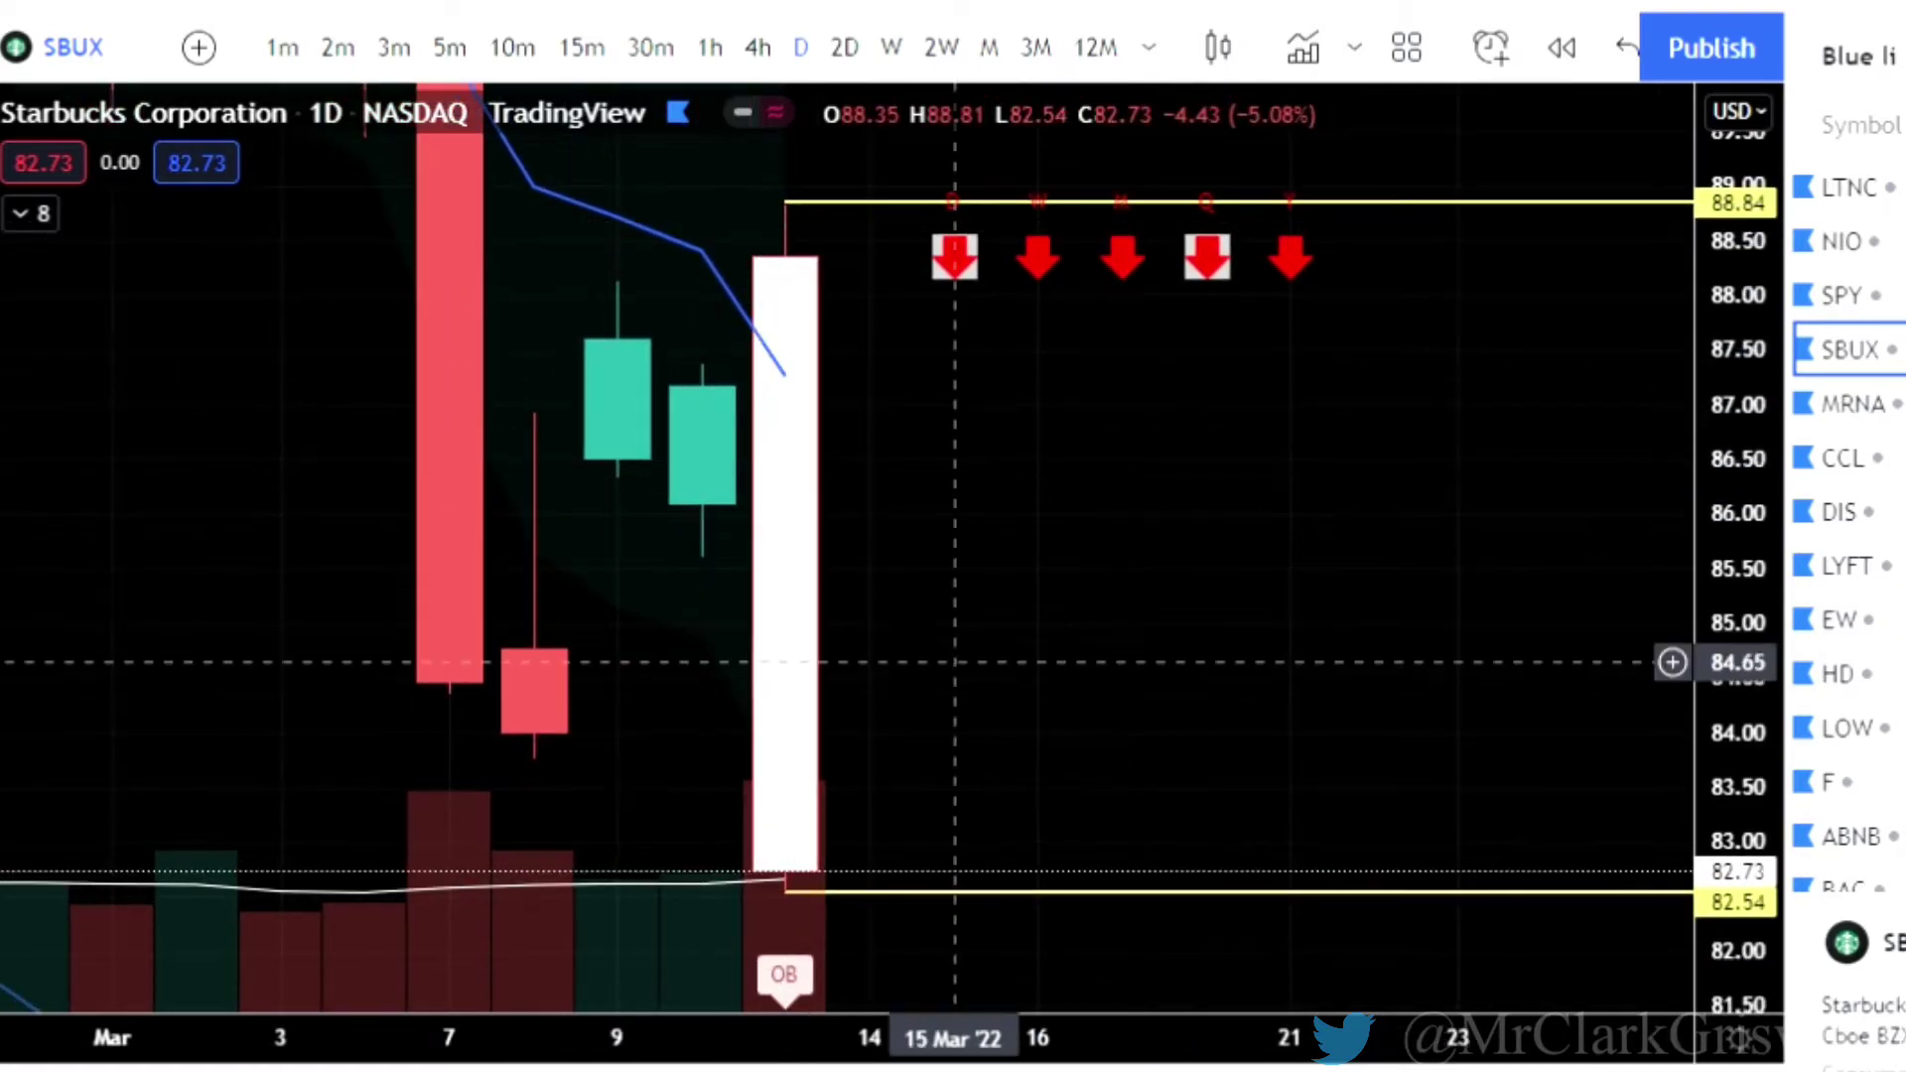
drag(1740, 372, 1740, 639)
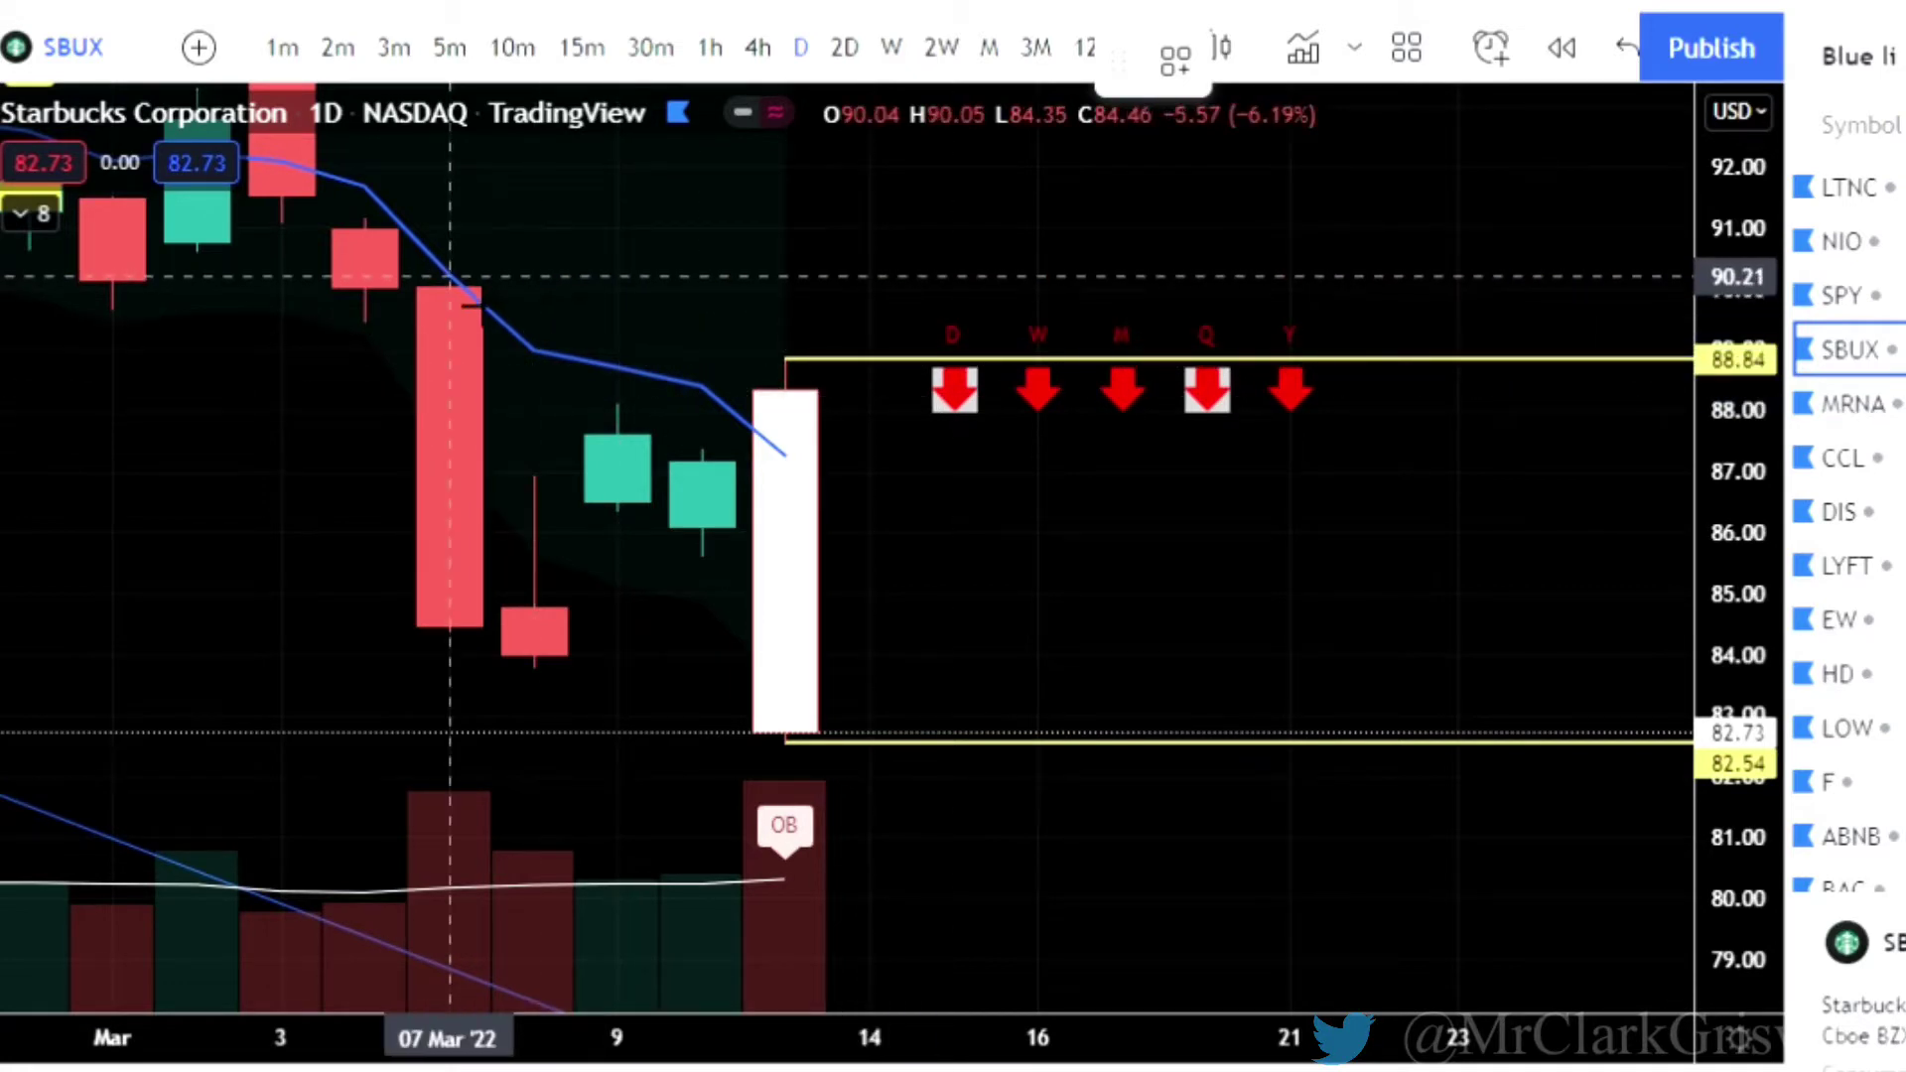
click(449, 282)
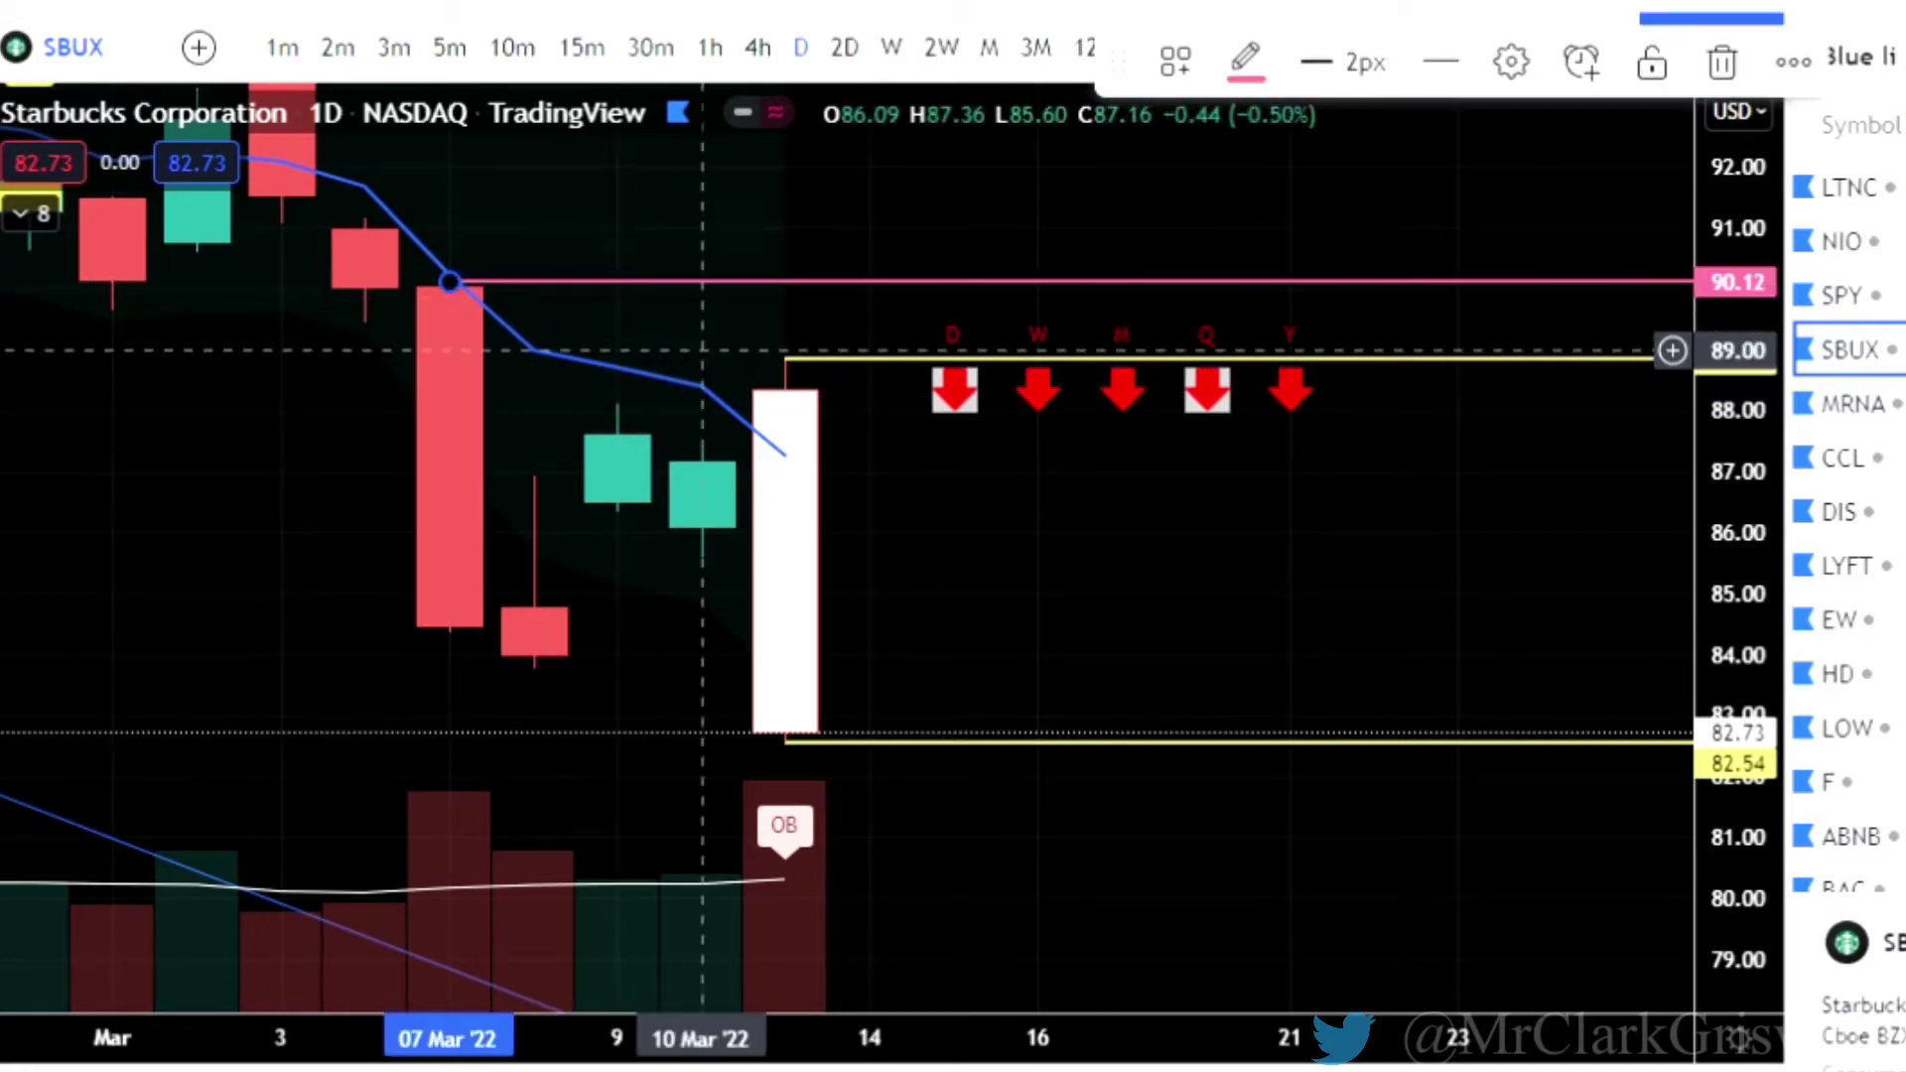
click(1248, 71)
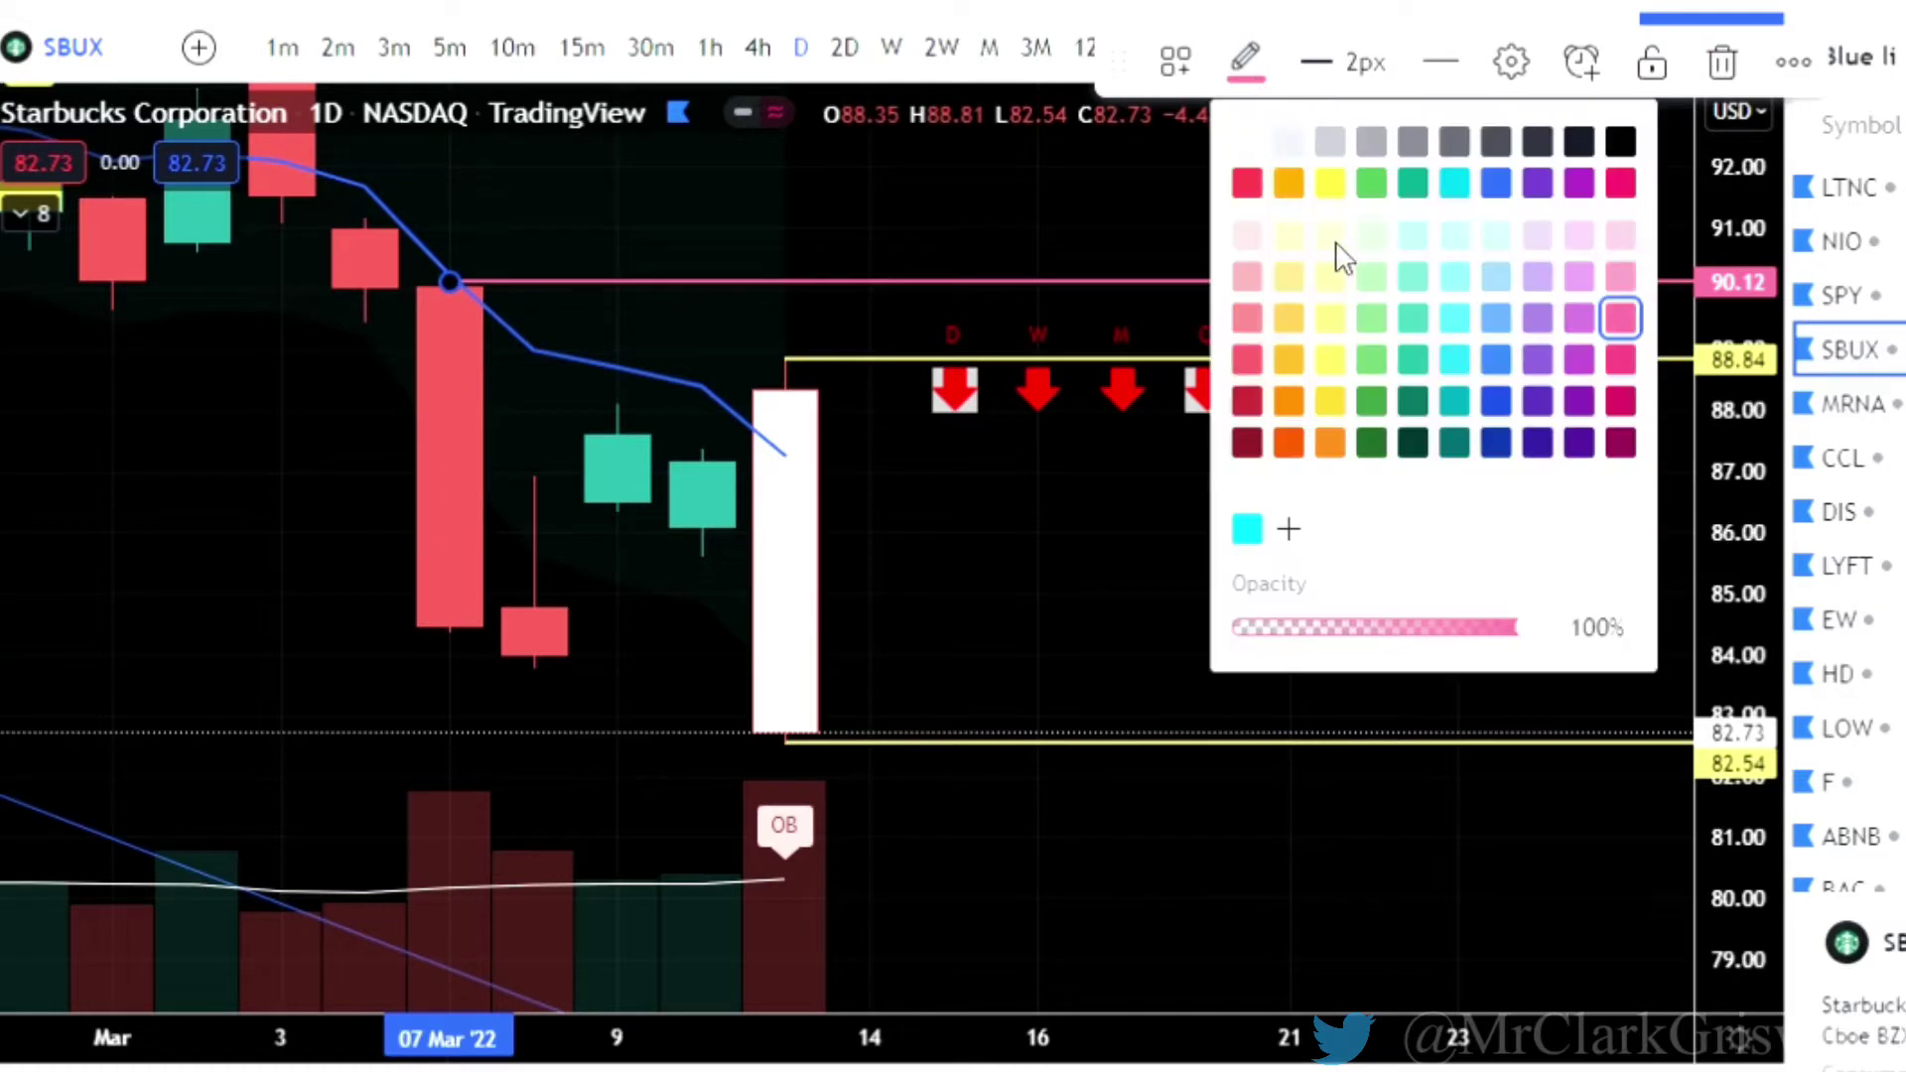
click(1400, 345)
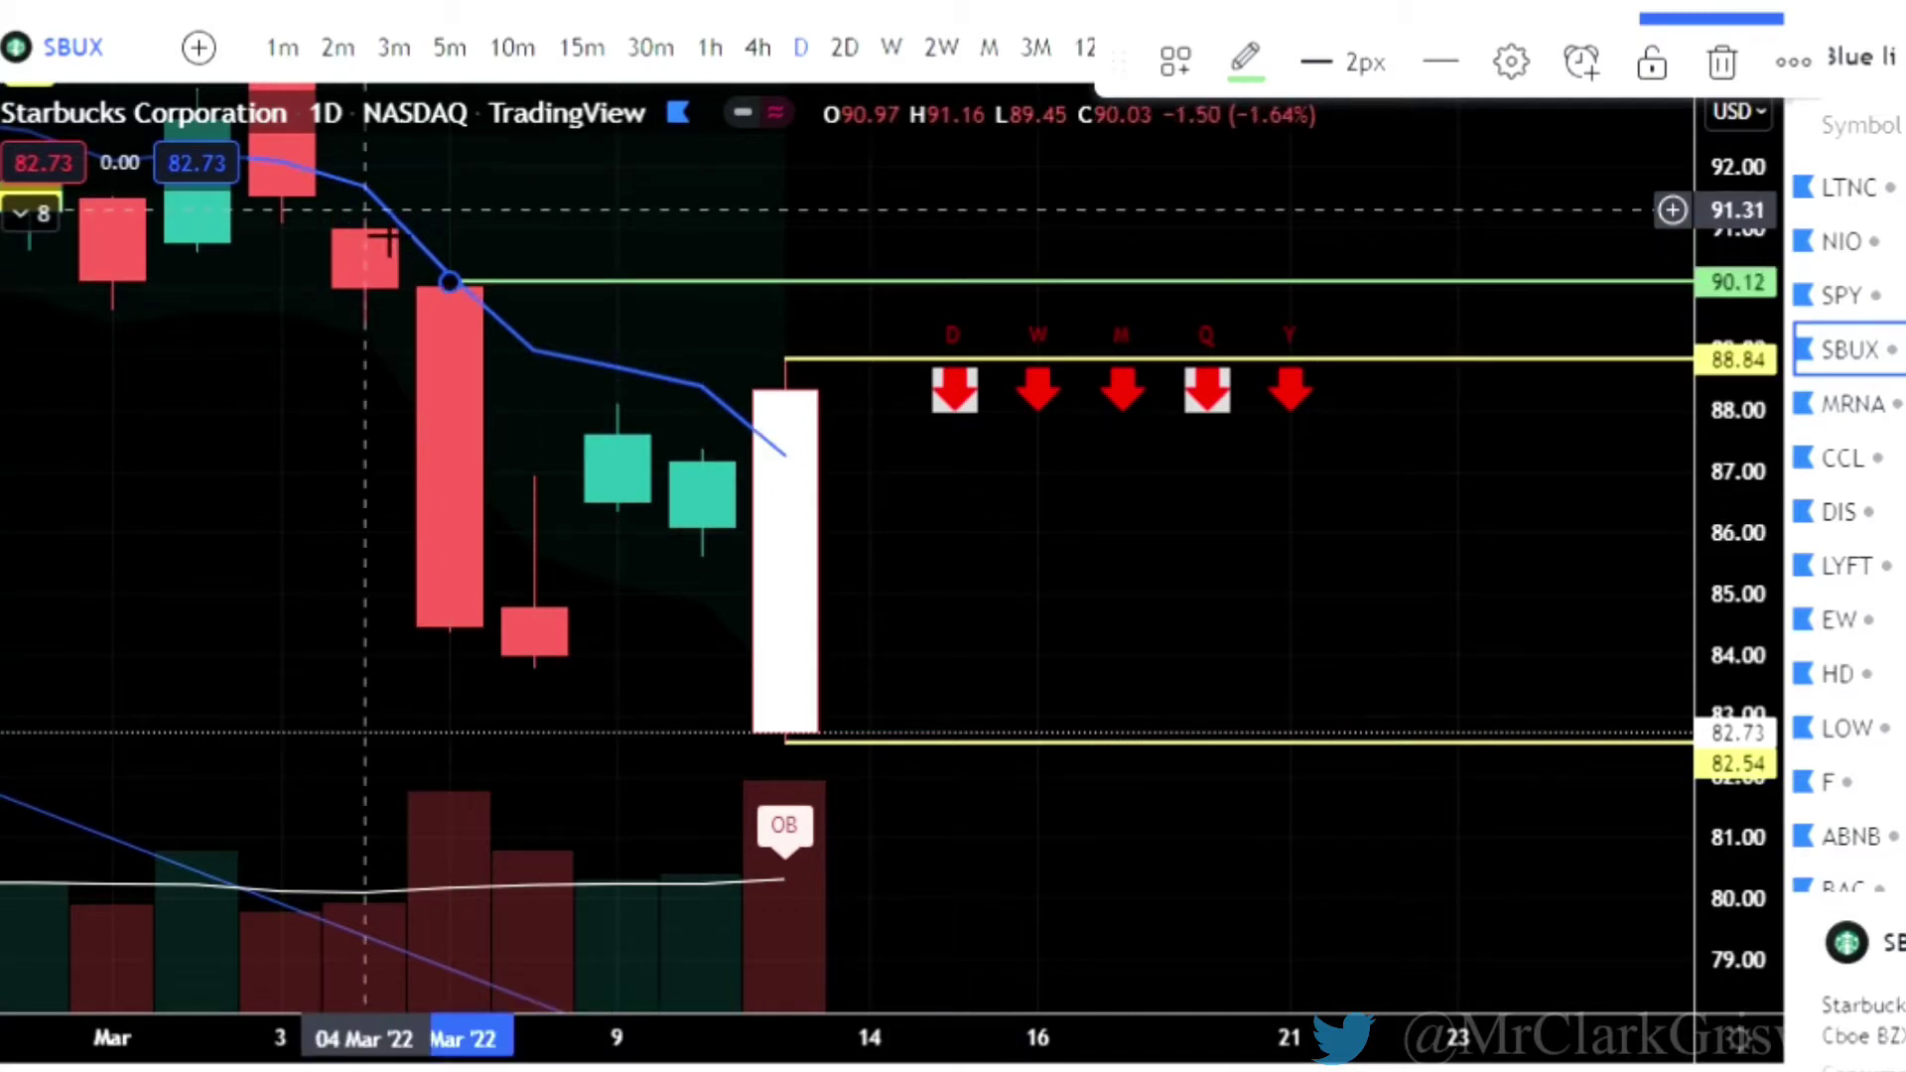
Add another green horizontal ray at 91.33 starting above the 4 March candle, then deselect it.
click(365, 207)
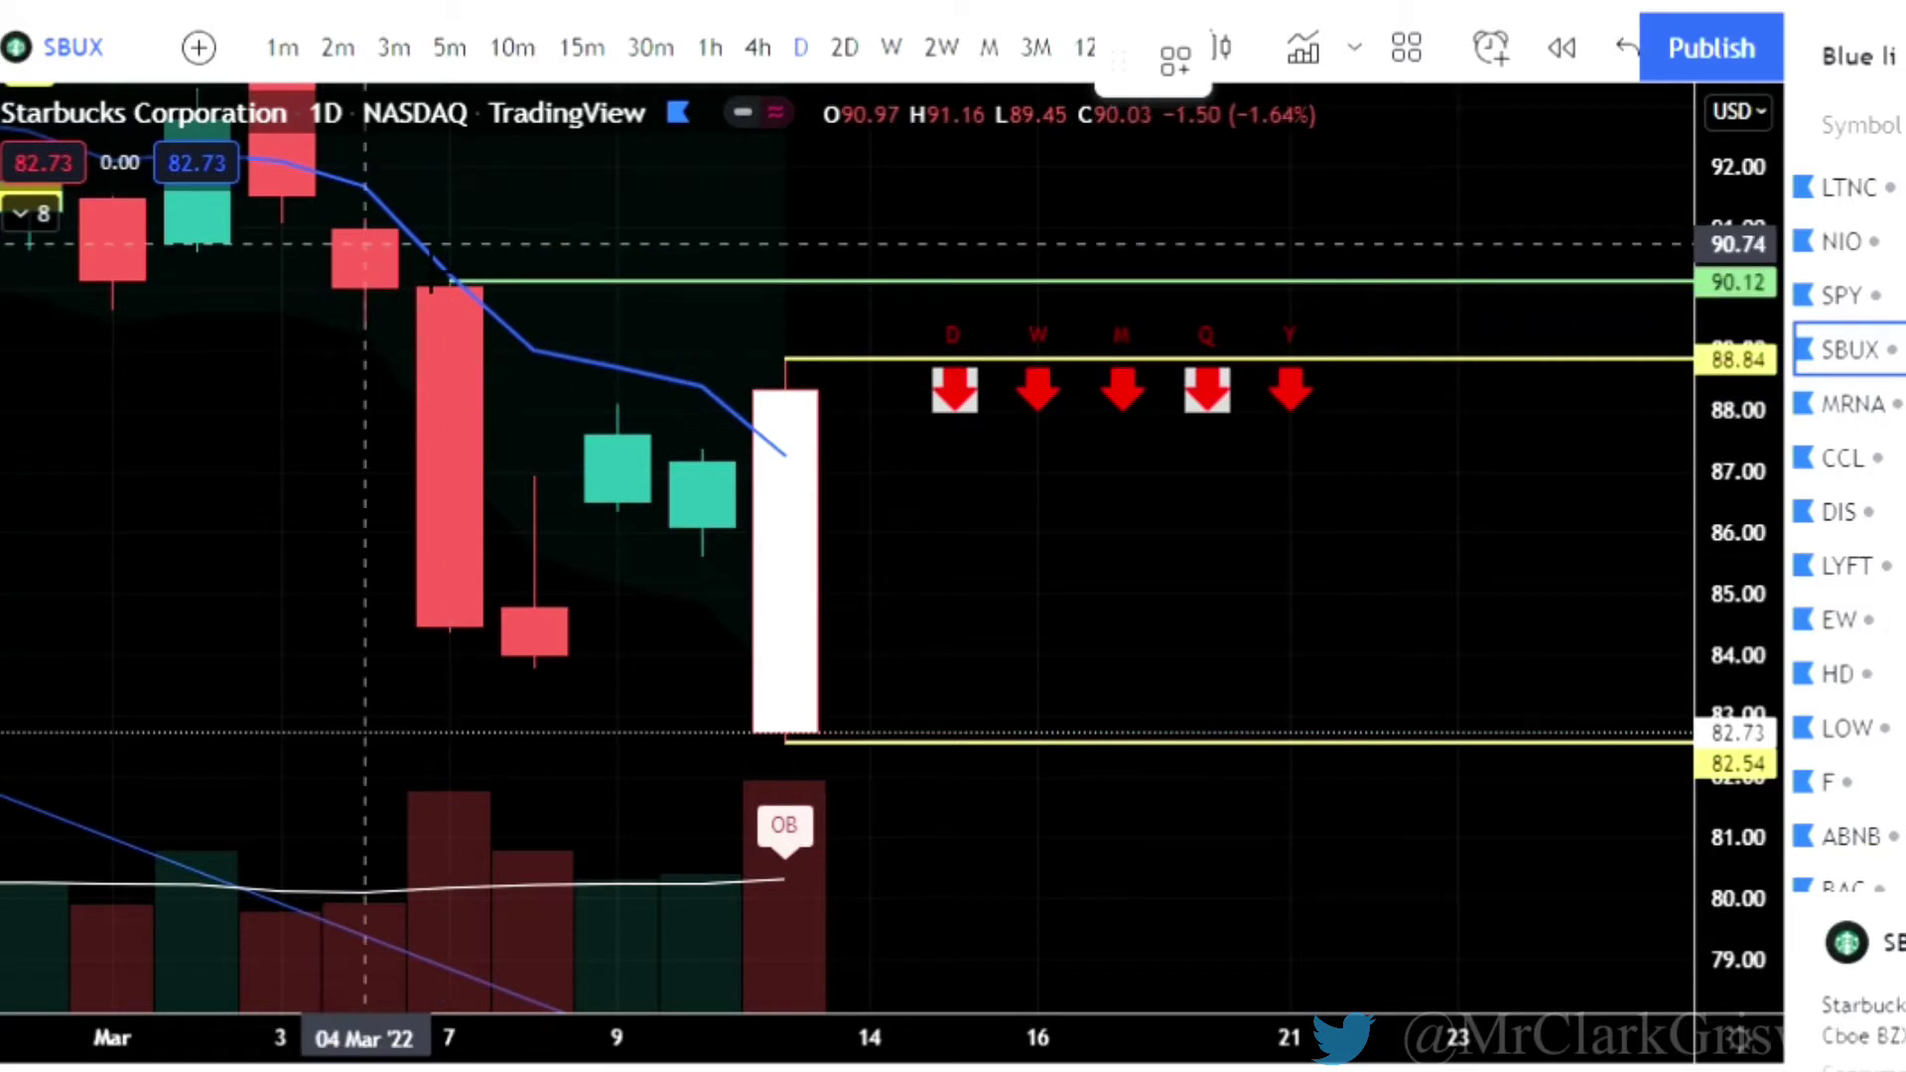
click(366, 209)
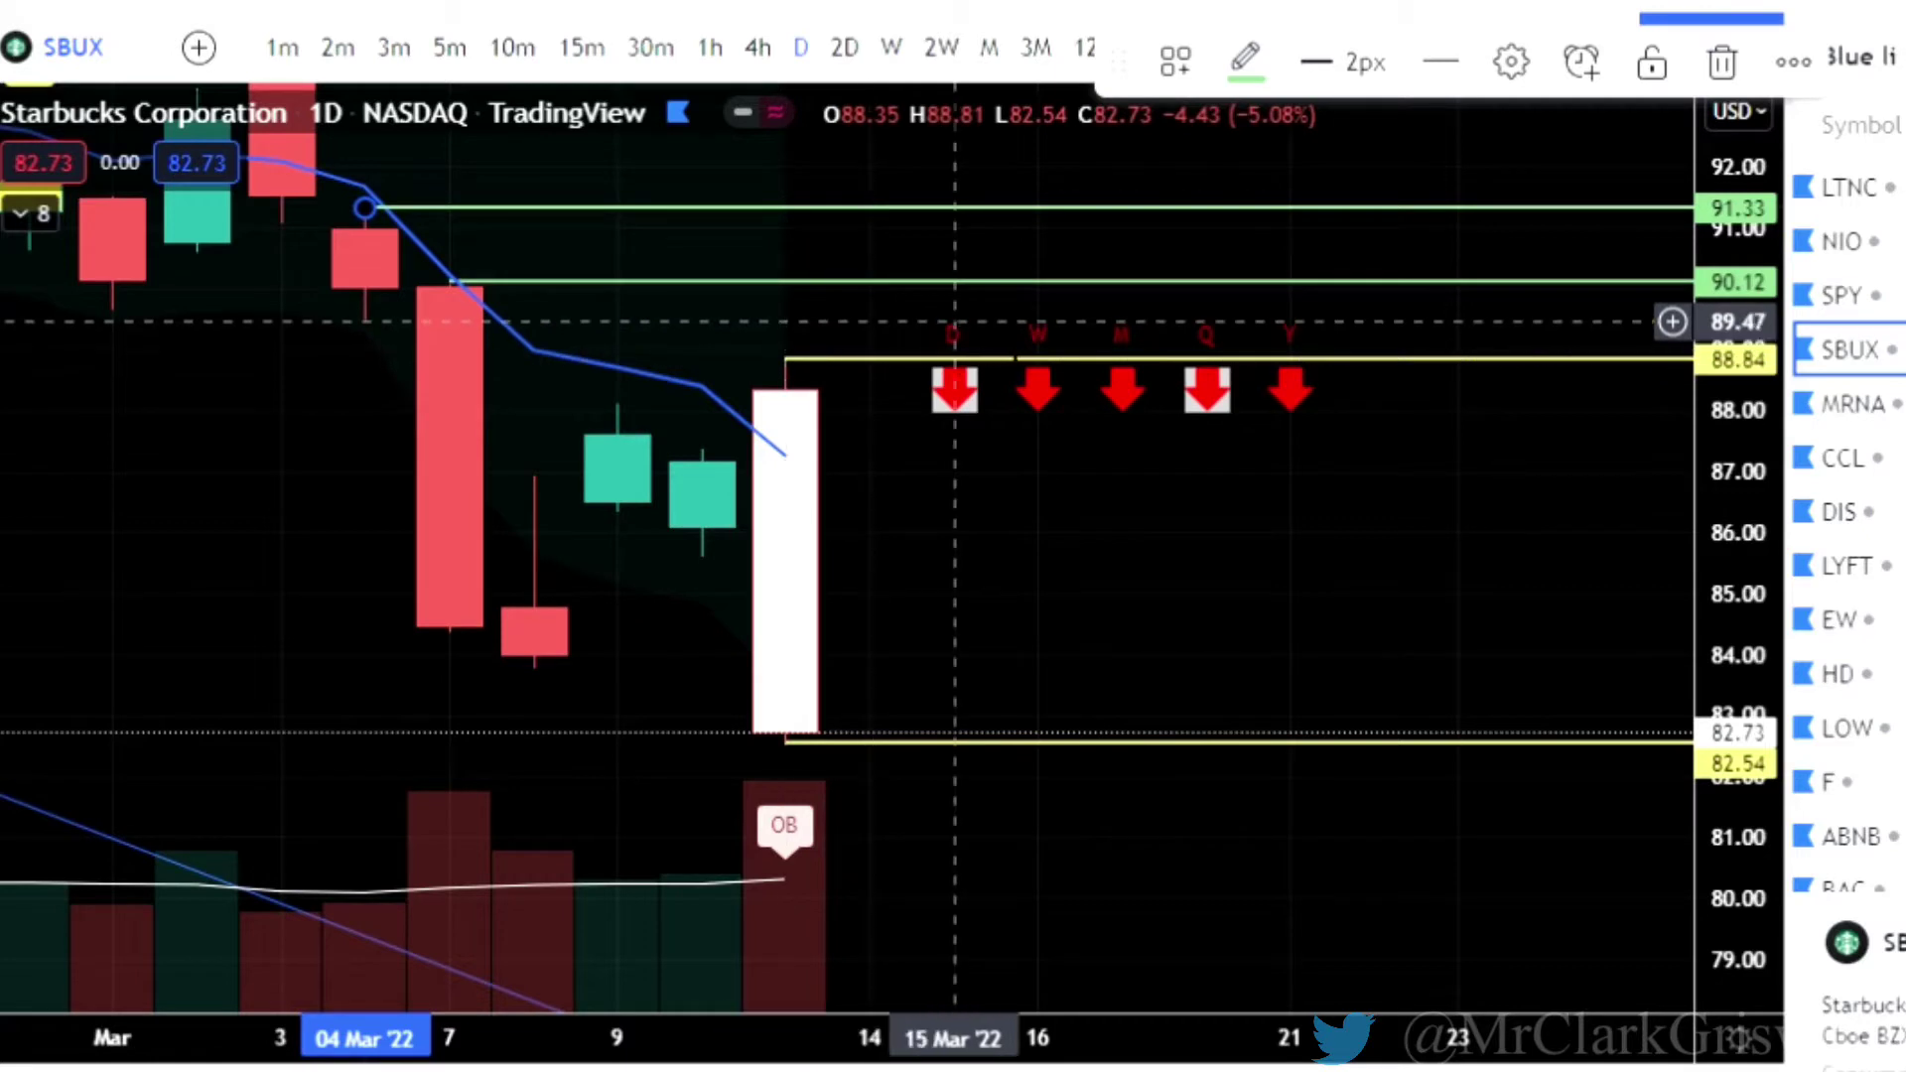
drag(1740, 621, 1741, 561)
click(1180, 518)
Find the late September 2020 lows and place a green horizontal ray at 82.24 from 30 September 2020.
drag(1181, 518, 1180, 603)
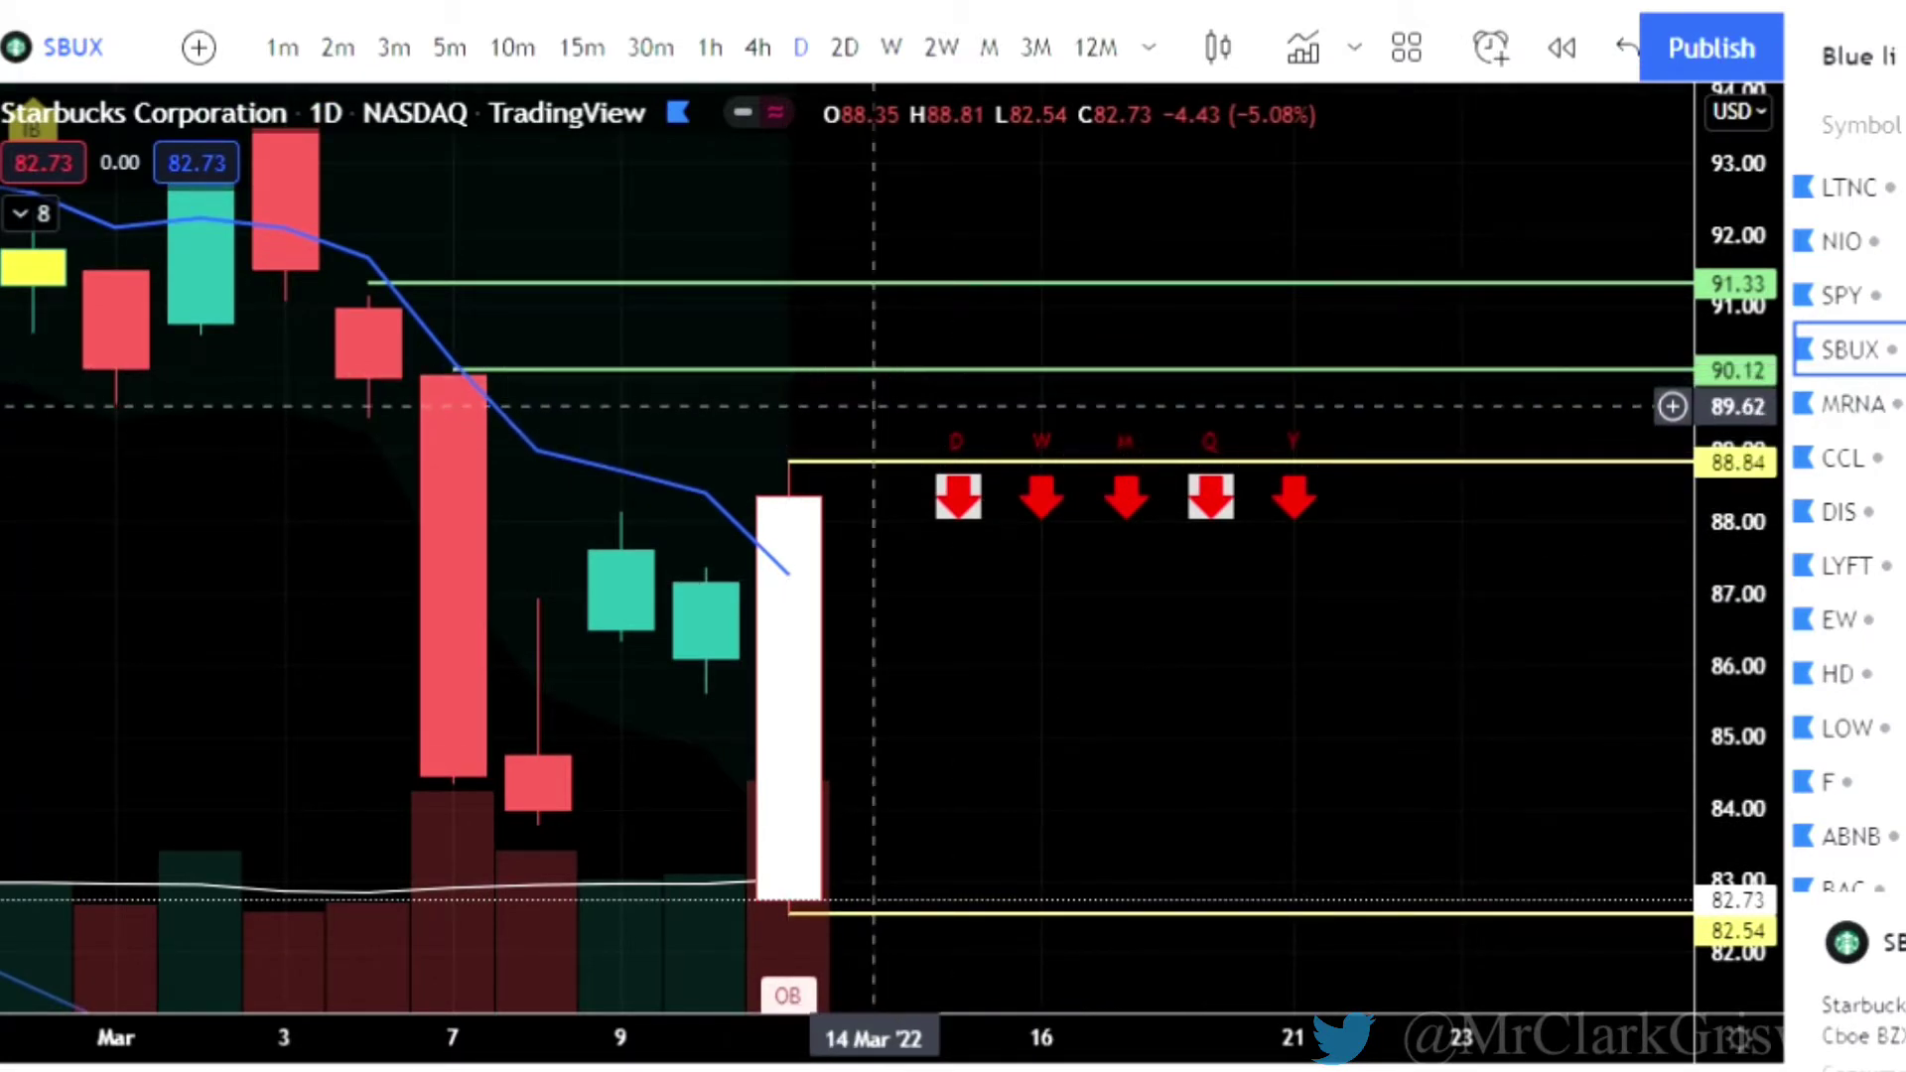
drag(1041, 792, 1291, 566)
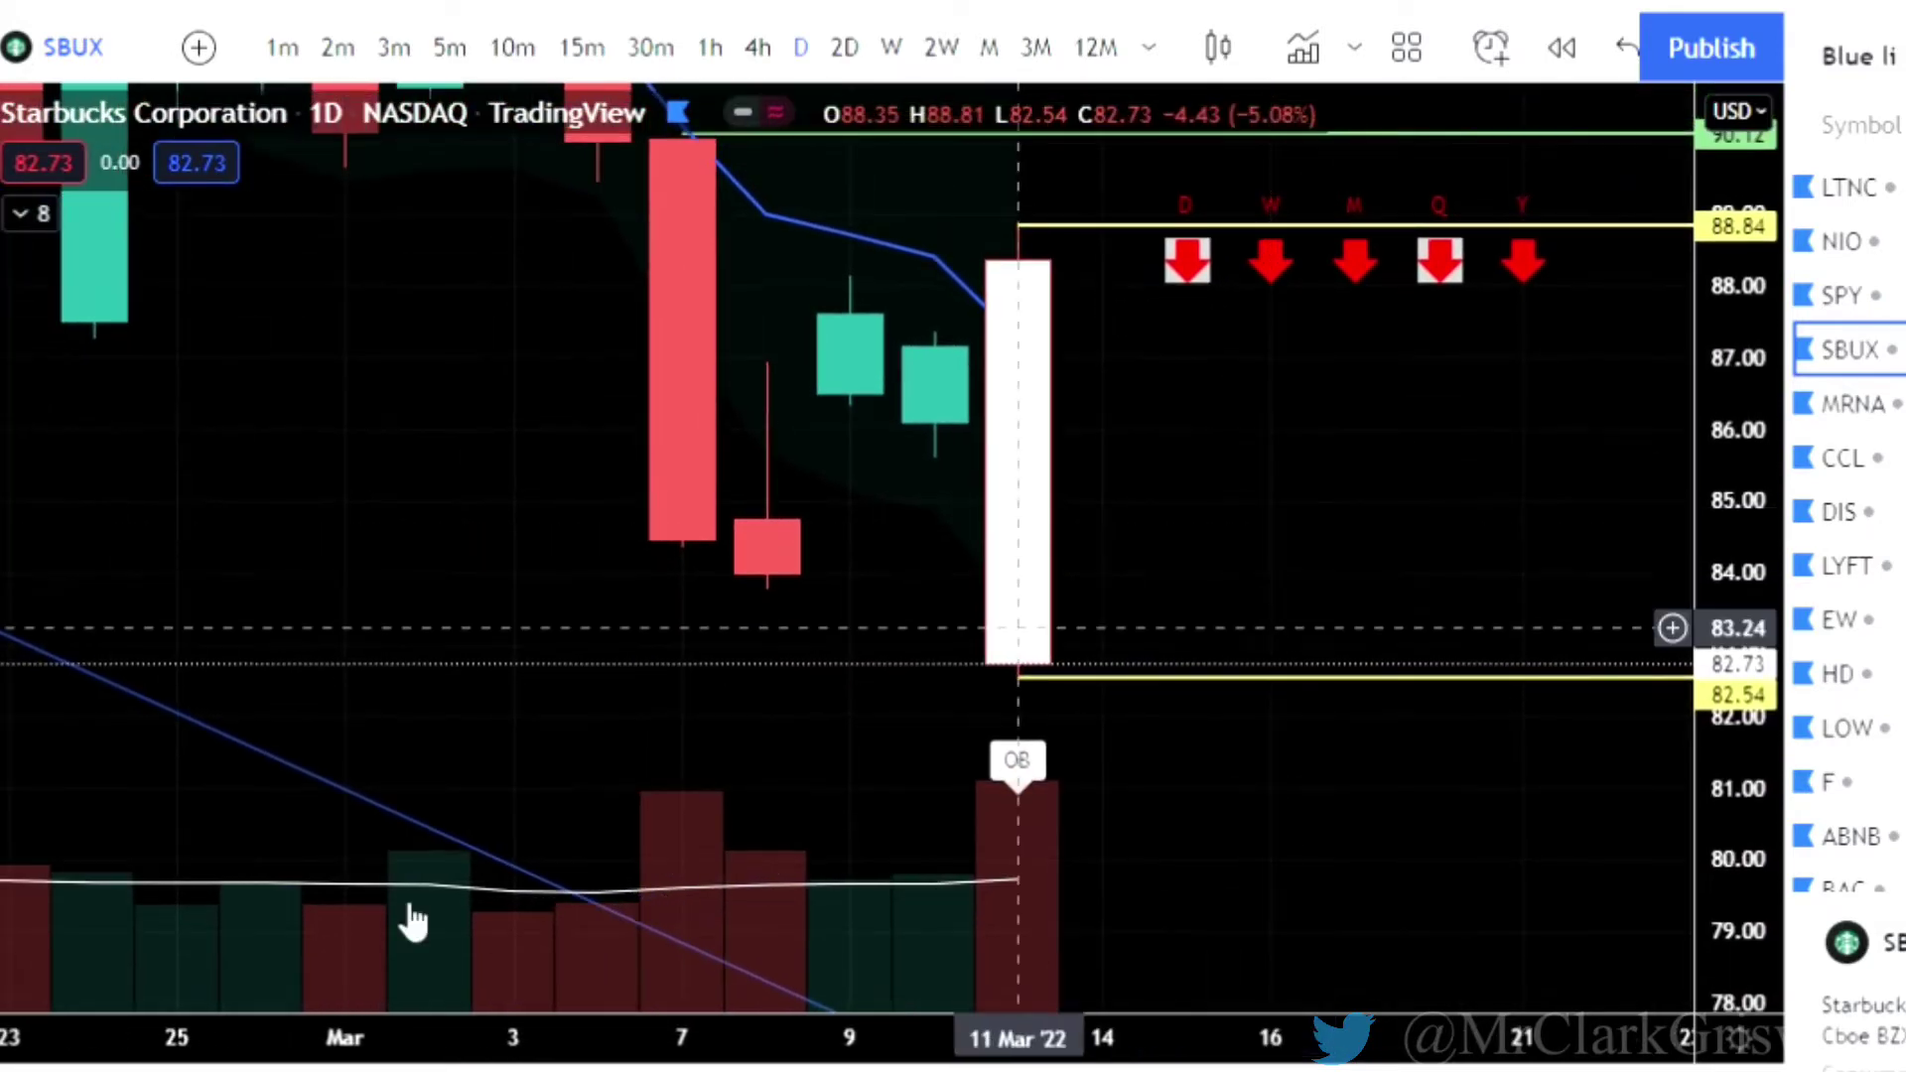
scroll(255, 1004, down, 2)
scroll(255, 1004, down, 10)
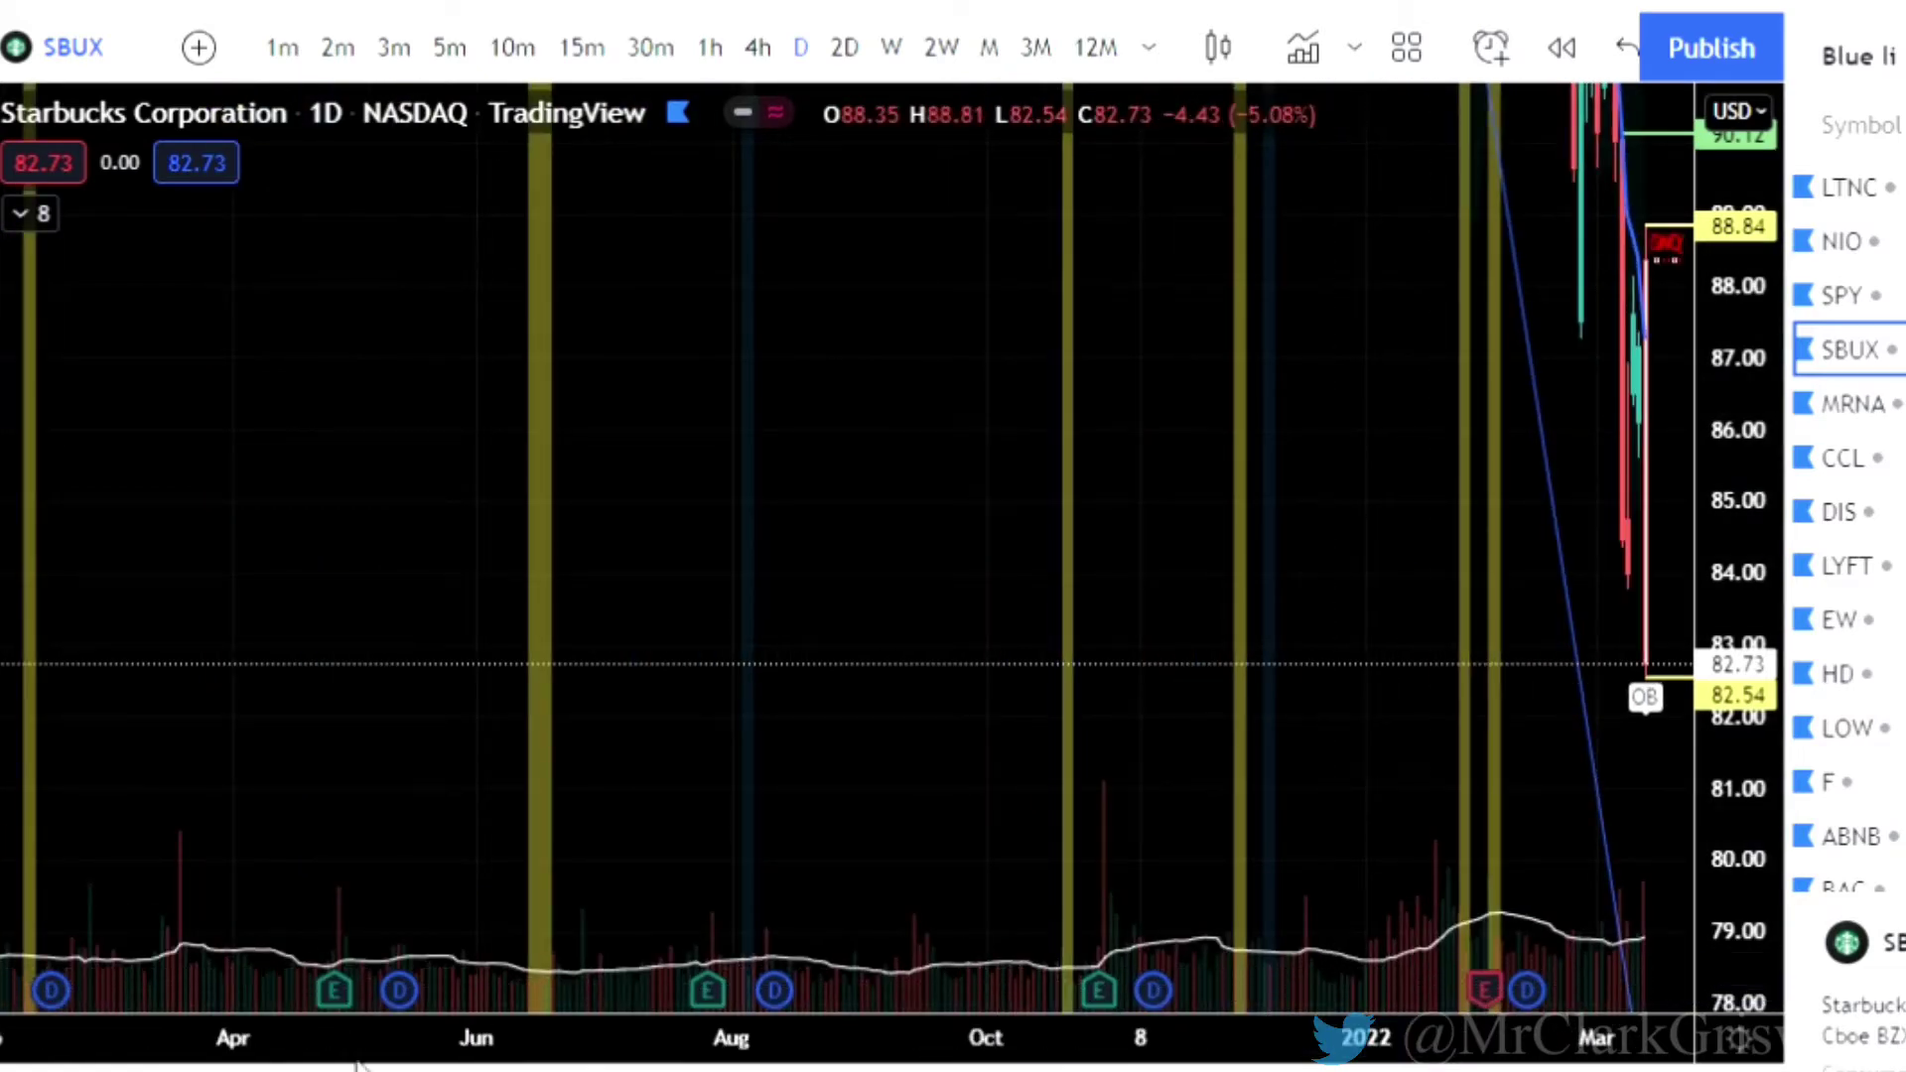
scroll(334, 1040, down, 10)
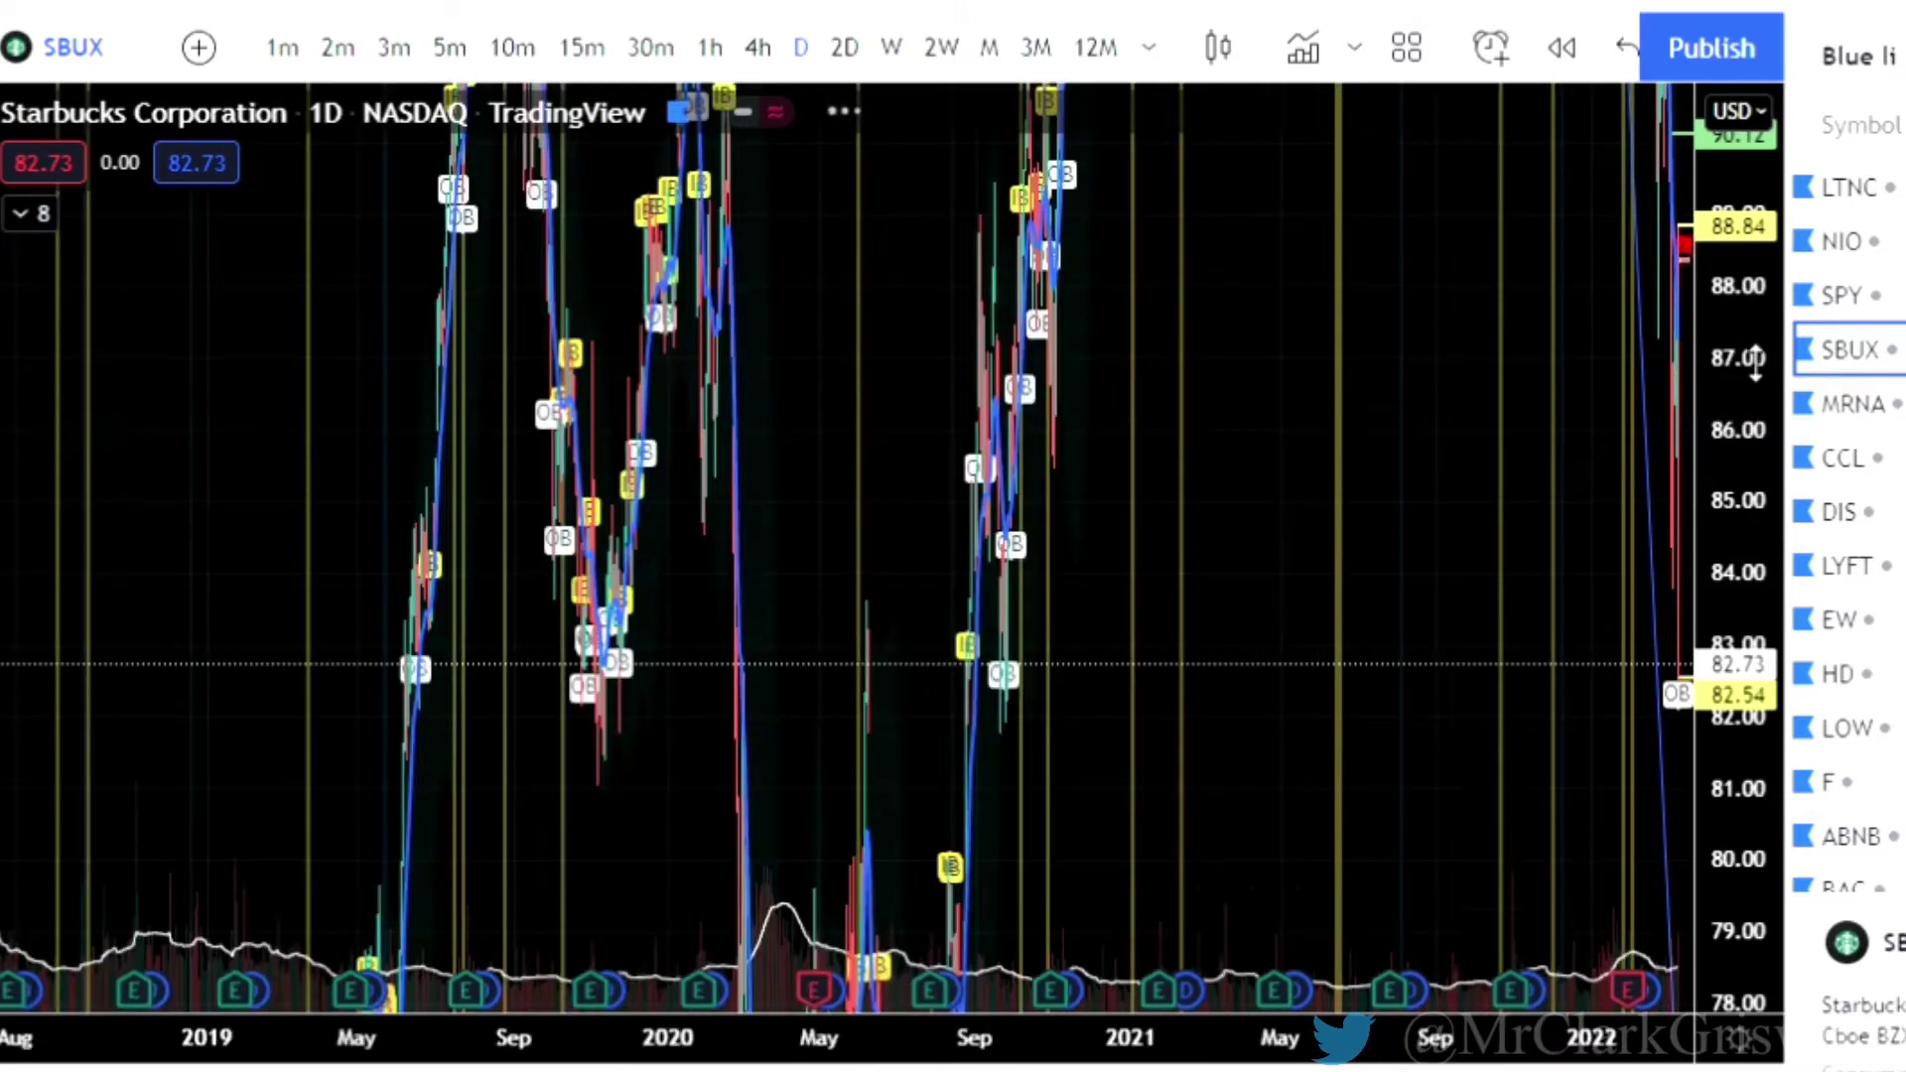
drag(1754, 354, 1756, 347)
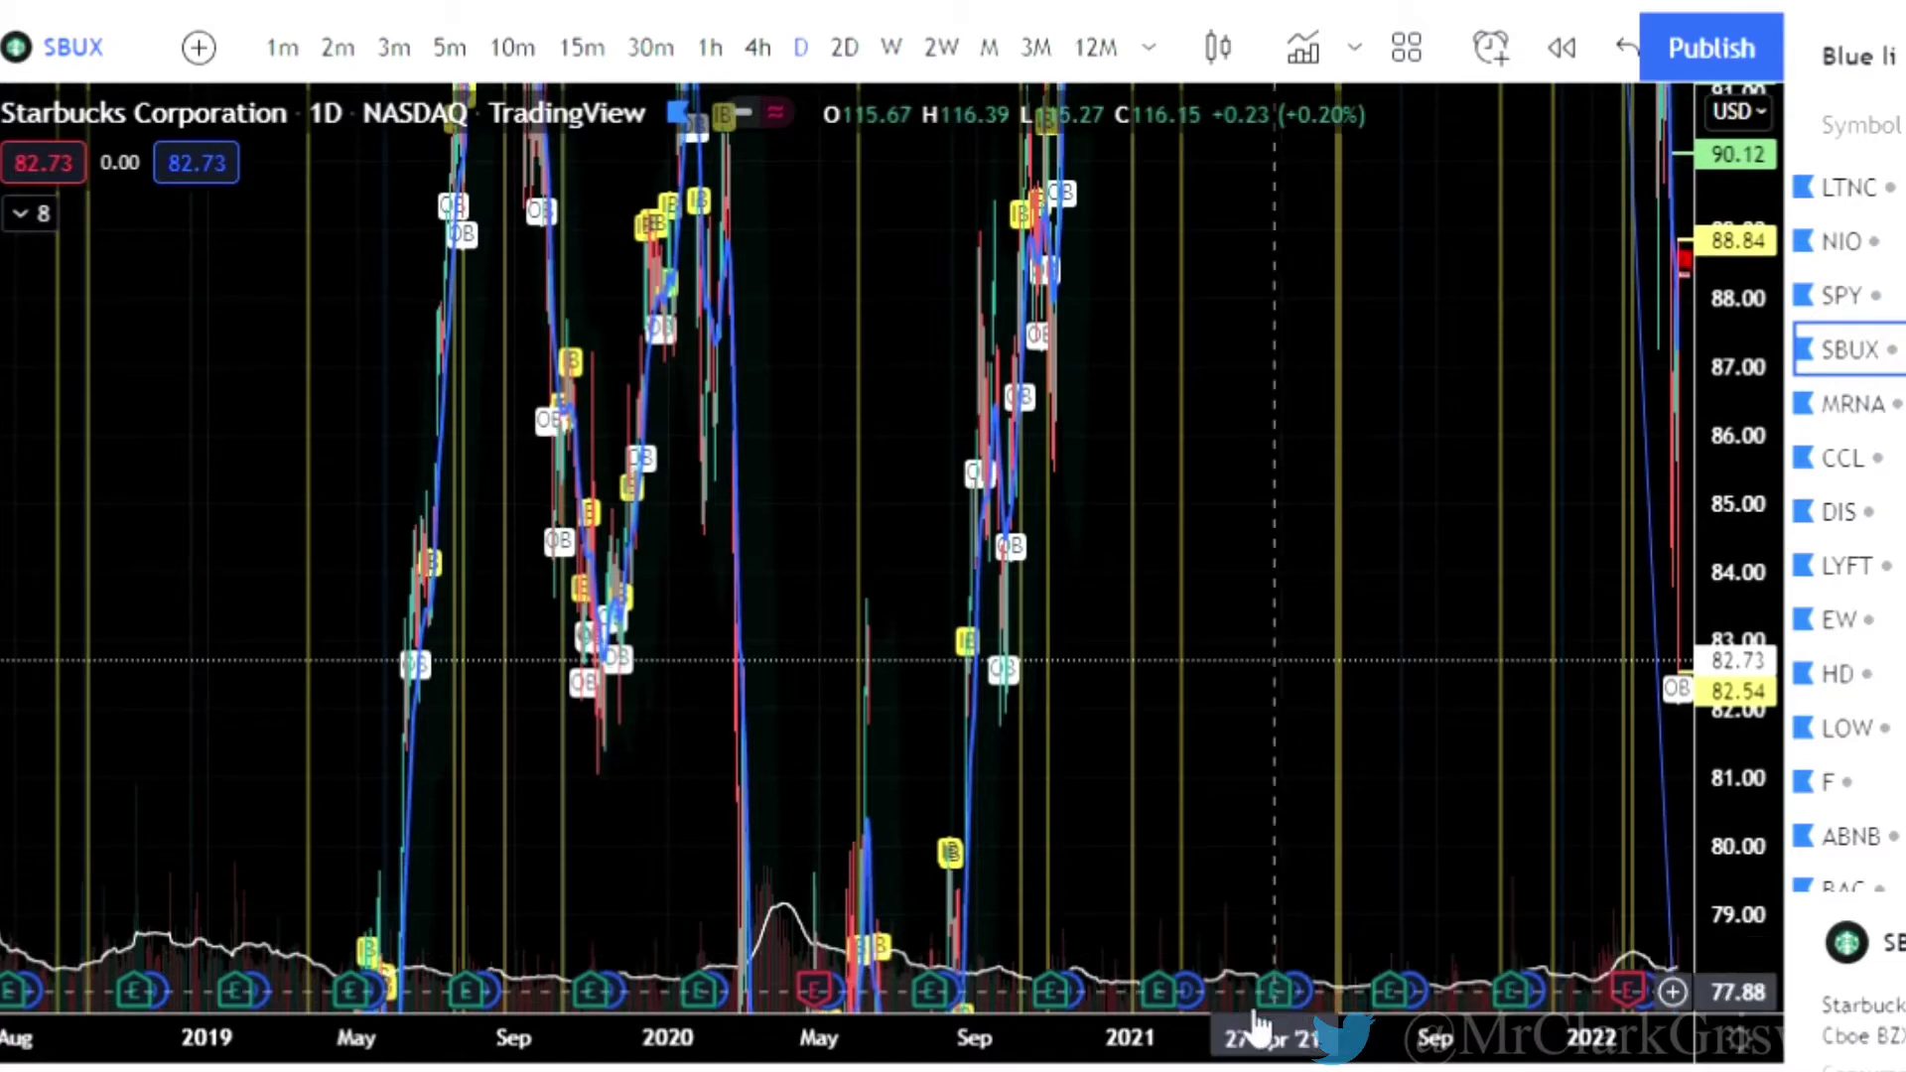
scroll(1086, 1003, up, 5)
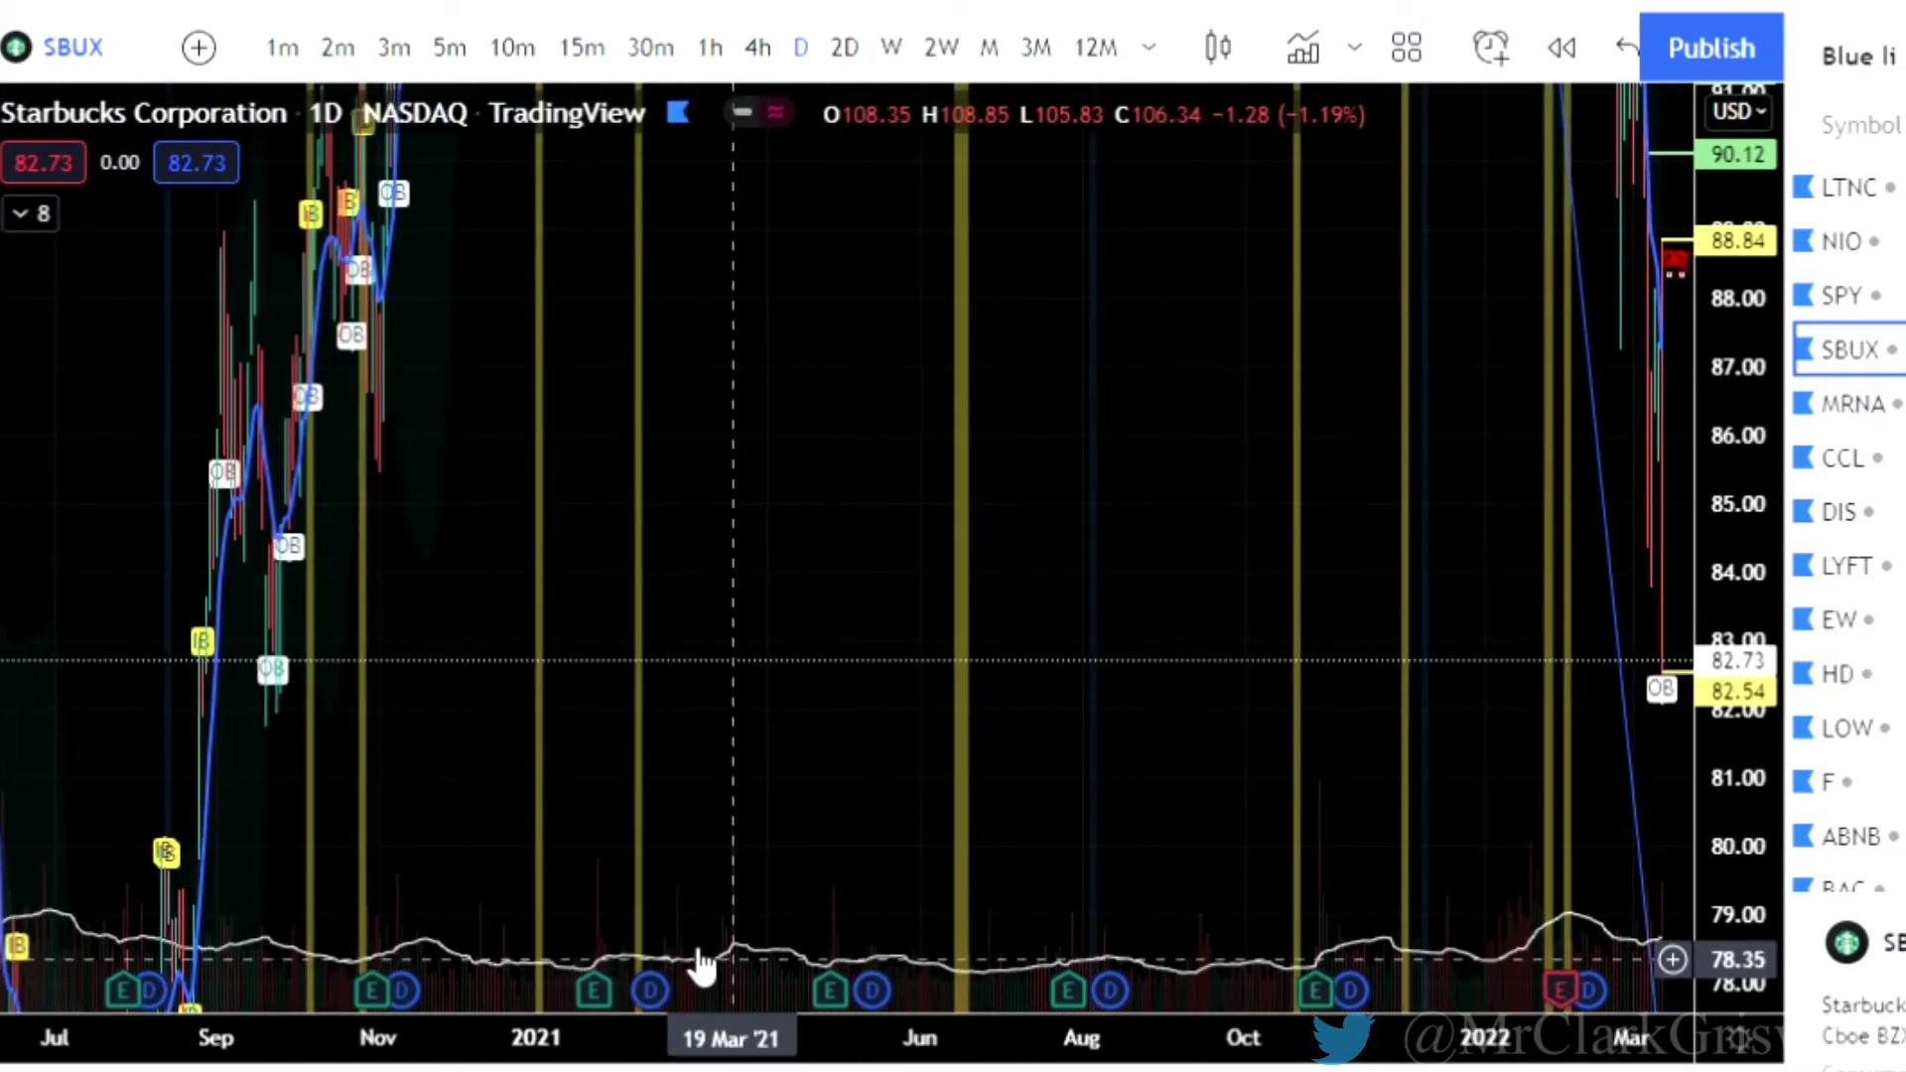
scroll(702, 968, up, 5)
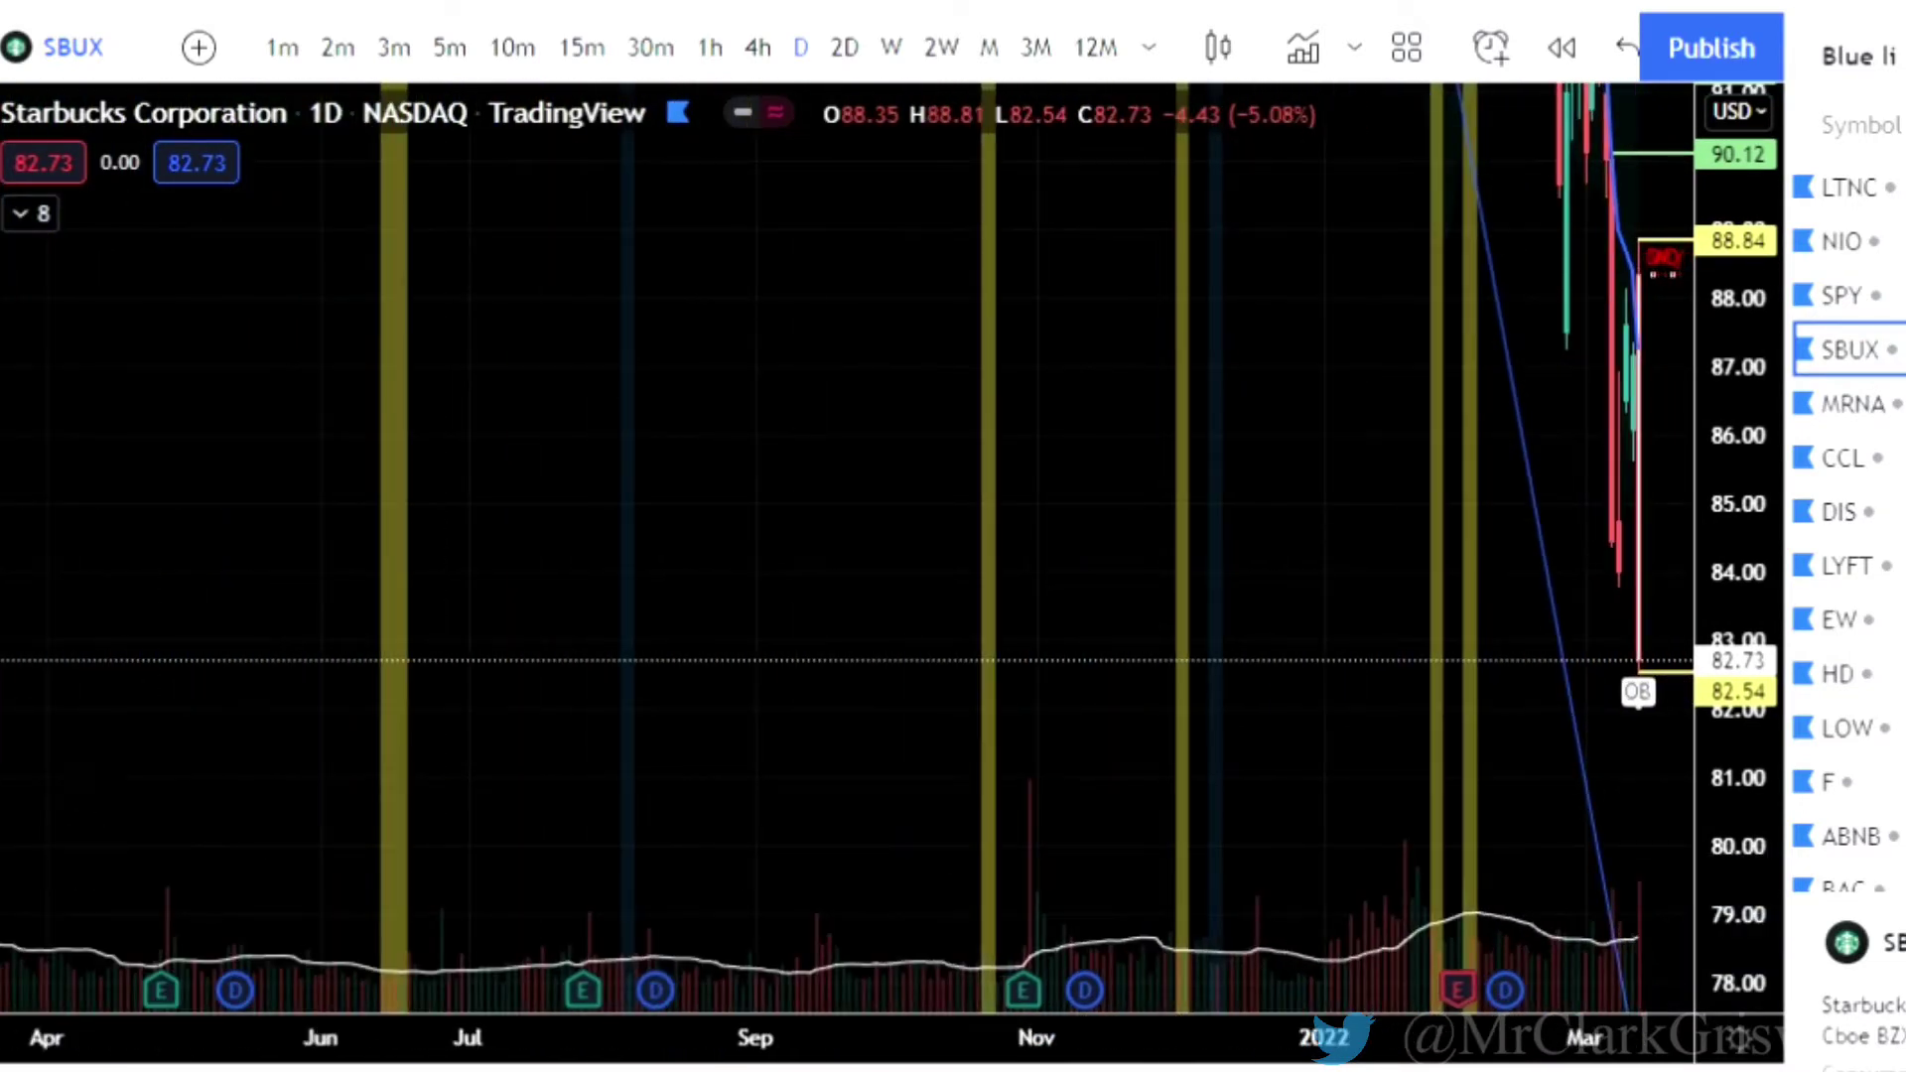
scroll(335, 872, down, 6)
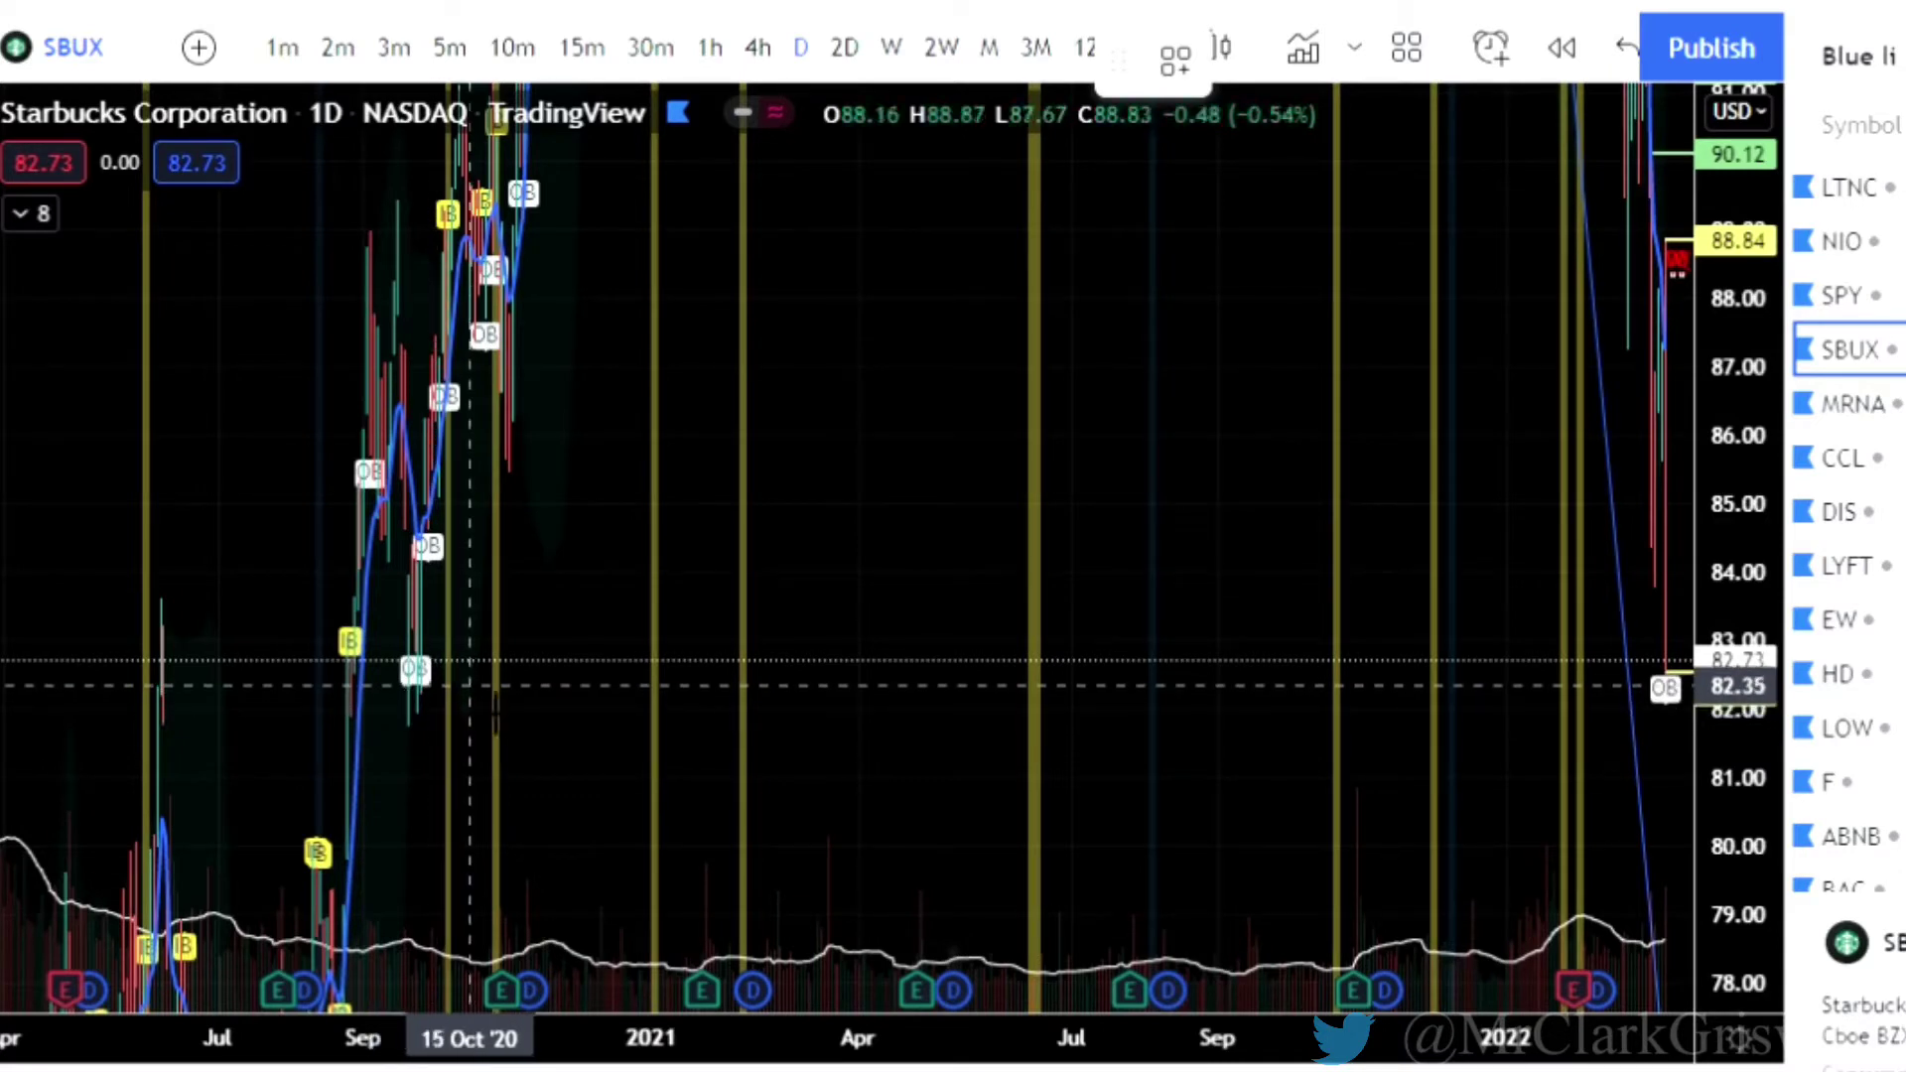
click(432, 692)
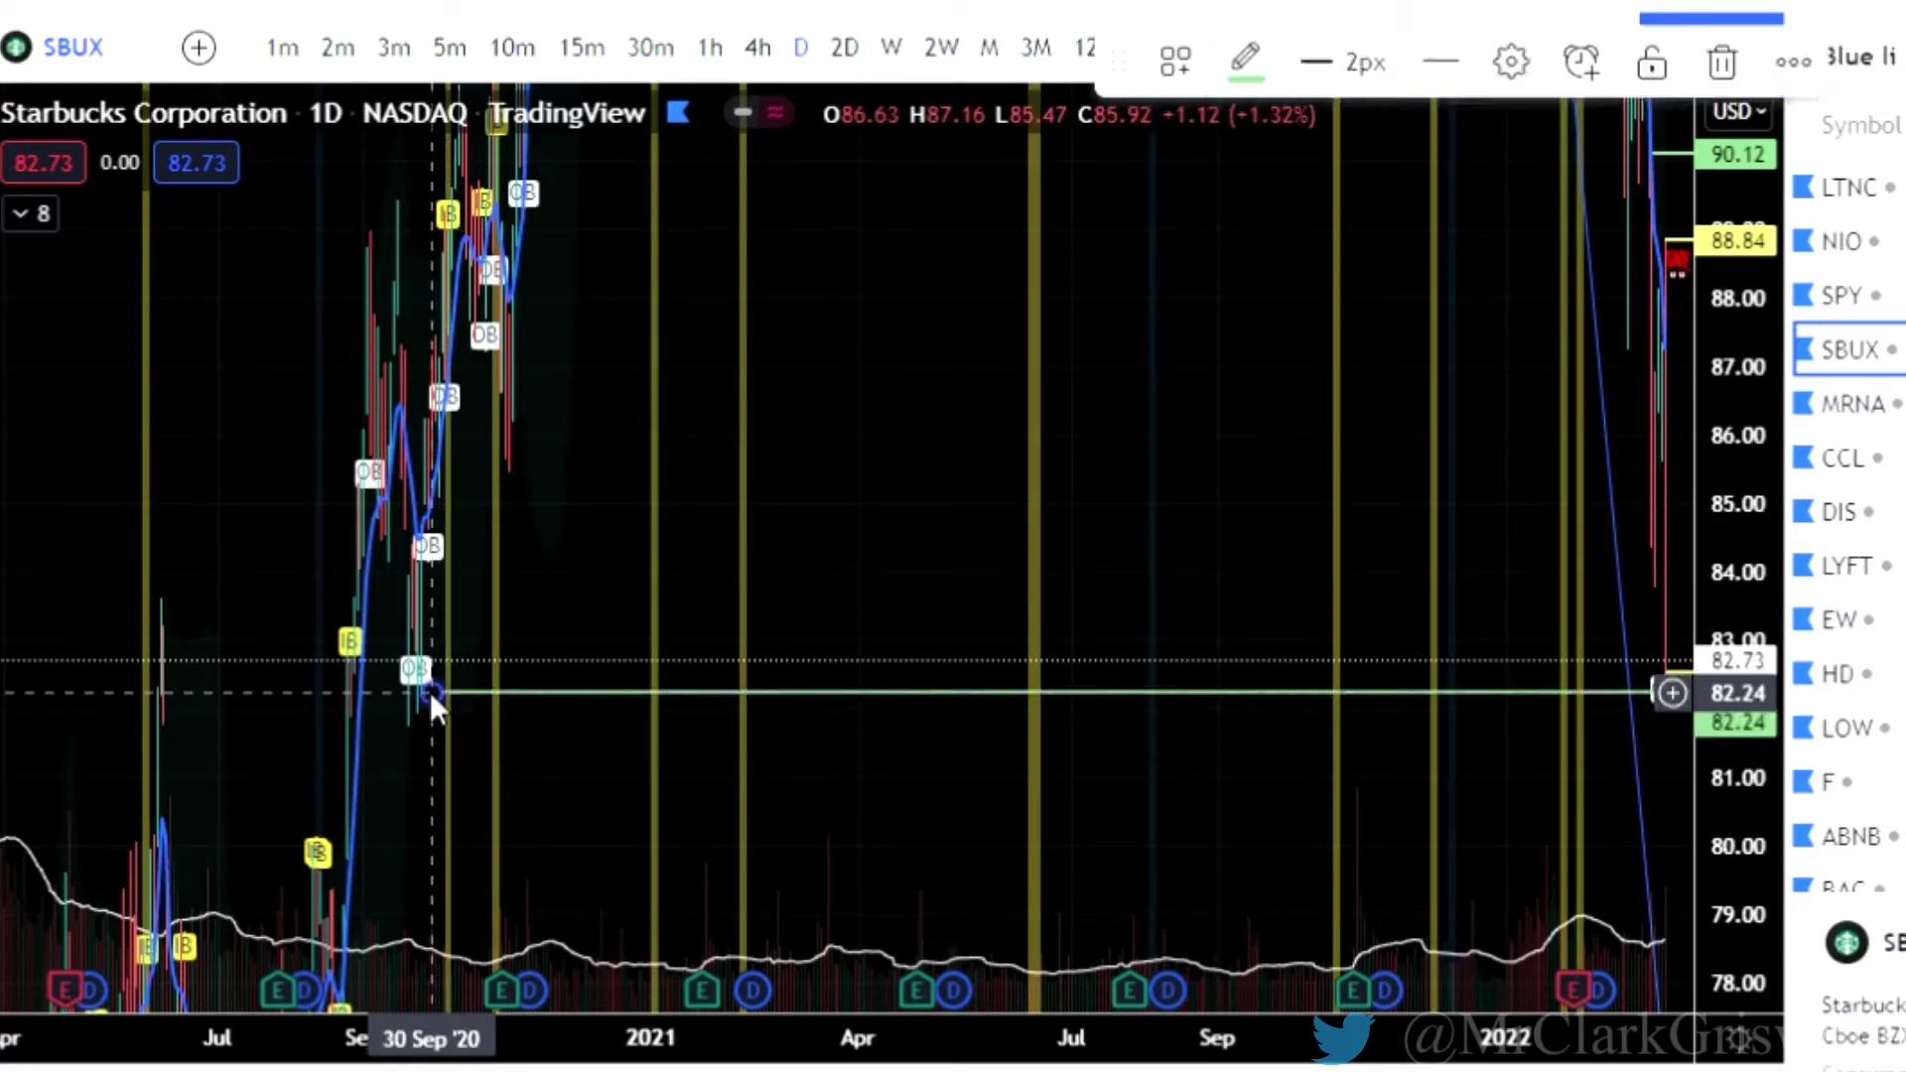
Examine the most recent SBUX daily candles against the 82.24 ray.
scroll(885, 970, up, 10)
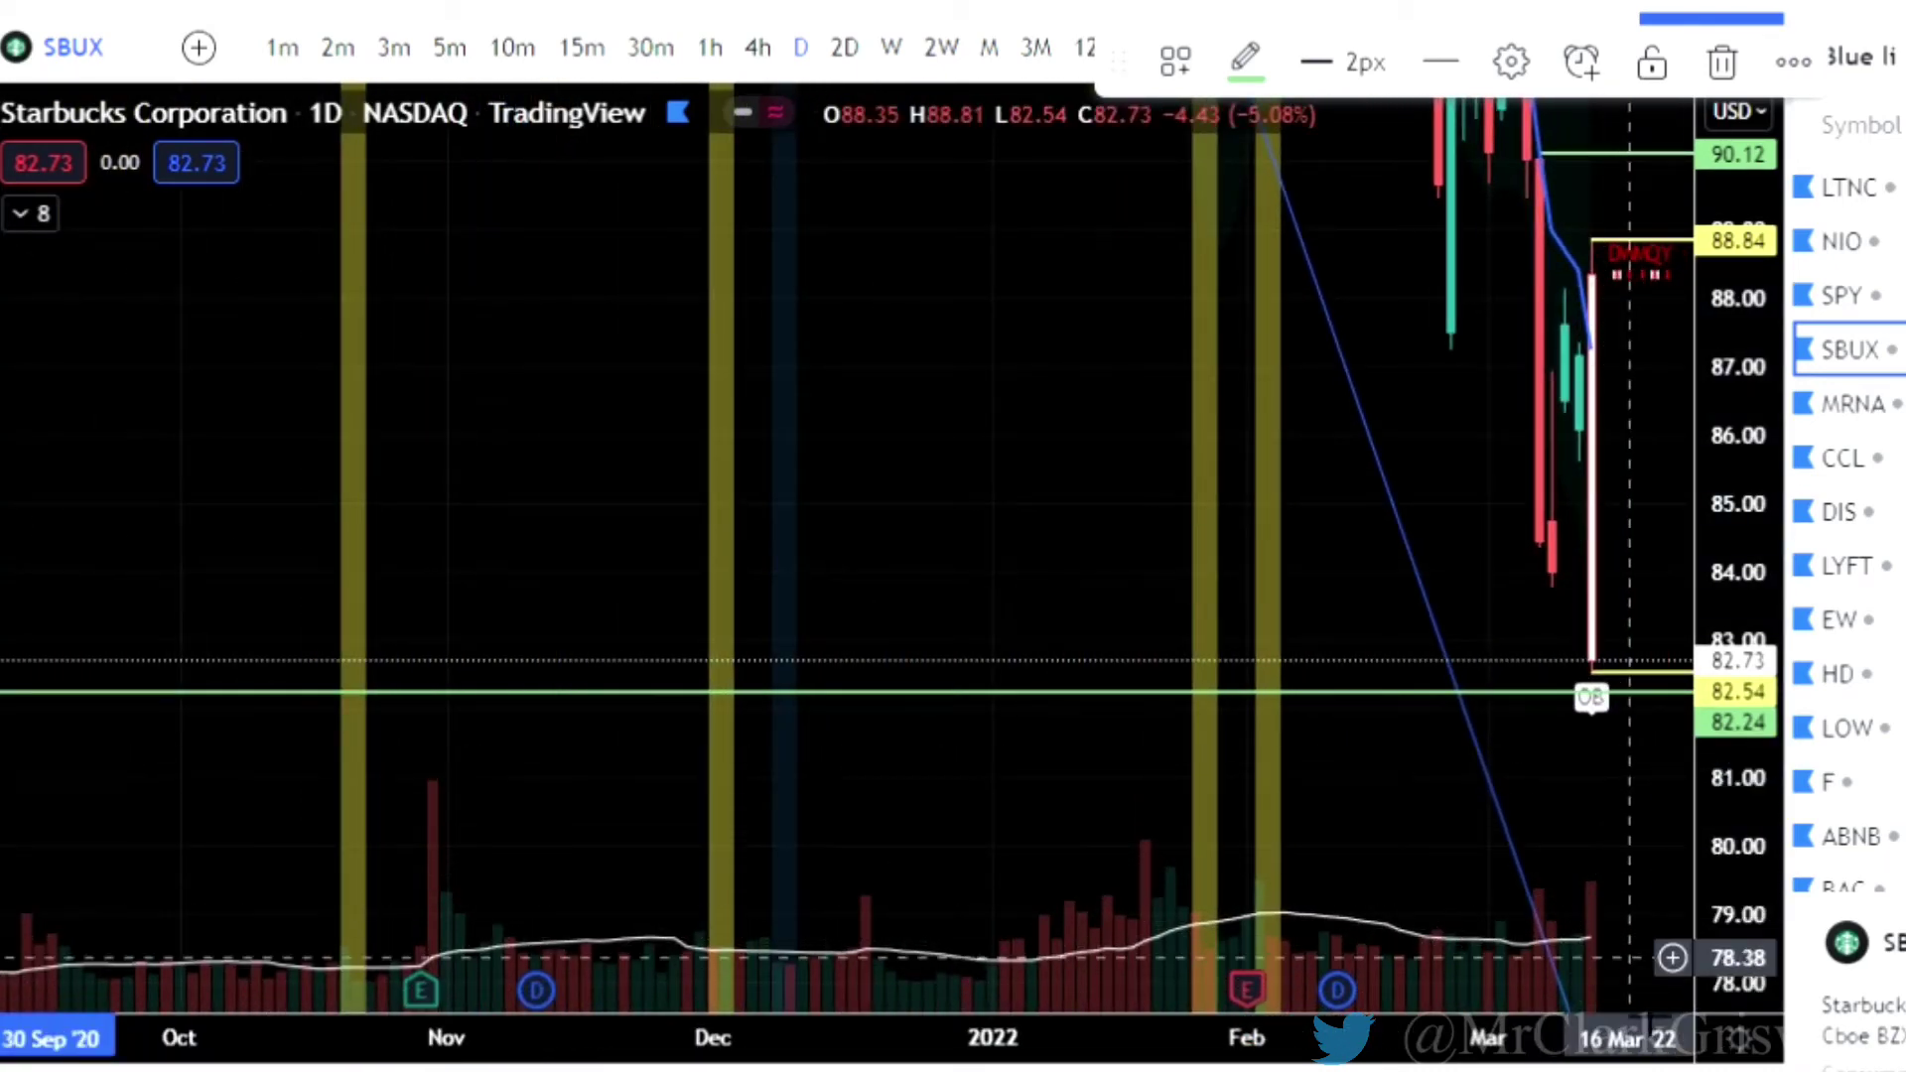
mouse_move(1613, 1050)
mouse_down()
mouse_move(766, 1038)
mouse_move(894, 1052)
mouse_up()
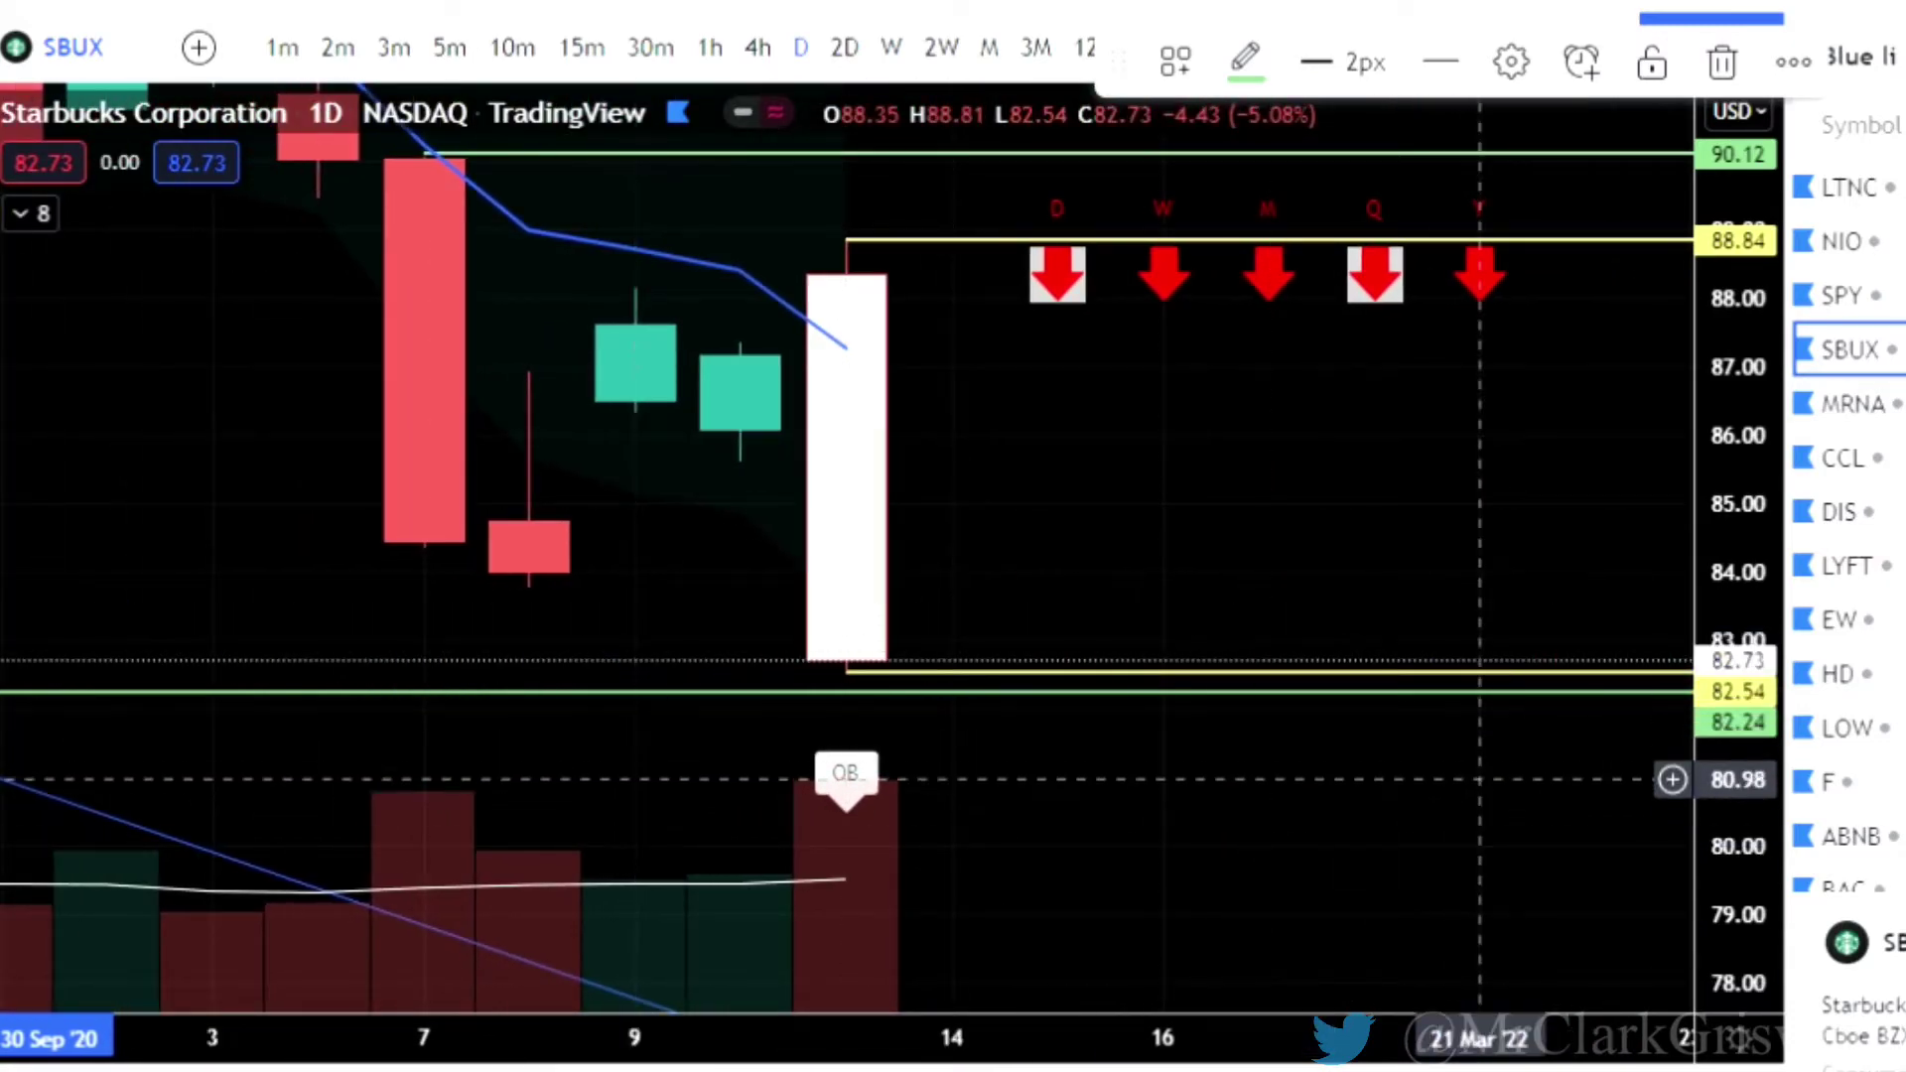
click(1479, 797)
drag(1480, 797, 1459, 669)
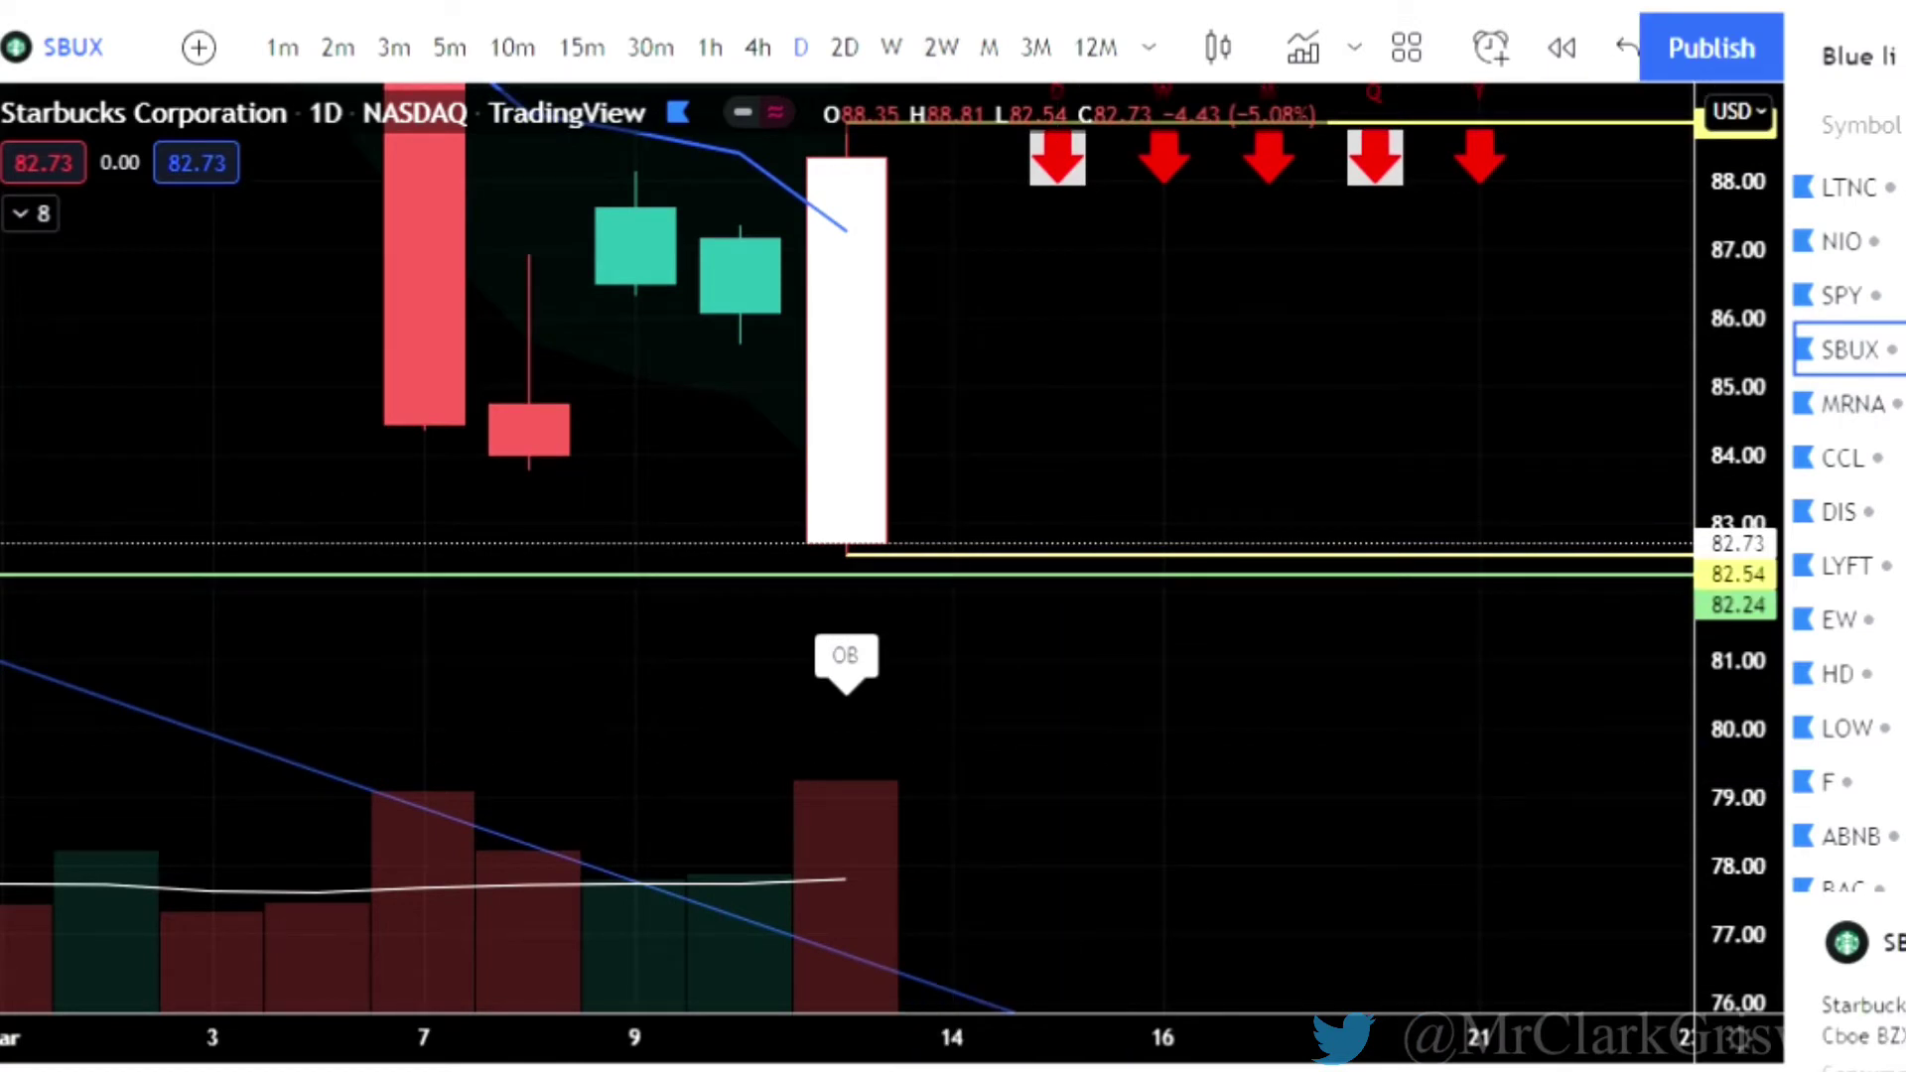
Open the Moderna (MRNA) daily chart and examine its March candles around the 145.96 and 137.95 levels.
key(Down)
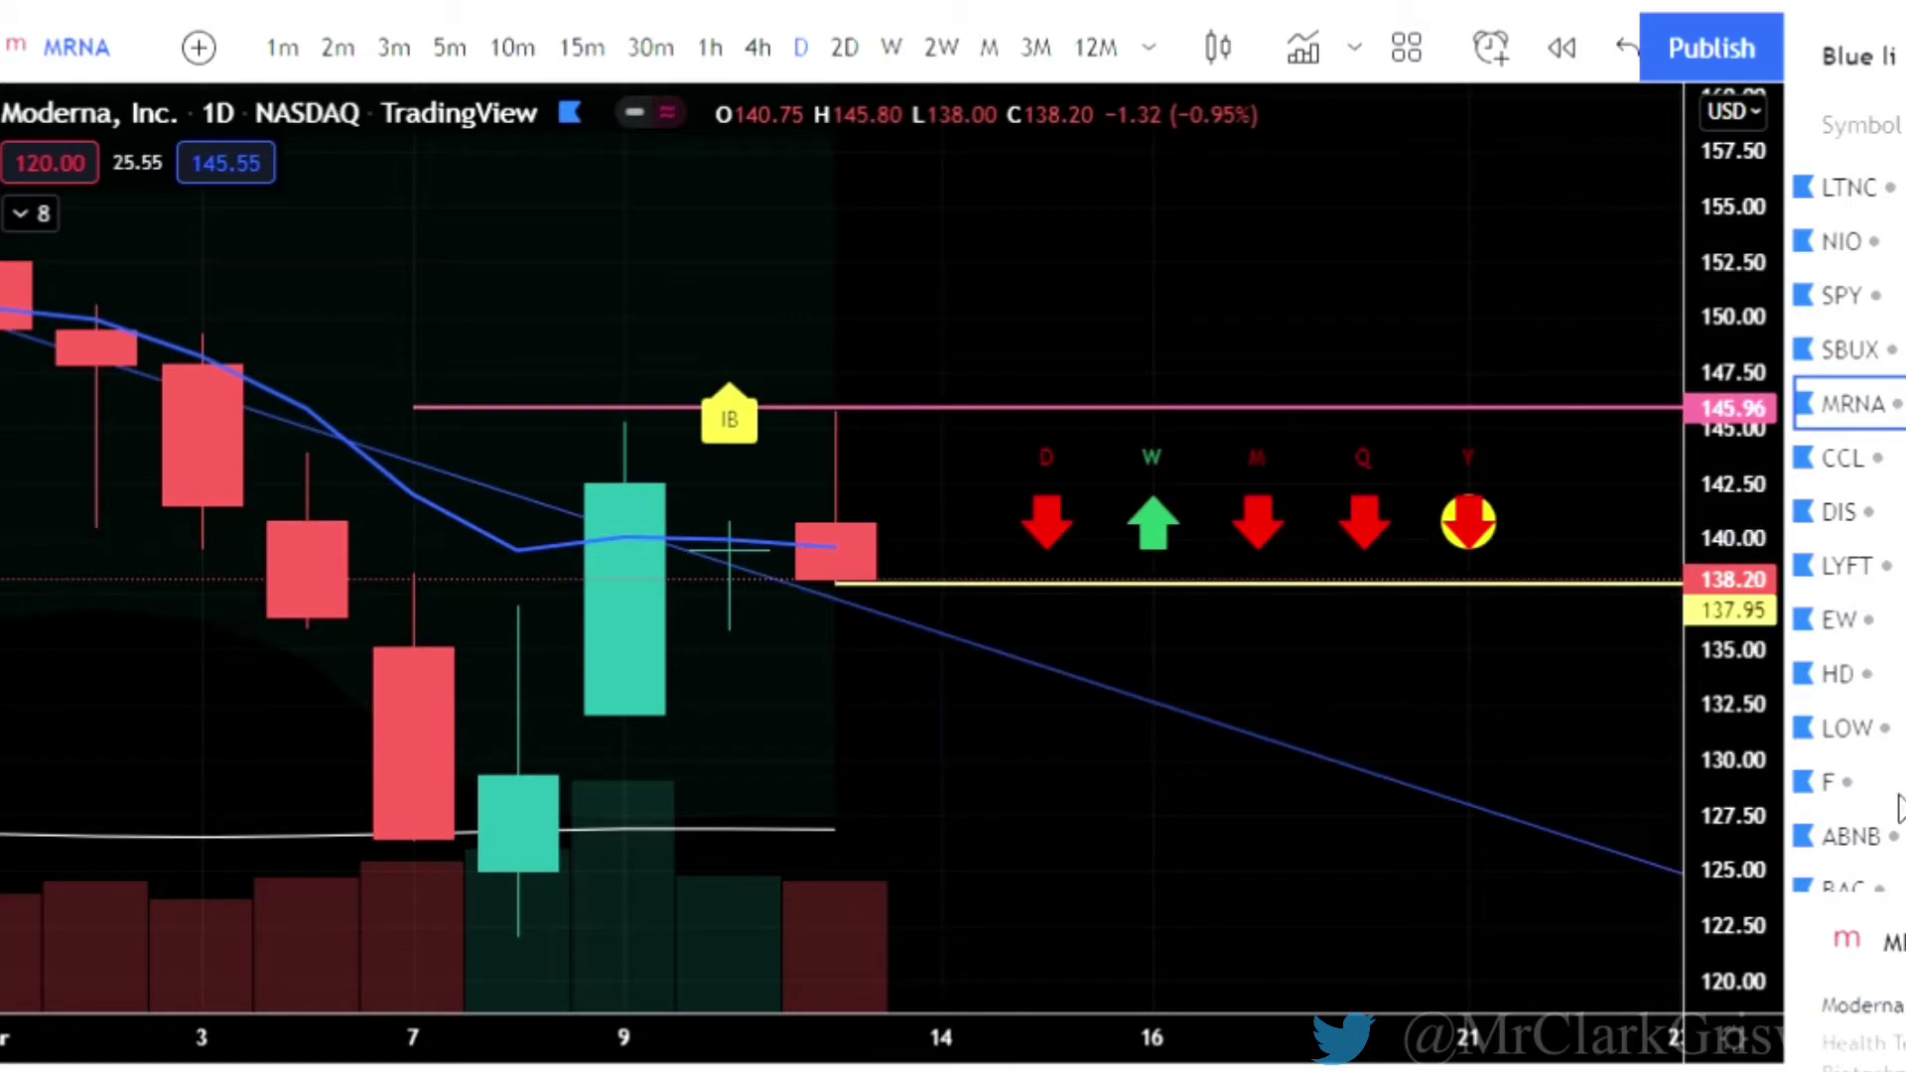
drag(1720, 844, 1722, 774)
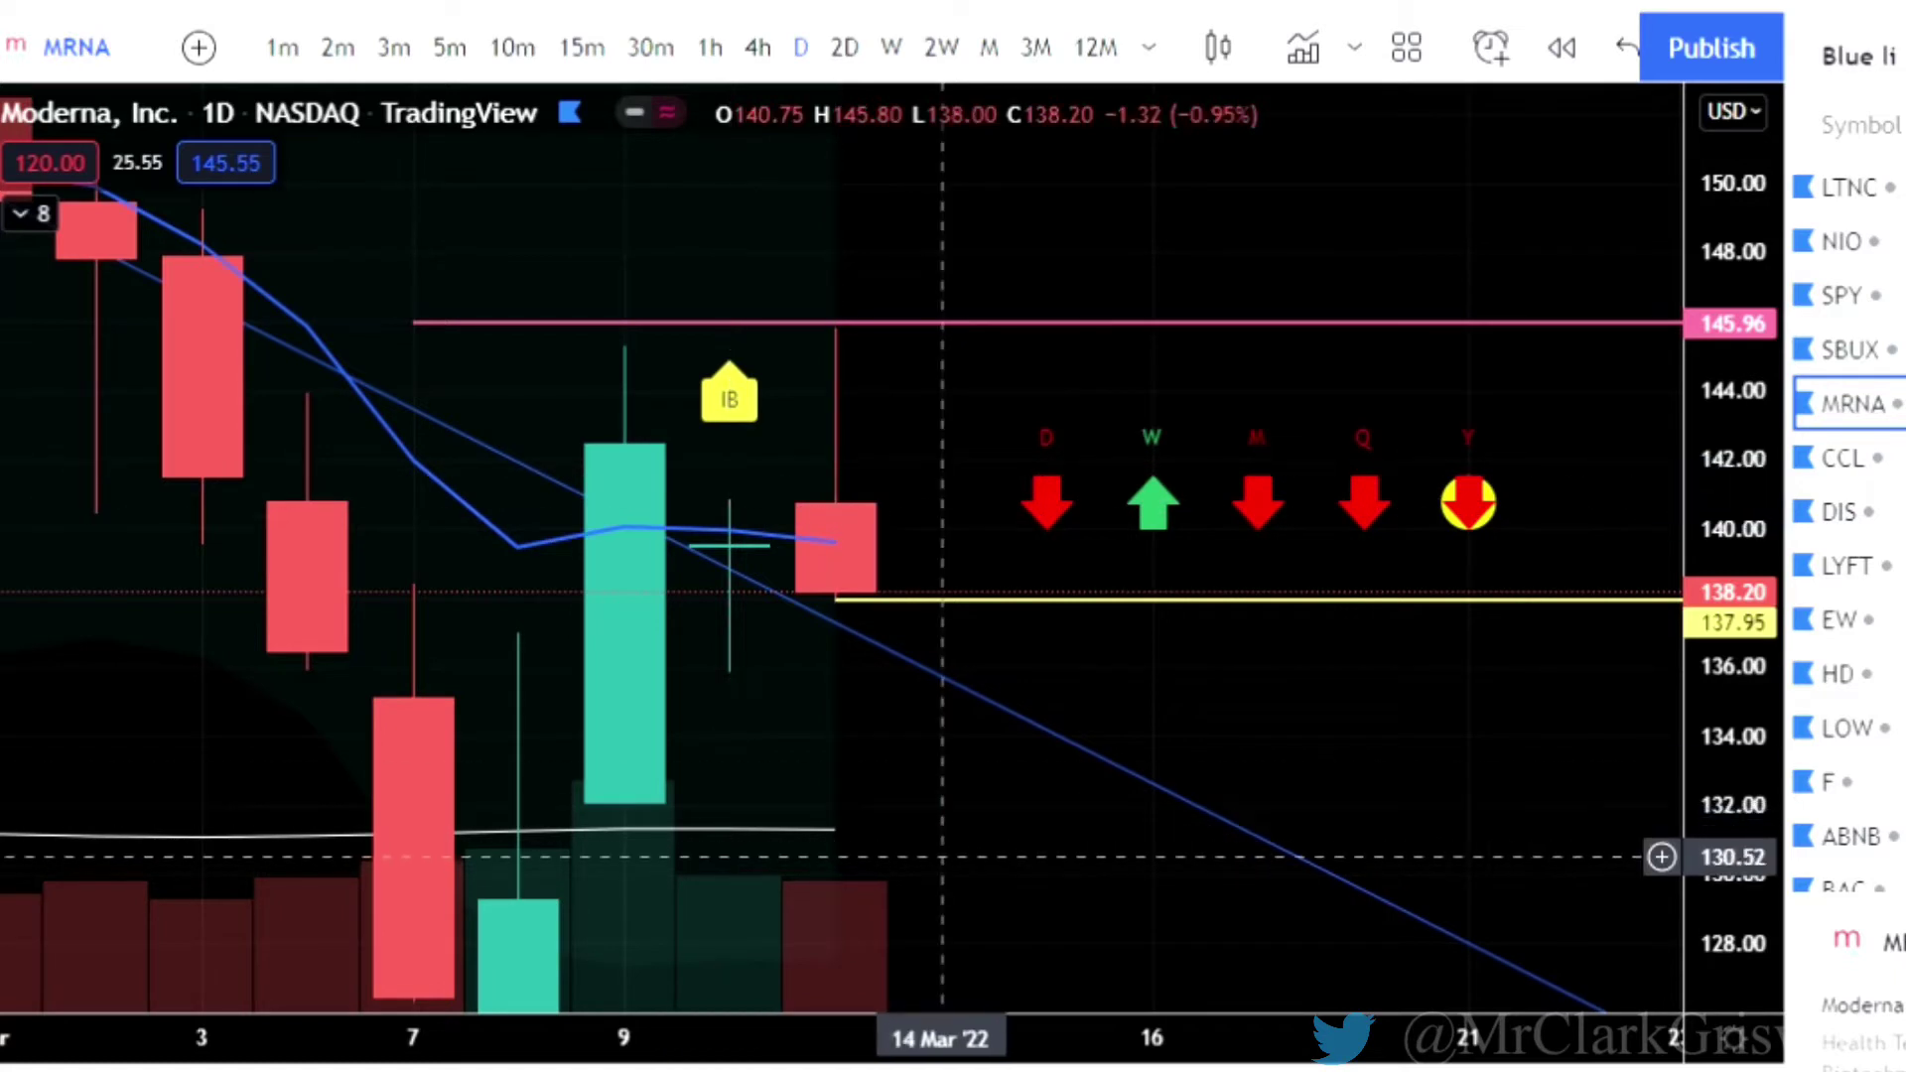
drag(1043, 746, 1159, 467)
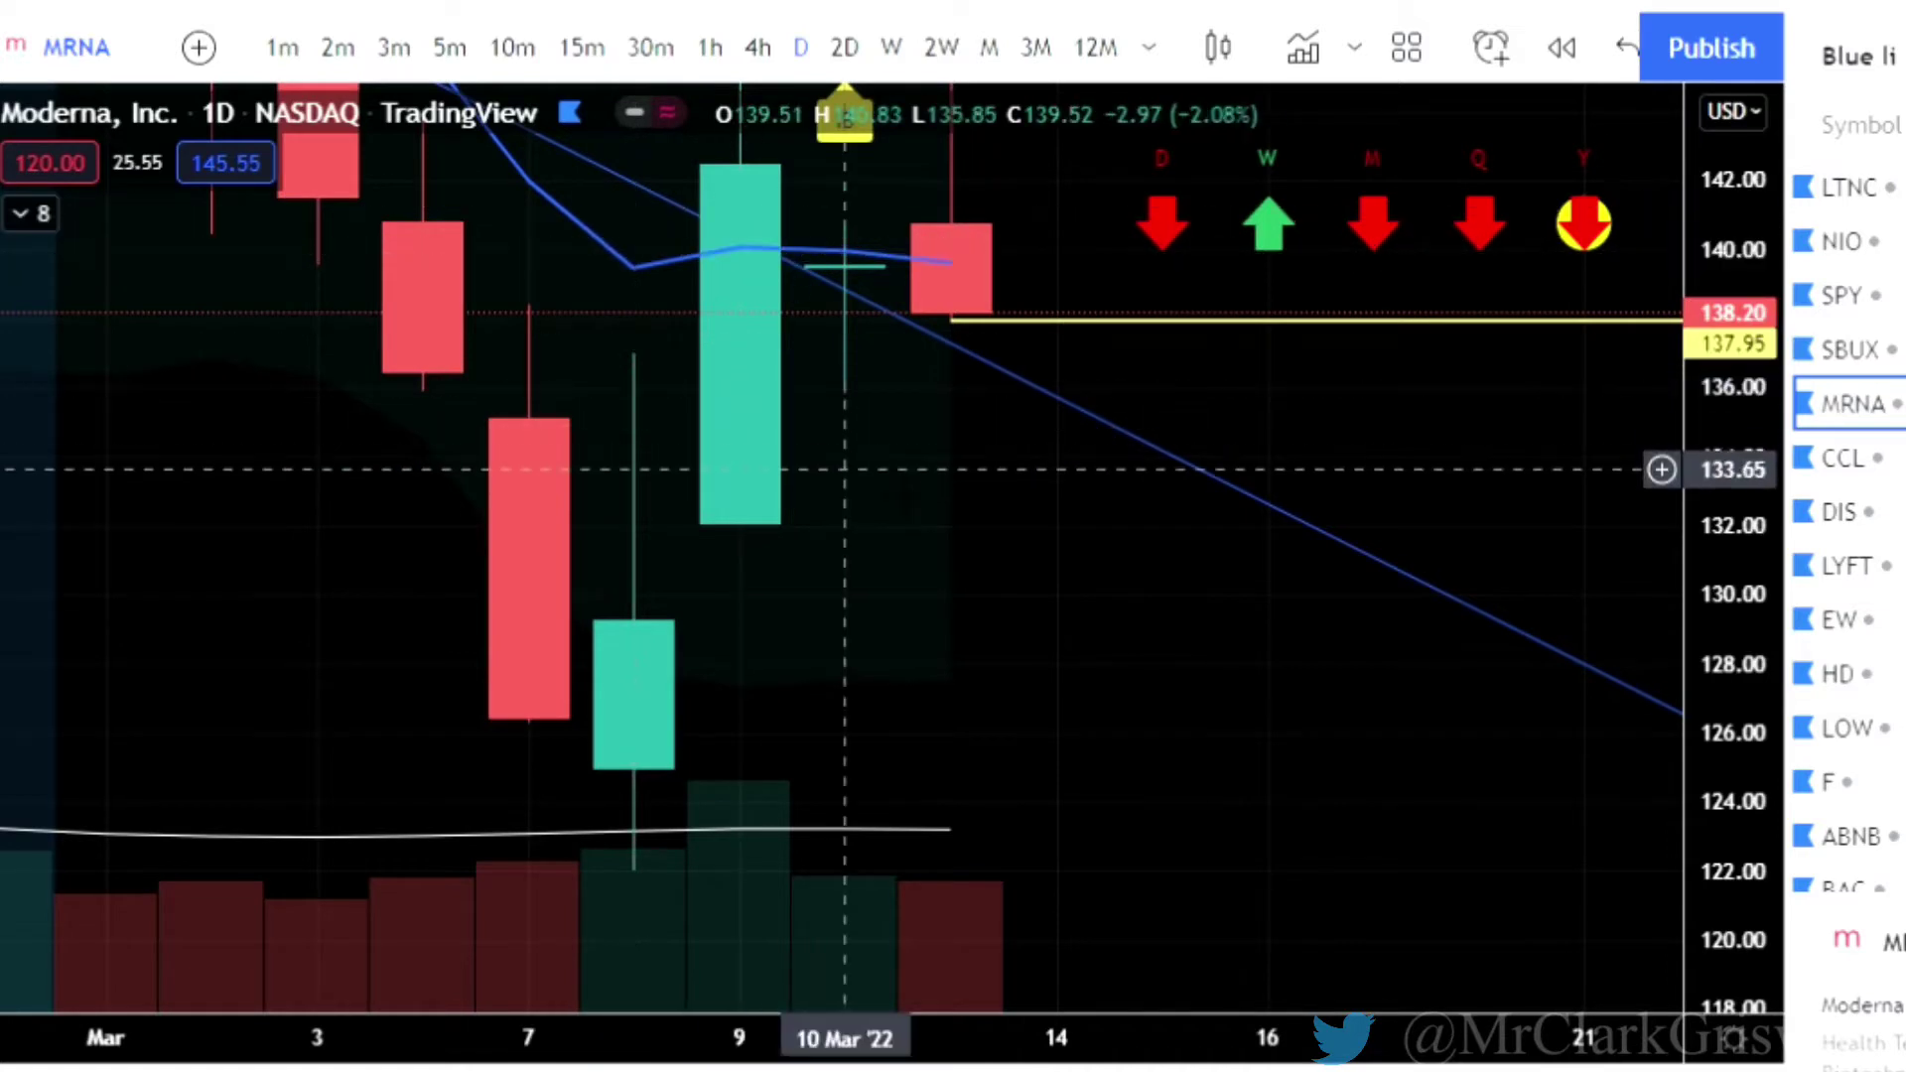
drag(899, 613, 880, 790)
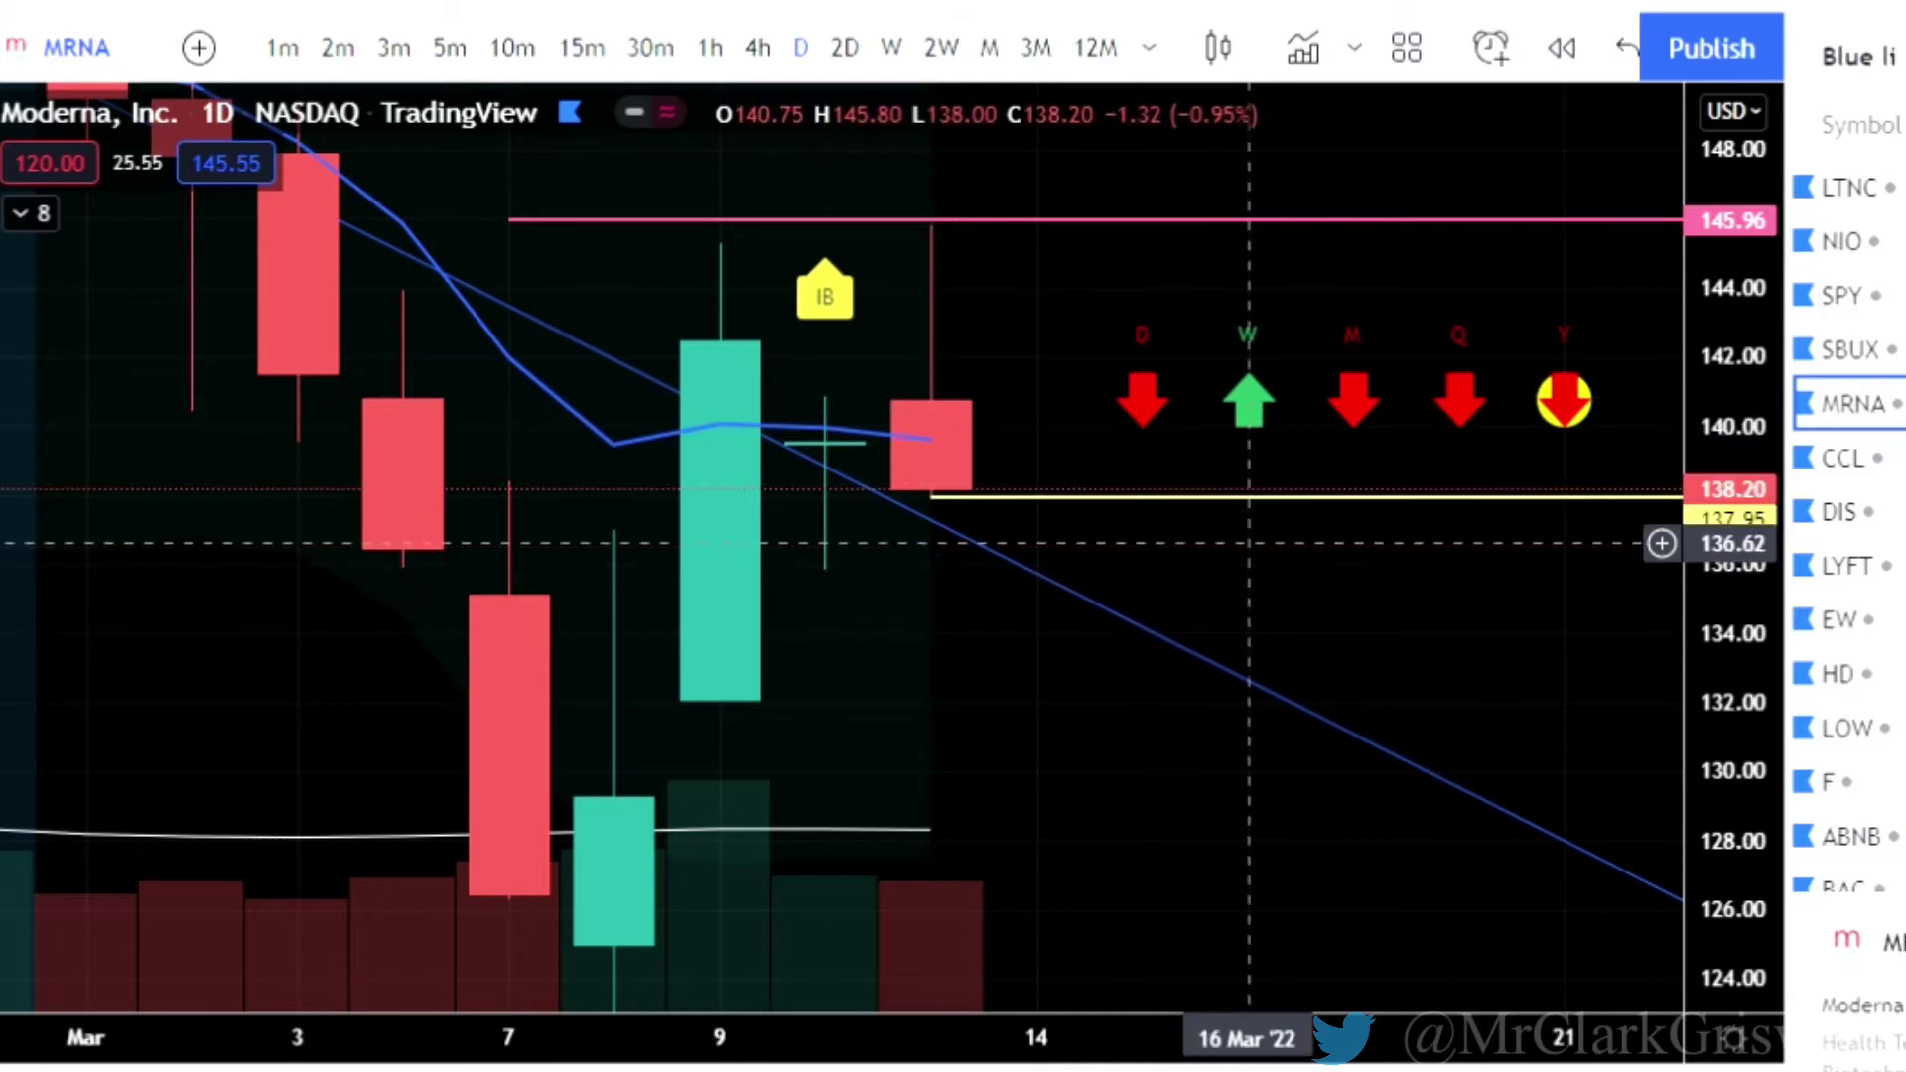
drag(1721, 731, 1490, 605)
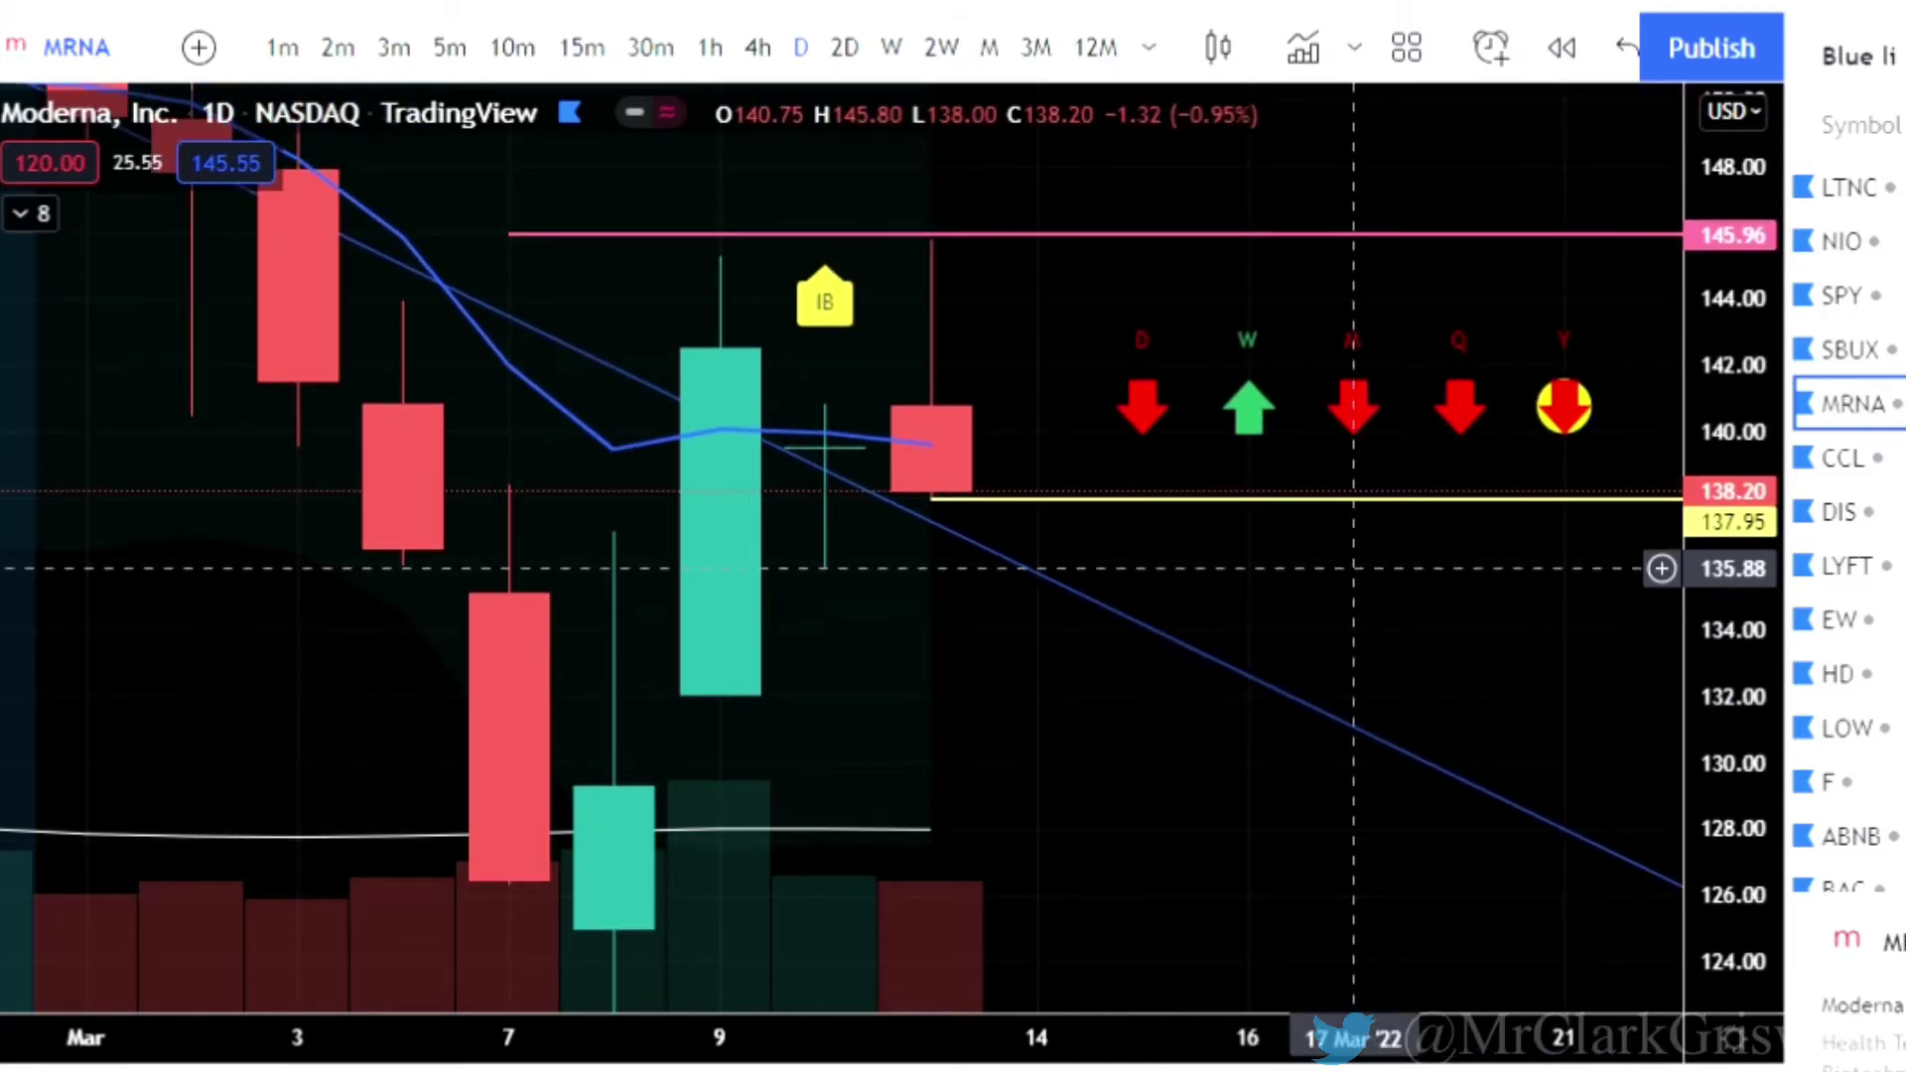
drag(1350, 571, 1352, 645)
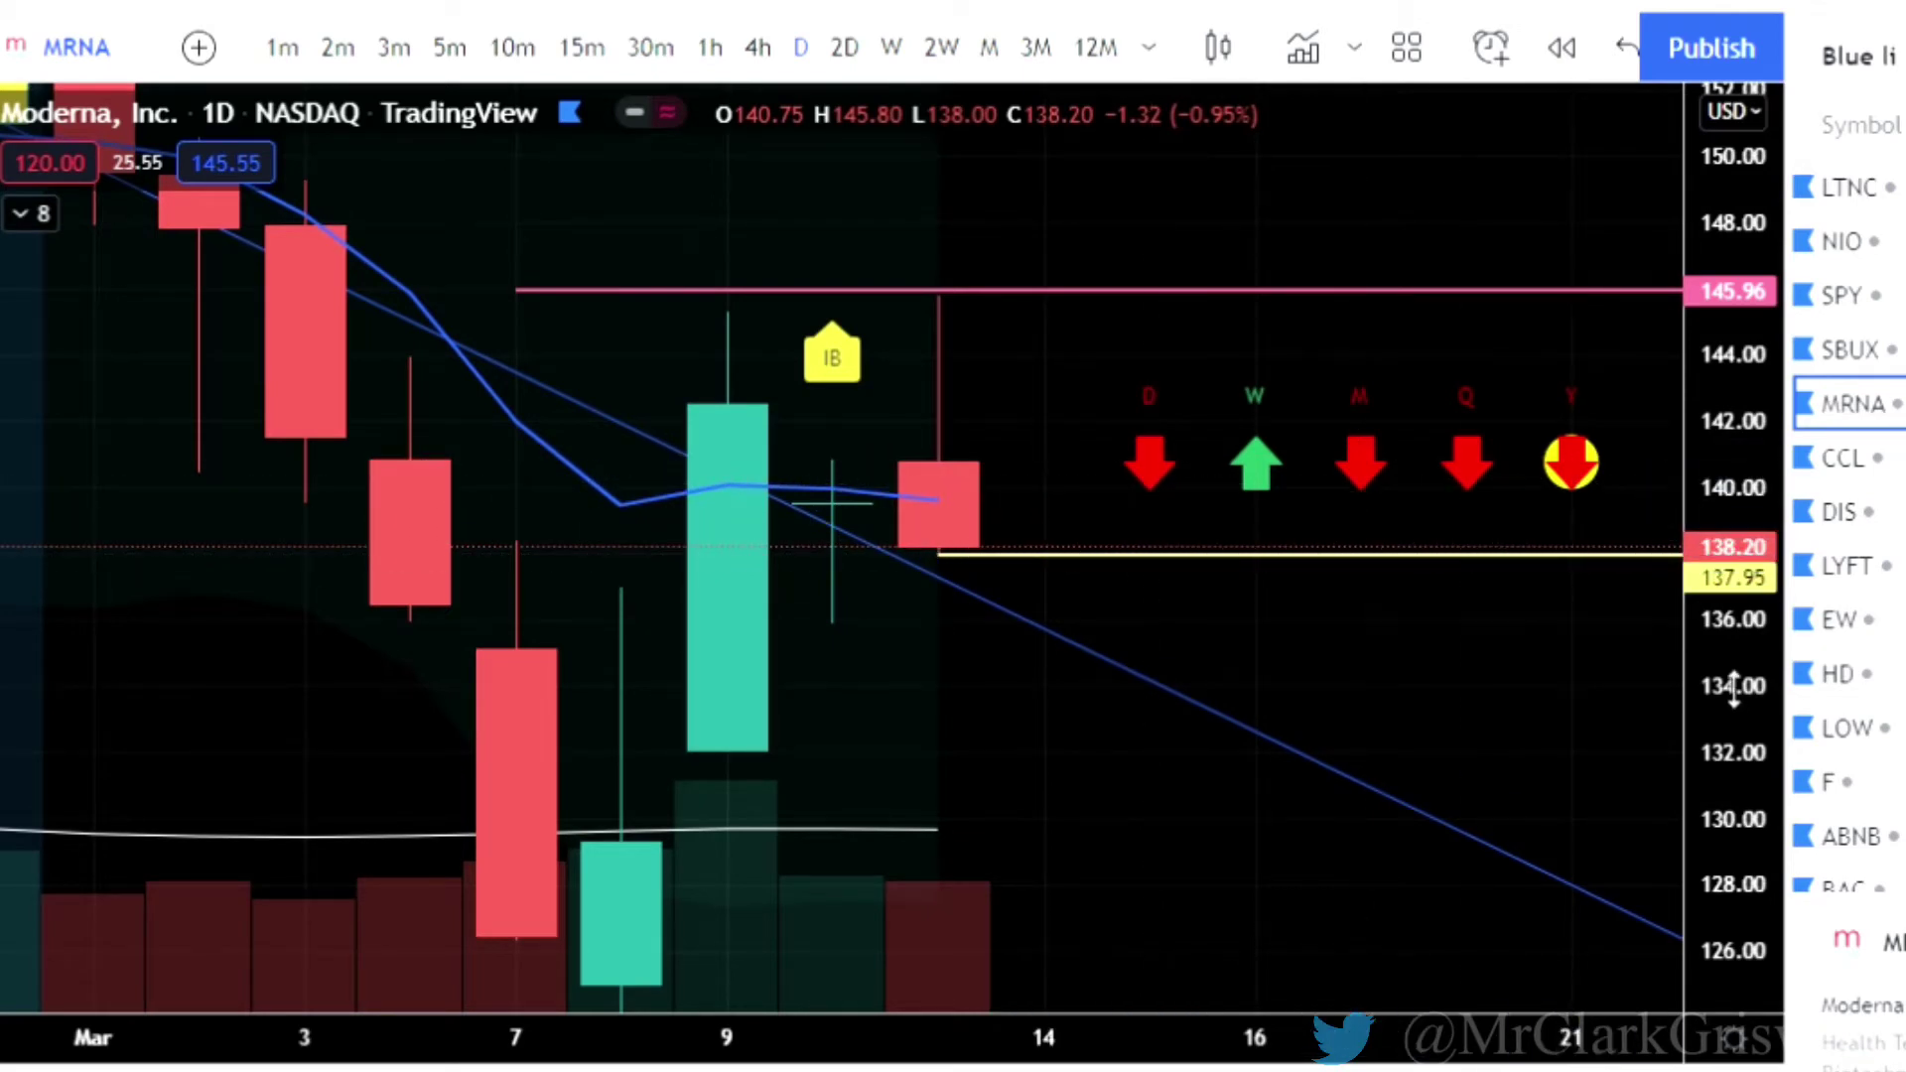
Open the Carnival (CCL) daily chart and examine its March candles around the 18.01 and 17.18 levels.
drag(1748, 739, 1748, 784)
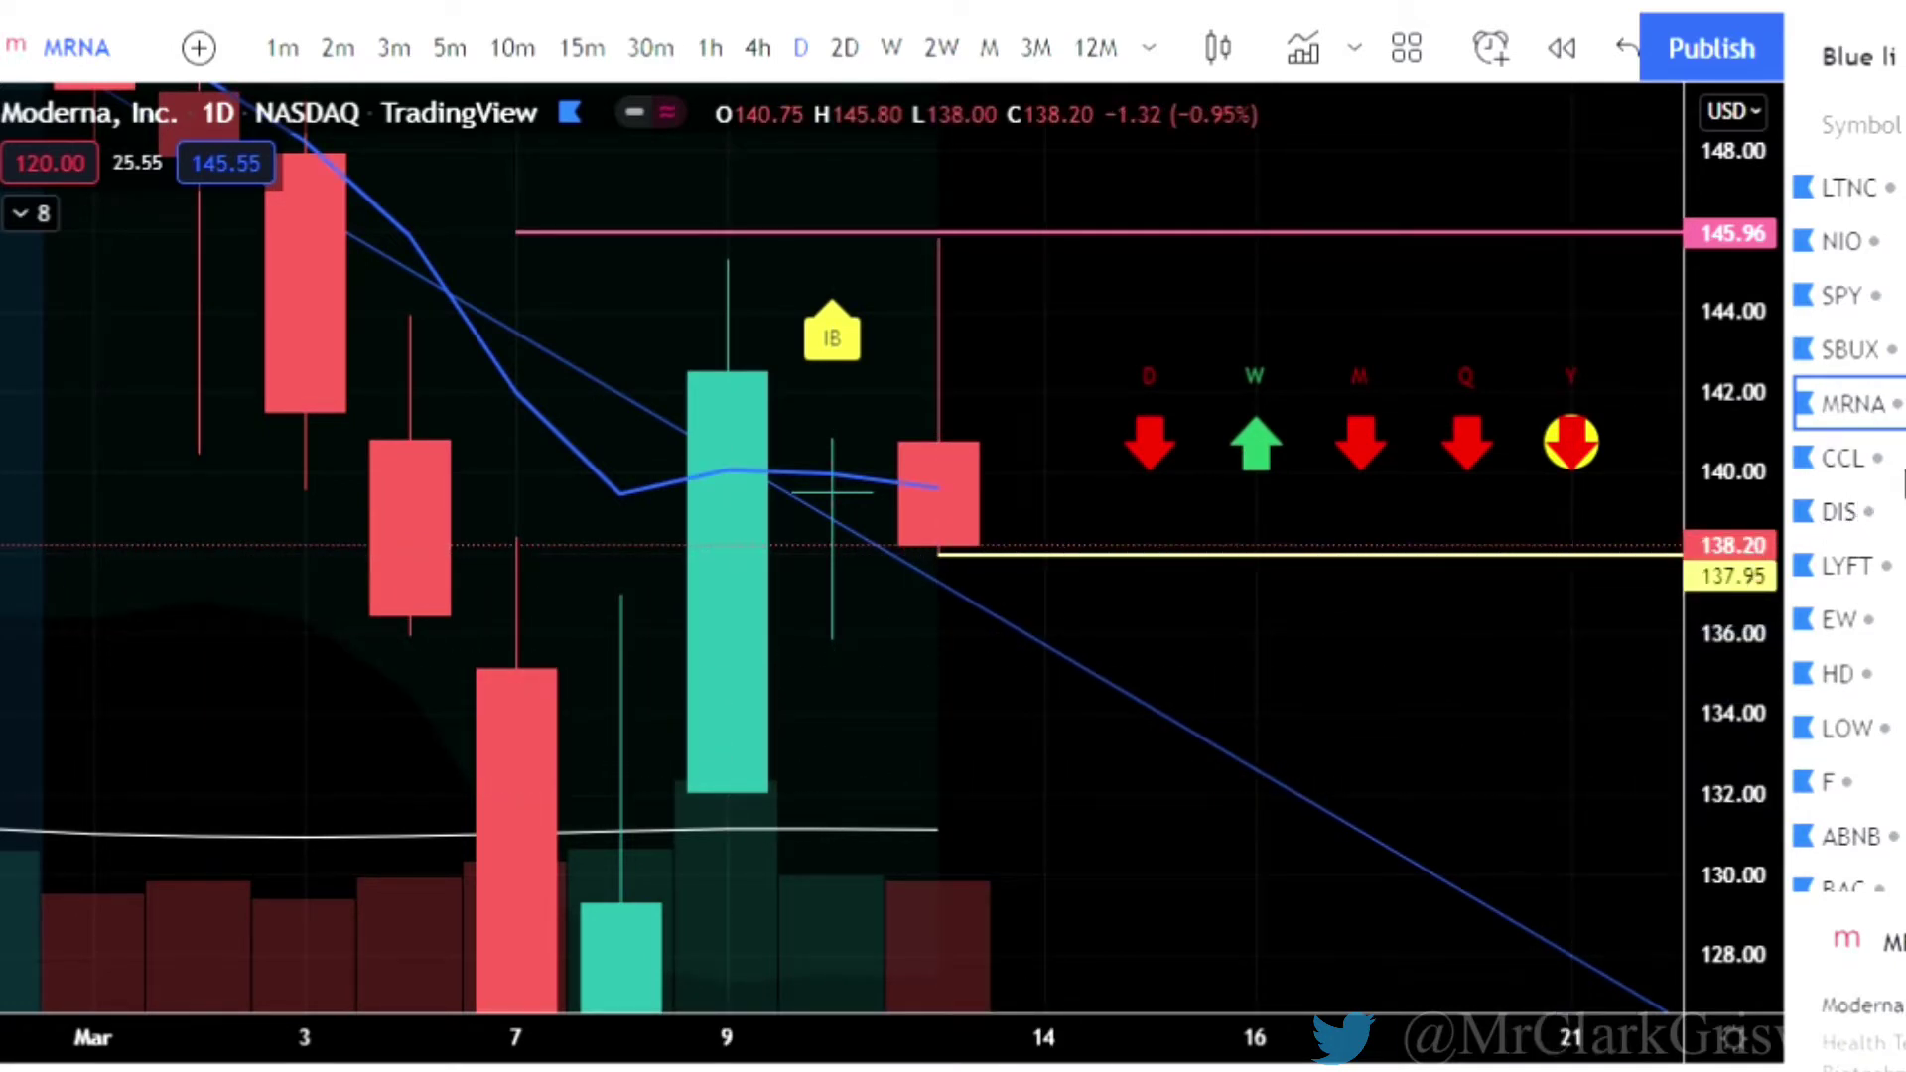
click(1903, 475)
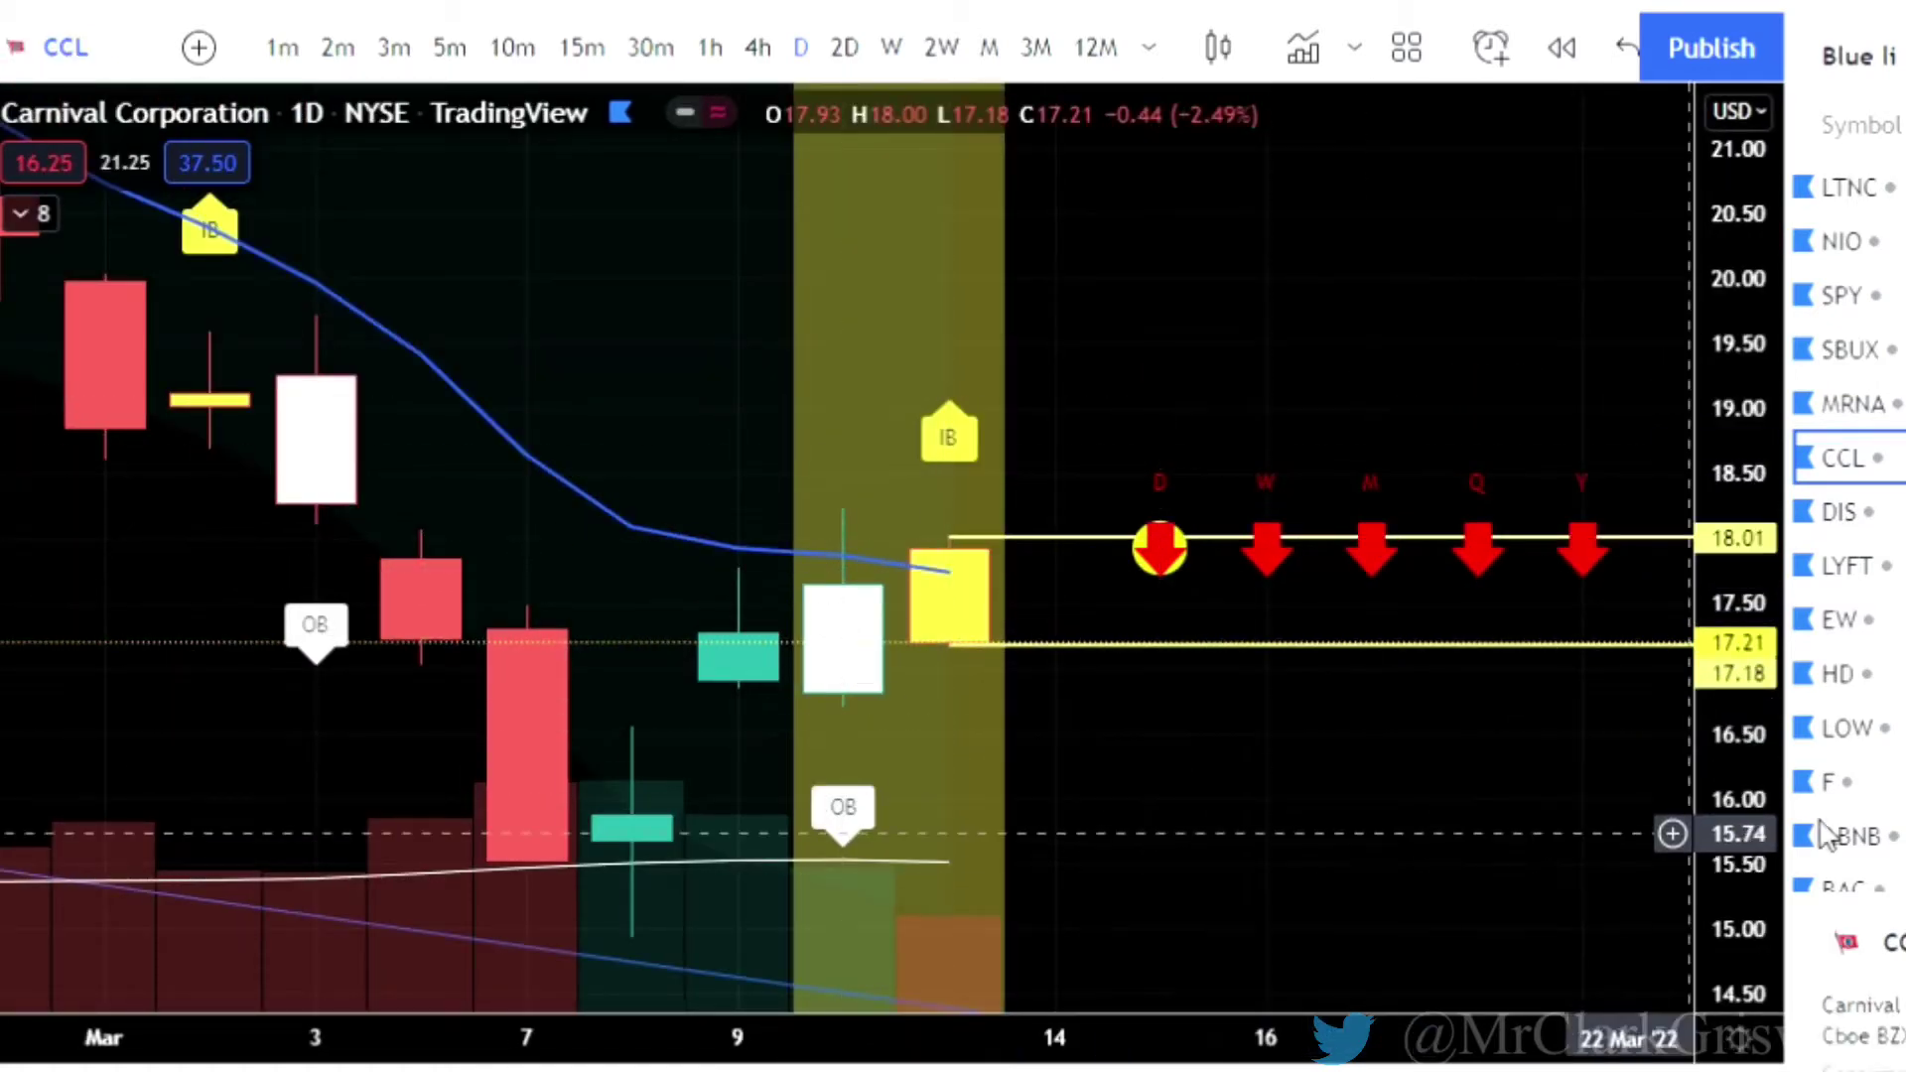
drag(1756, 824, 1755, 744)
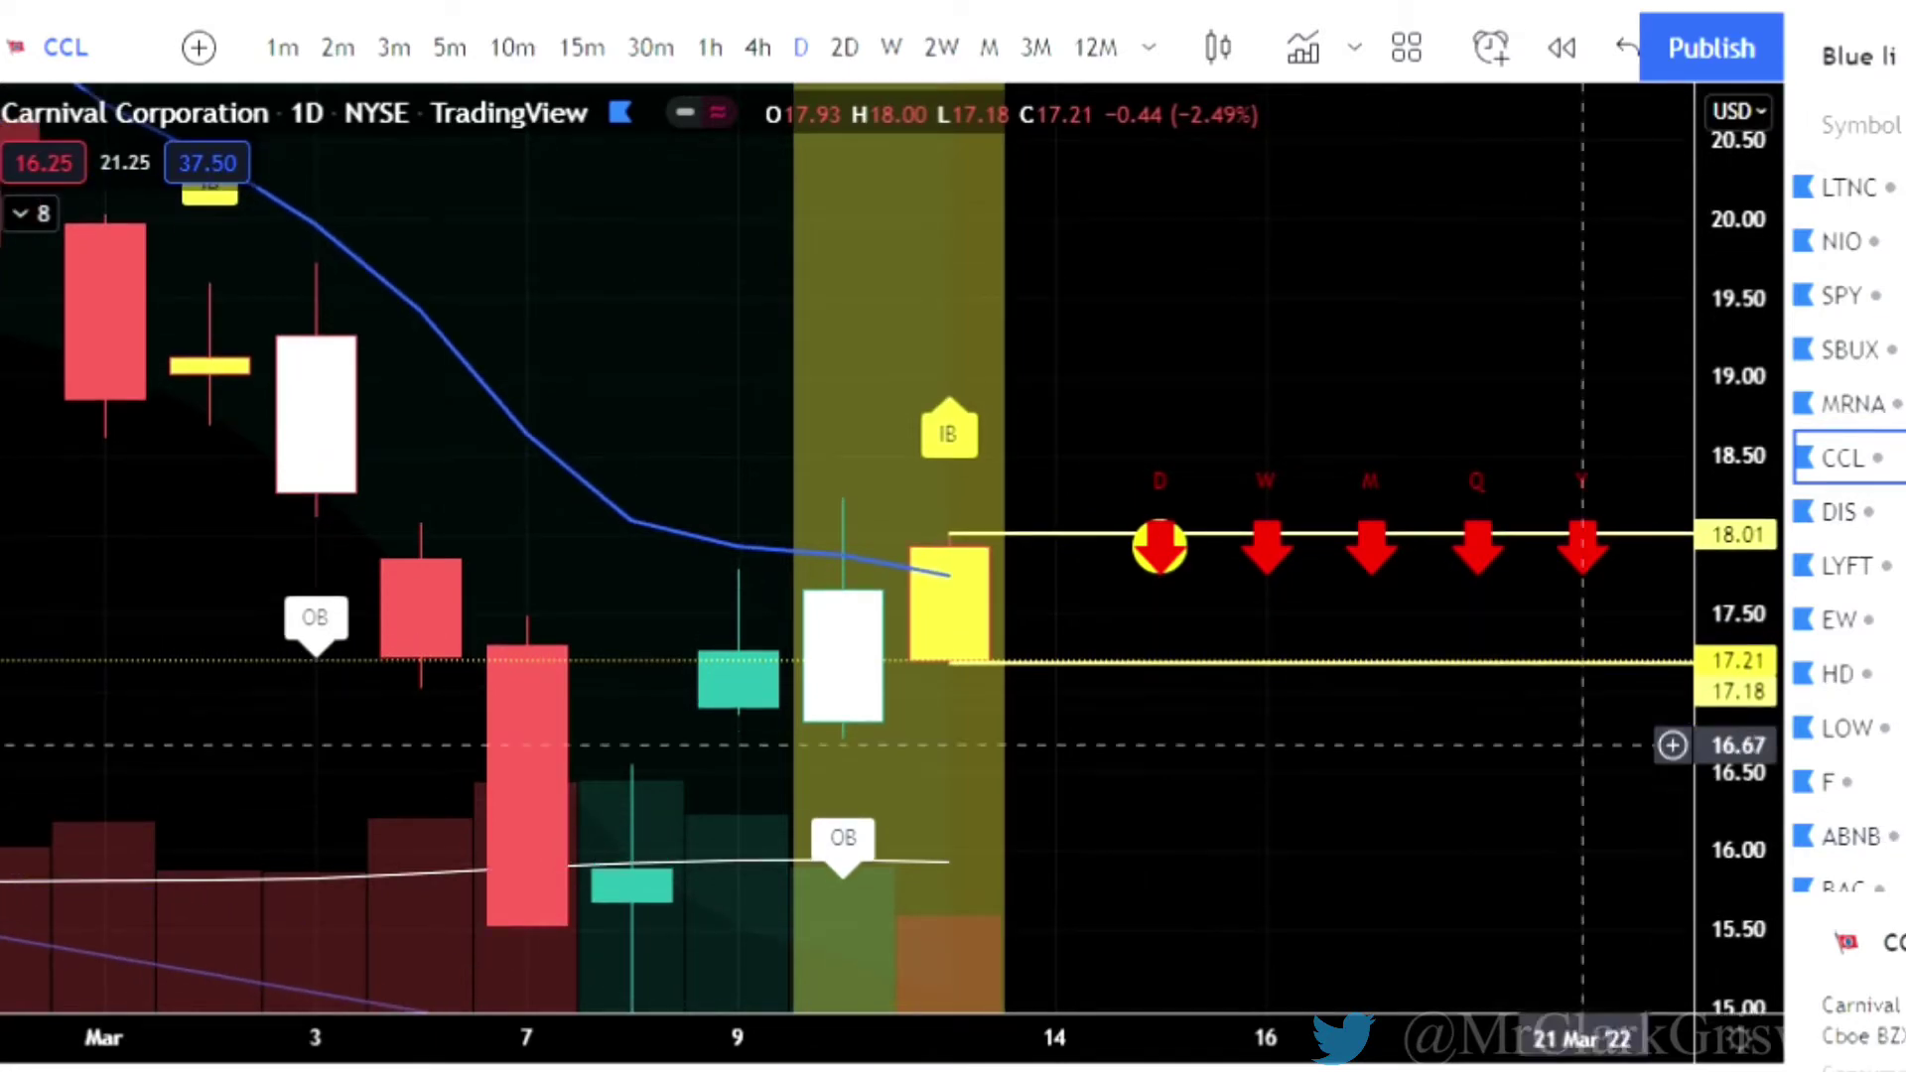
Examine Carnival's daily price history back to summer 2021, including the higher price range above 20.00.
drag(177, 1048, 20, 1047)
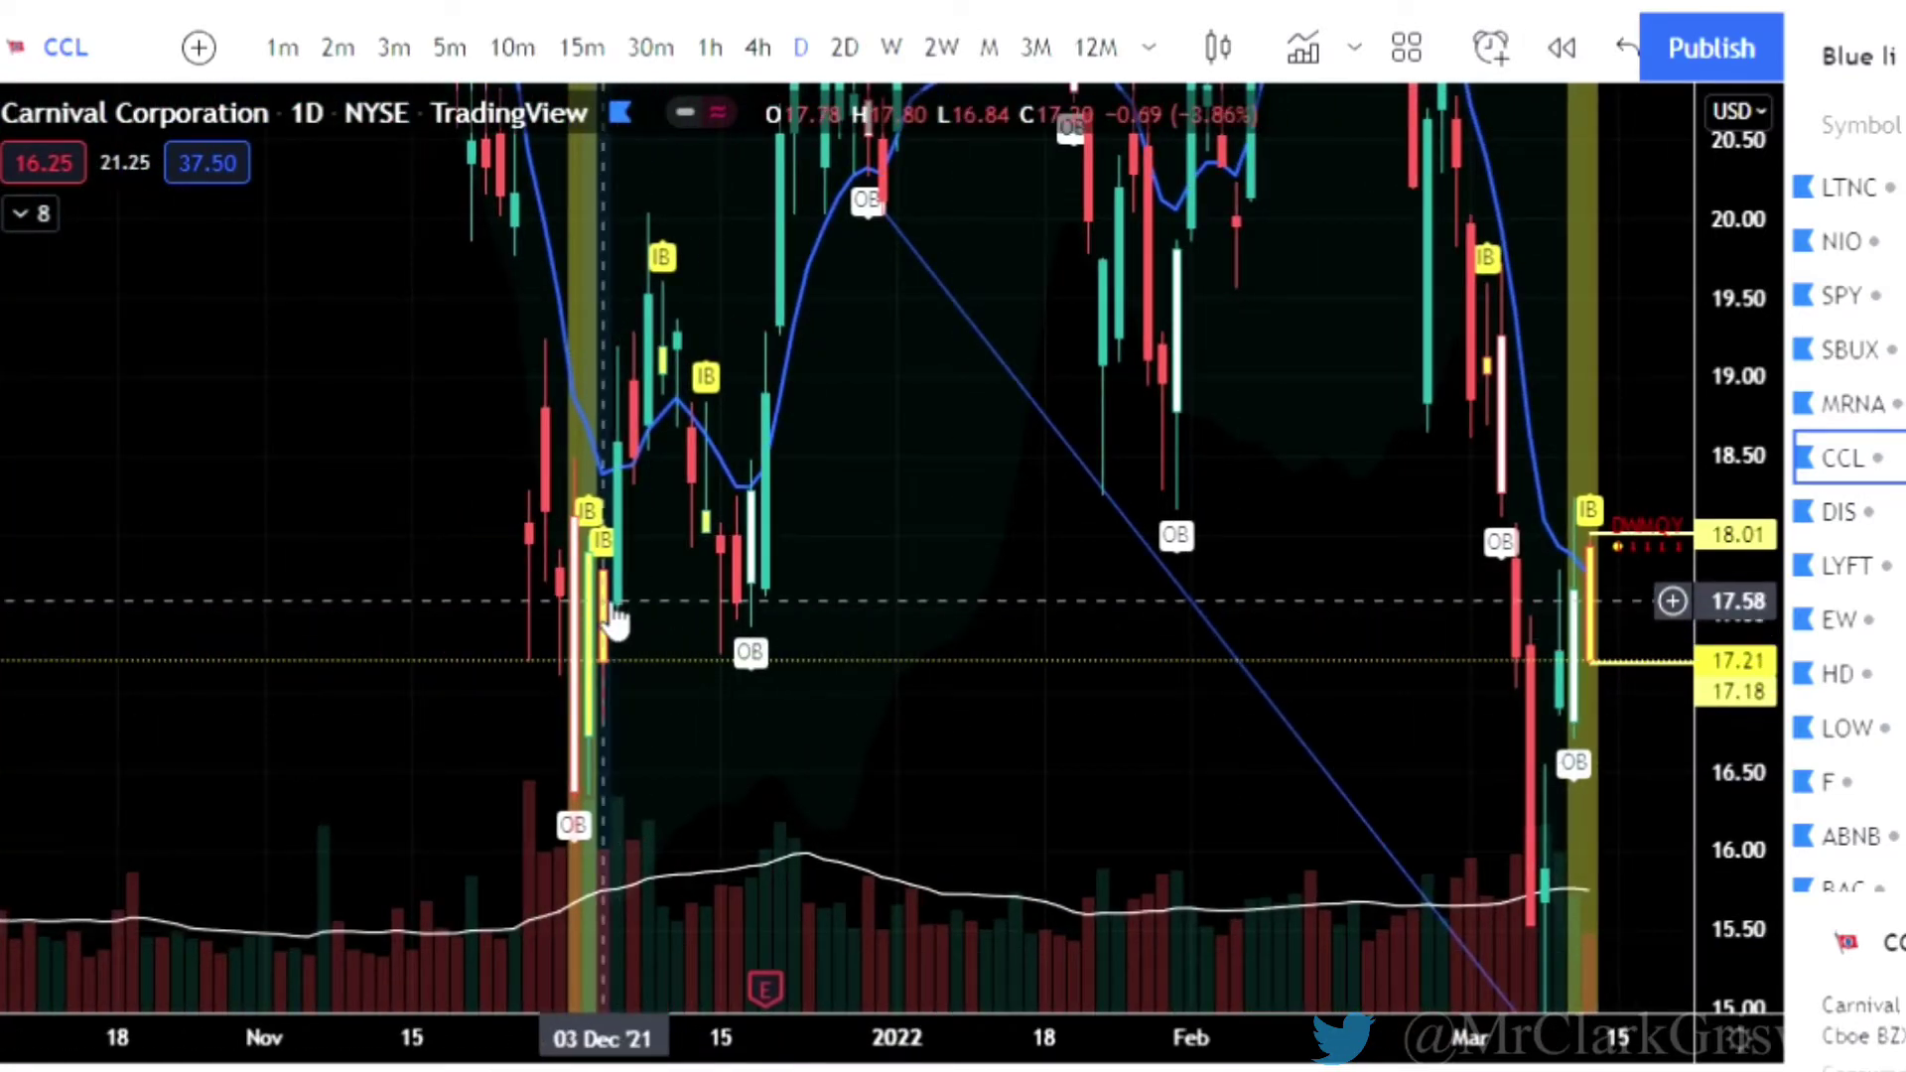
drag(425, 1049, 986, 1061)
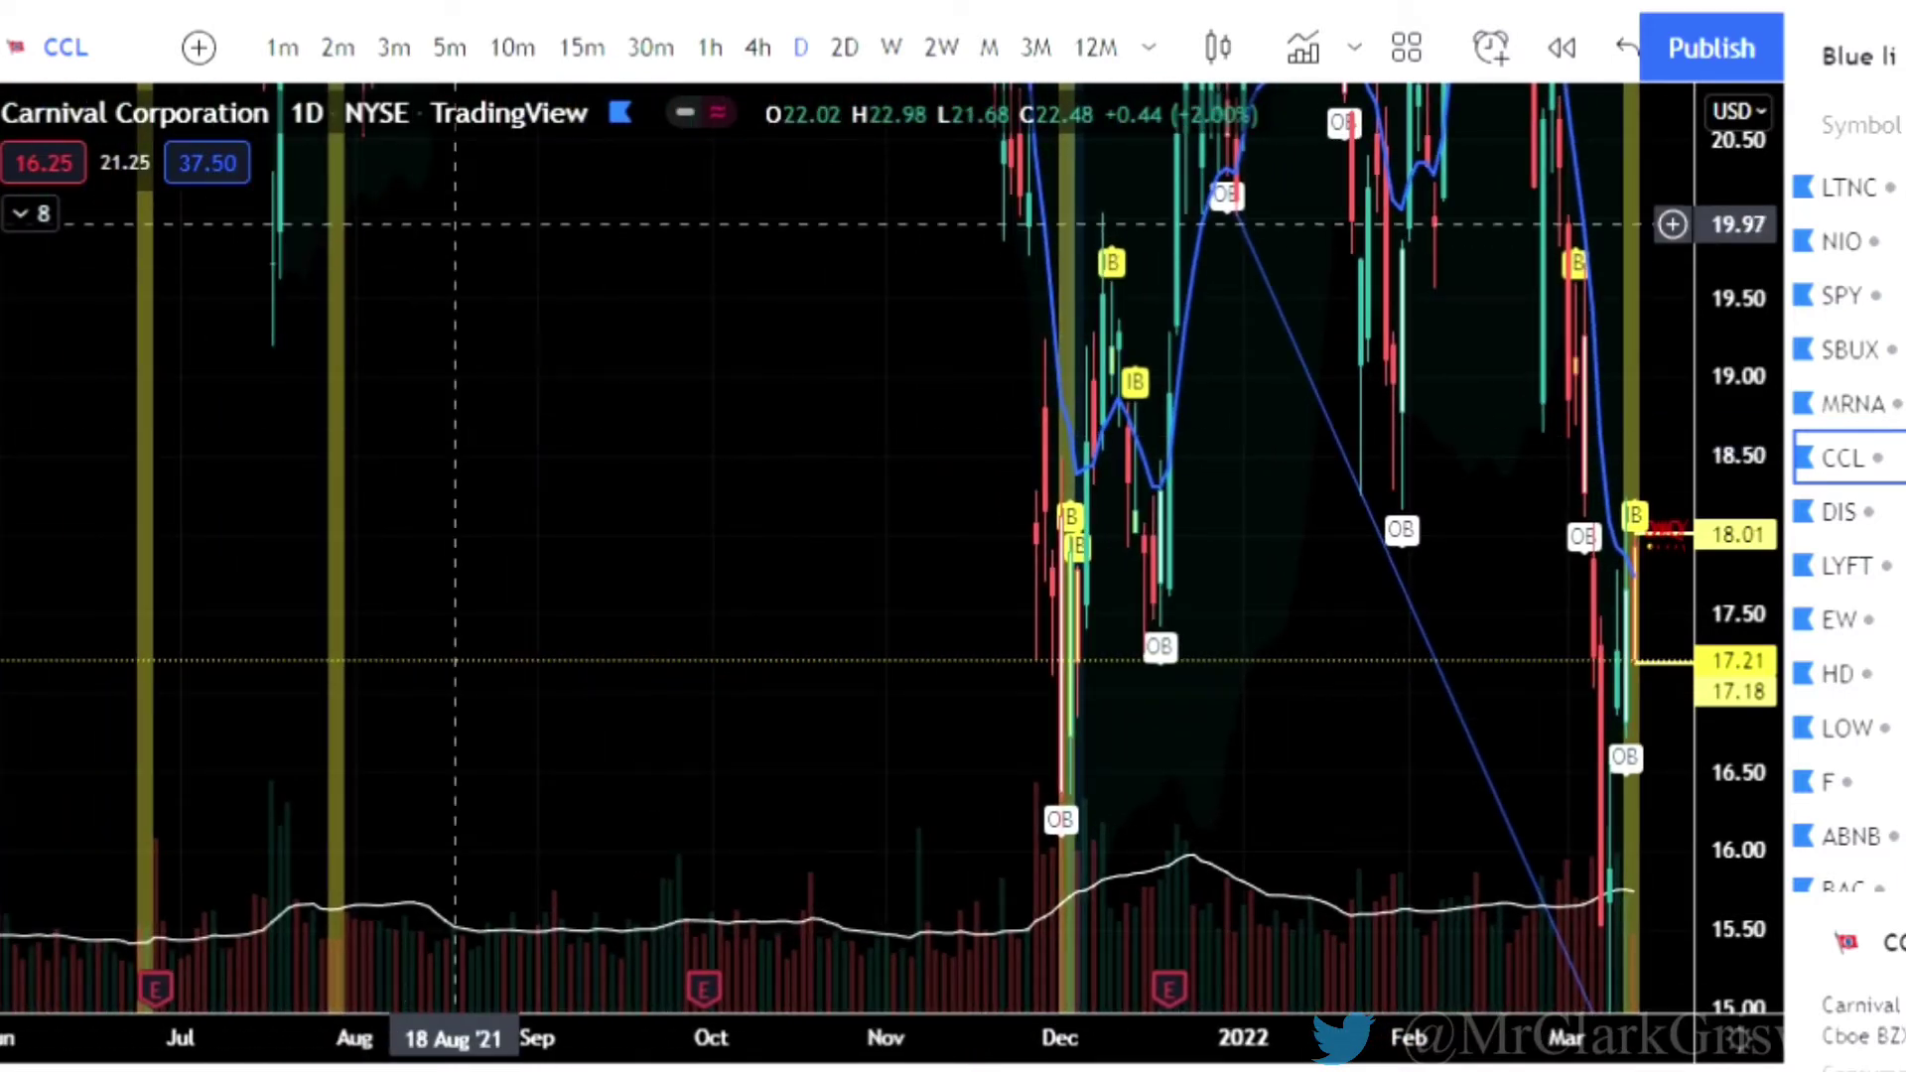
drag(438, 225, 519, 771)
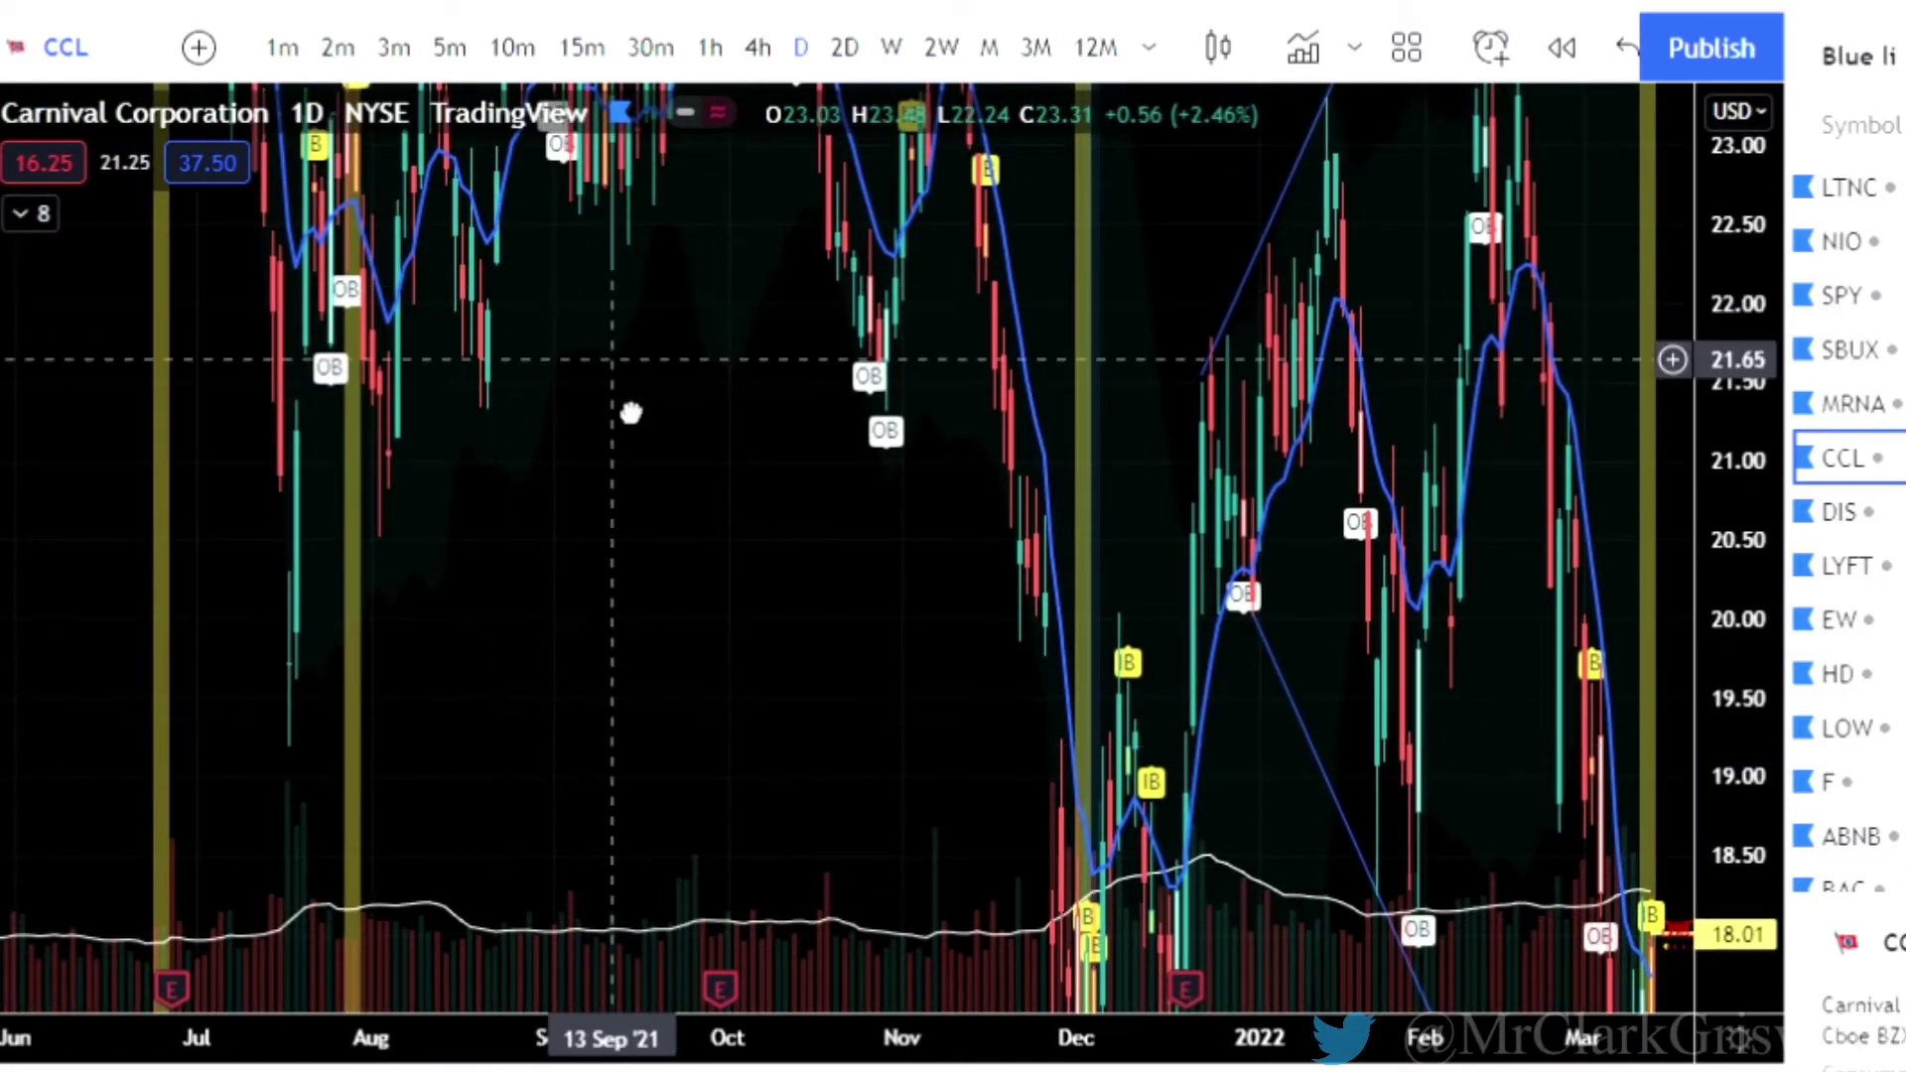
drag(630, 413, 614, 623)
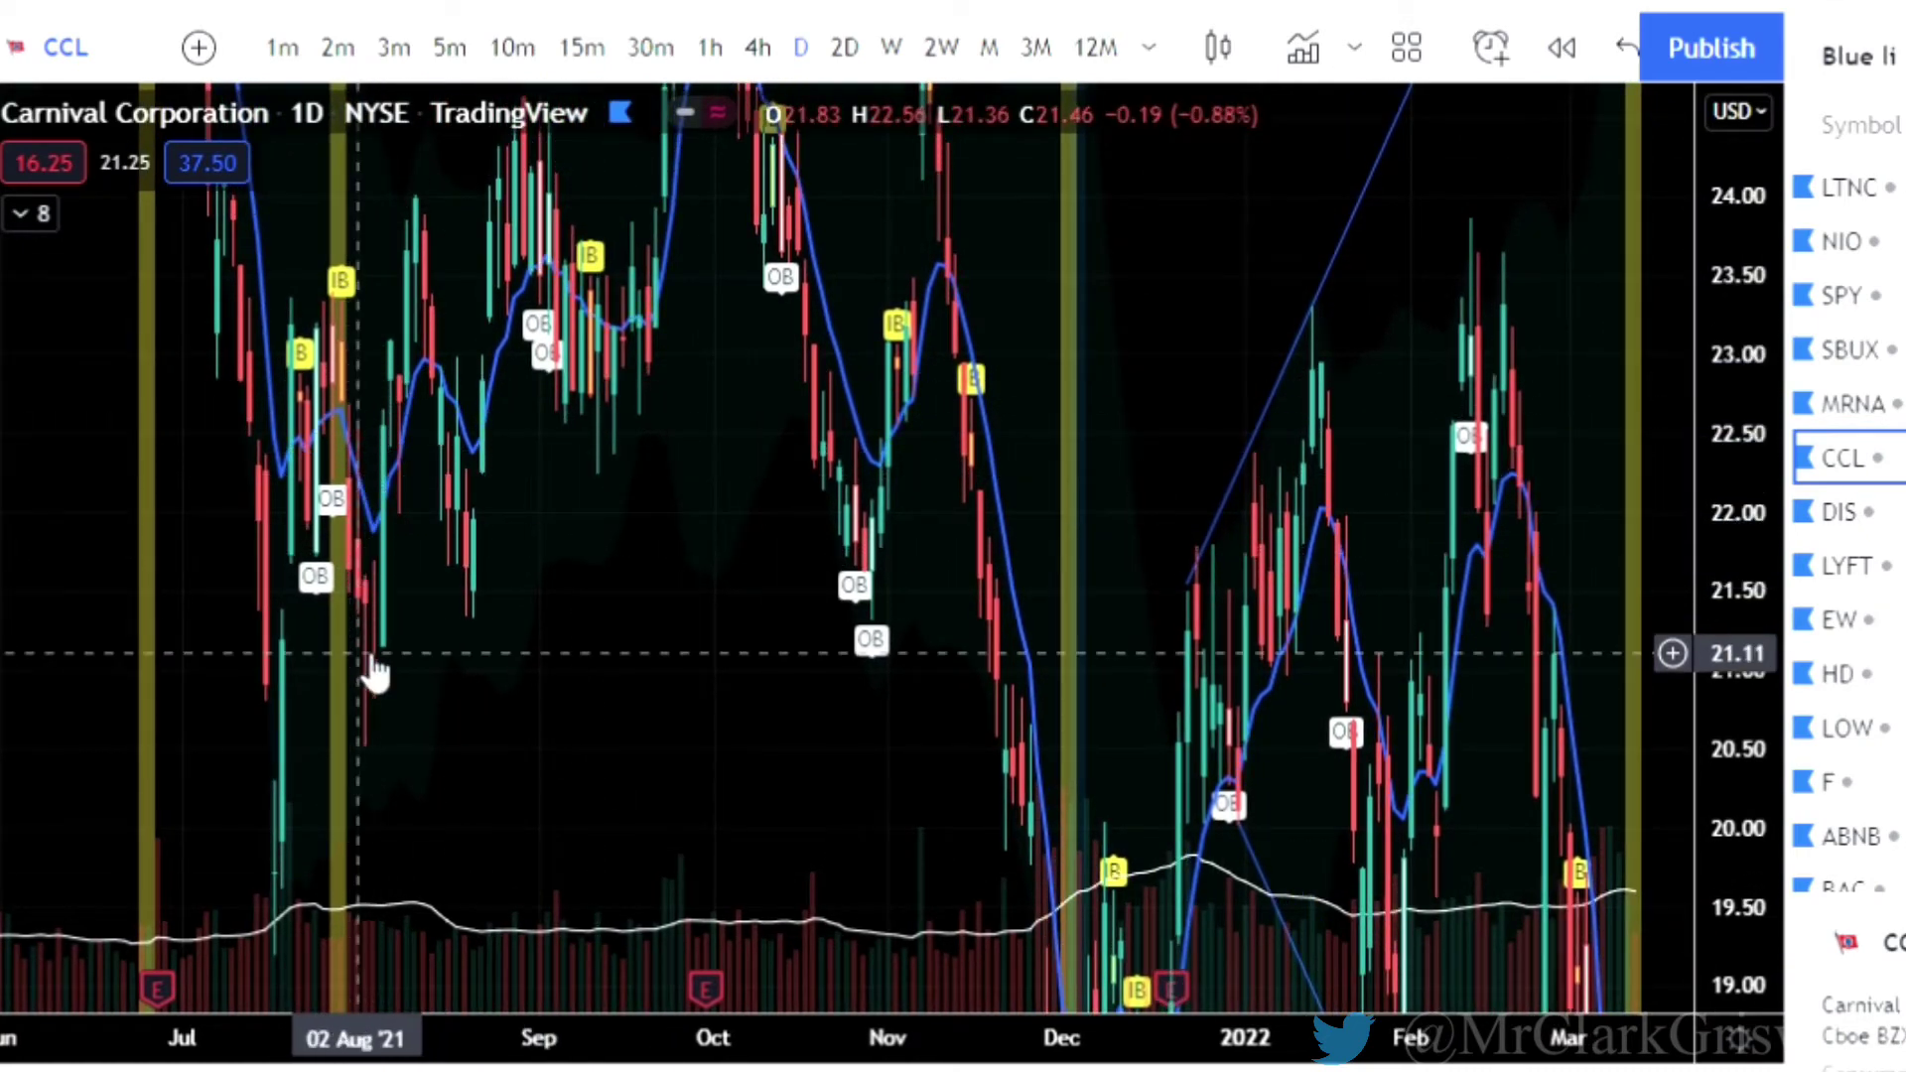
drag(493, 1039, 189, 1038)
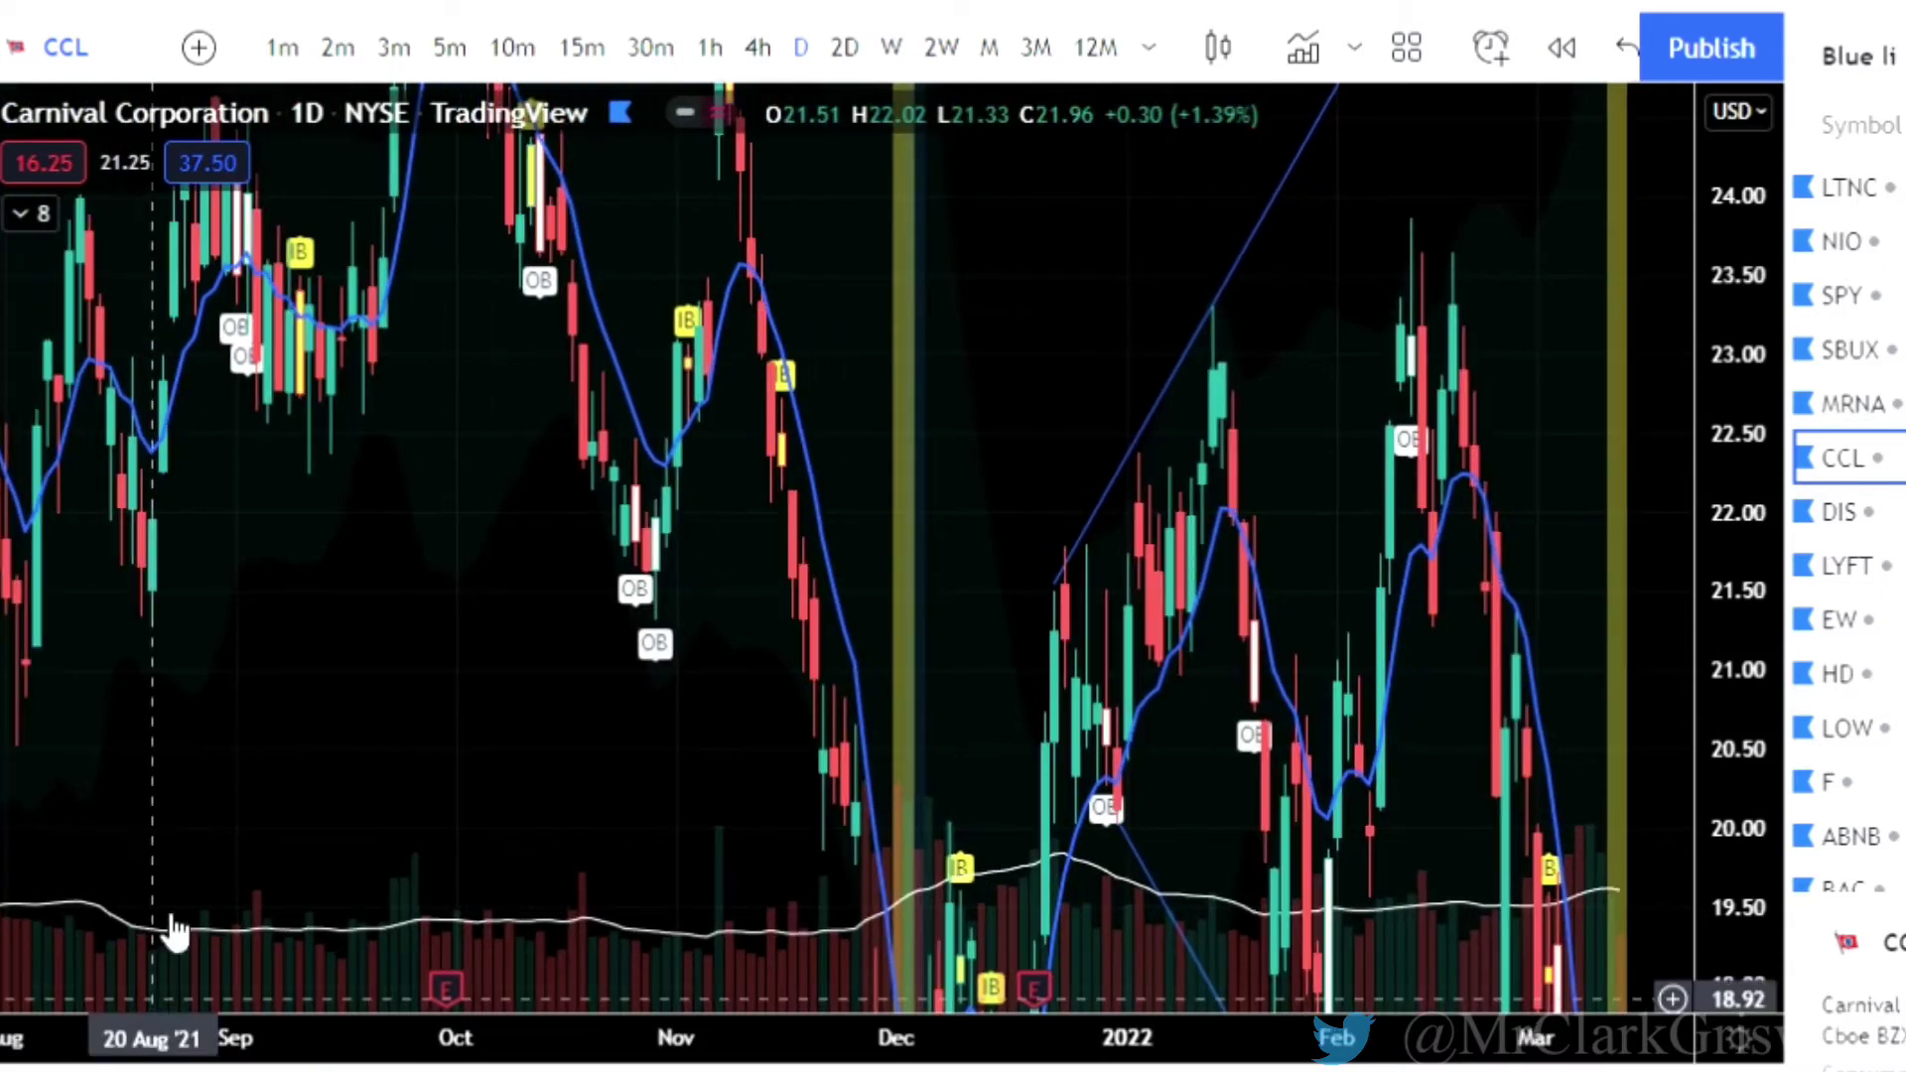
drag(455, 708, 961, 773)
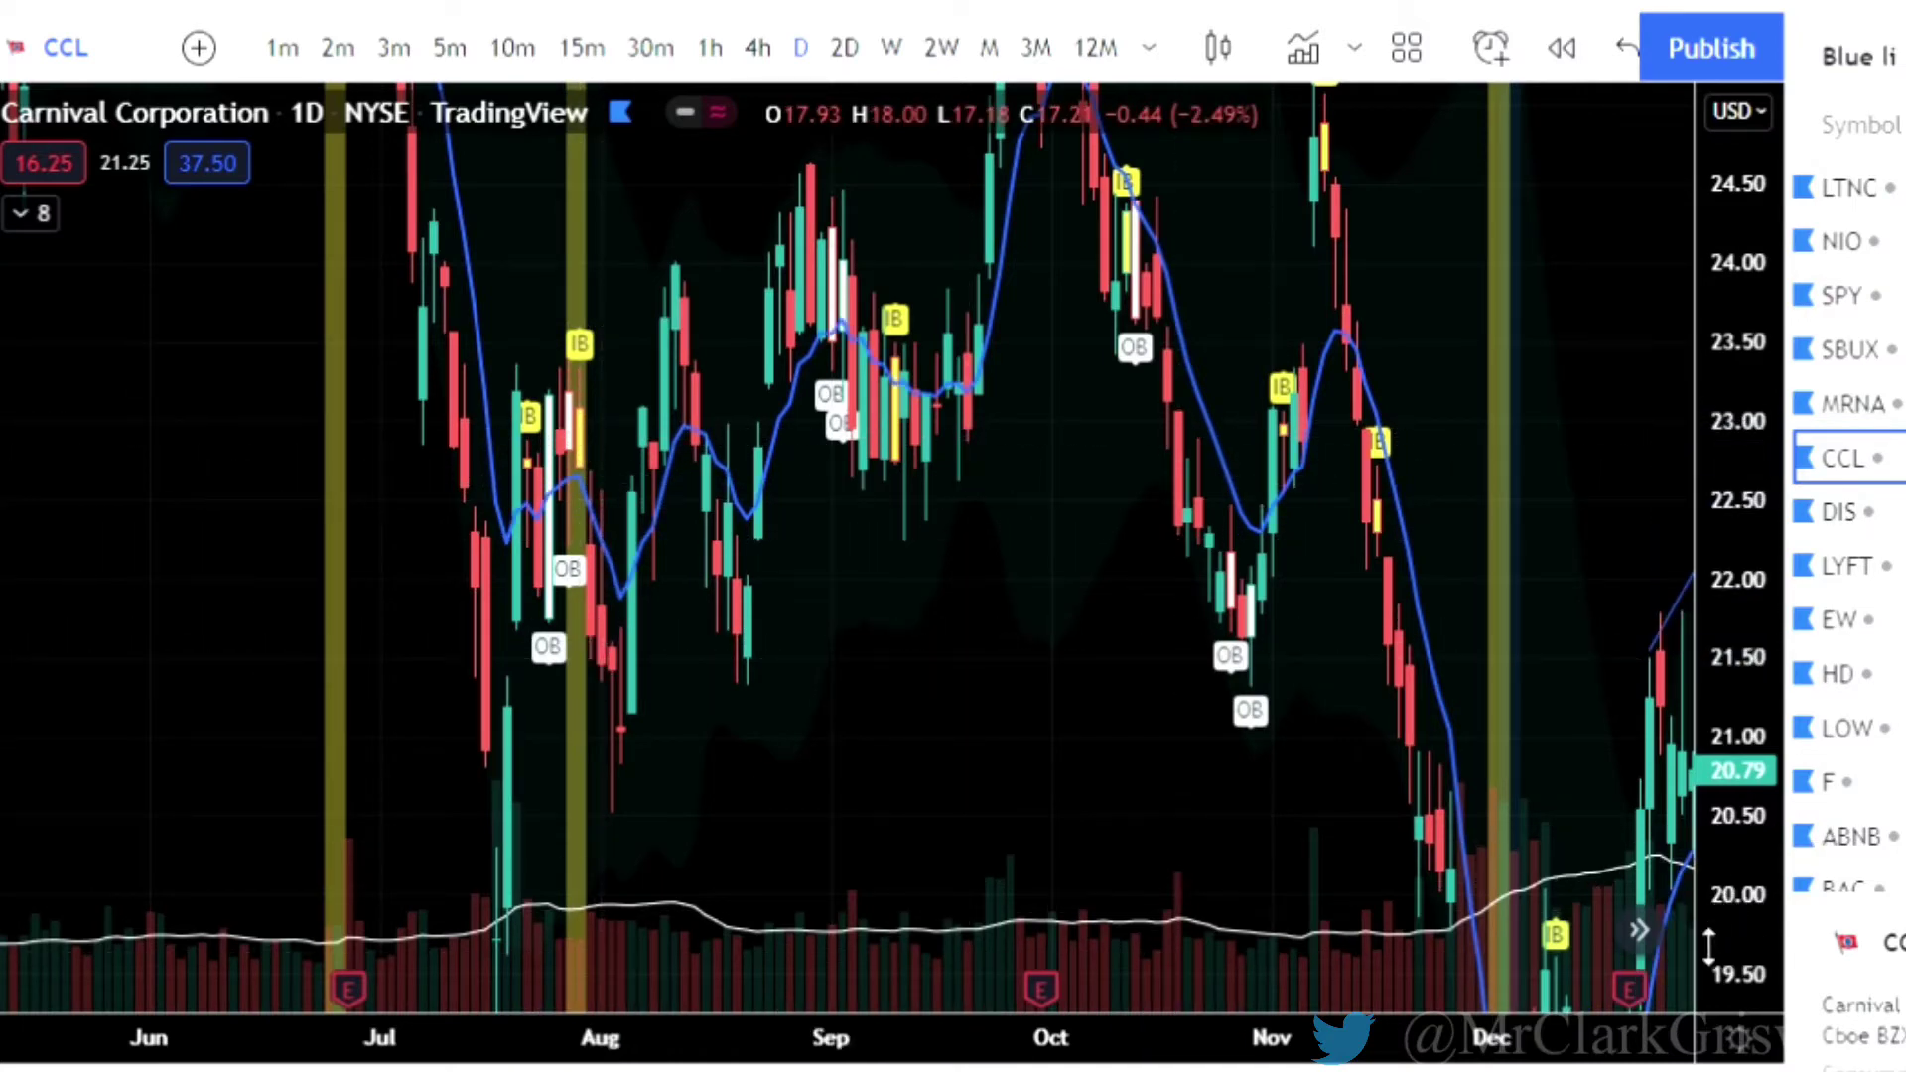
Return to Carnival's most recent March 2022 candles and examine them between the 18.01 and 17.18 levels.
click(1640, 930)
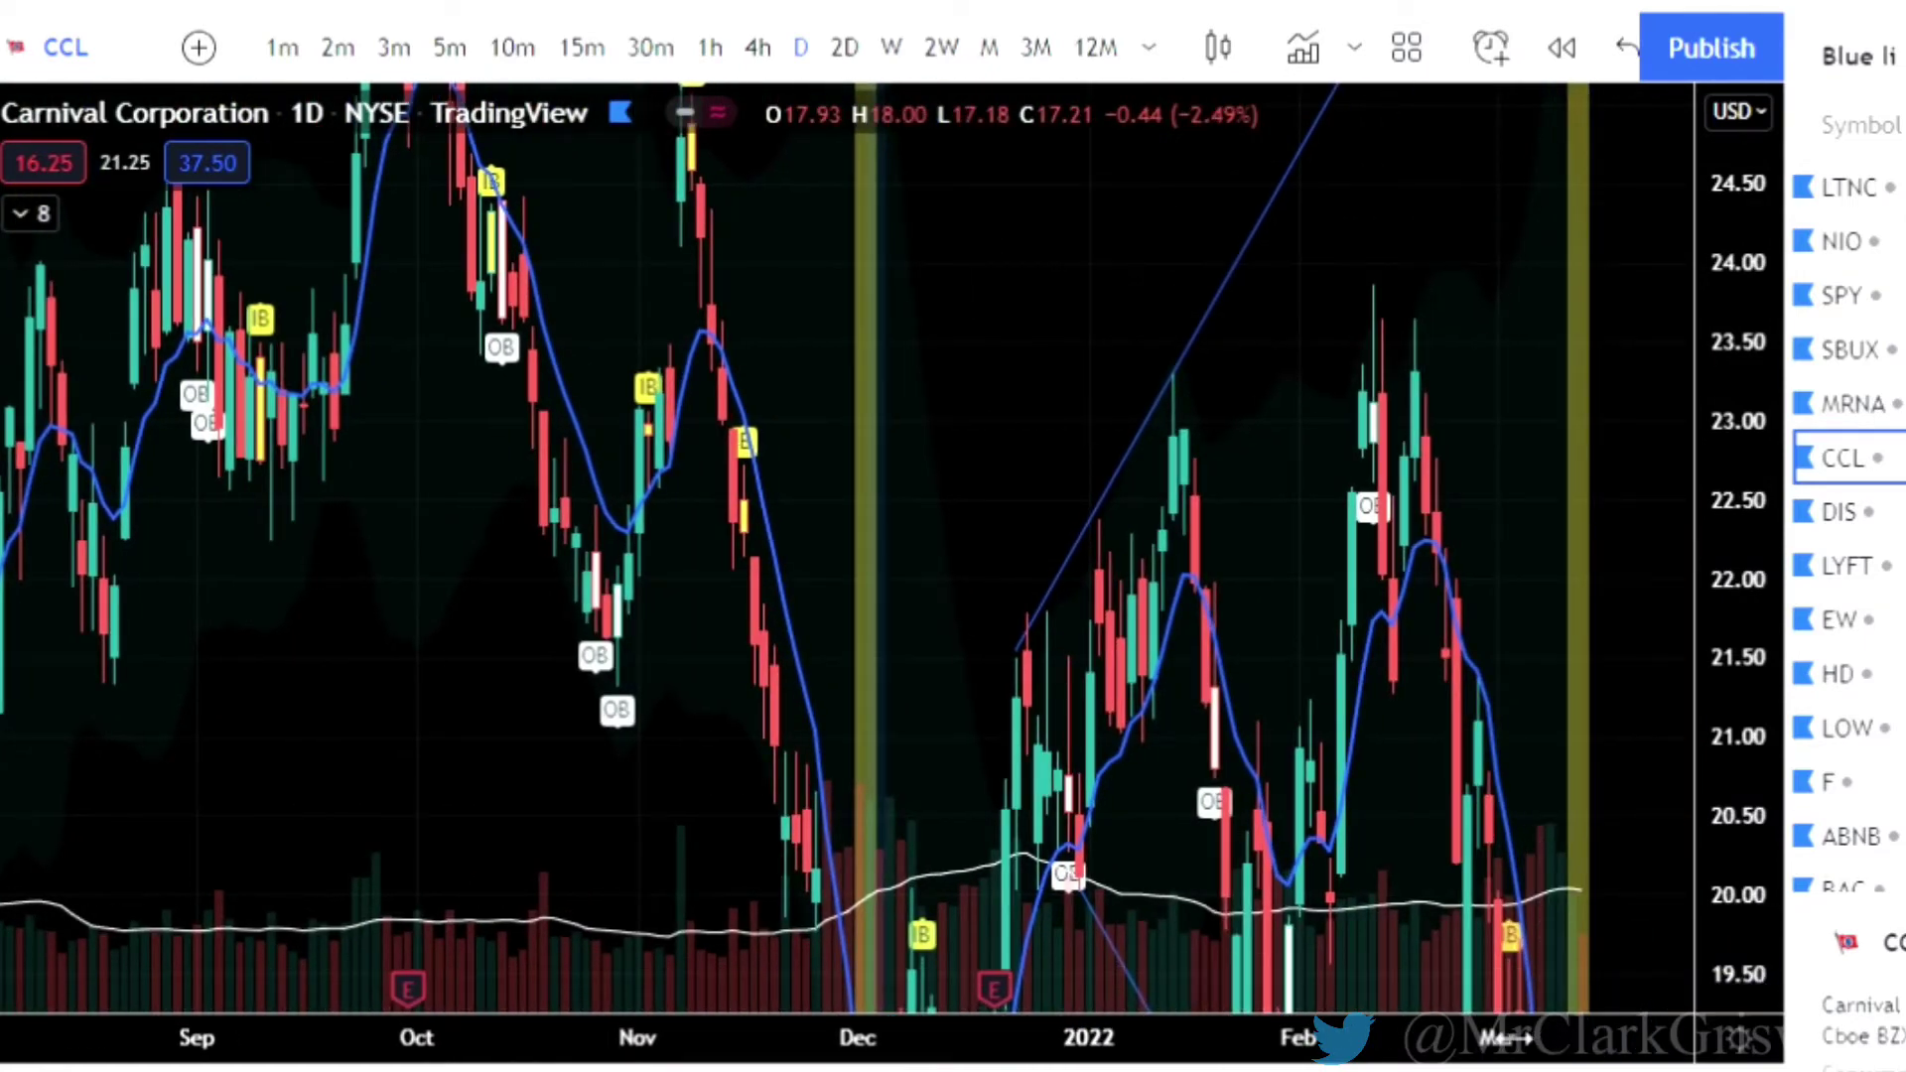
drag(1505, 1037, 34, 1034)
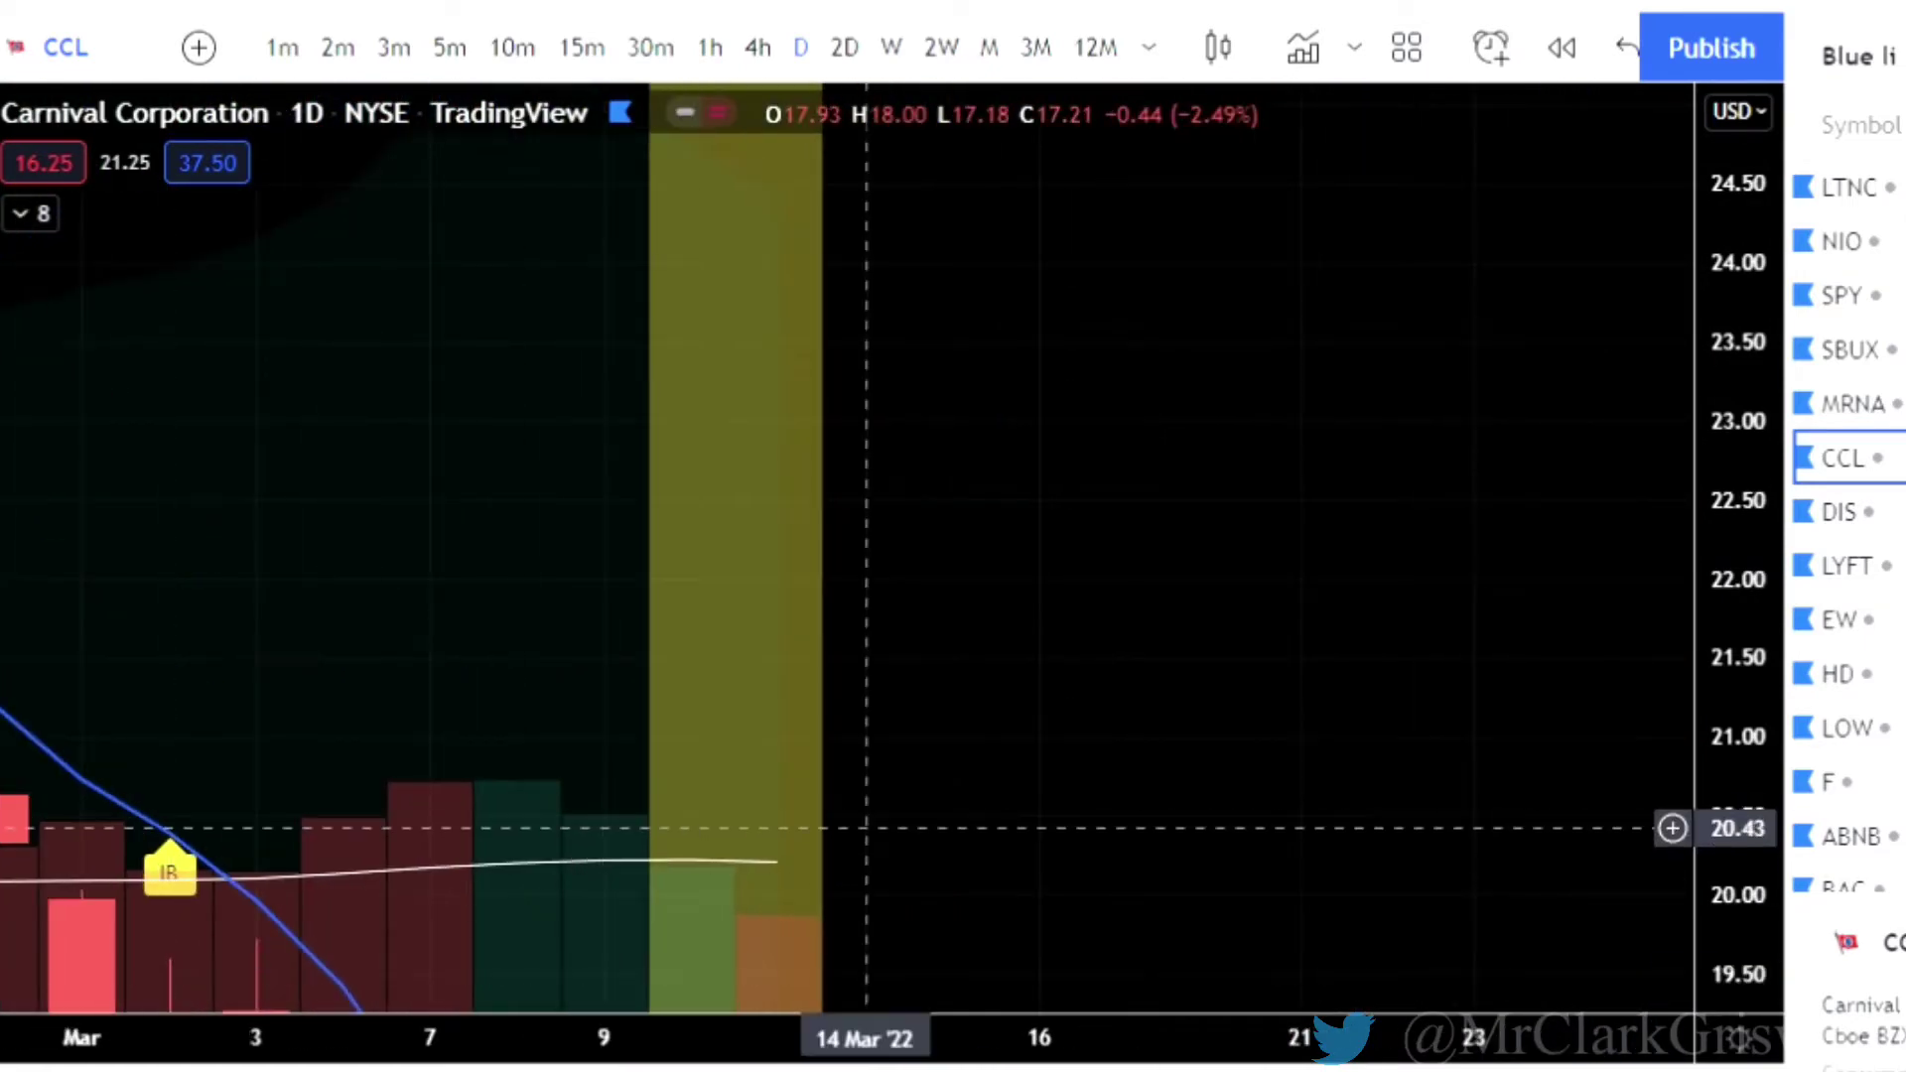
drag(928, 851, 1138, 193)
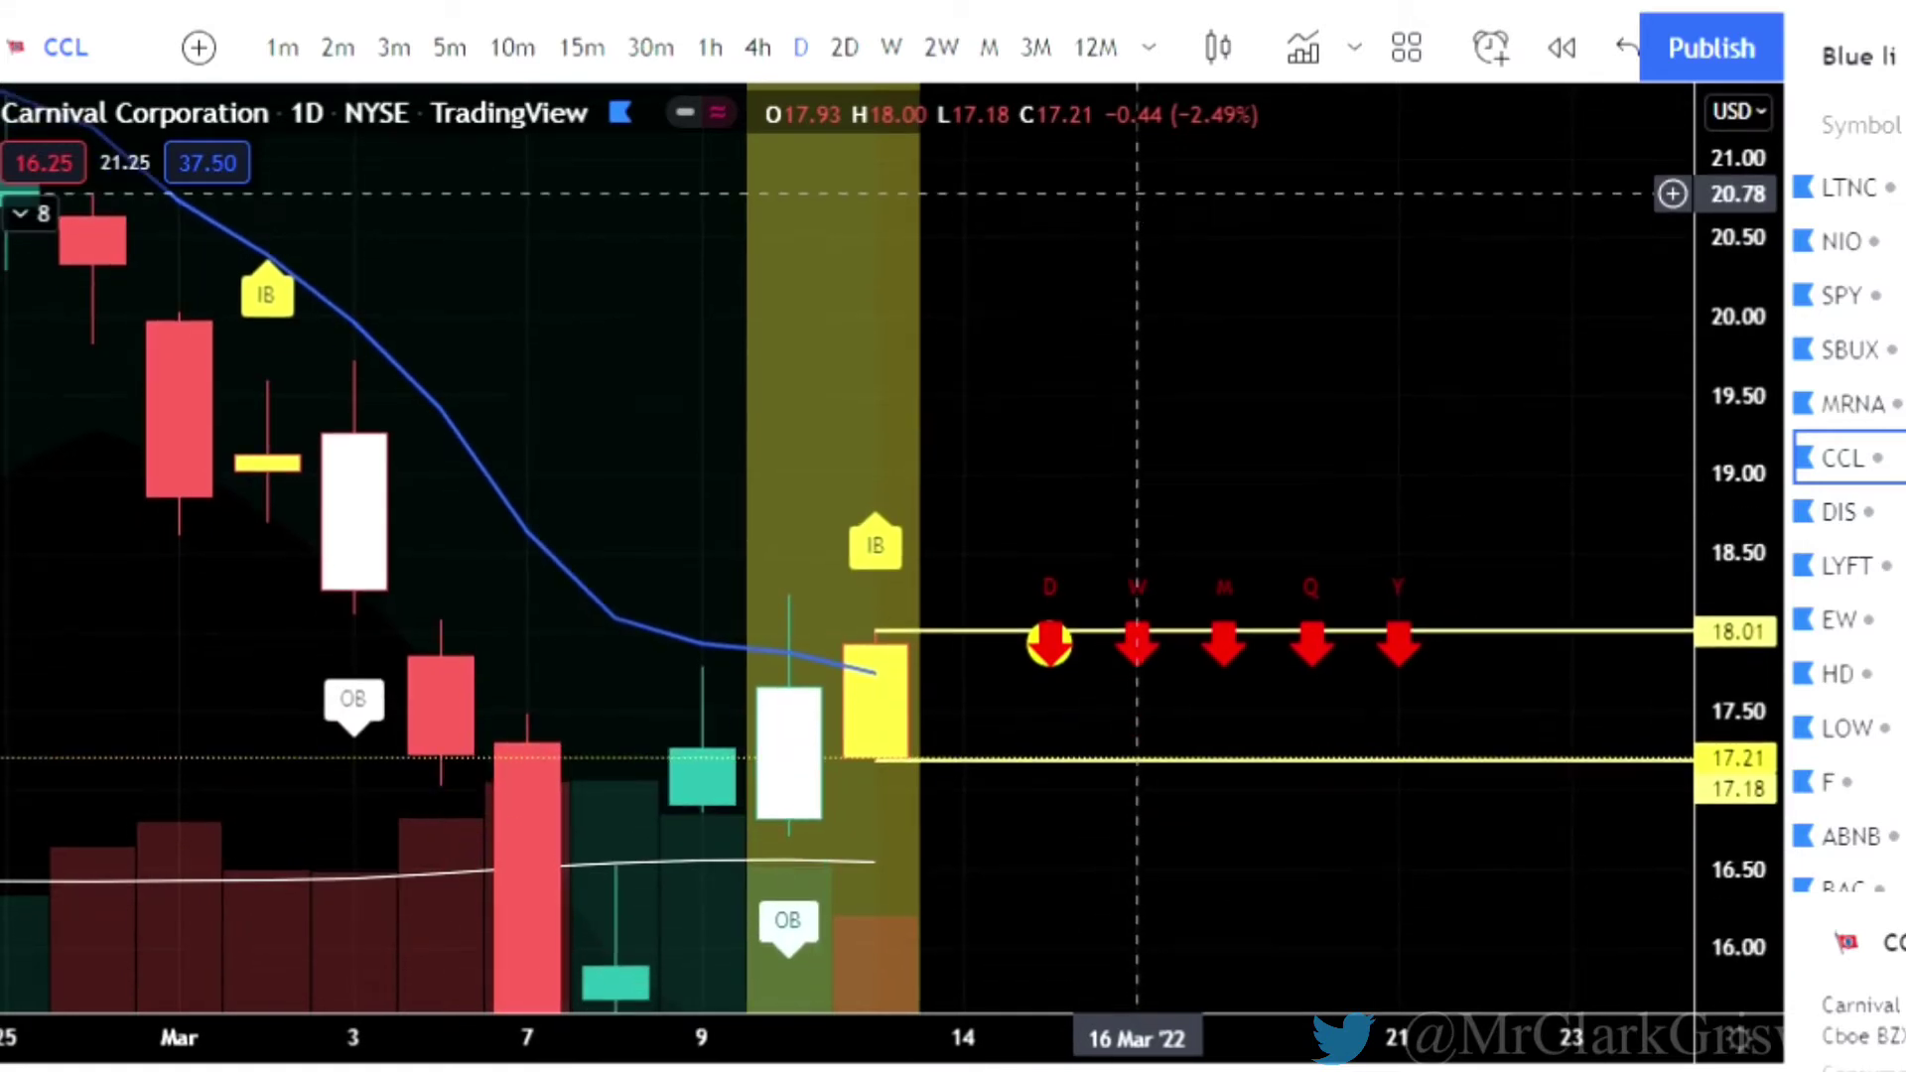
drag(1054, 526, 1077, 438)
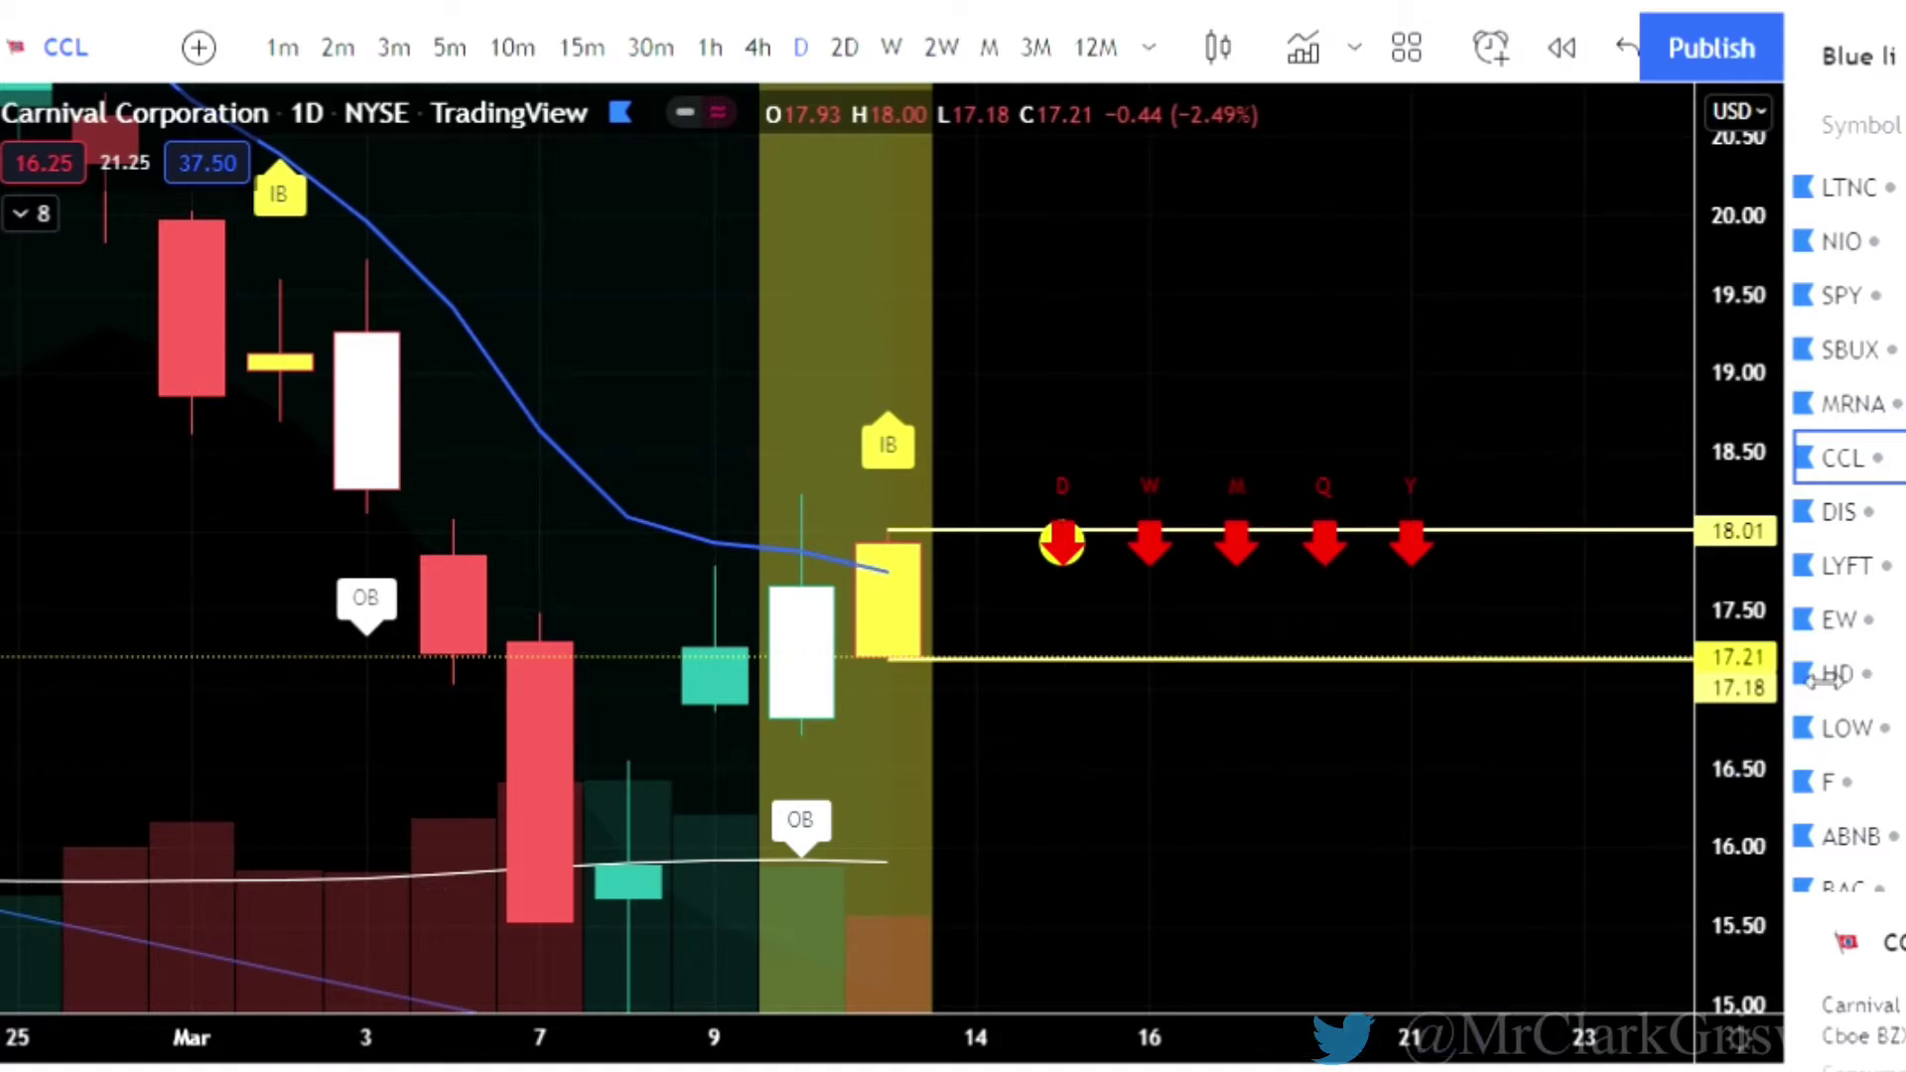
Review the daily charts of Disney (DIS), Lyft (LYFT) and Edwards Lifesciences (EW) against their marked levels.
click(1899, 524)
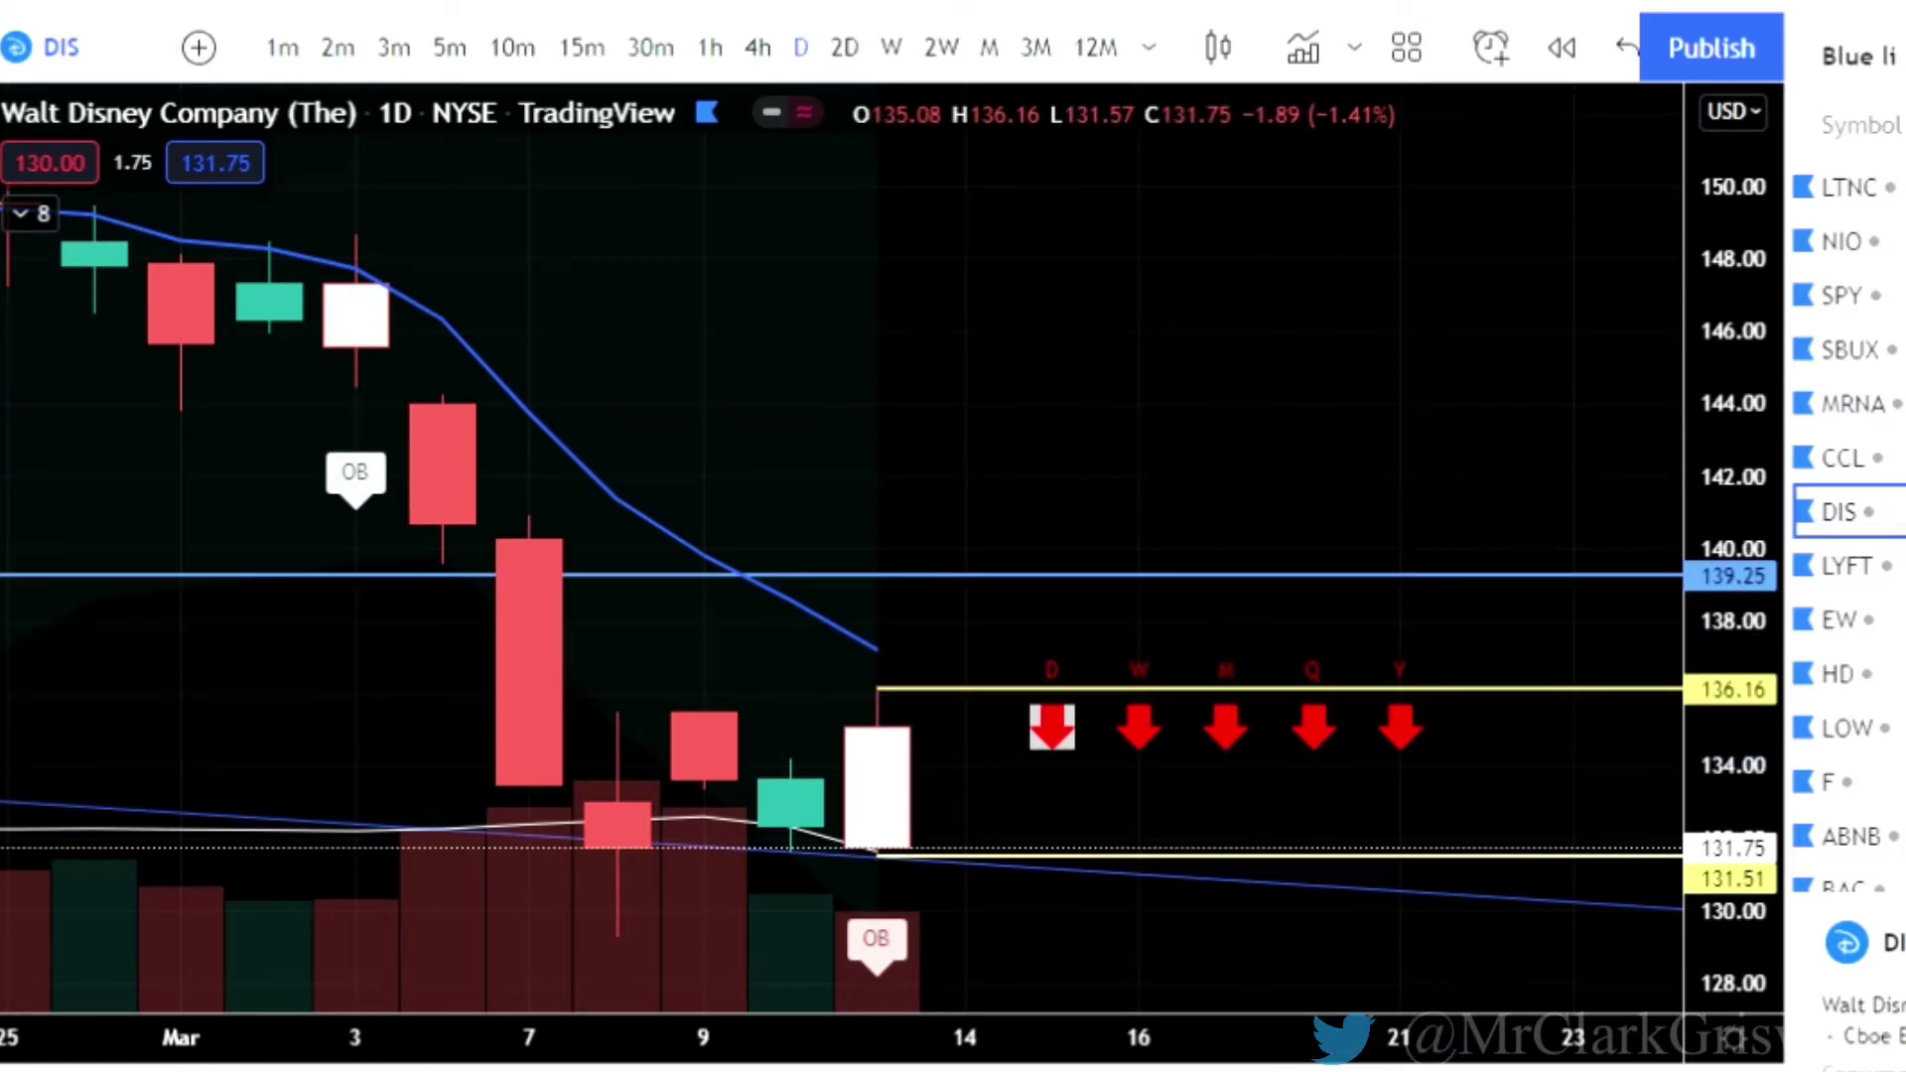
click(1902, 574)
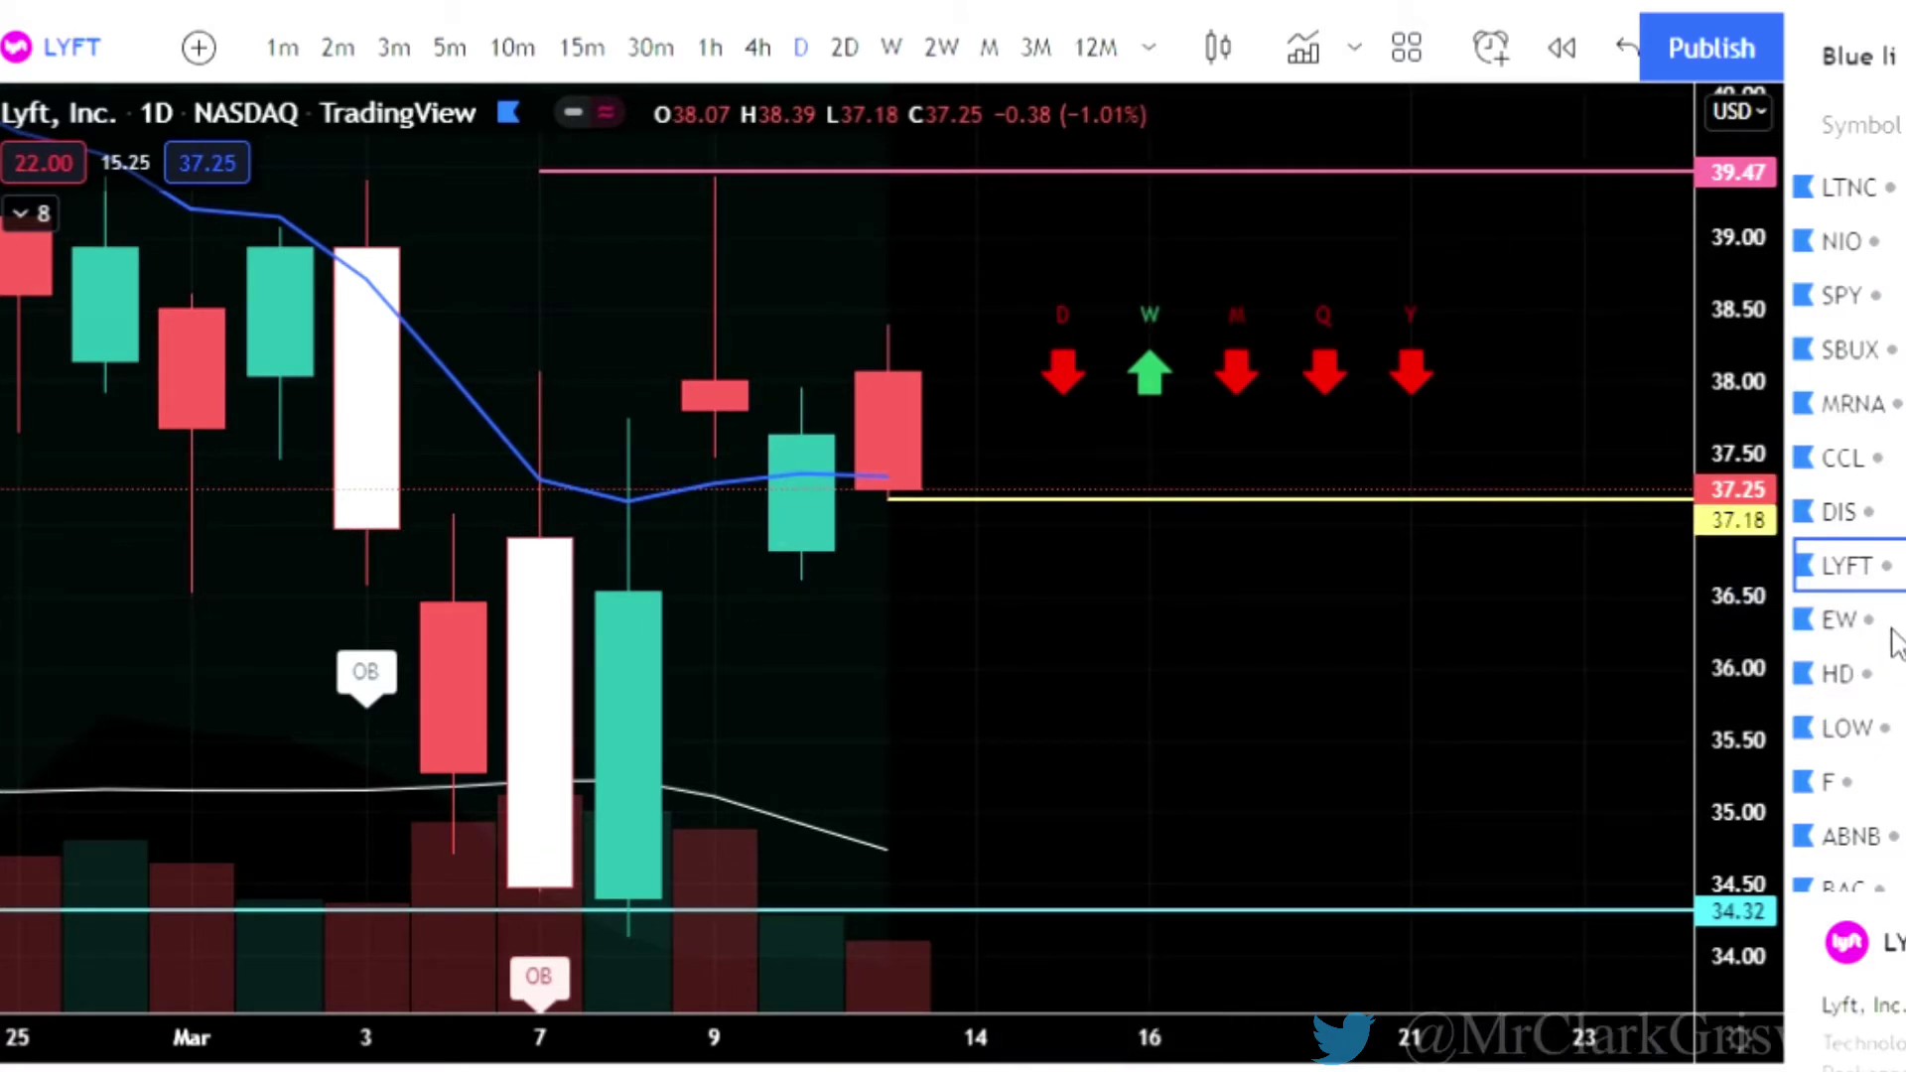
click(1896, 641)
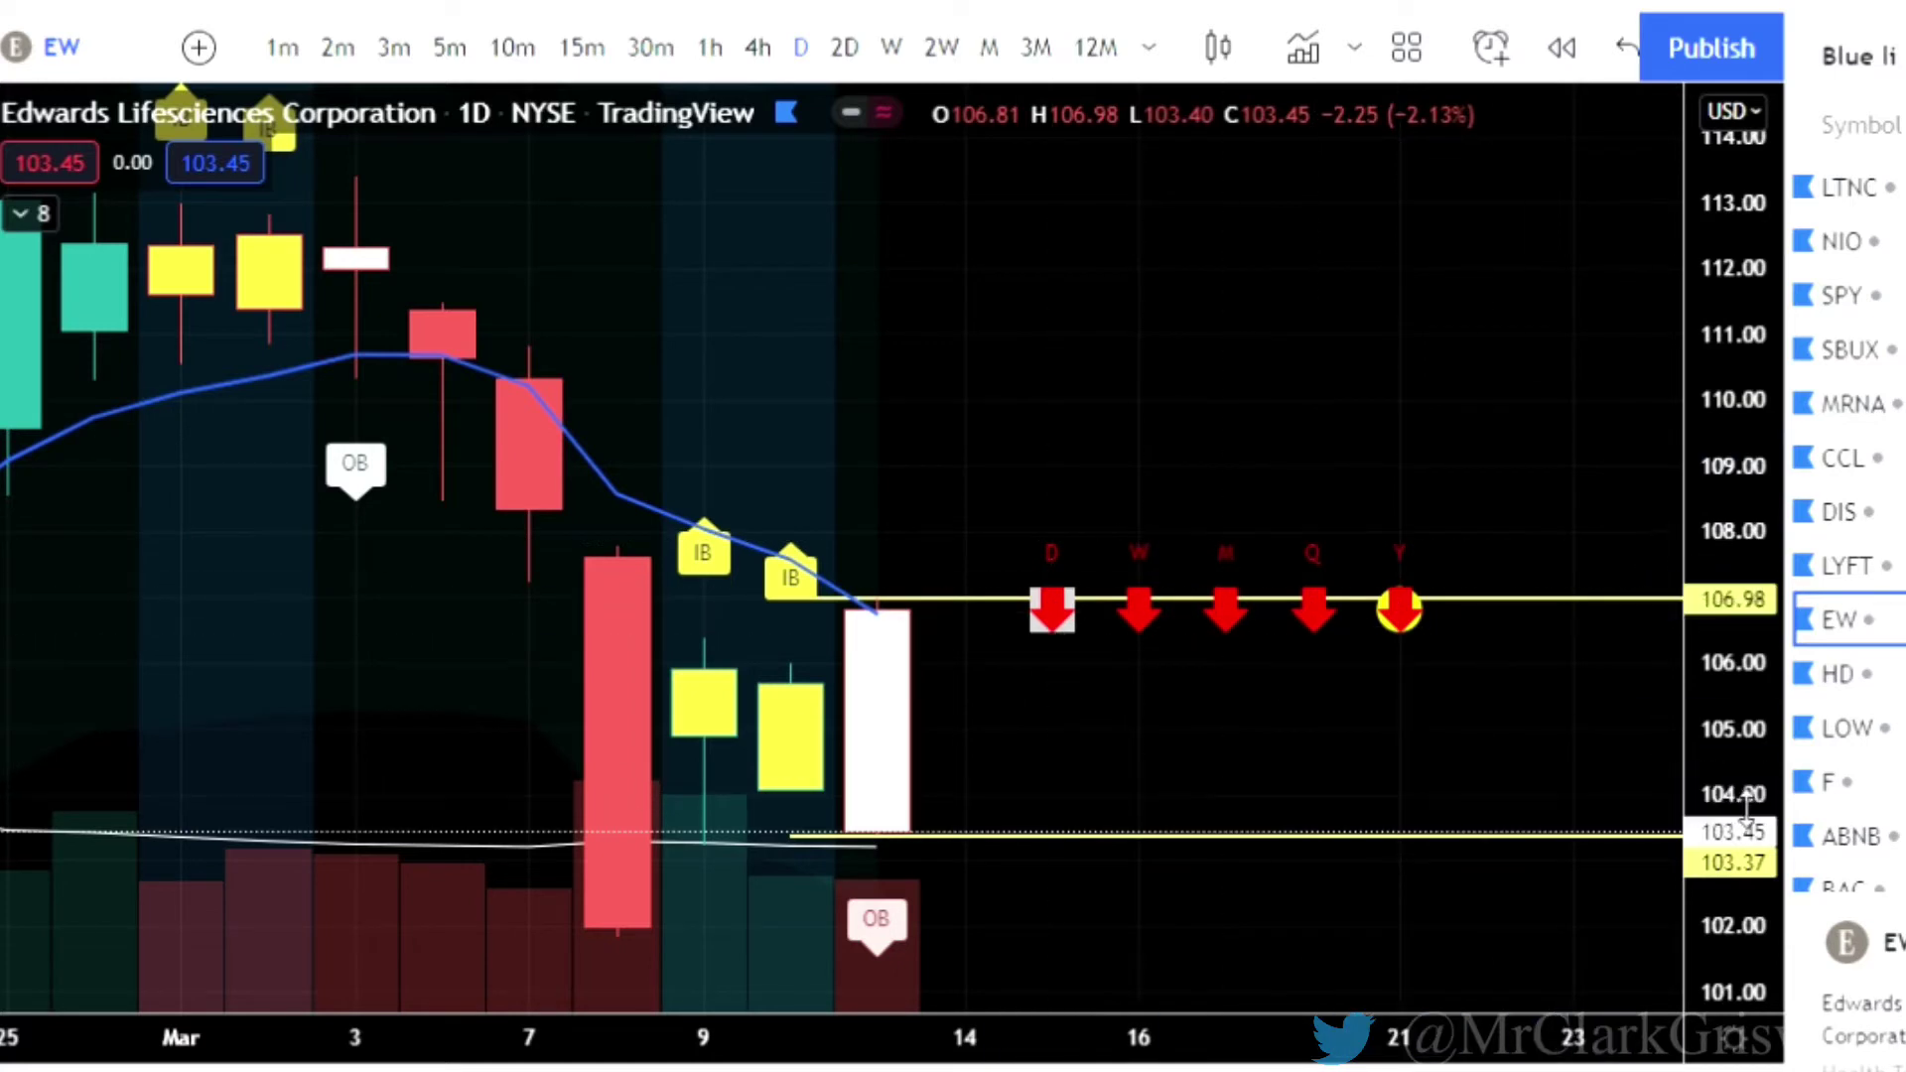
drag(1745, 805, 1748, 769)
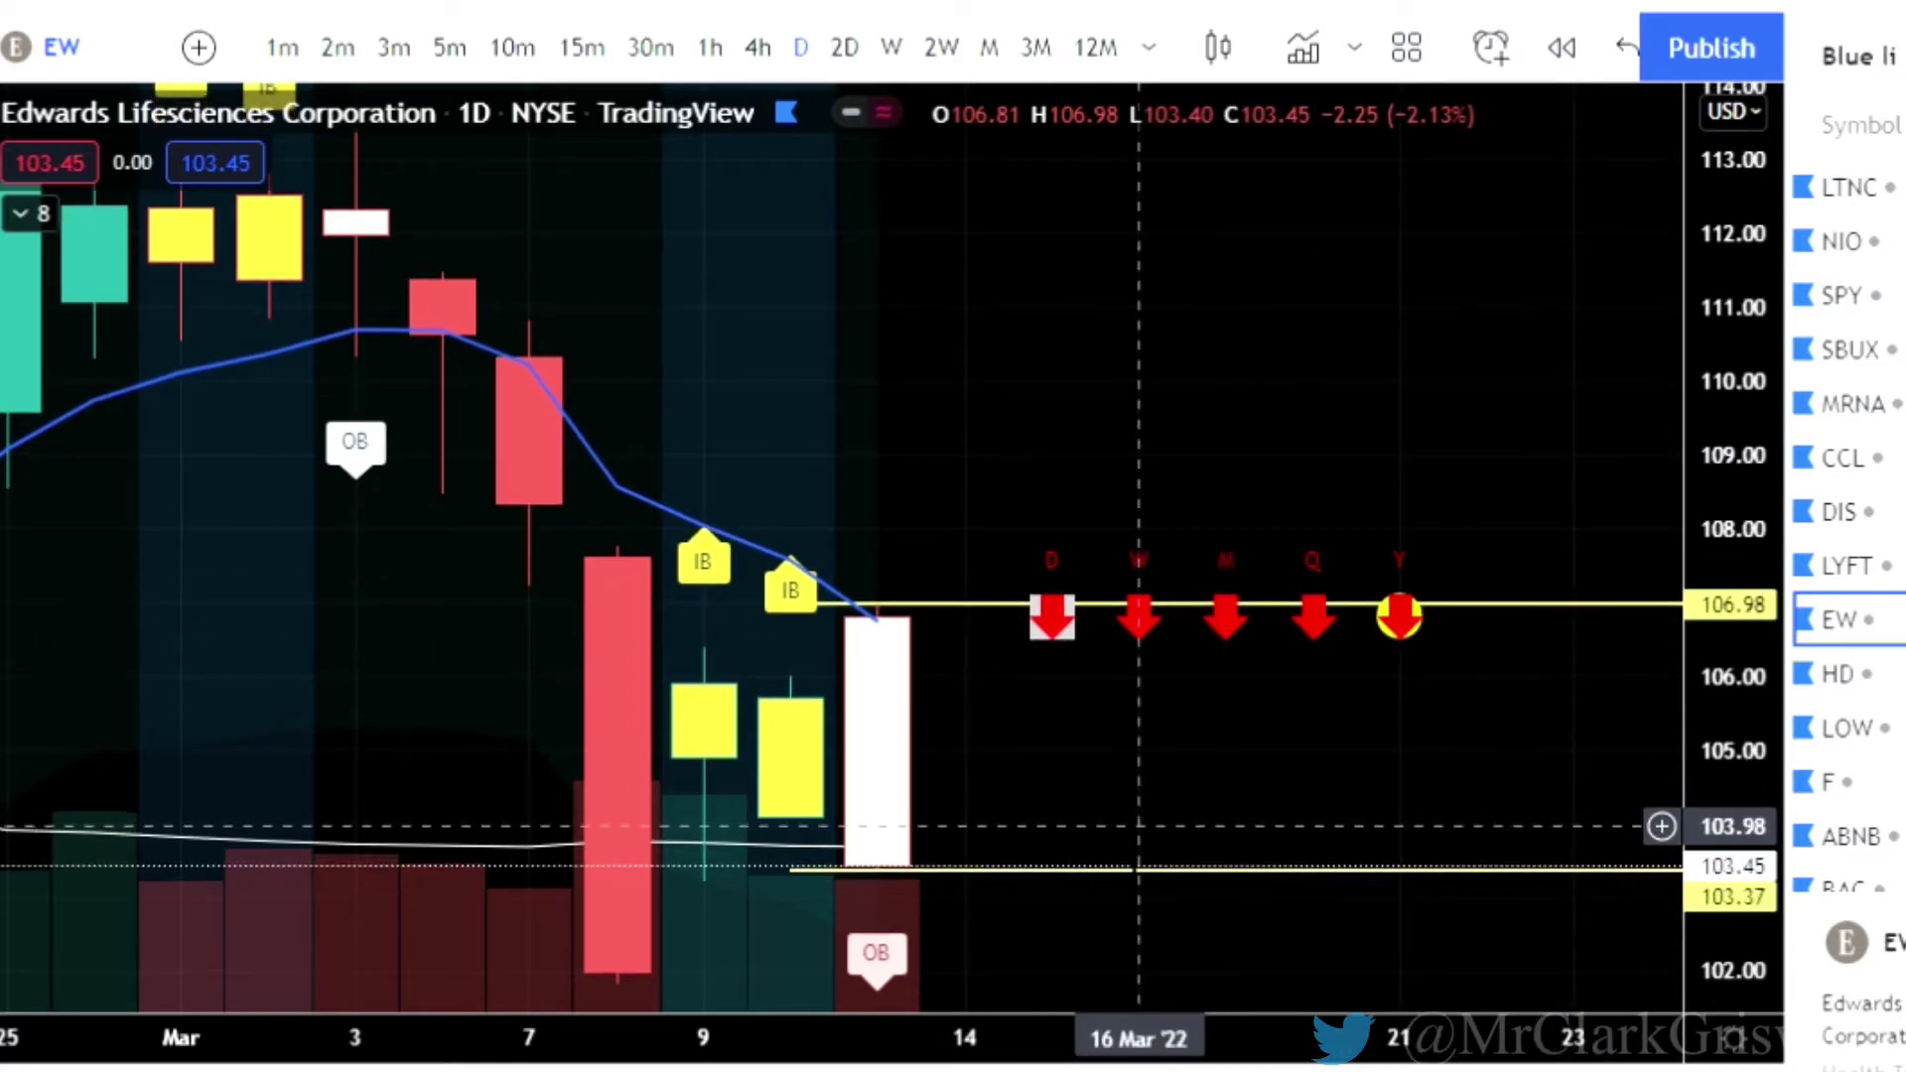
drag(1114, 822, 1076, 725)
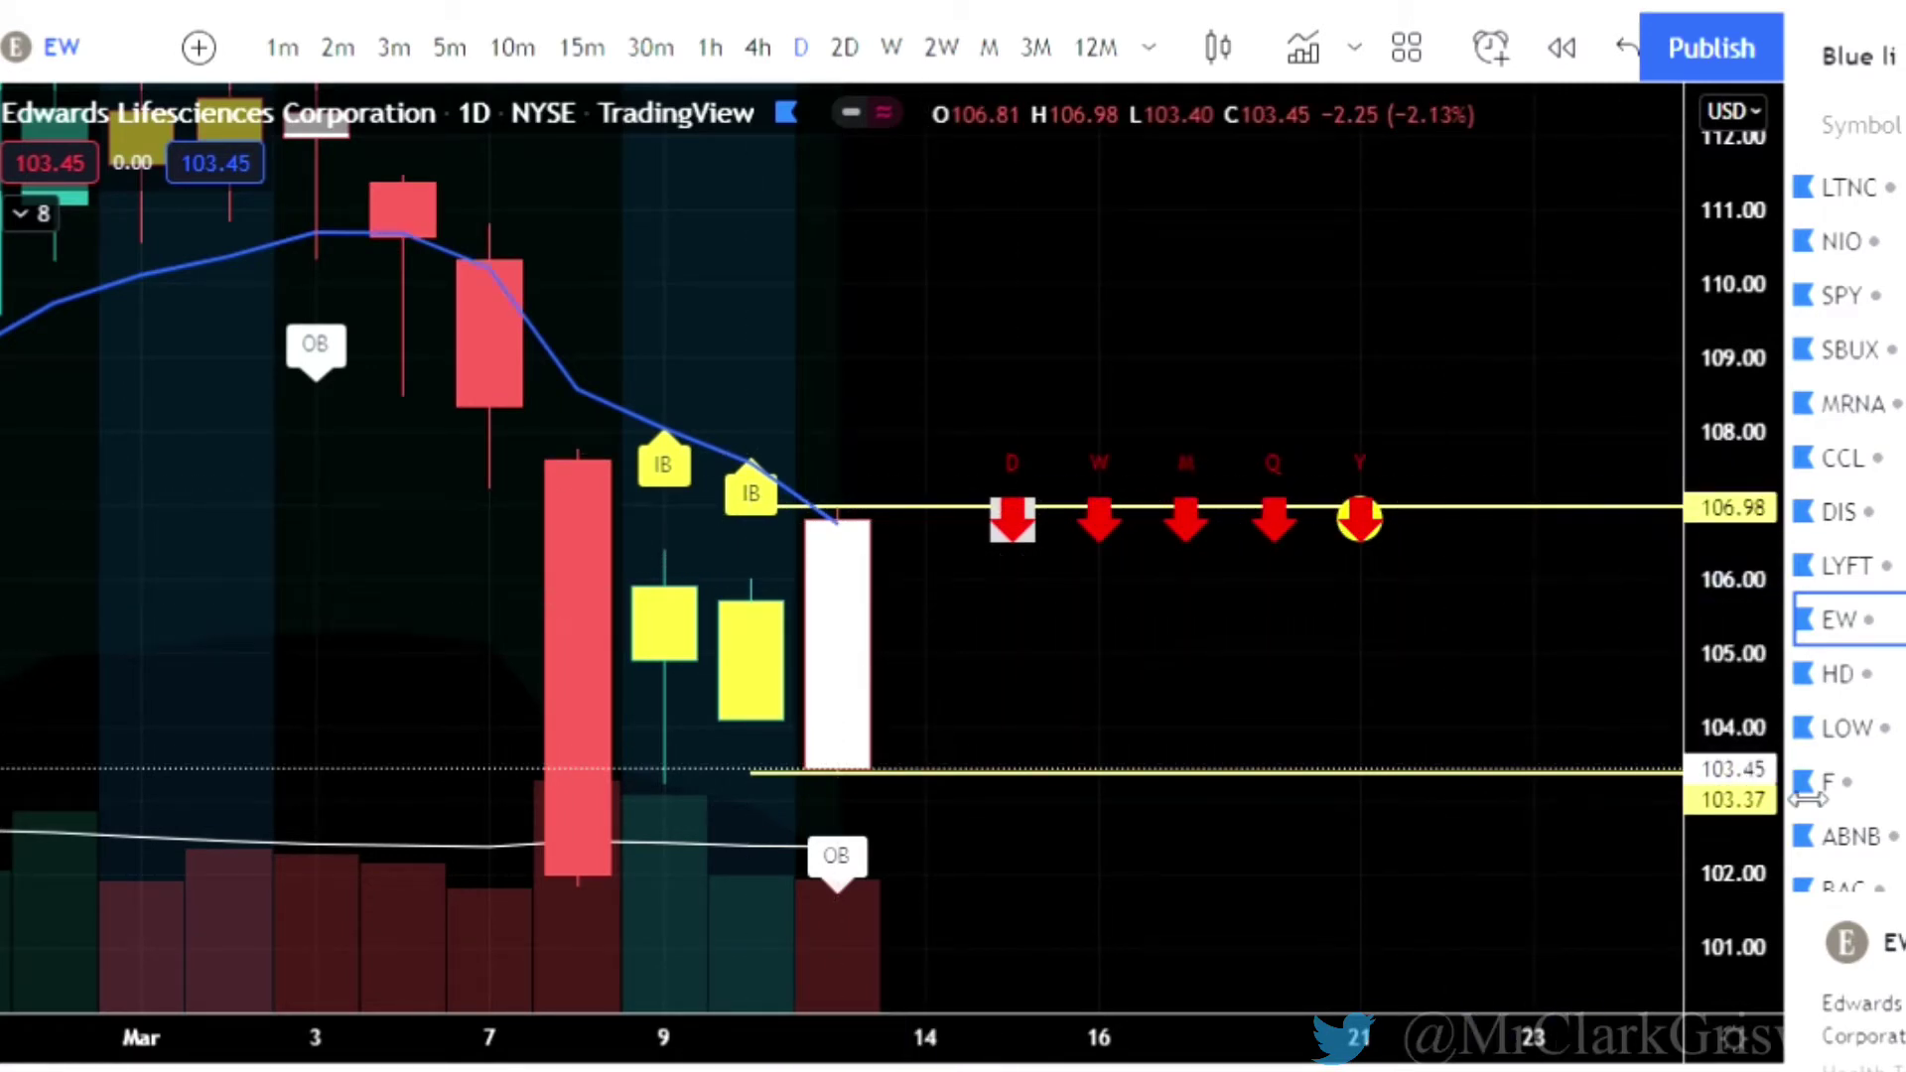
Open the Home Depot (HD) daily chart and place a green horizontal ray at 308.57 from the 10 March candle's low.
click(1875, 678)
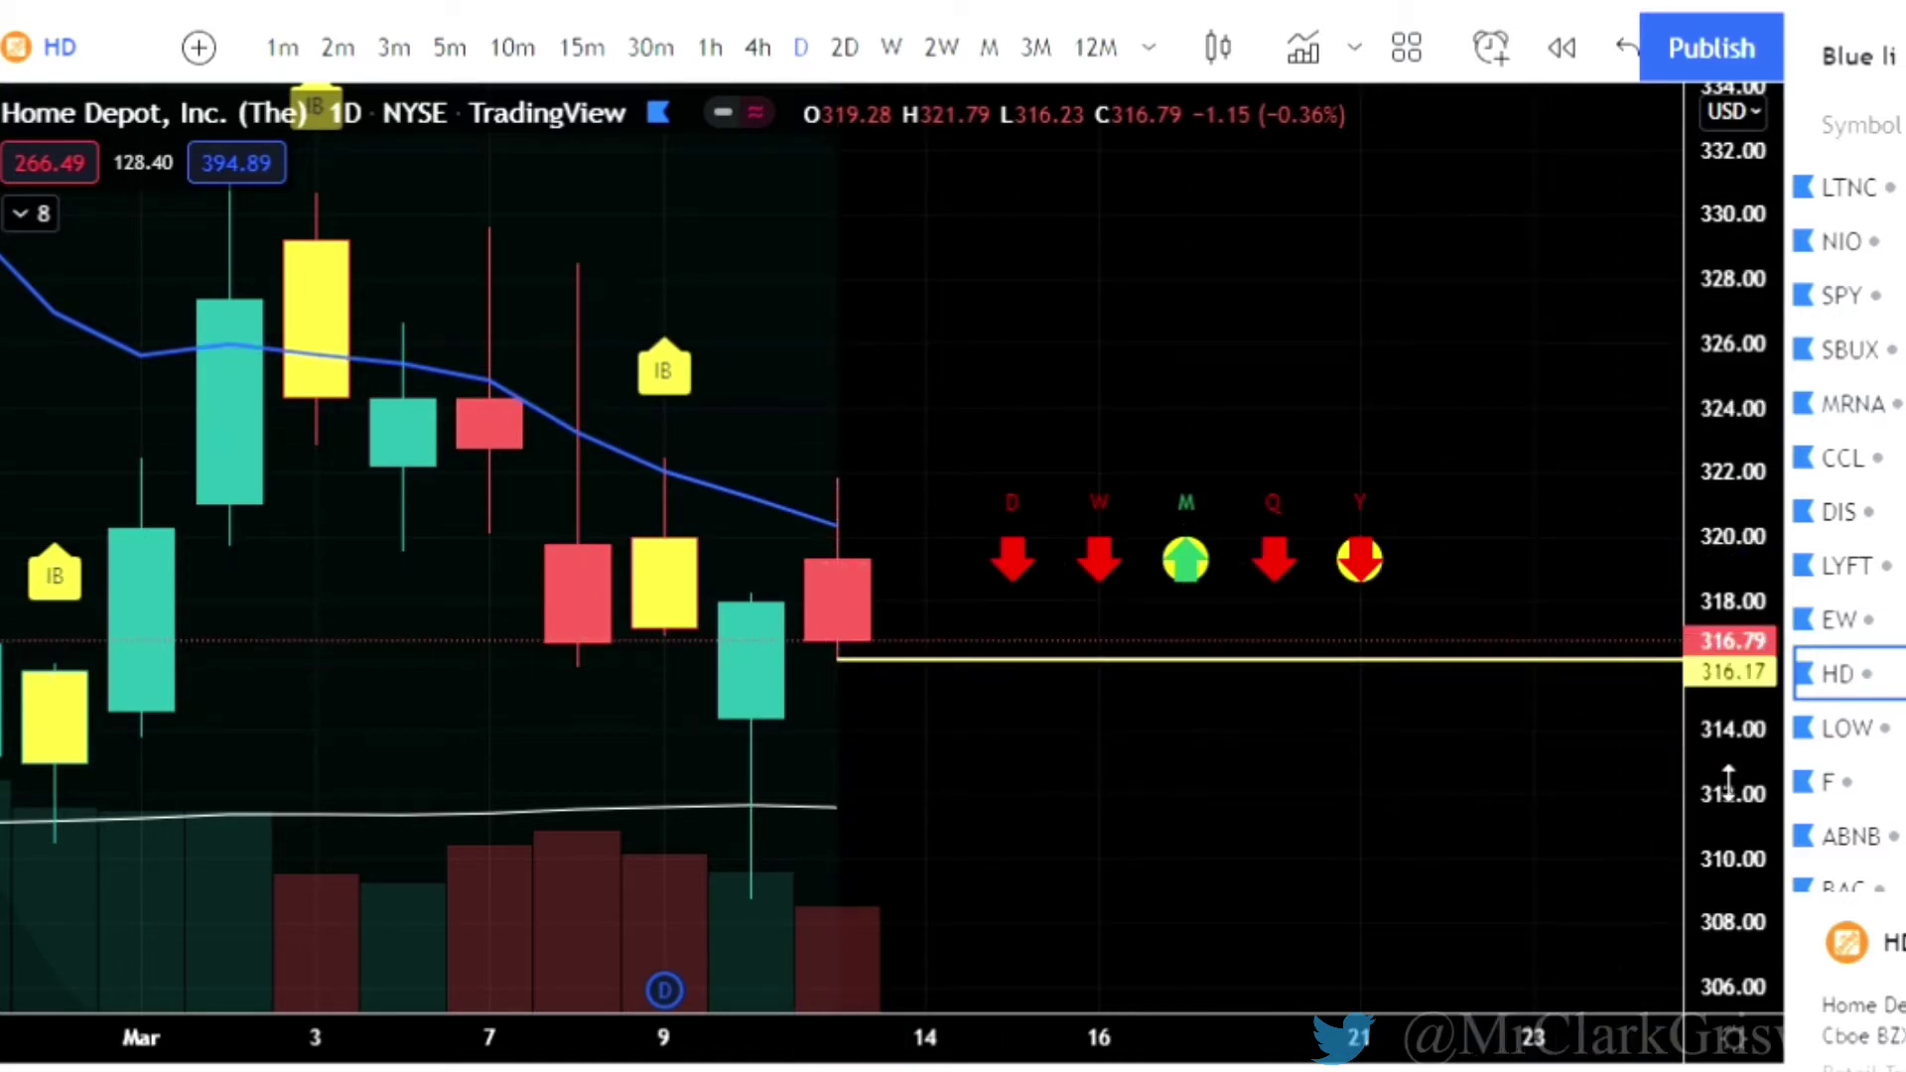
drag(1729, 805, 1736, 724)
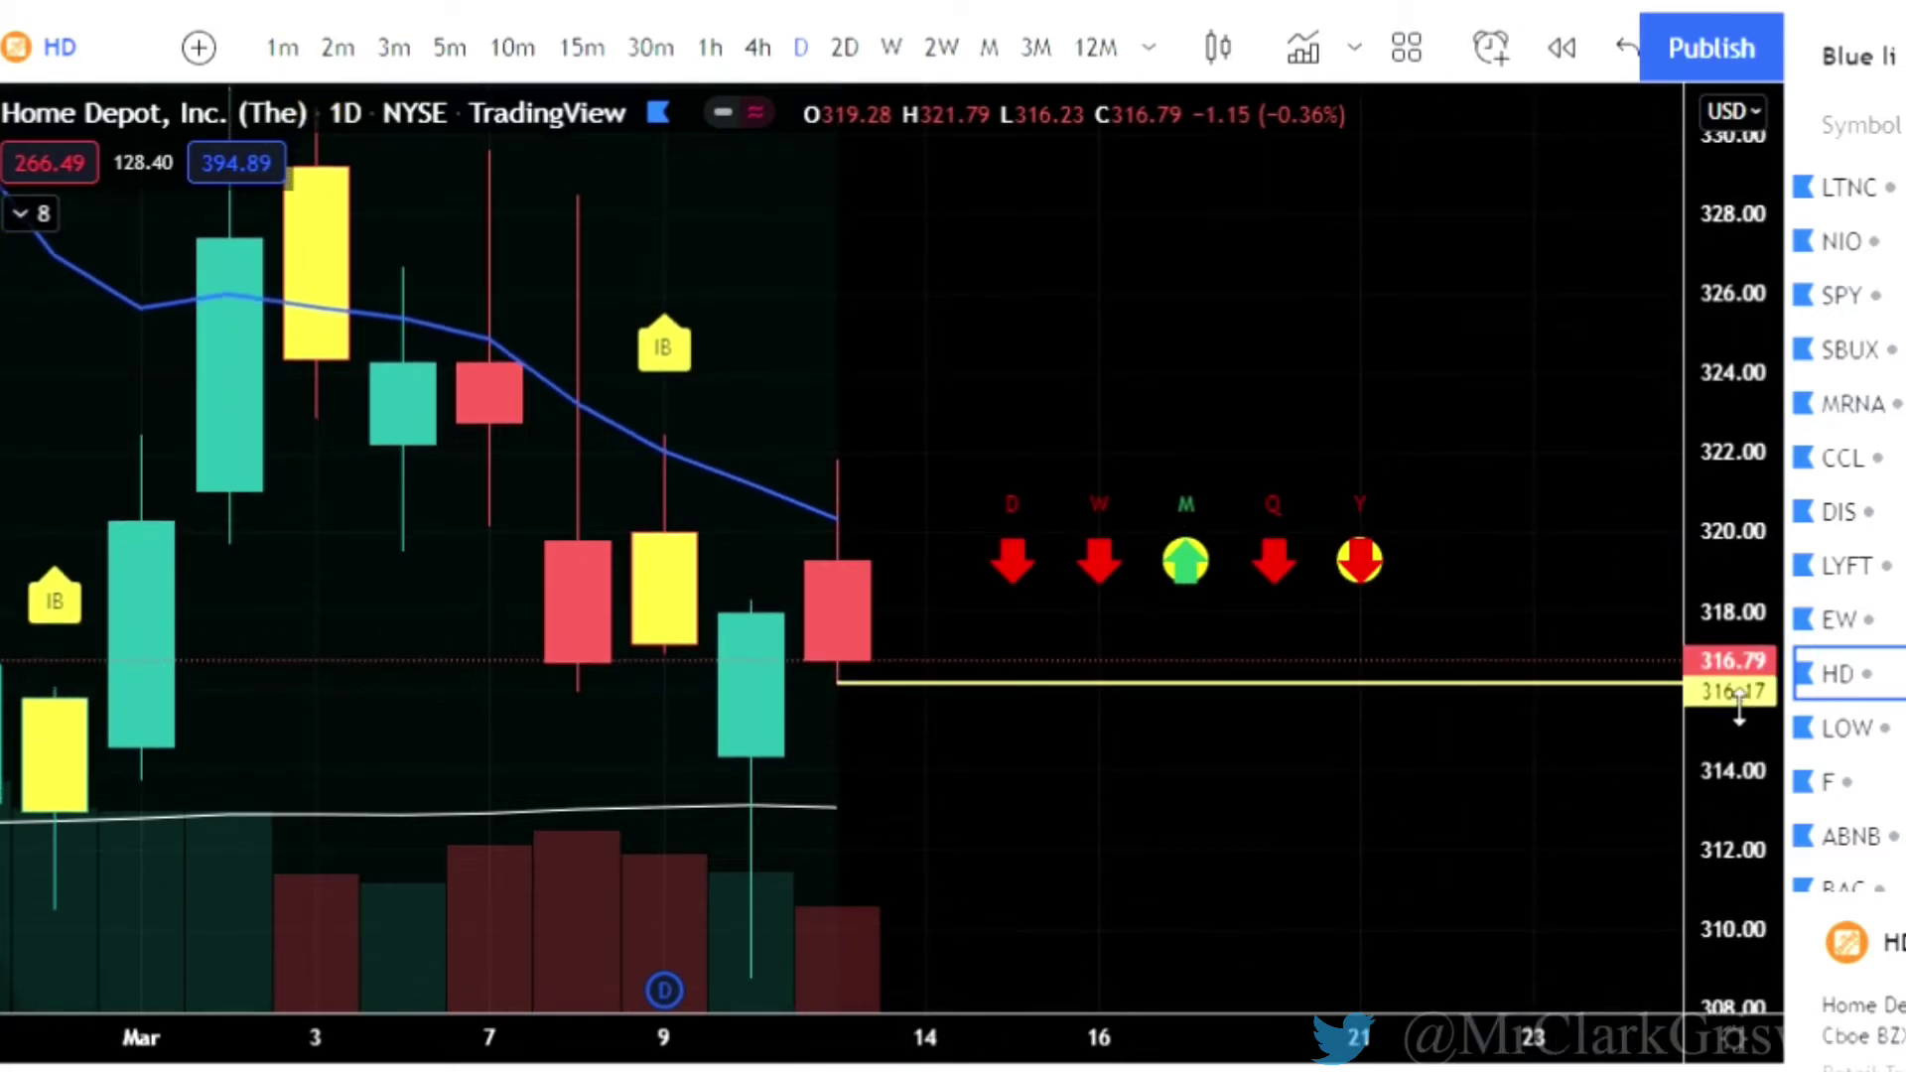
drag(1191, 727, 1178, 711)
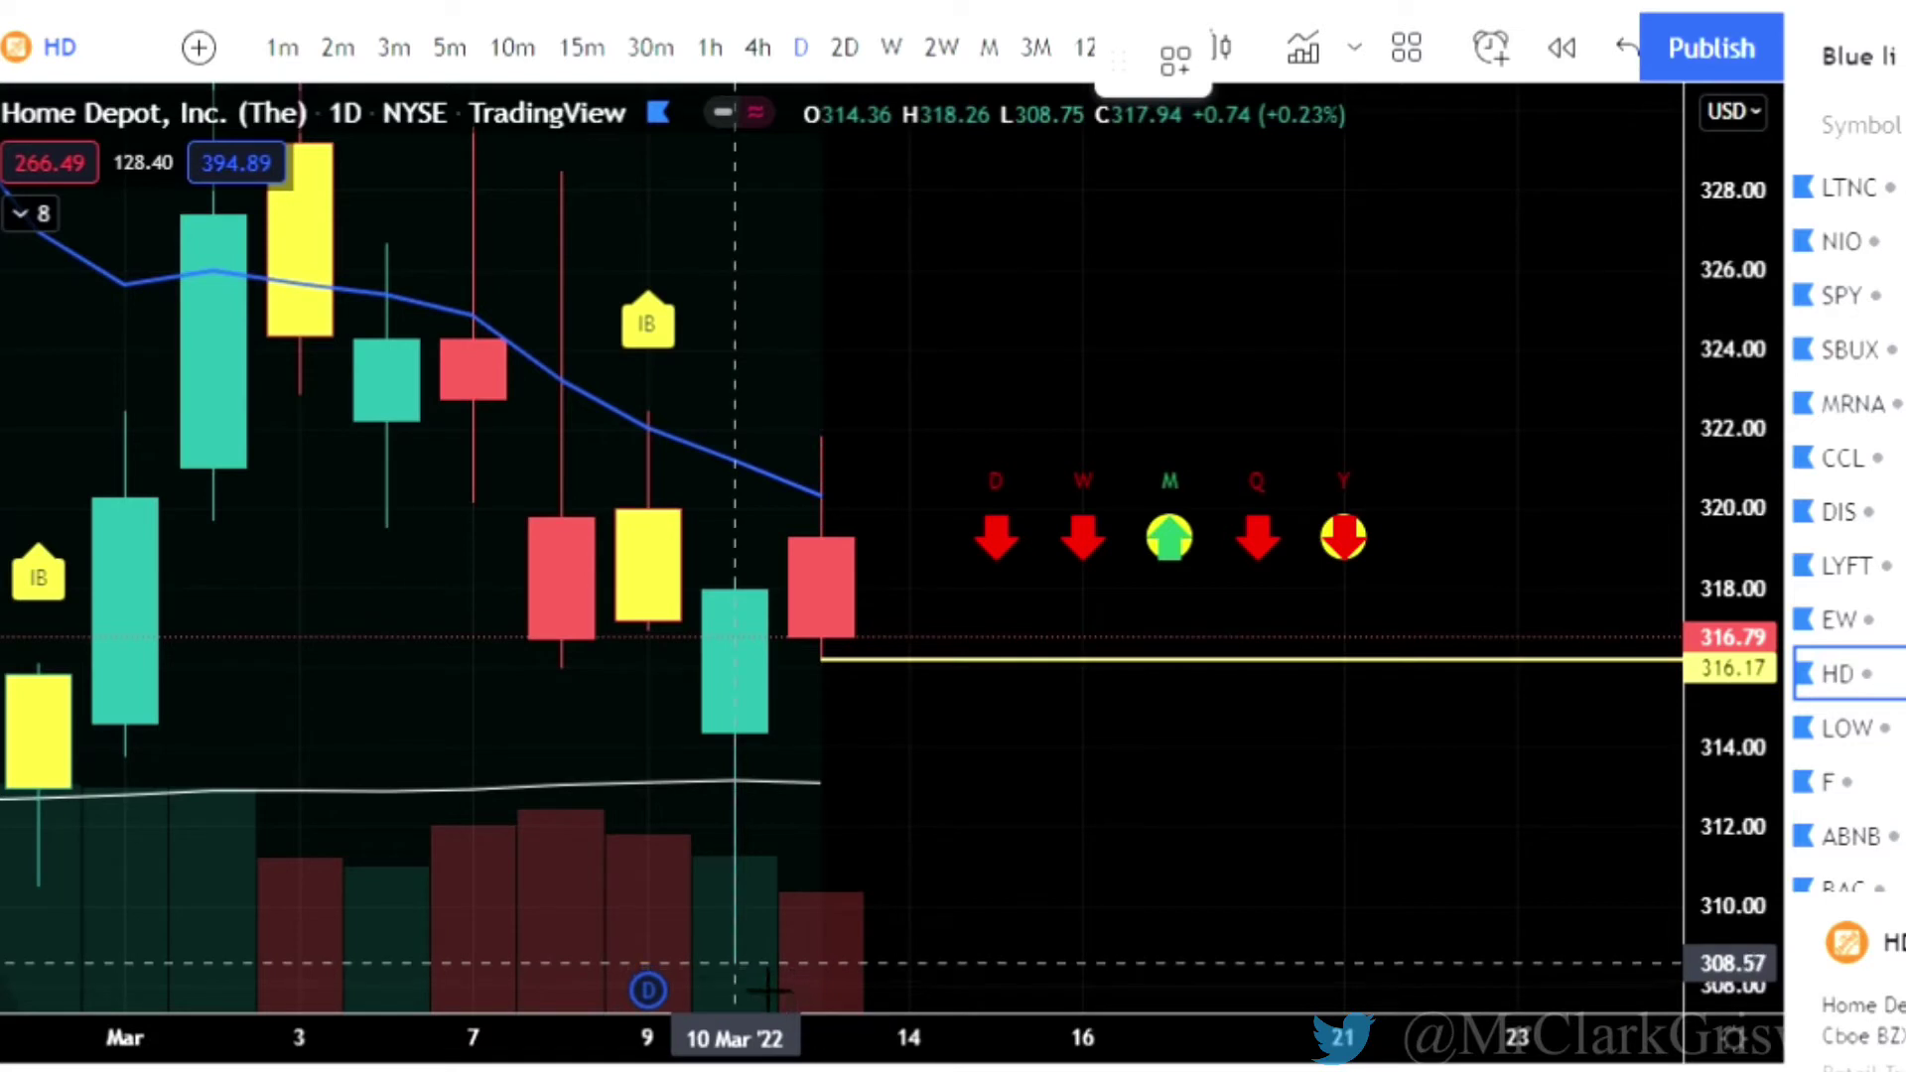
click(735, 963)
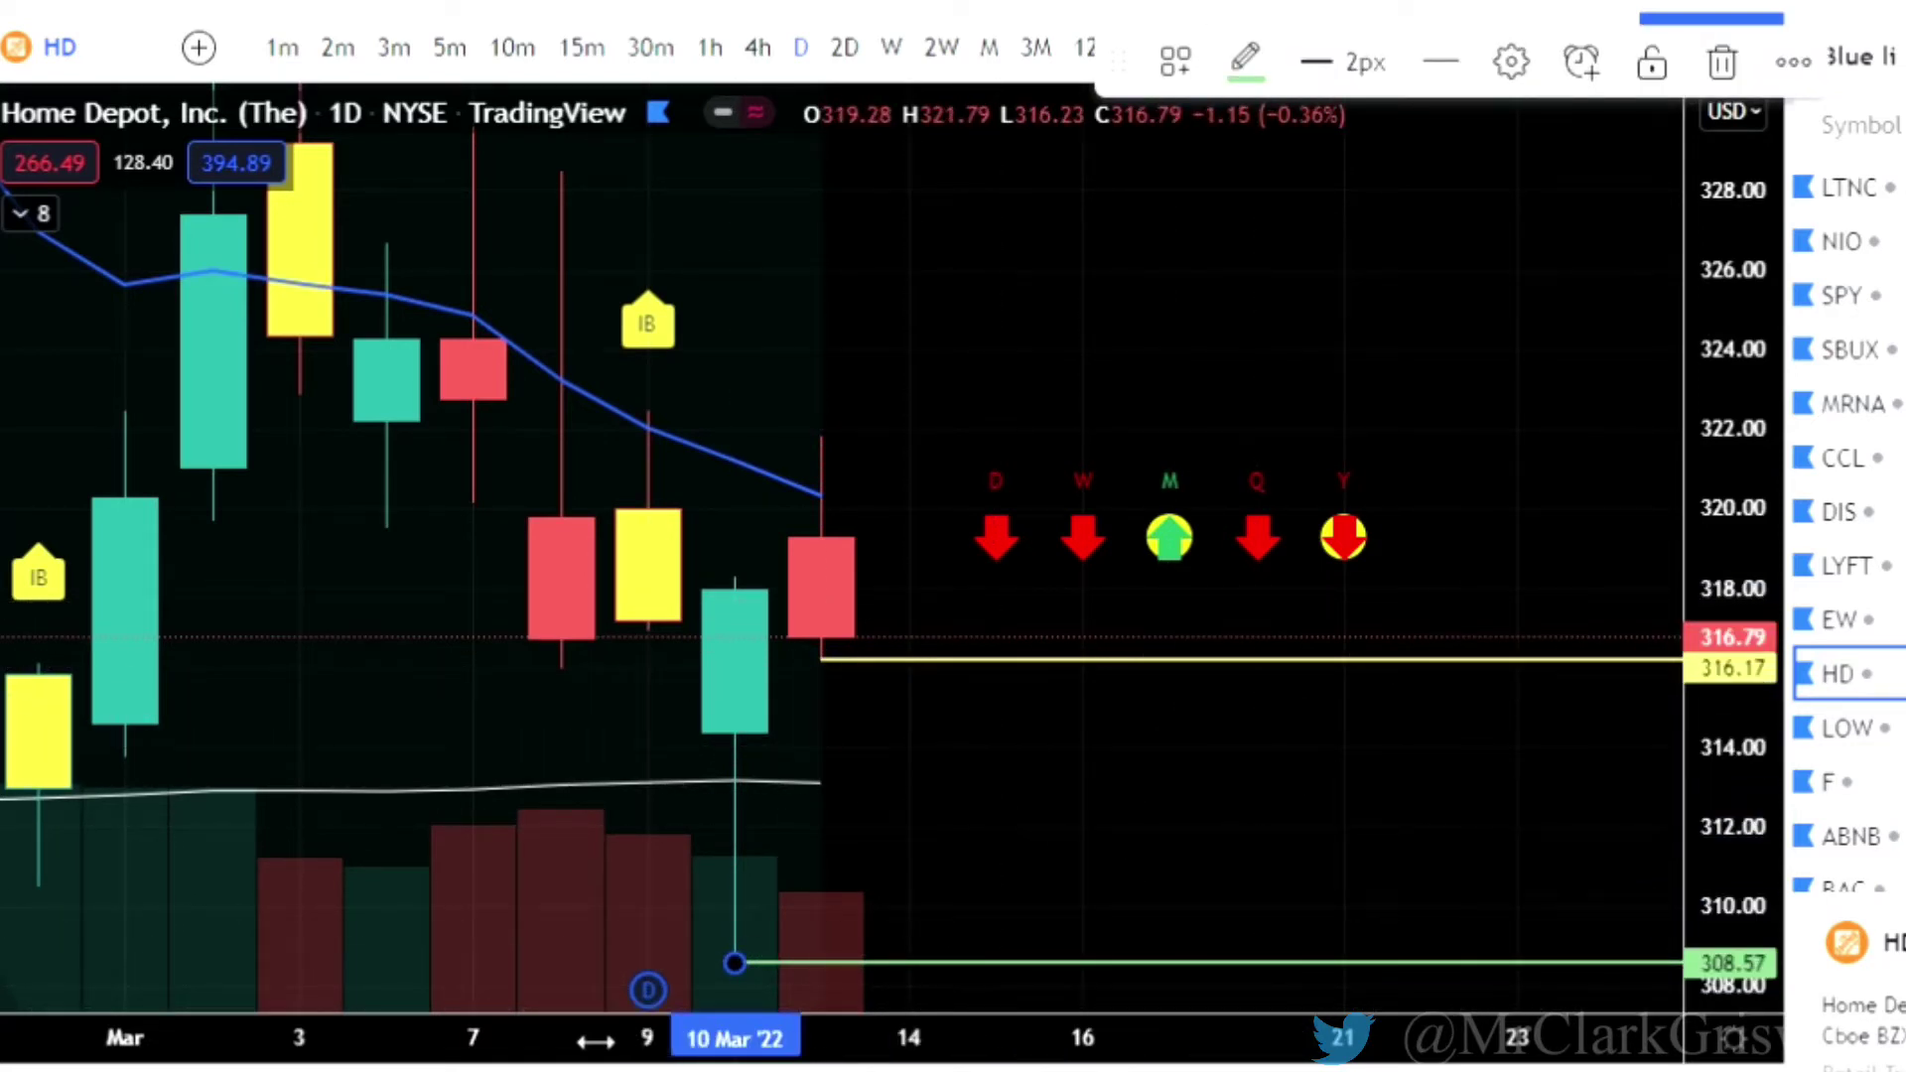
Switch the Home Depot chart to the 1-hour timeframe and place a green horizontal ray at 314.10 from 10 March 11:30.
scroll(586, 1037, down, 2)
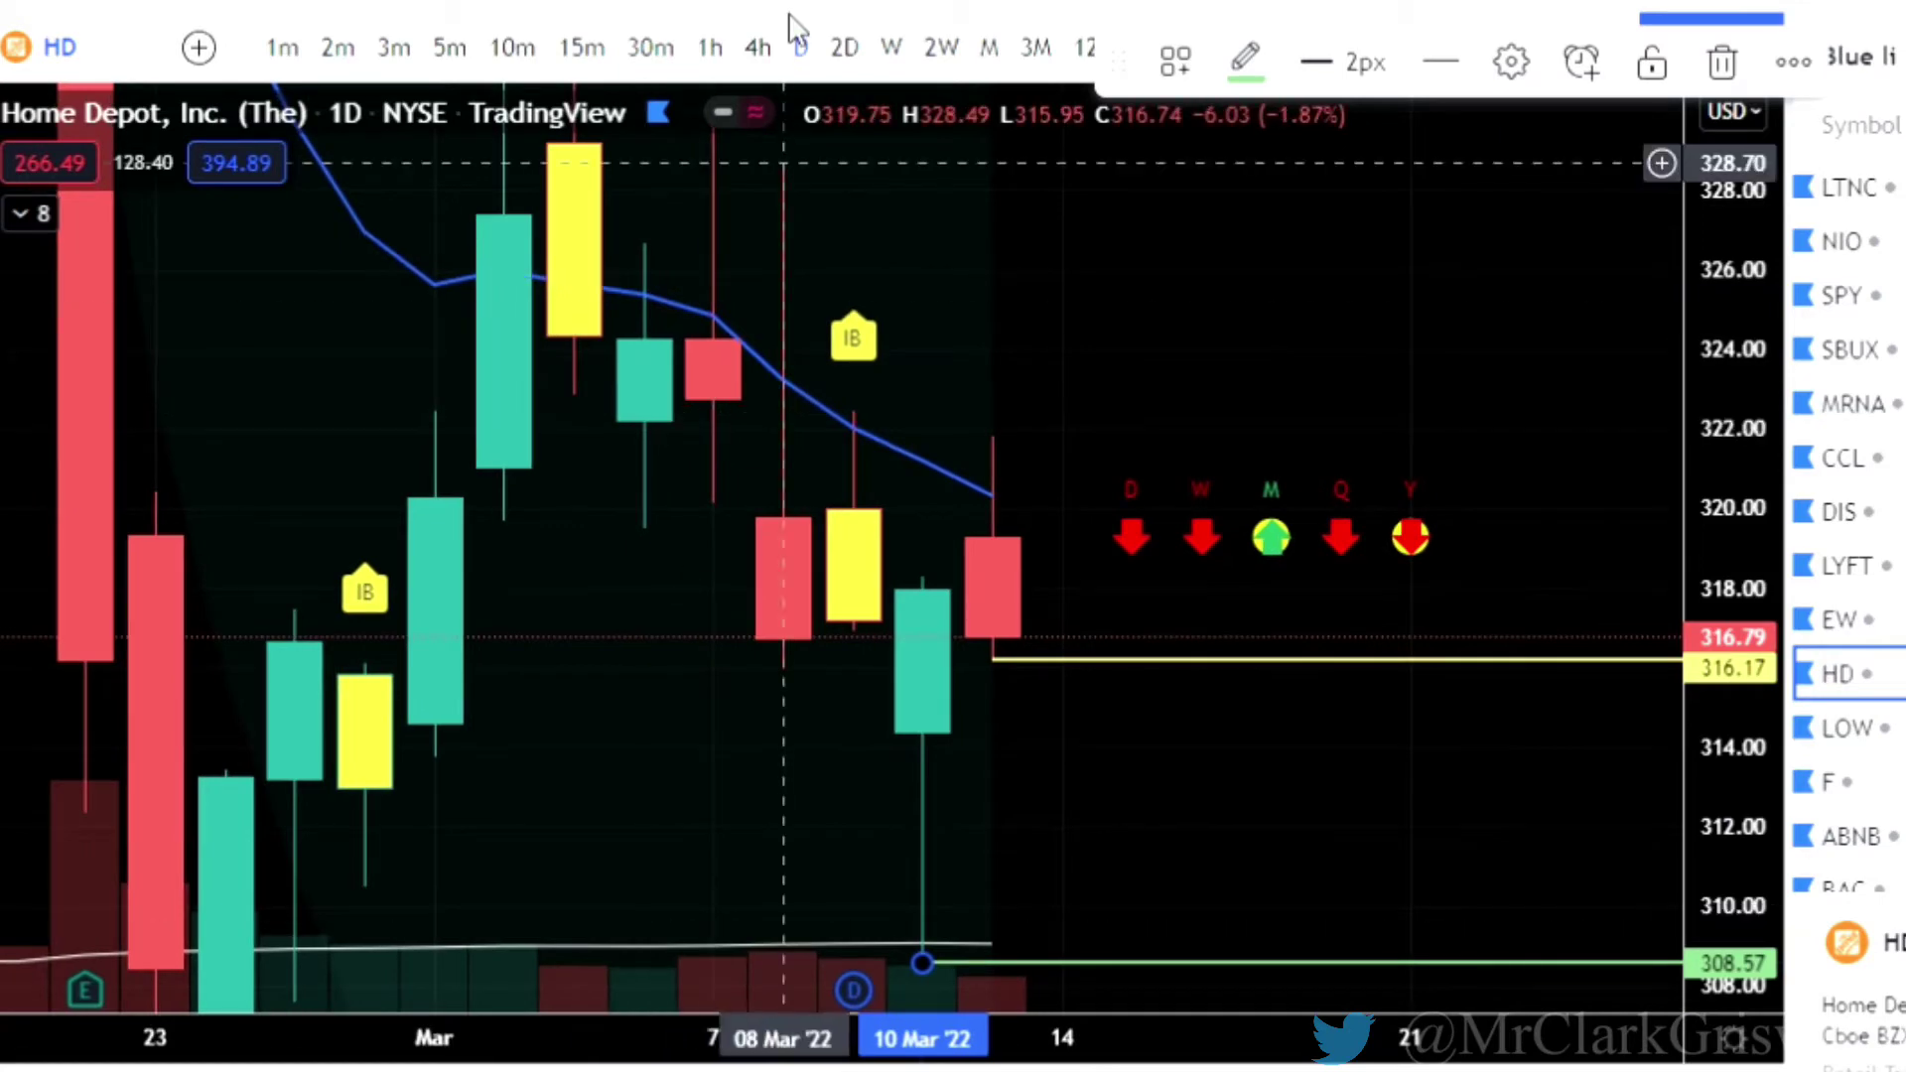
click(711, 48)
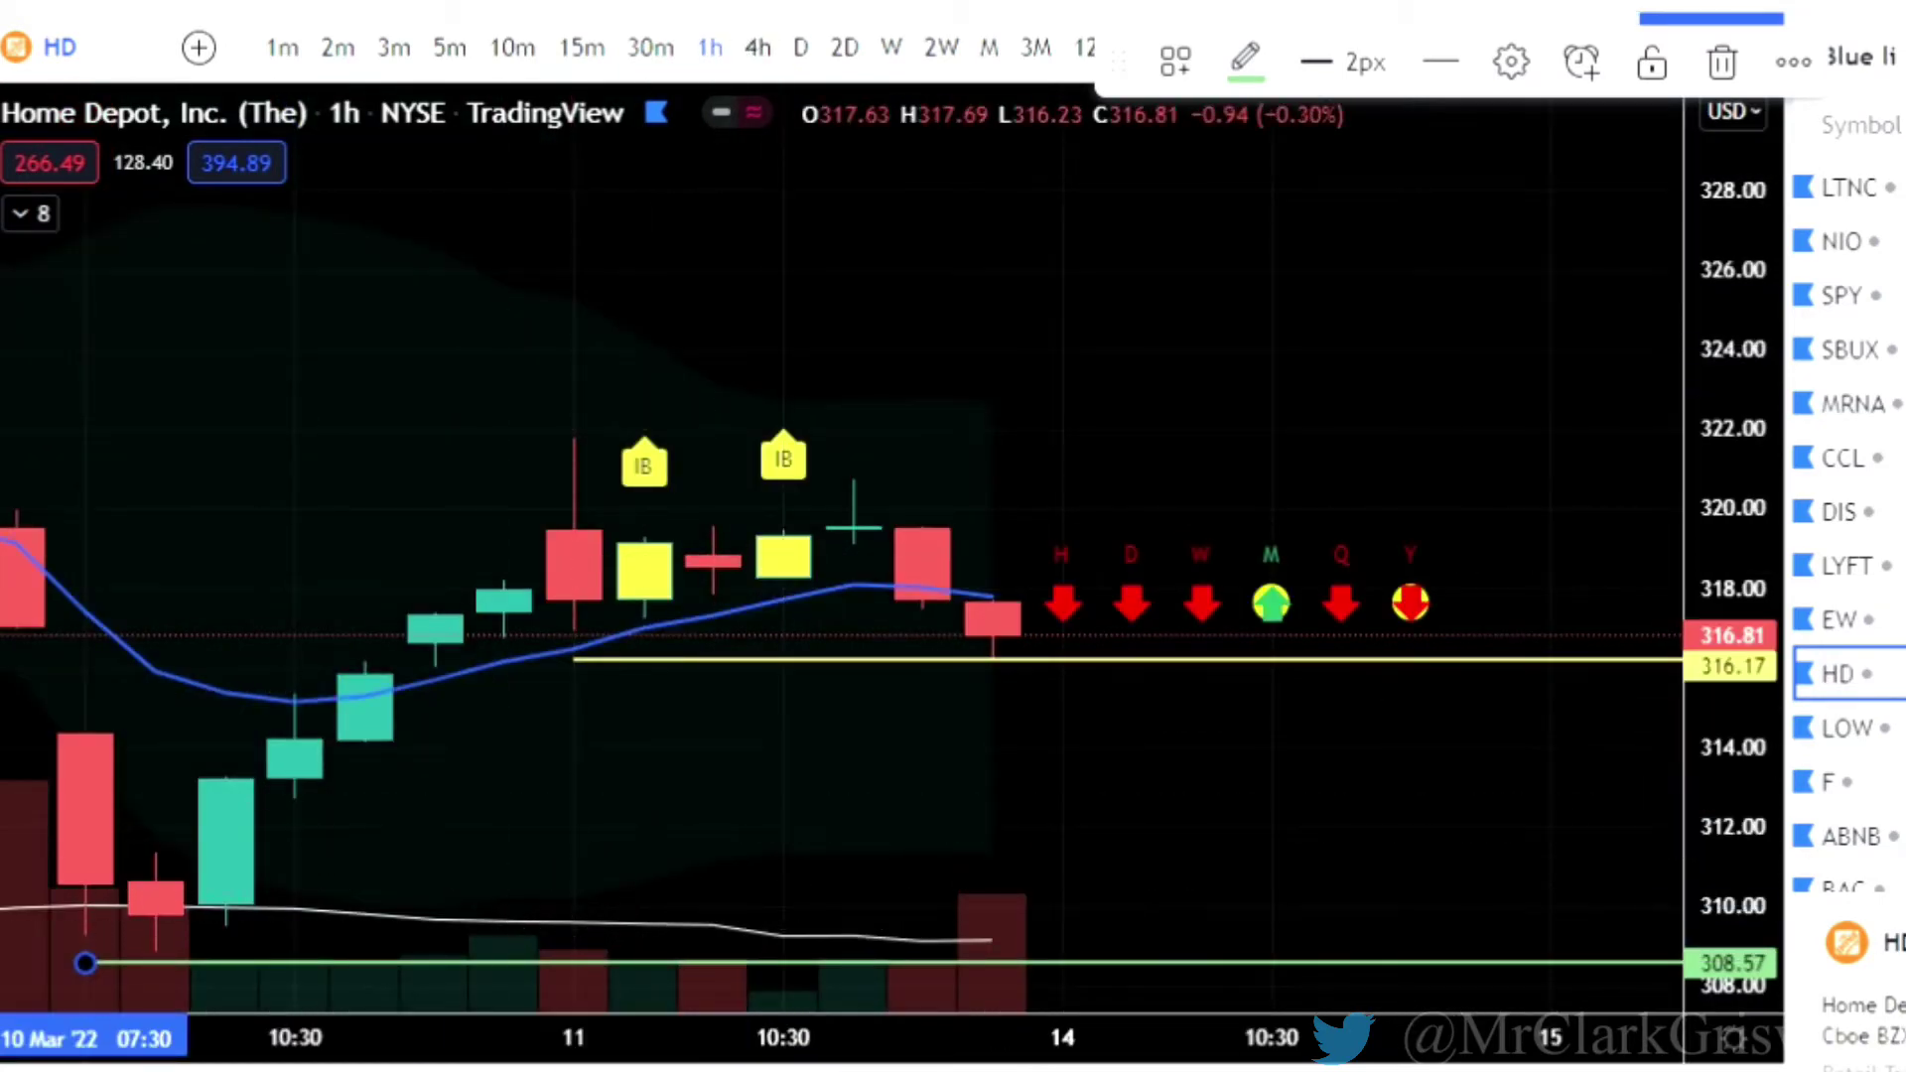
click(779, 814)
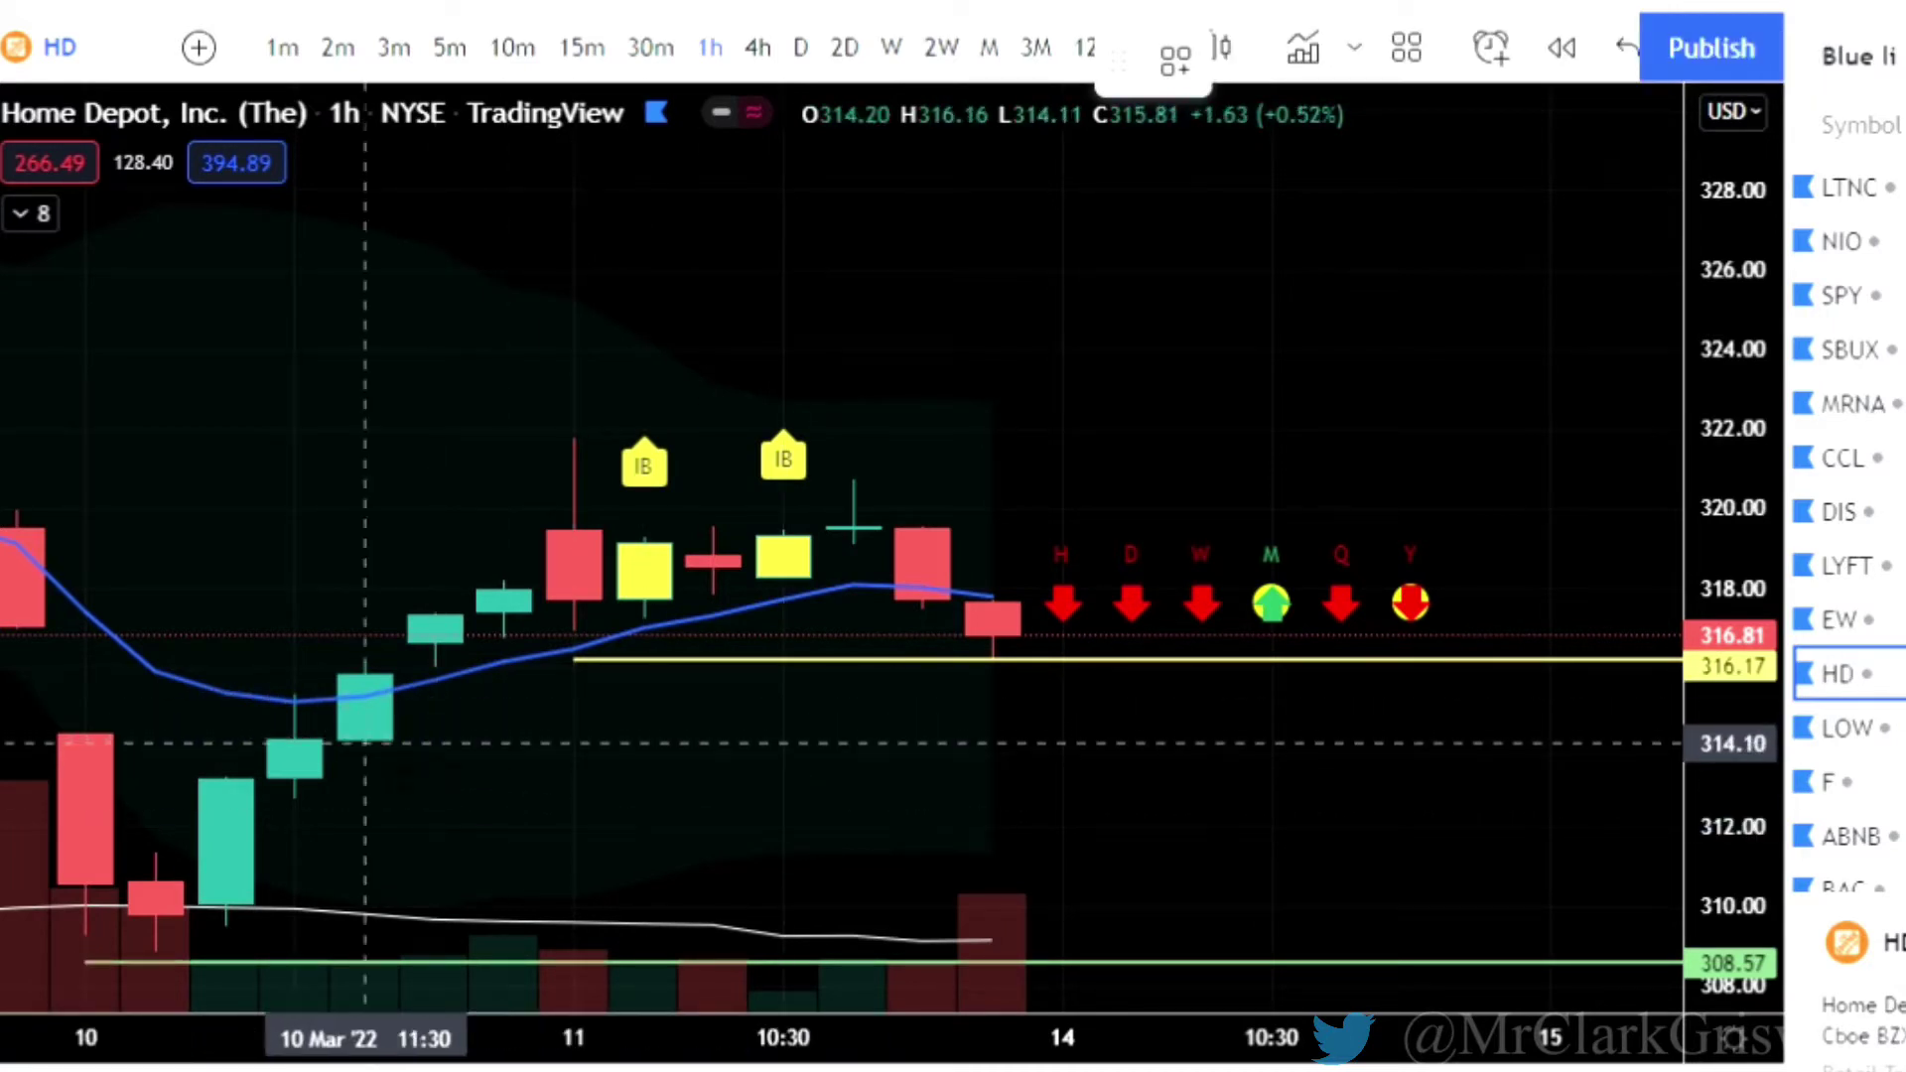
click(366, 743)
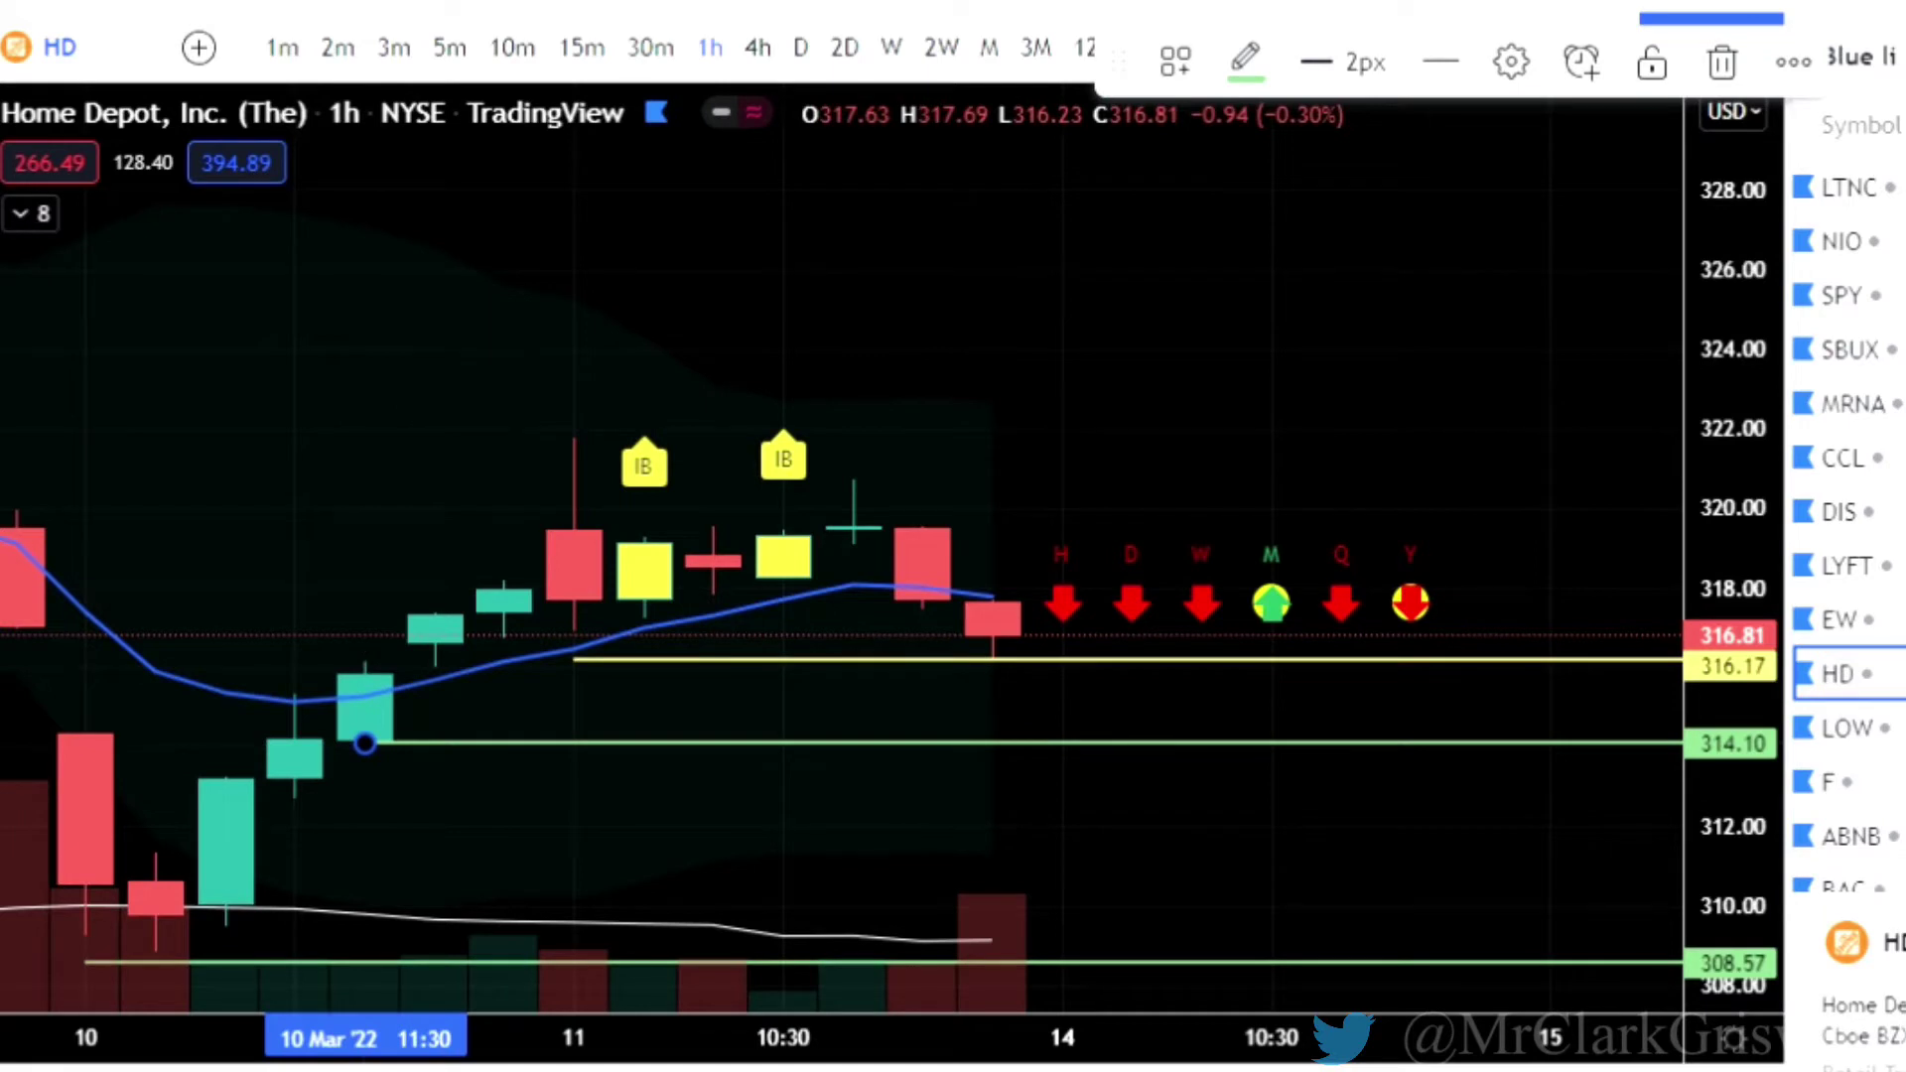
Add green horizontal rays at 312.61 from the 10 March 10:30 candle and at 309.44 from the 09:30 candle.
drag(365, 743, 296, 801)
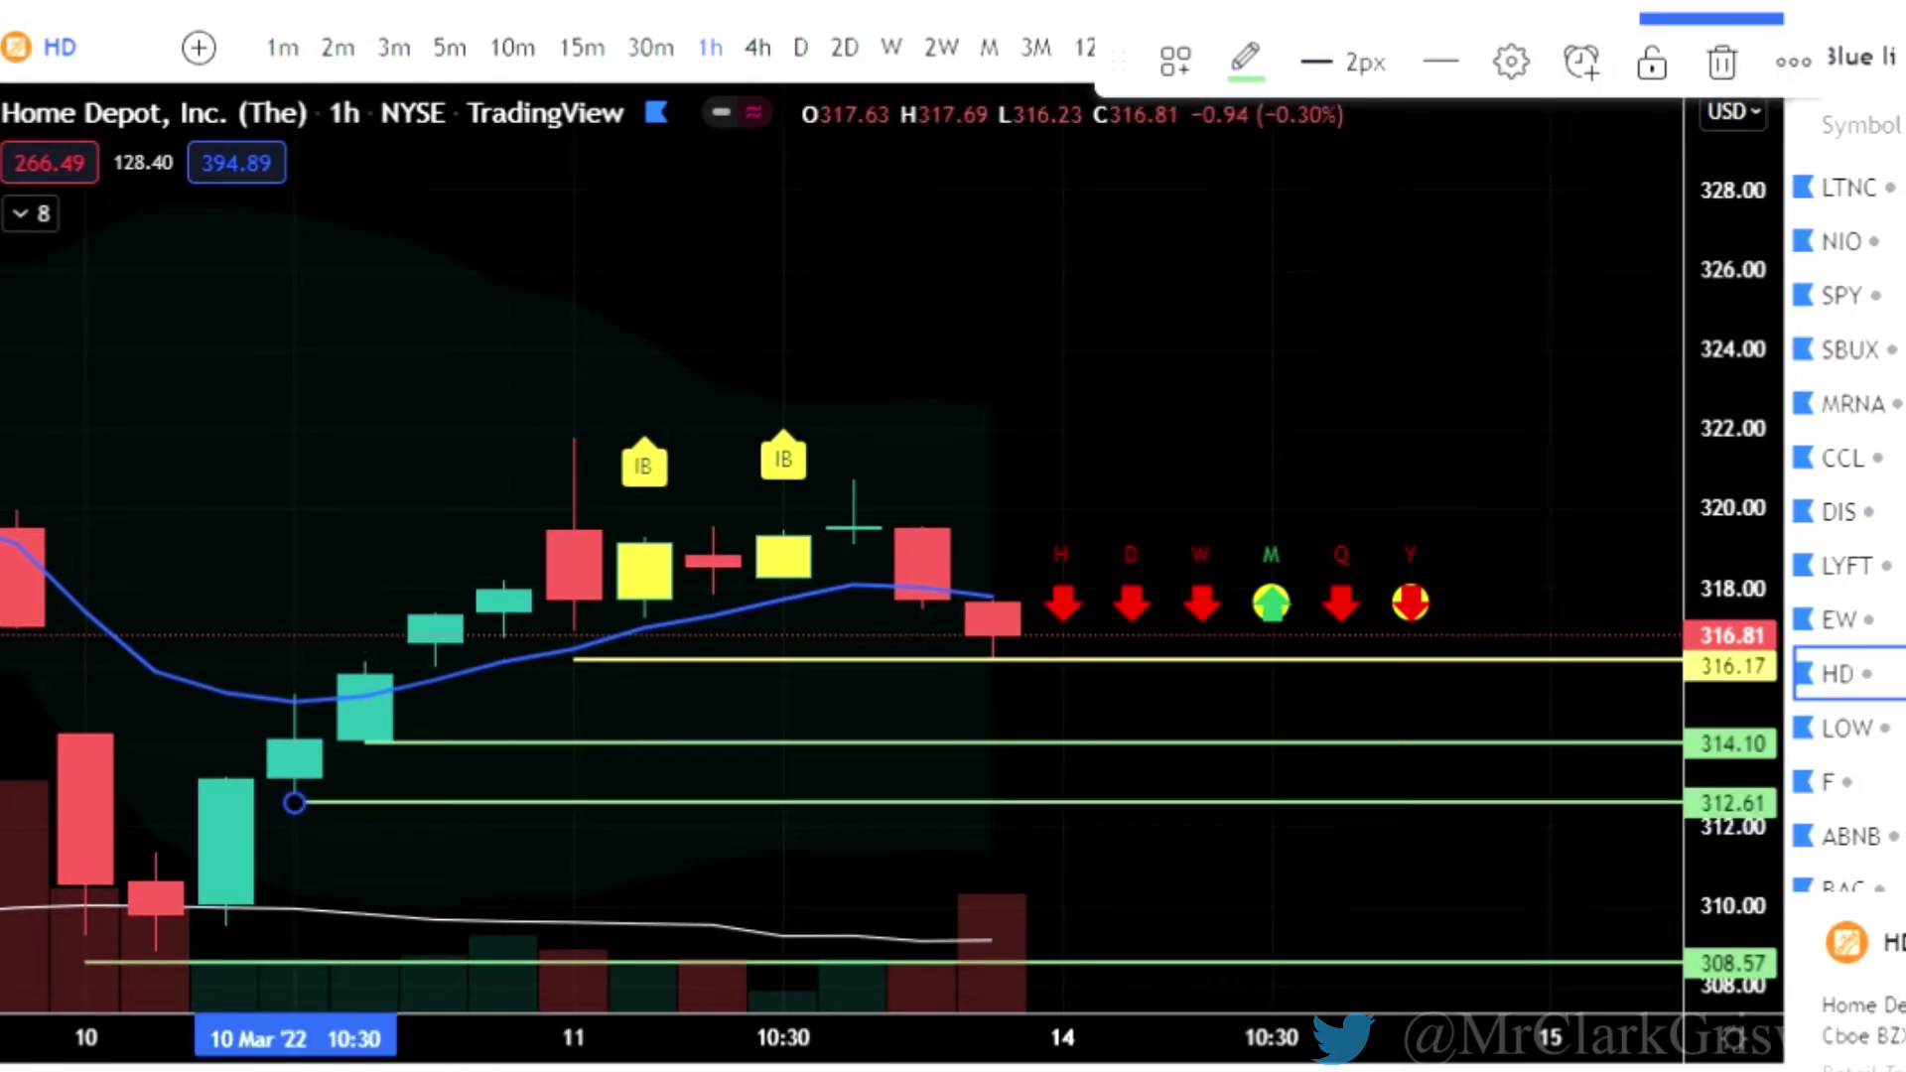
click(249, 950)
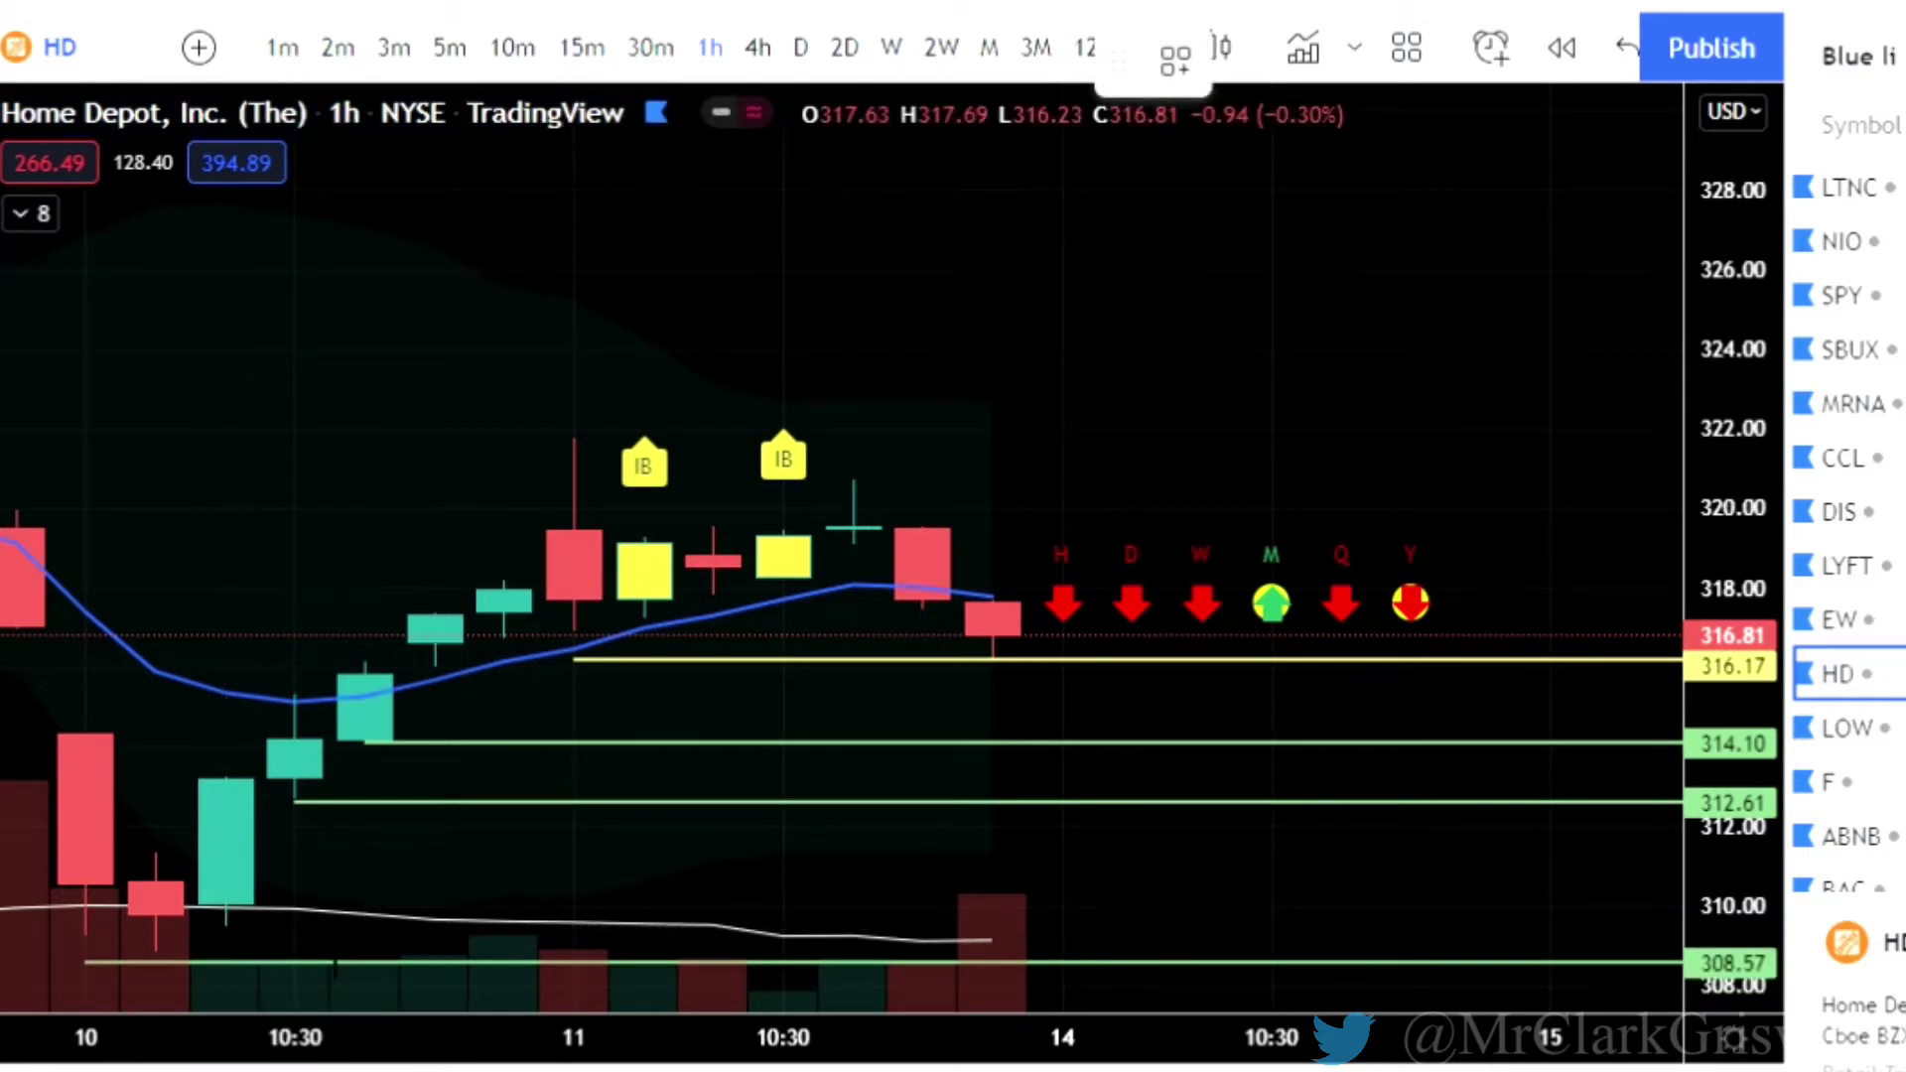
click(226, 928)
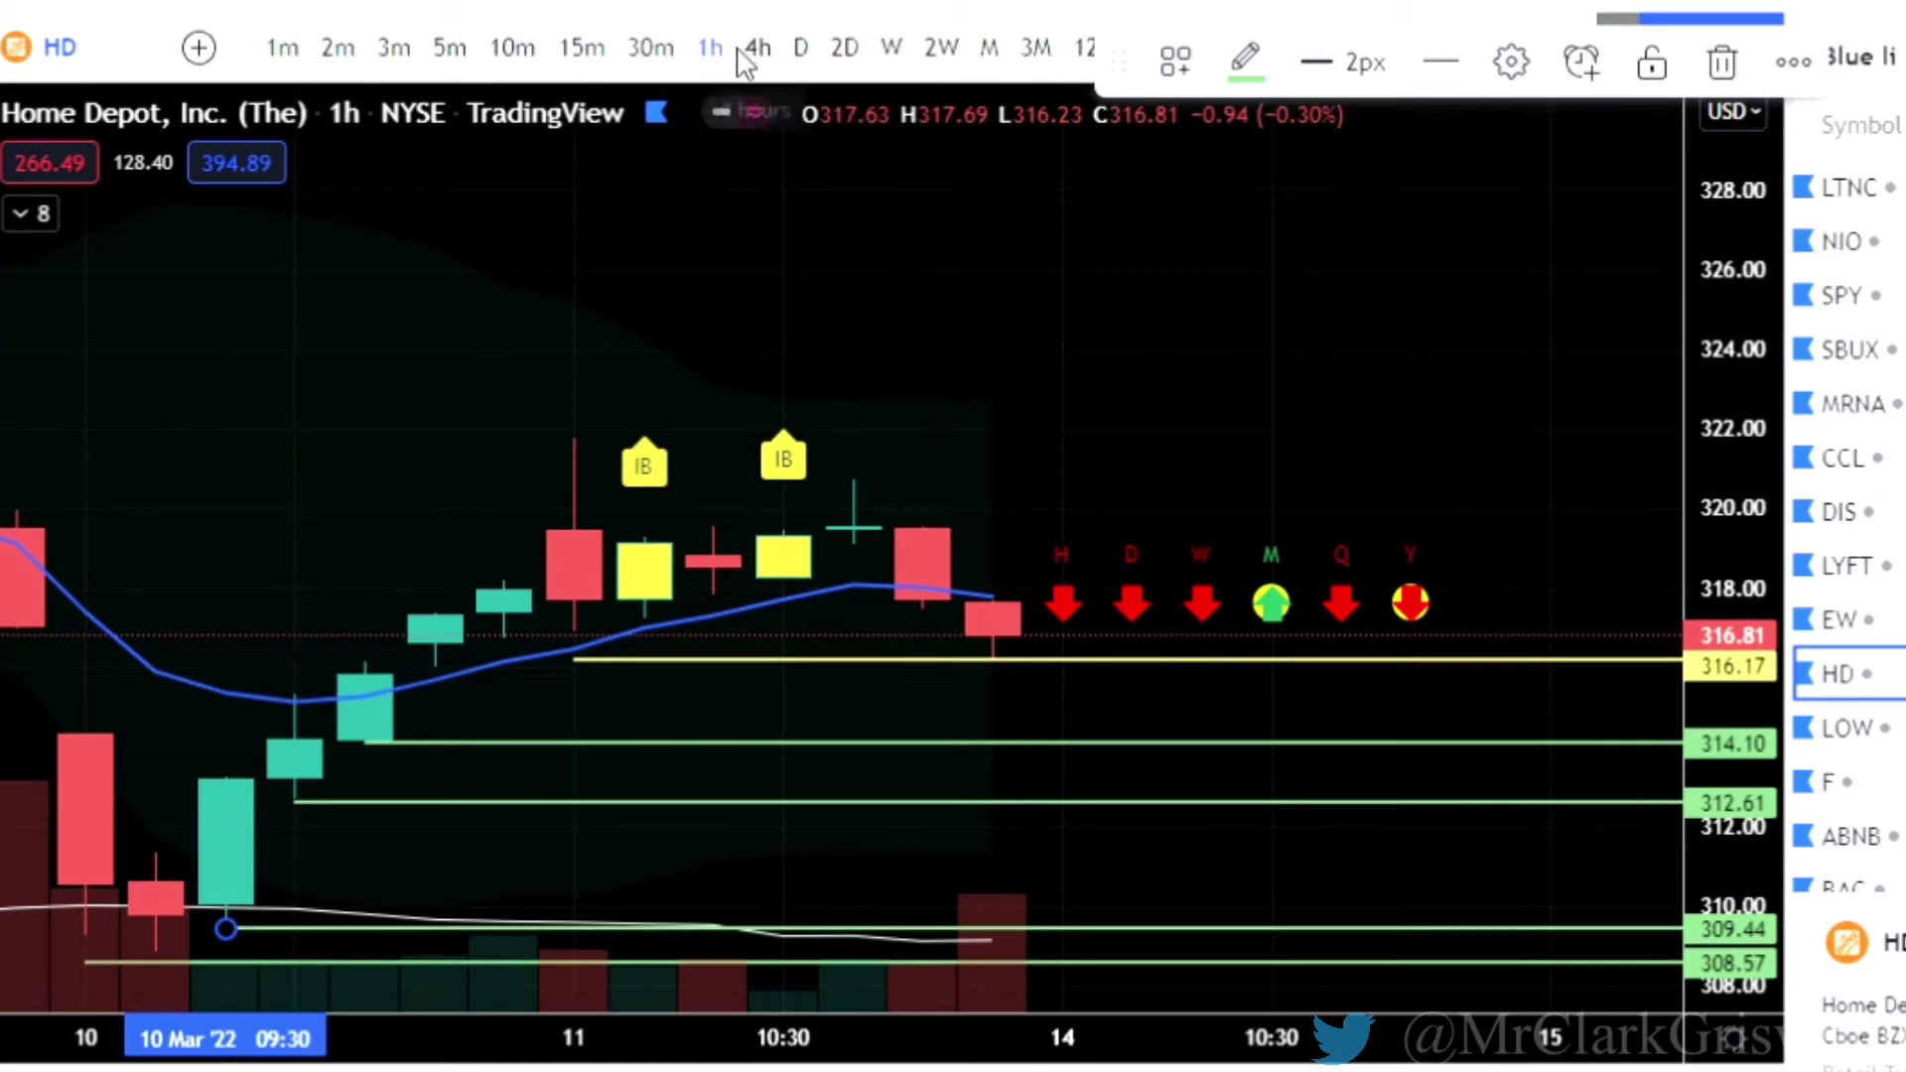
Return Home Depot to the daily timeframe and bring the new support rays below the latest candle into view.
click(803, 52)
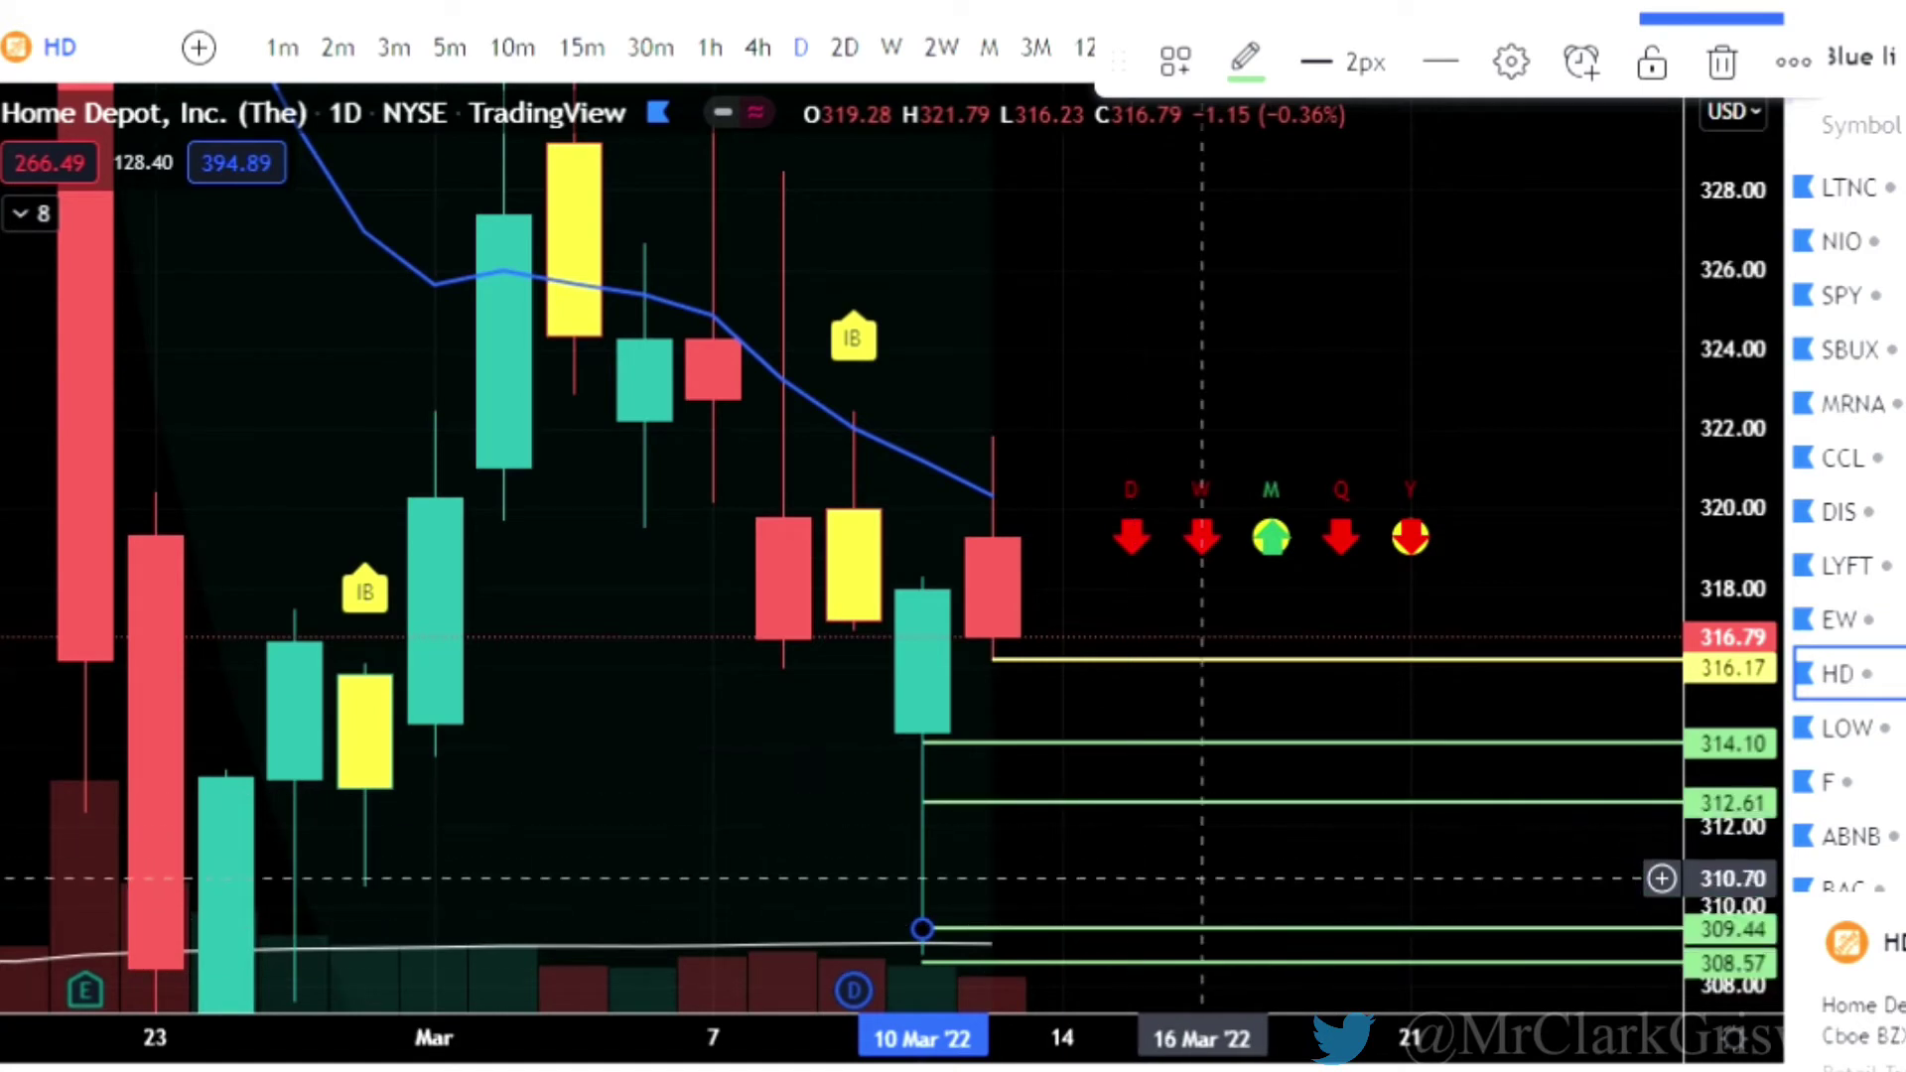
mouse_move(1131, 873)
mouse_down()
mouse_move(996, 770)
mouse_move(991, 728)
mouse_up()
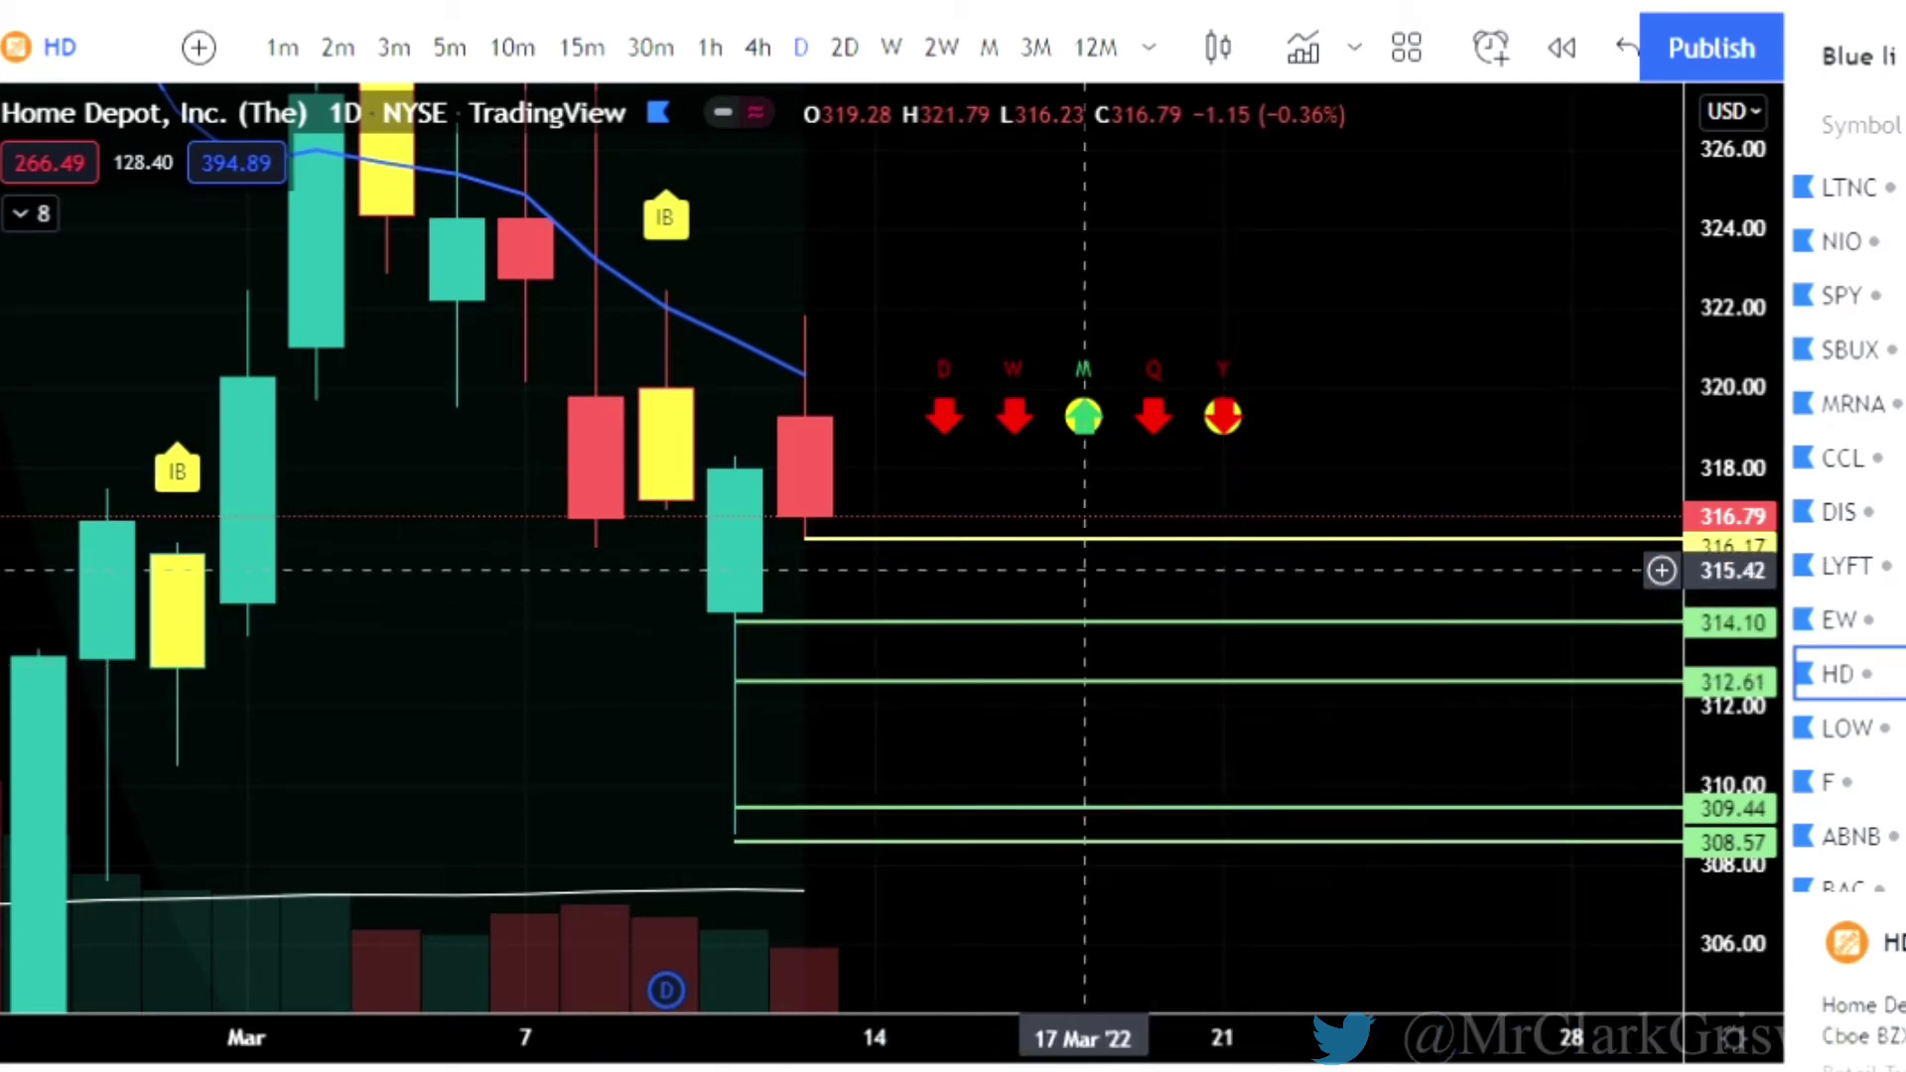
Review the daily charts of Lowe's (LOW), Ford (F) and Airbnb (ABNB) against their marked levels.
click(1847, 730)
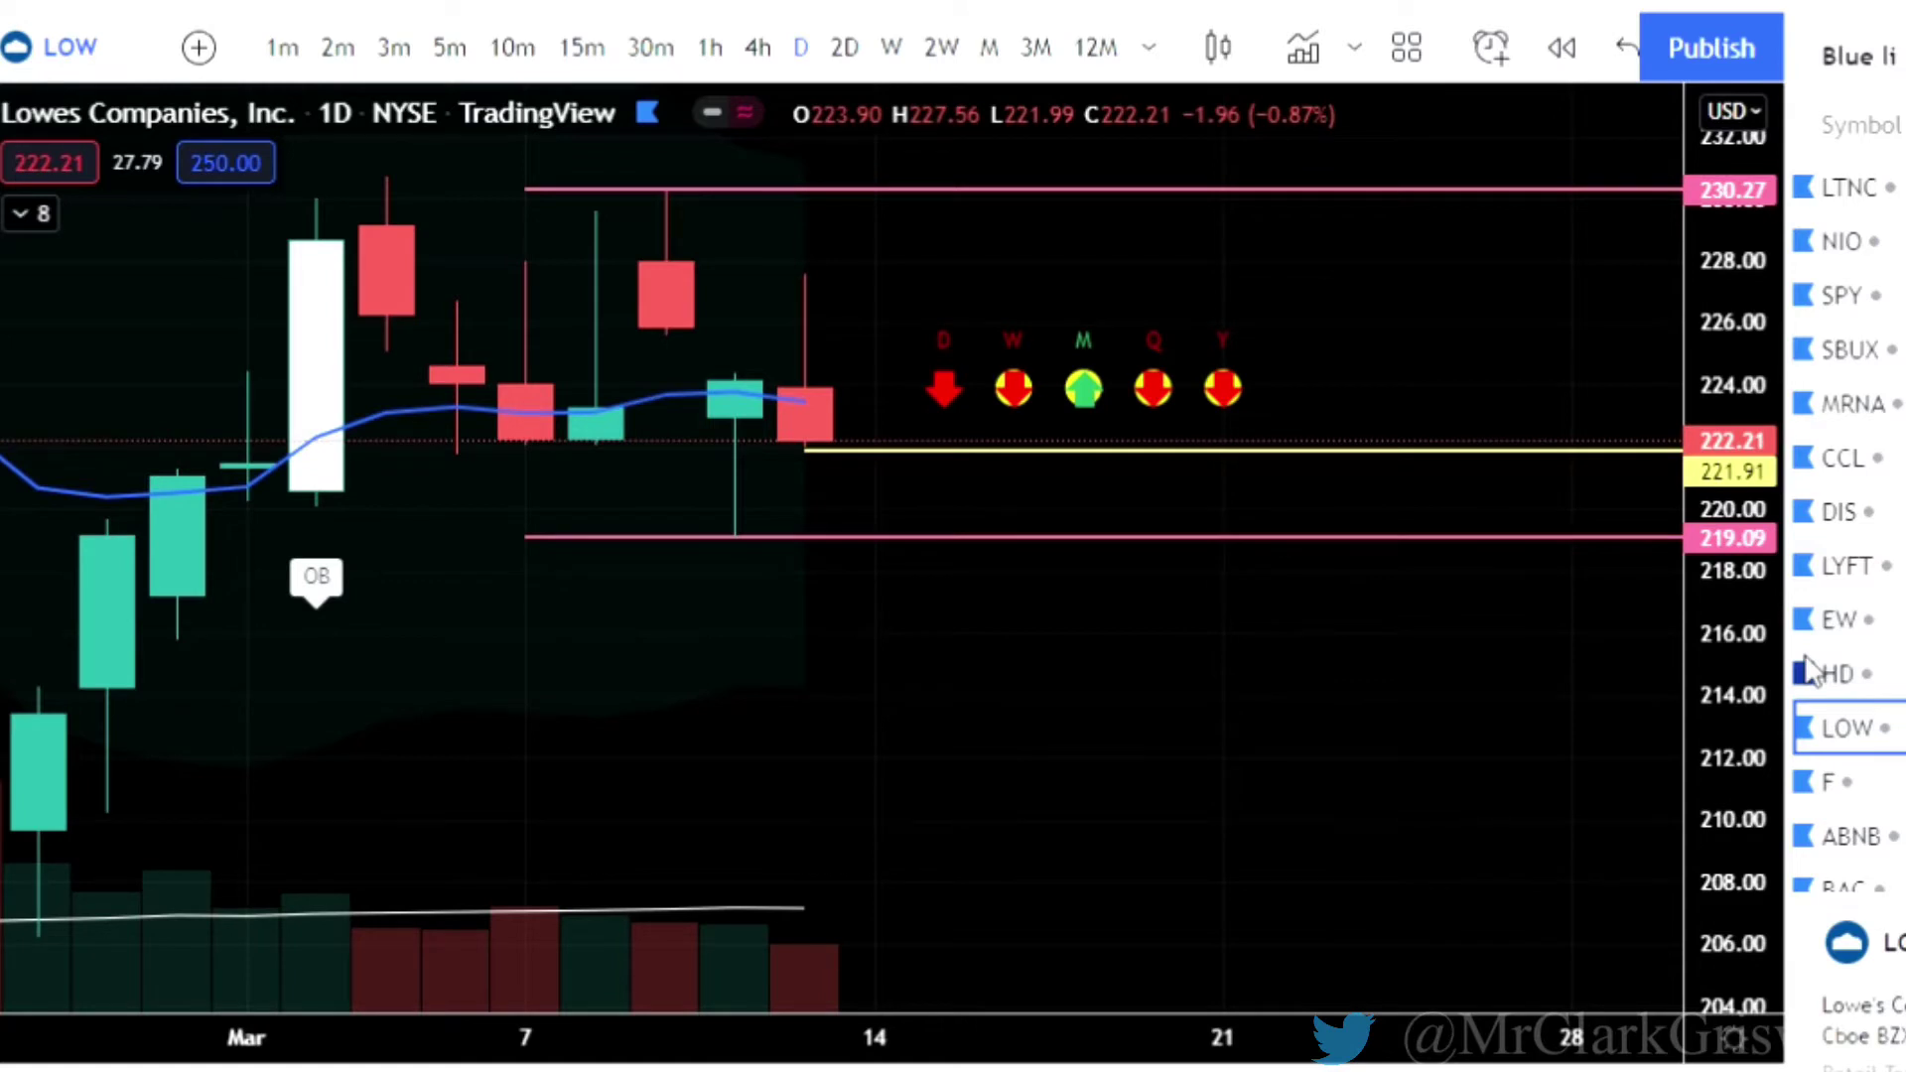
click(1884, 792)
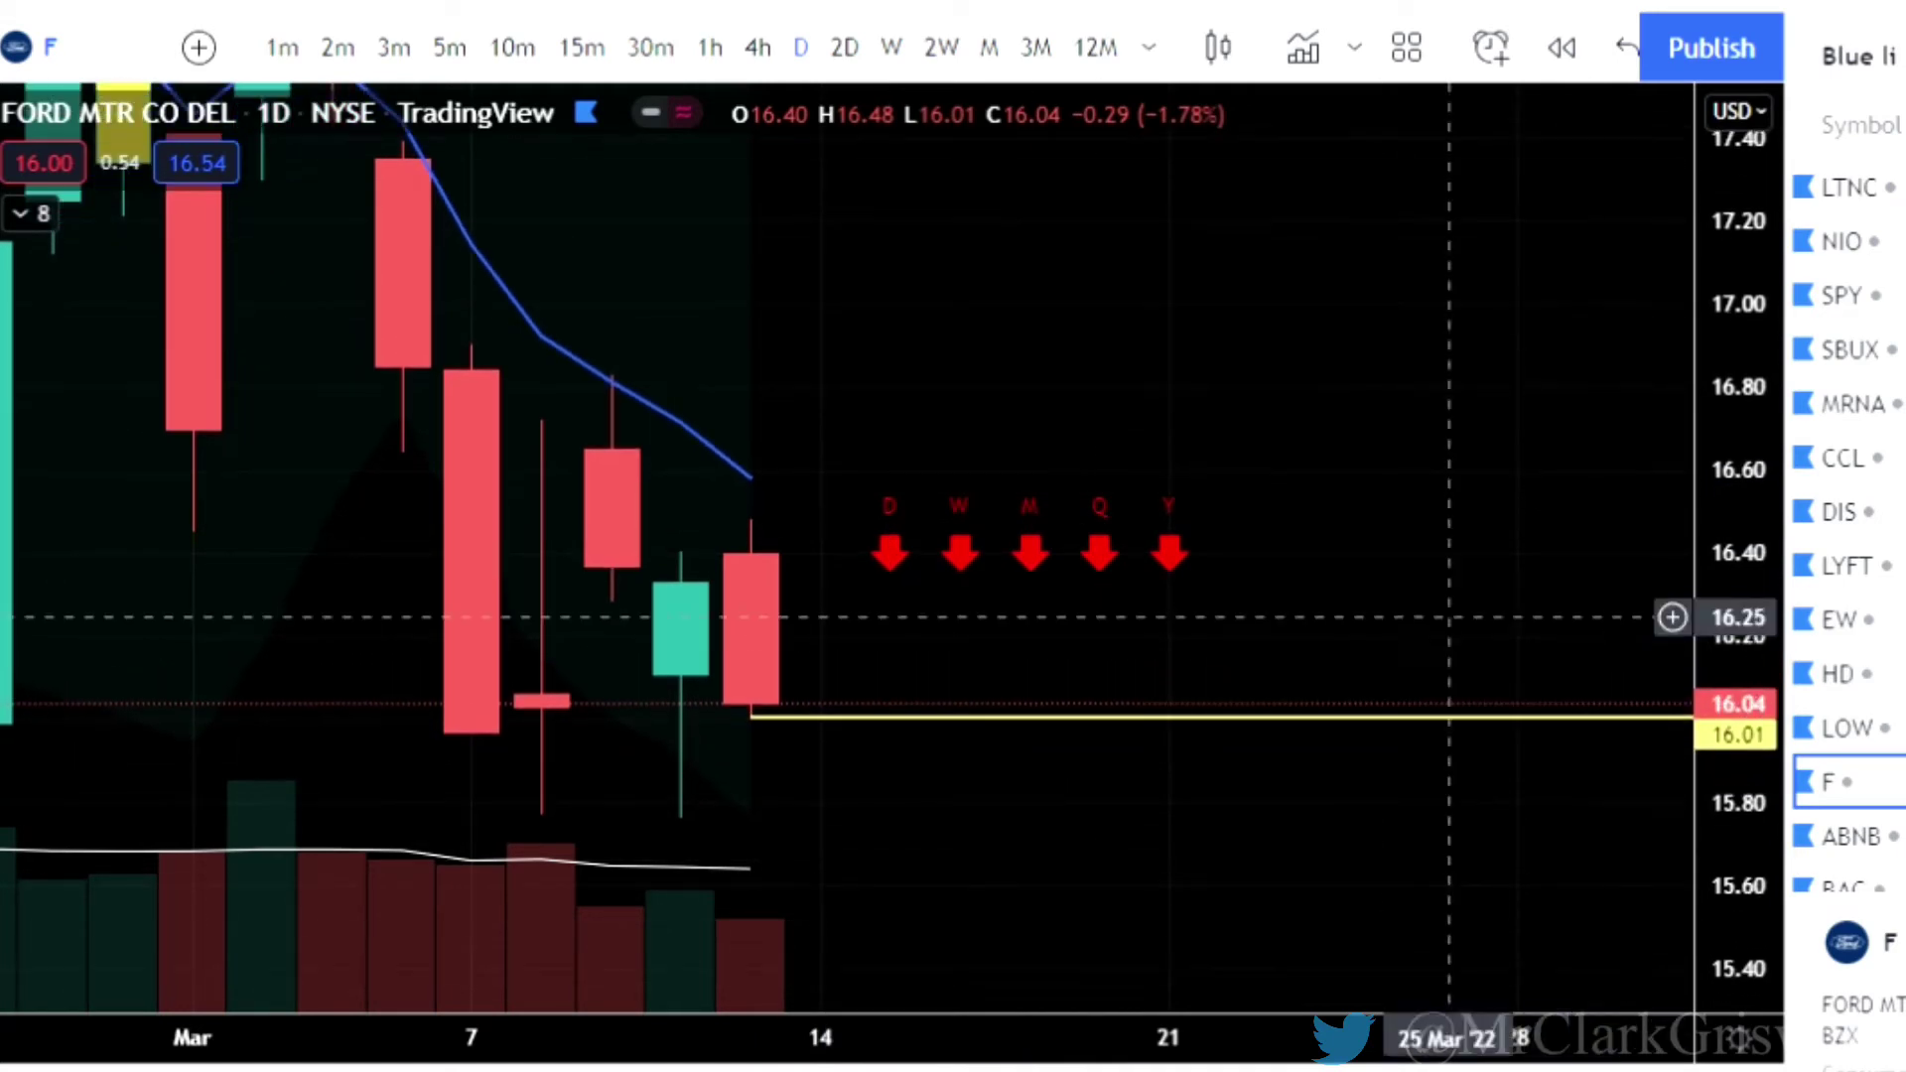
drag(1099, 625, 1085, 531)
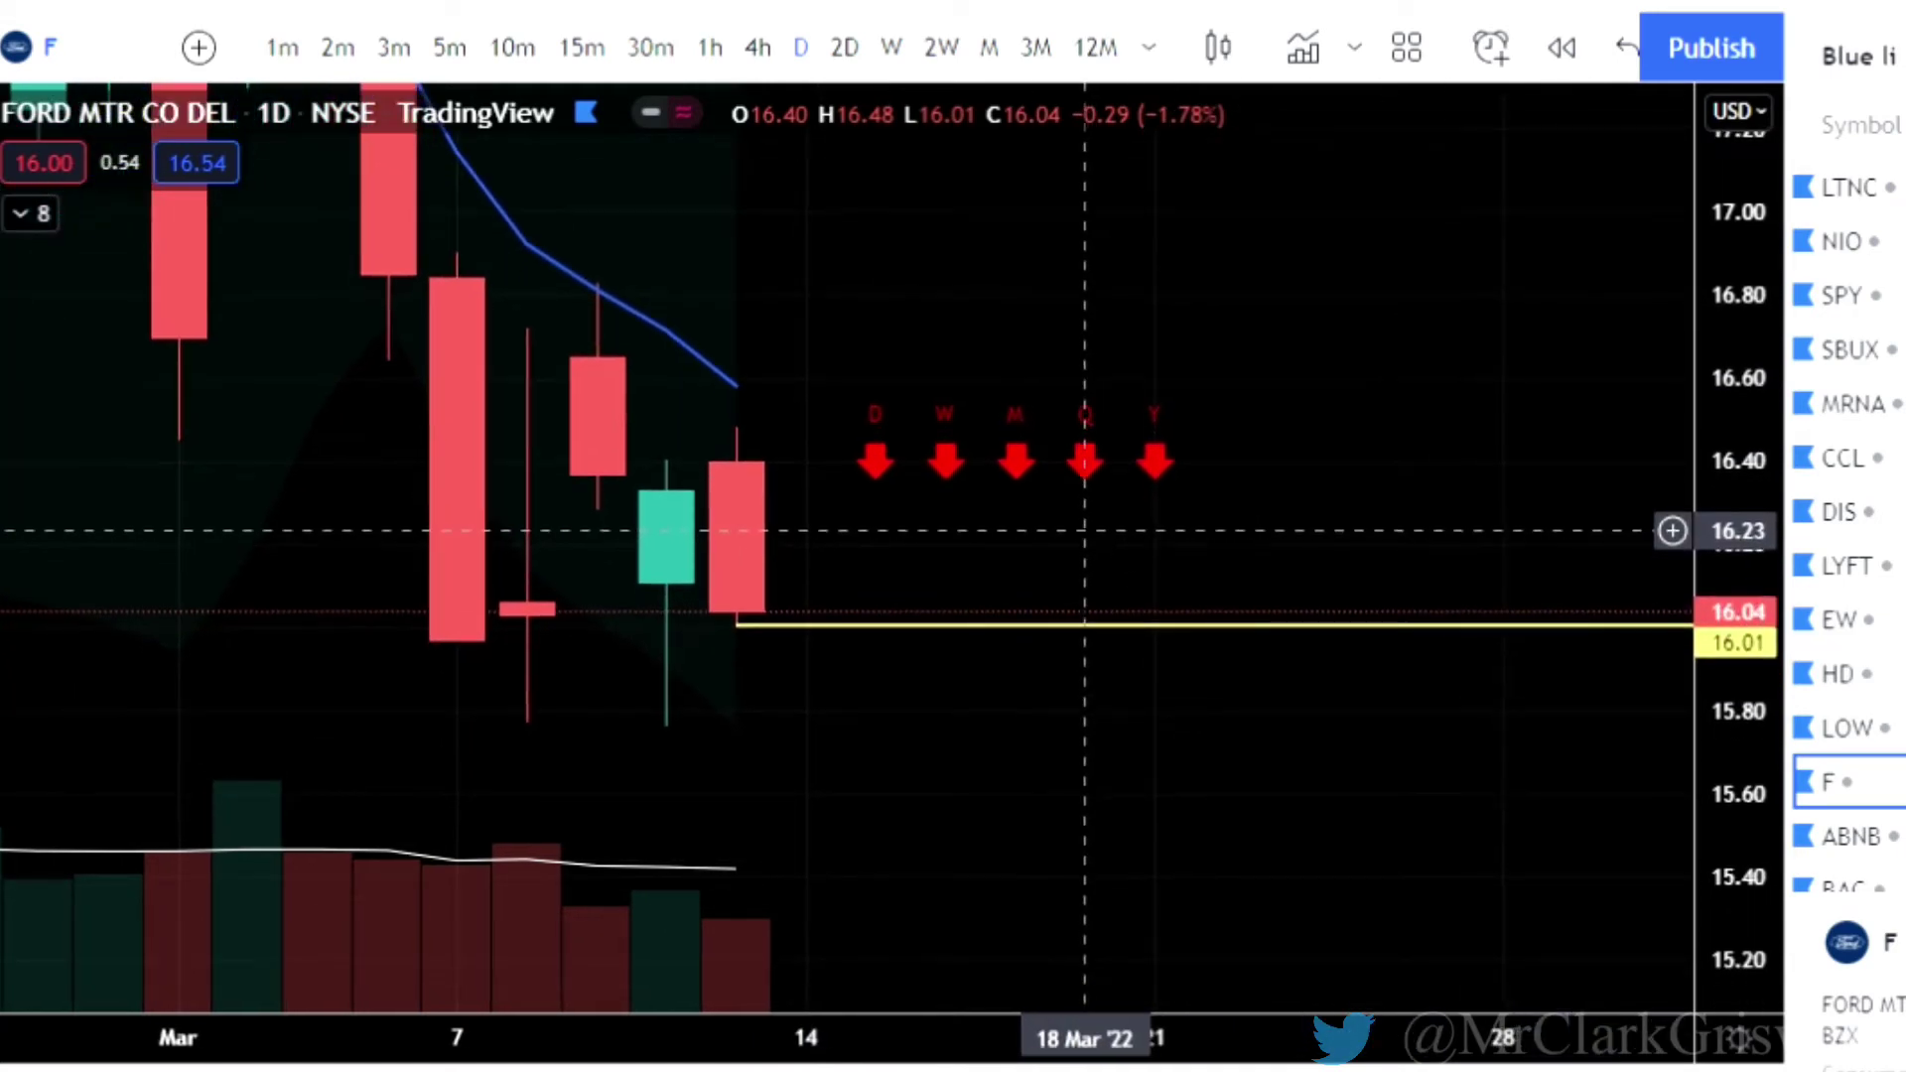
click(1896, 840)
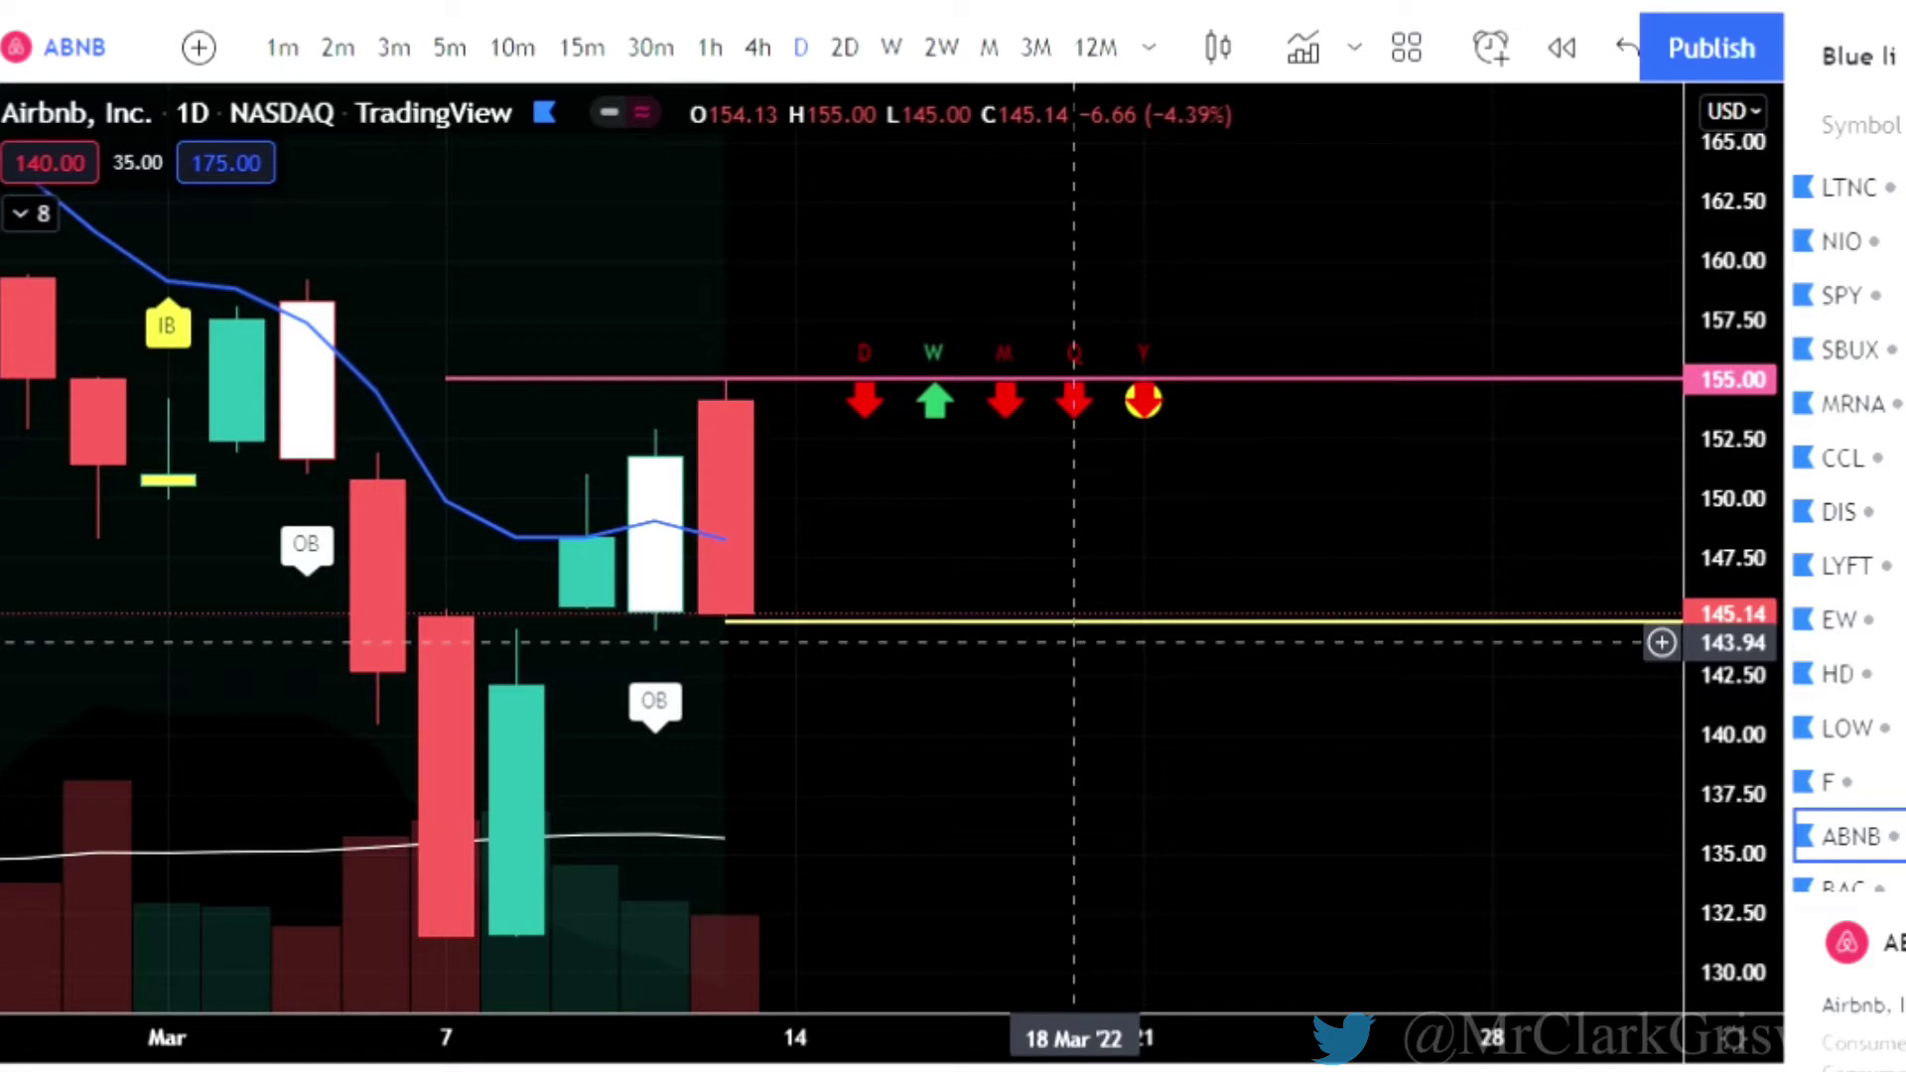
Examine the daily charts of Airbnb below its 144.79 level and Bank of America (BAC) around its marked levels at an enlarged price scale.
click(1076, 622)
drag(1722, 869, 1723, 715)
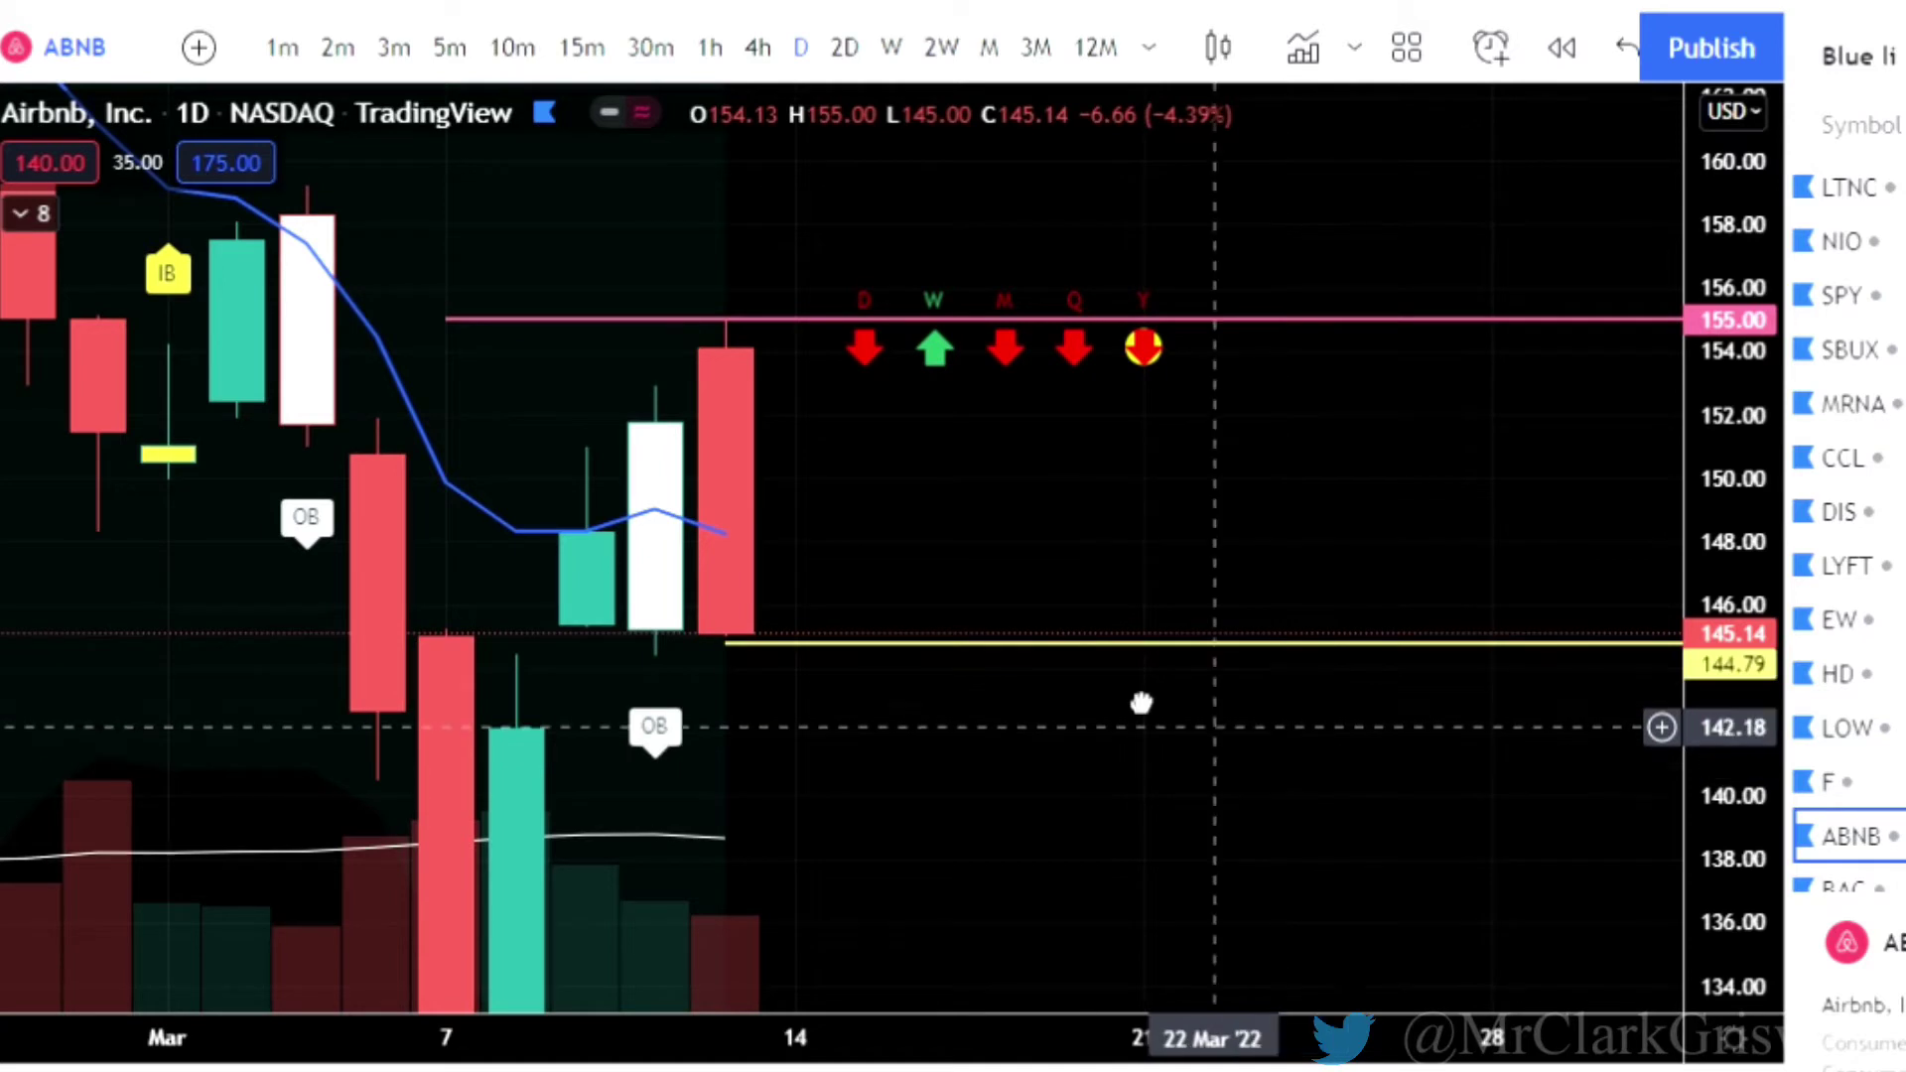
drag(1259, 698, 1059, 621)
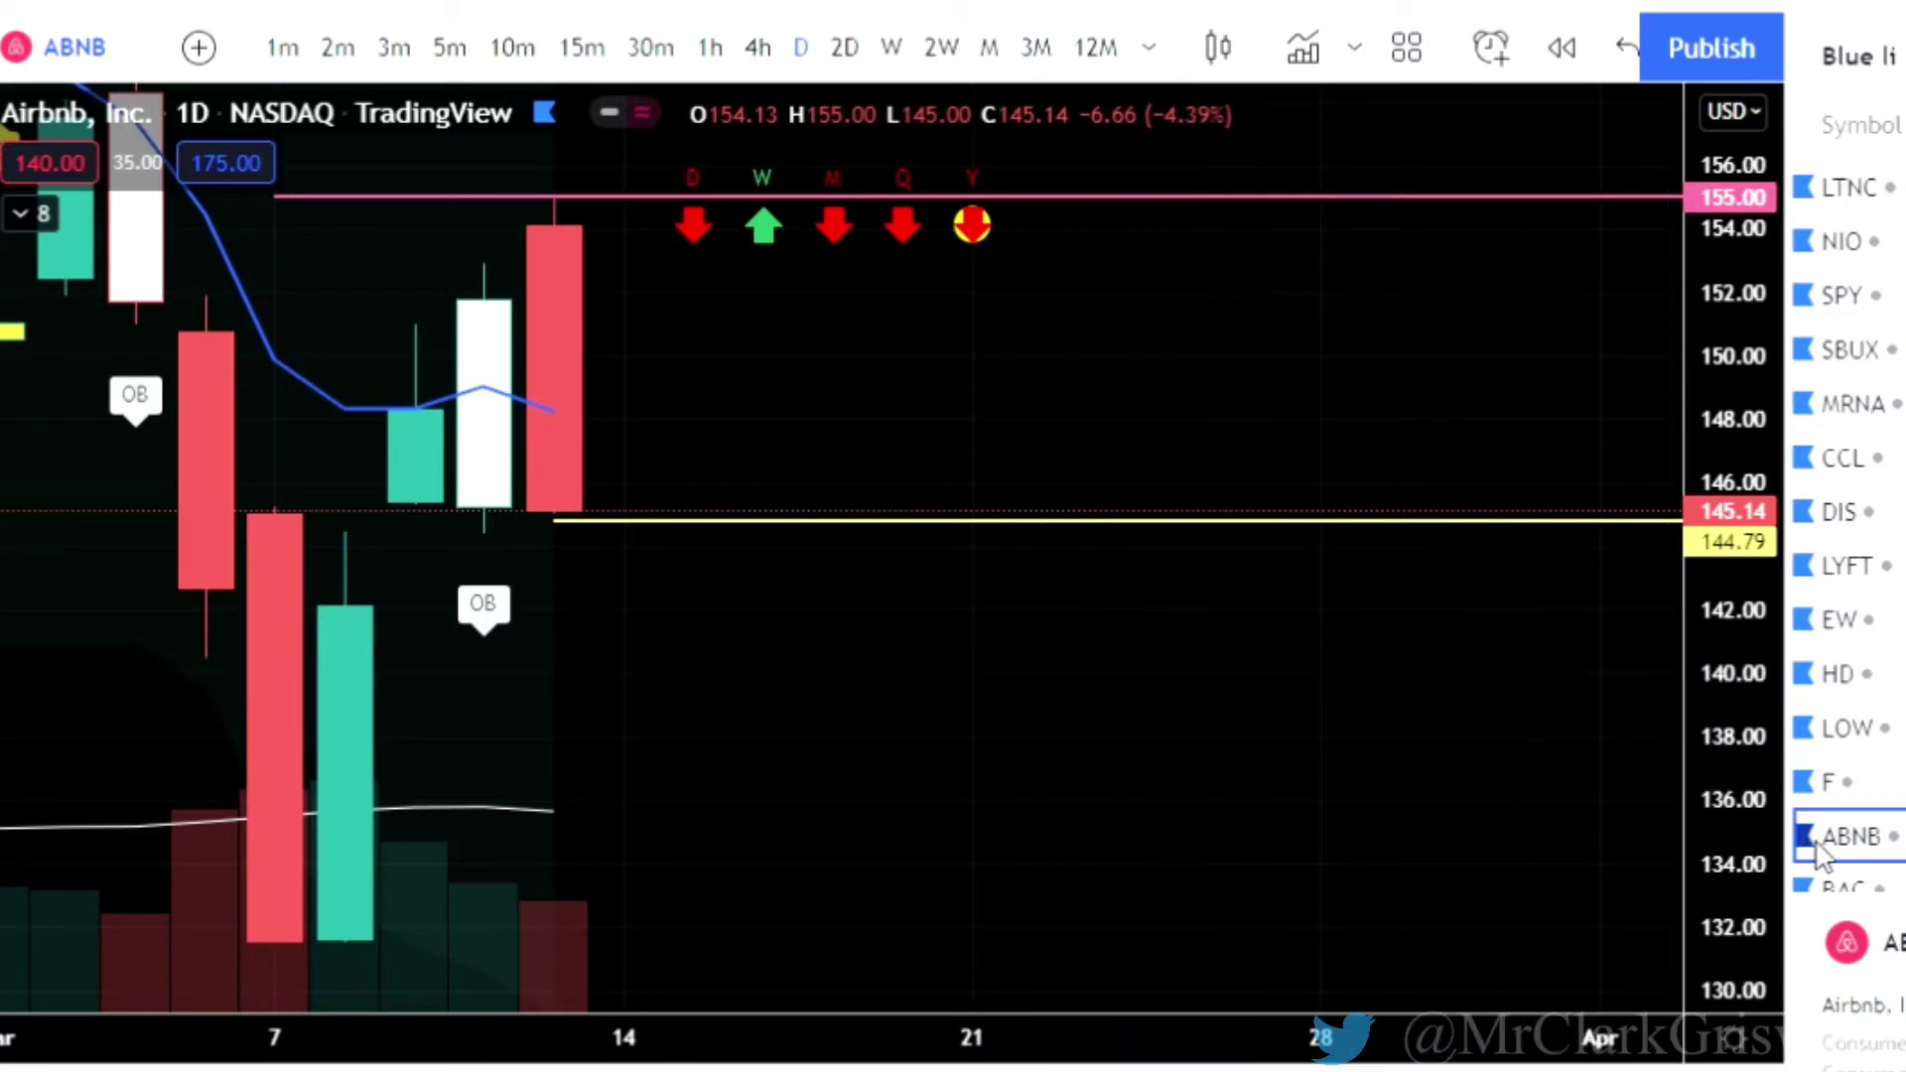
click(1864, 883)
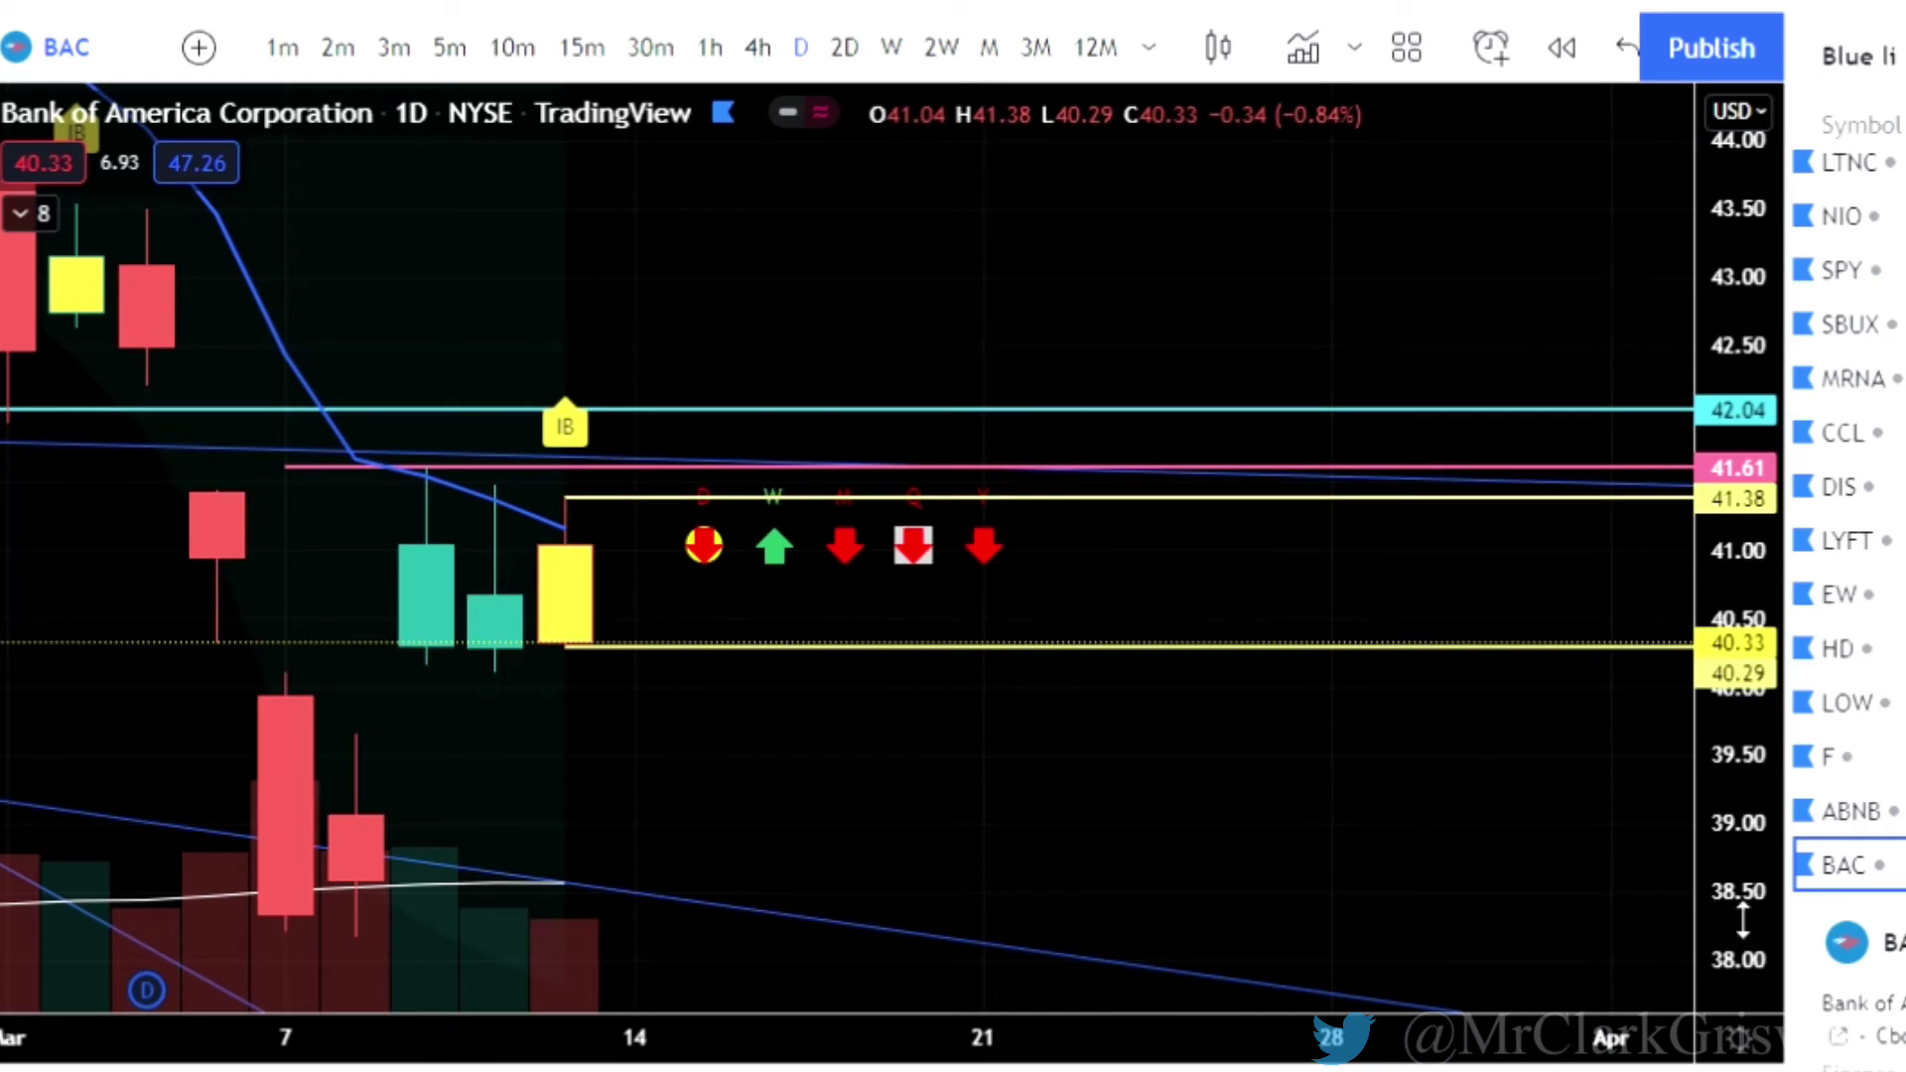
drag(1739, 925, 1740, 826)
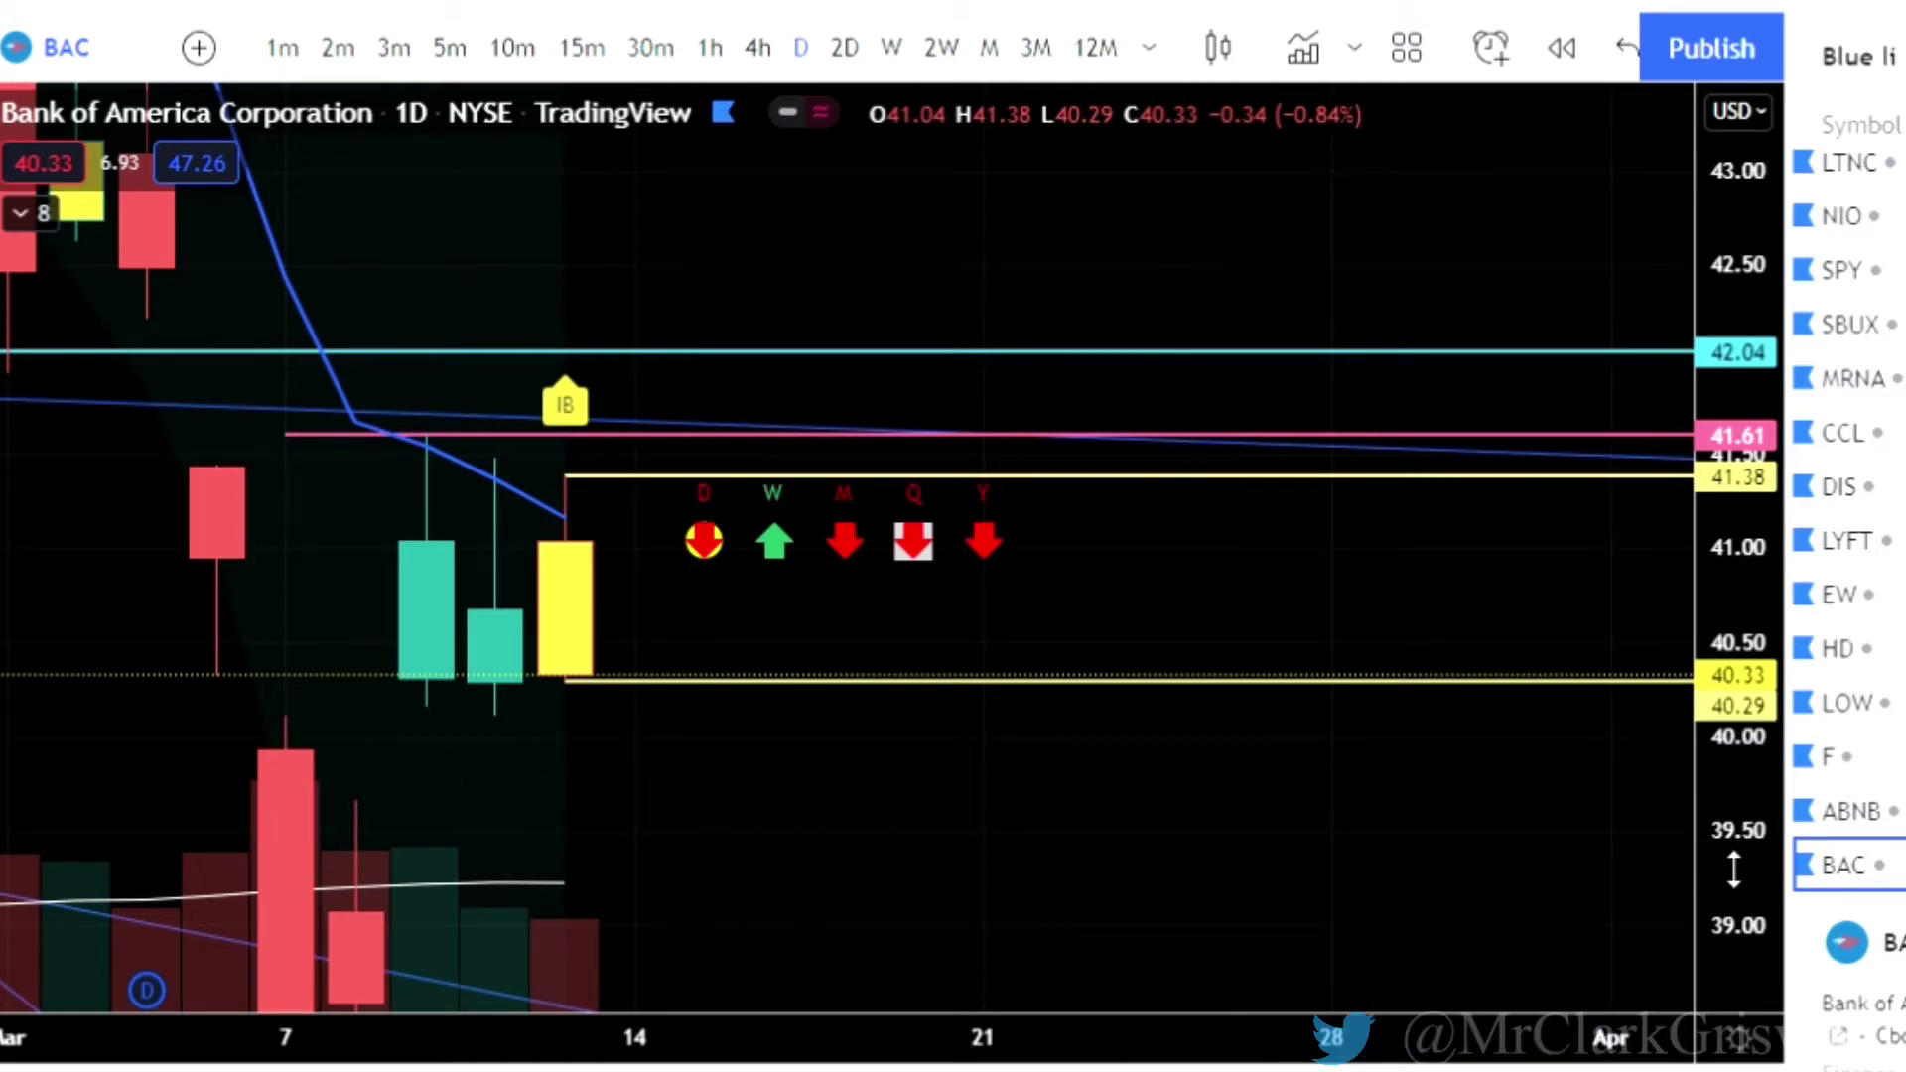
drag(1734, 870, 1734, 794)
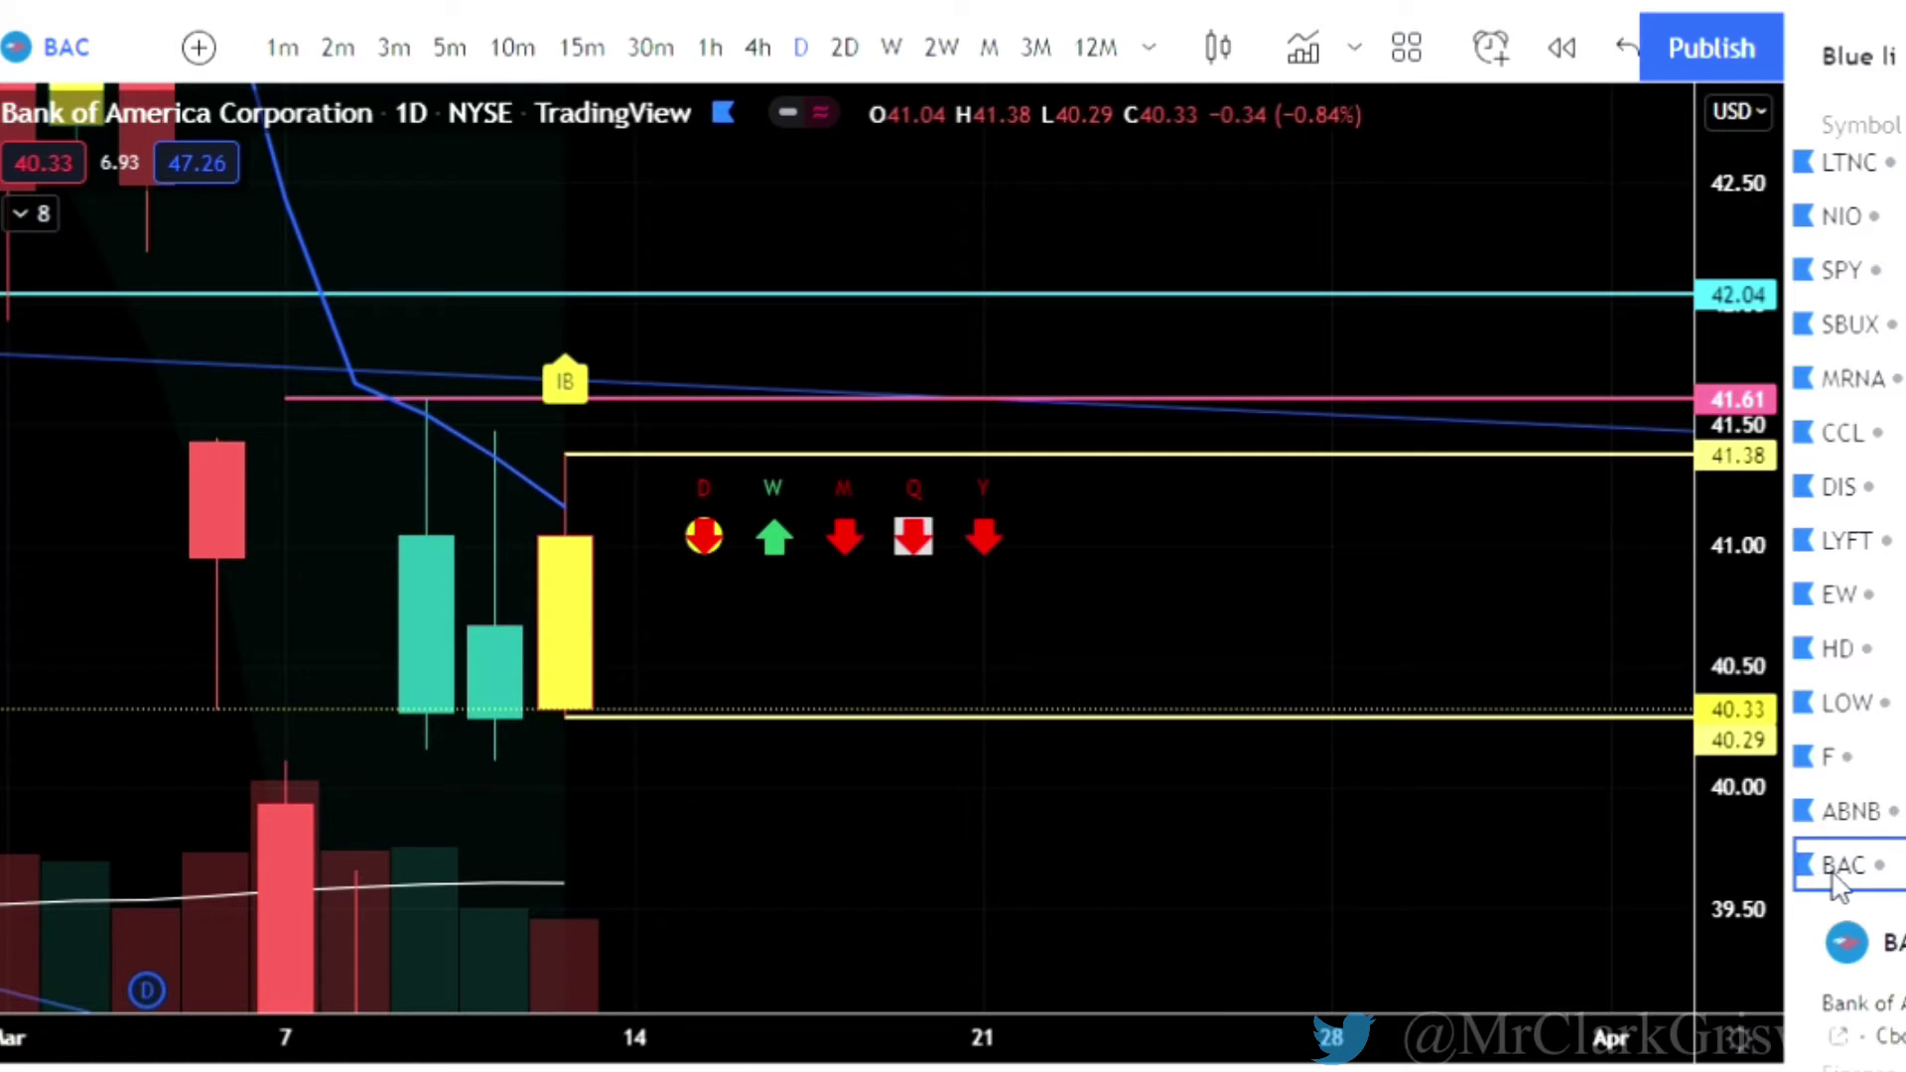
Examine the daily charts of Boeing (BA) and Salesforce (CRM) at an enlarged price scale, including the area below their yellow levels.
key(Down)
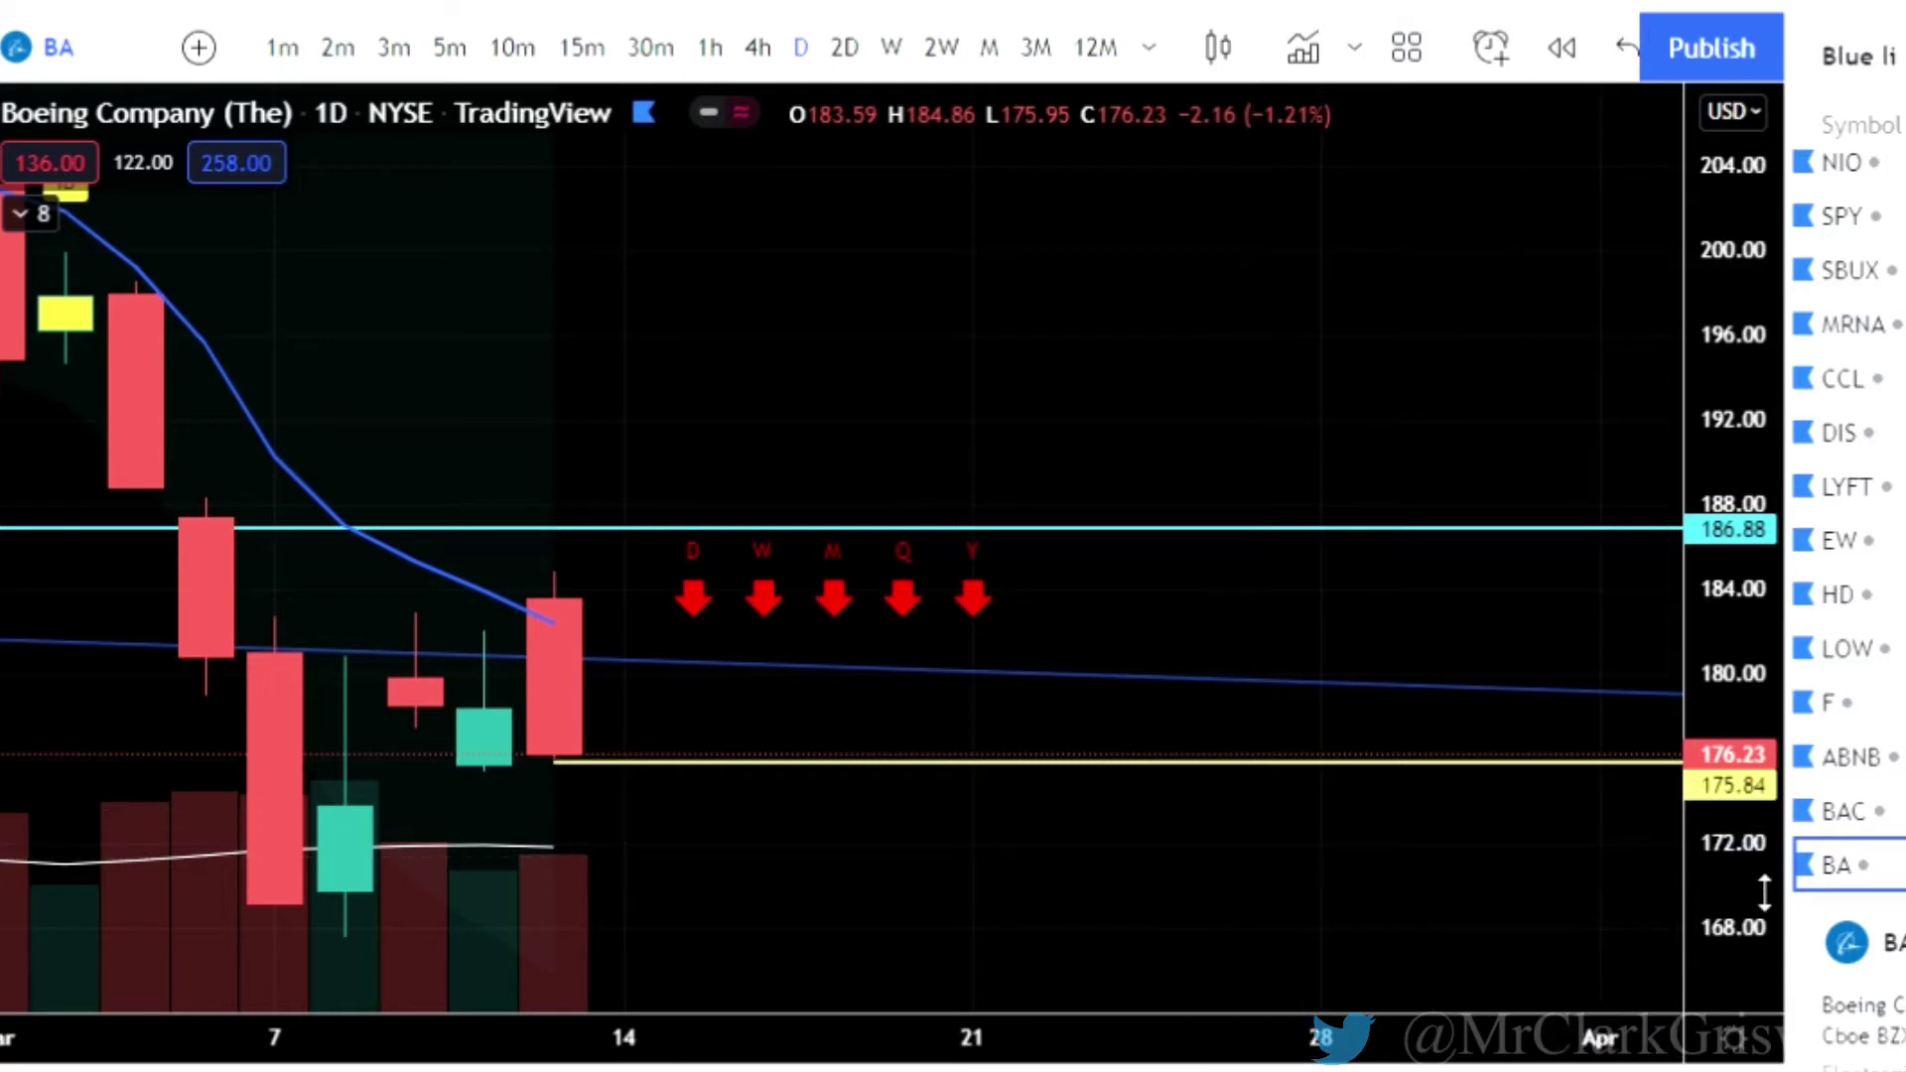
drag(1759, 879, 1456, 737)
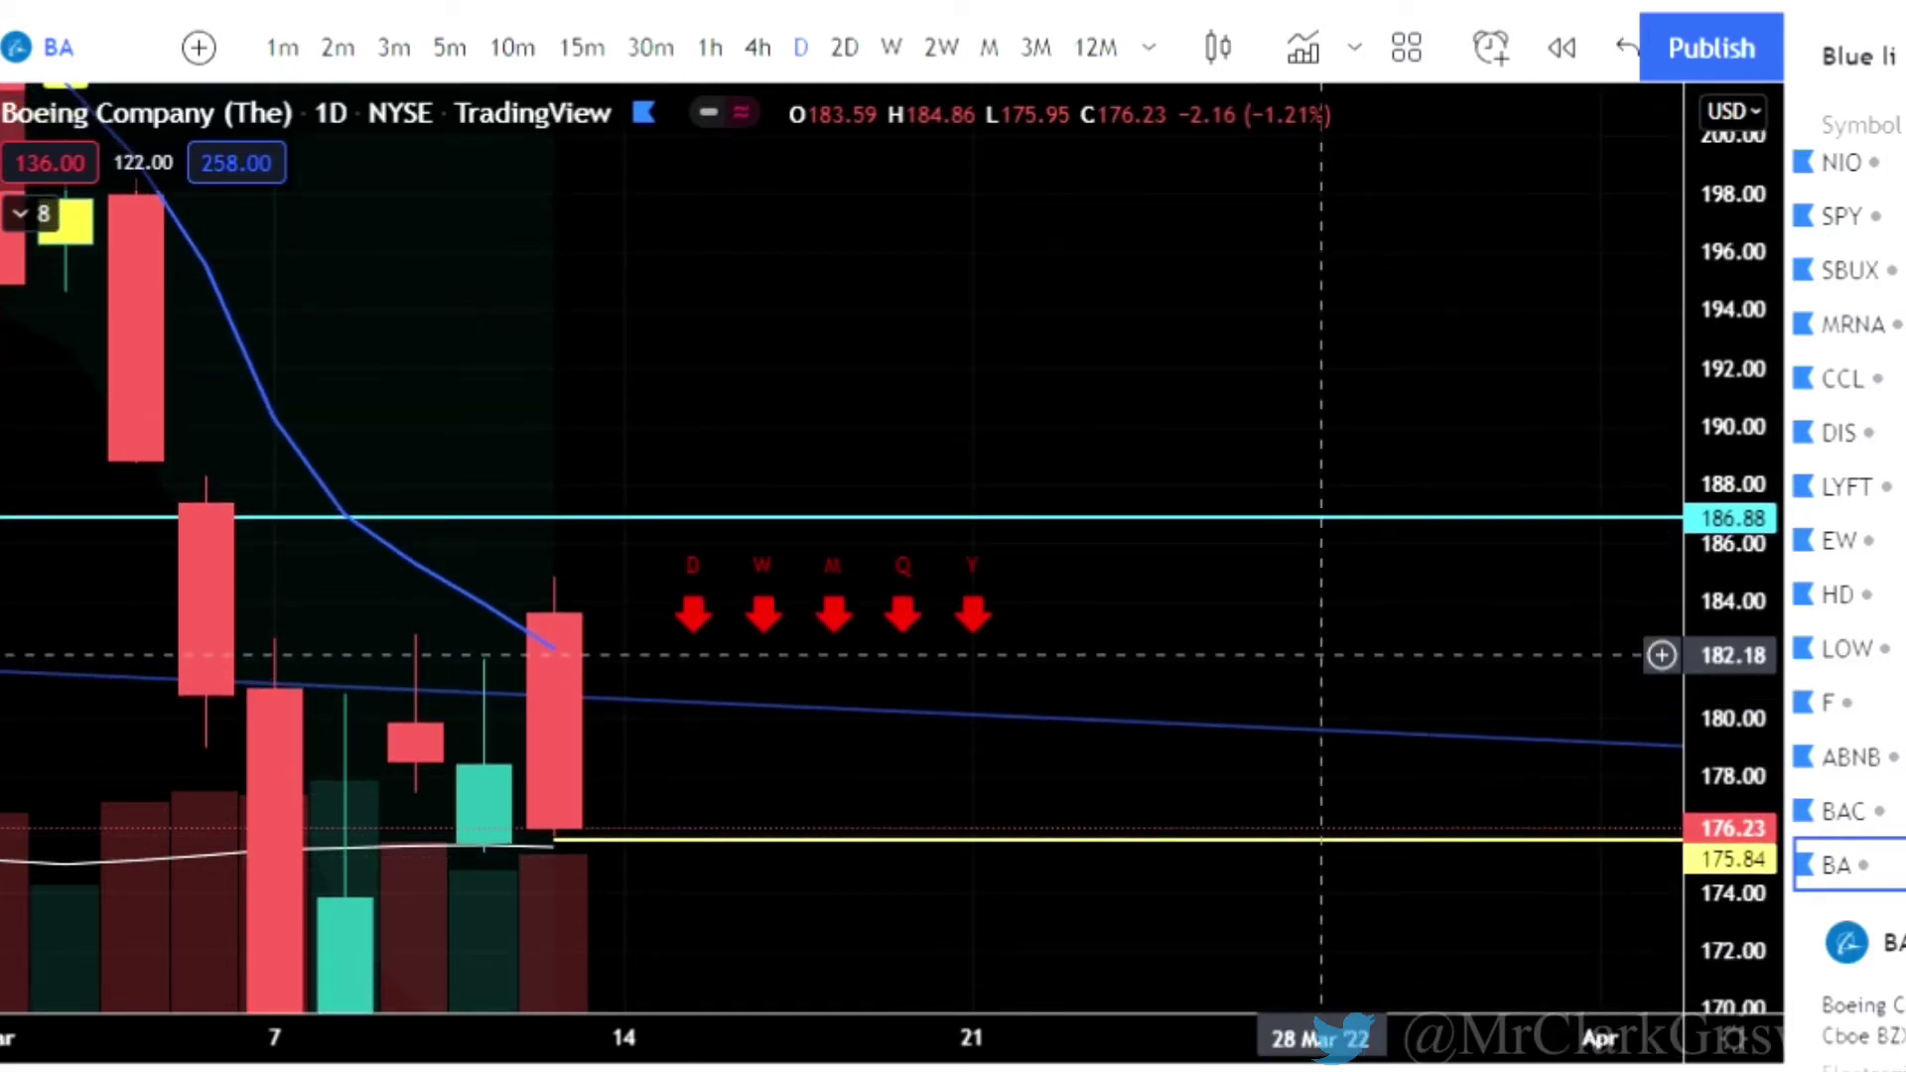
drag(1346, 648, 1285, 434)
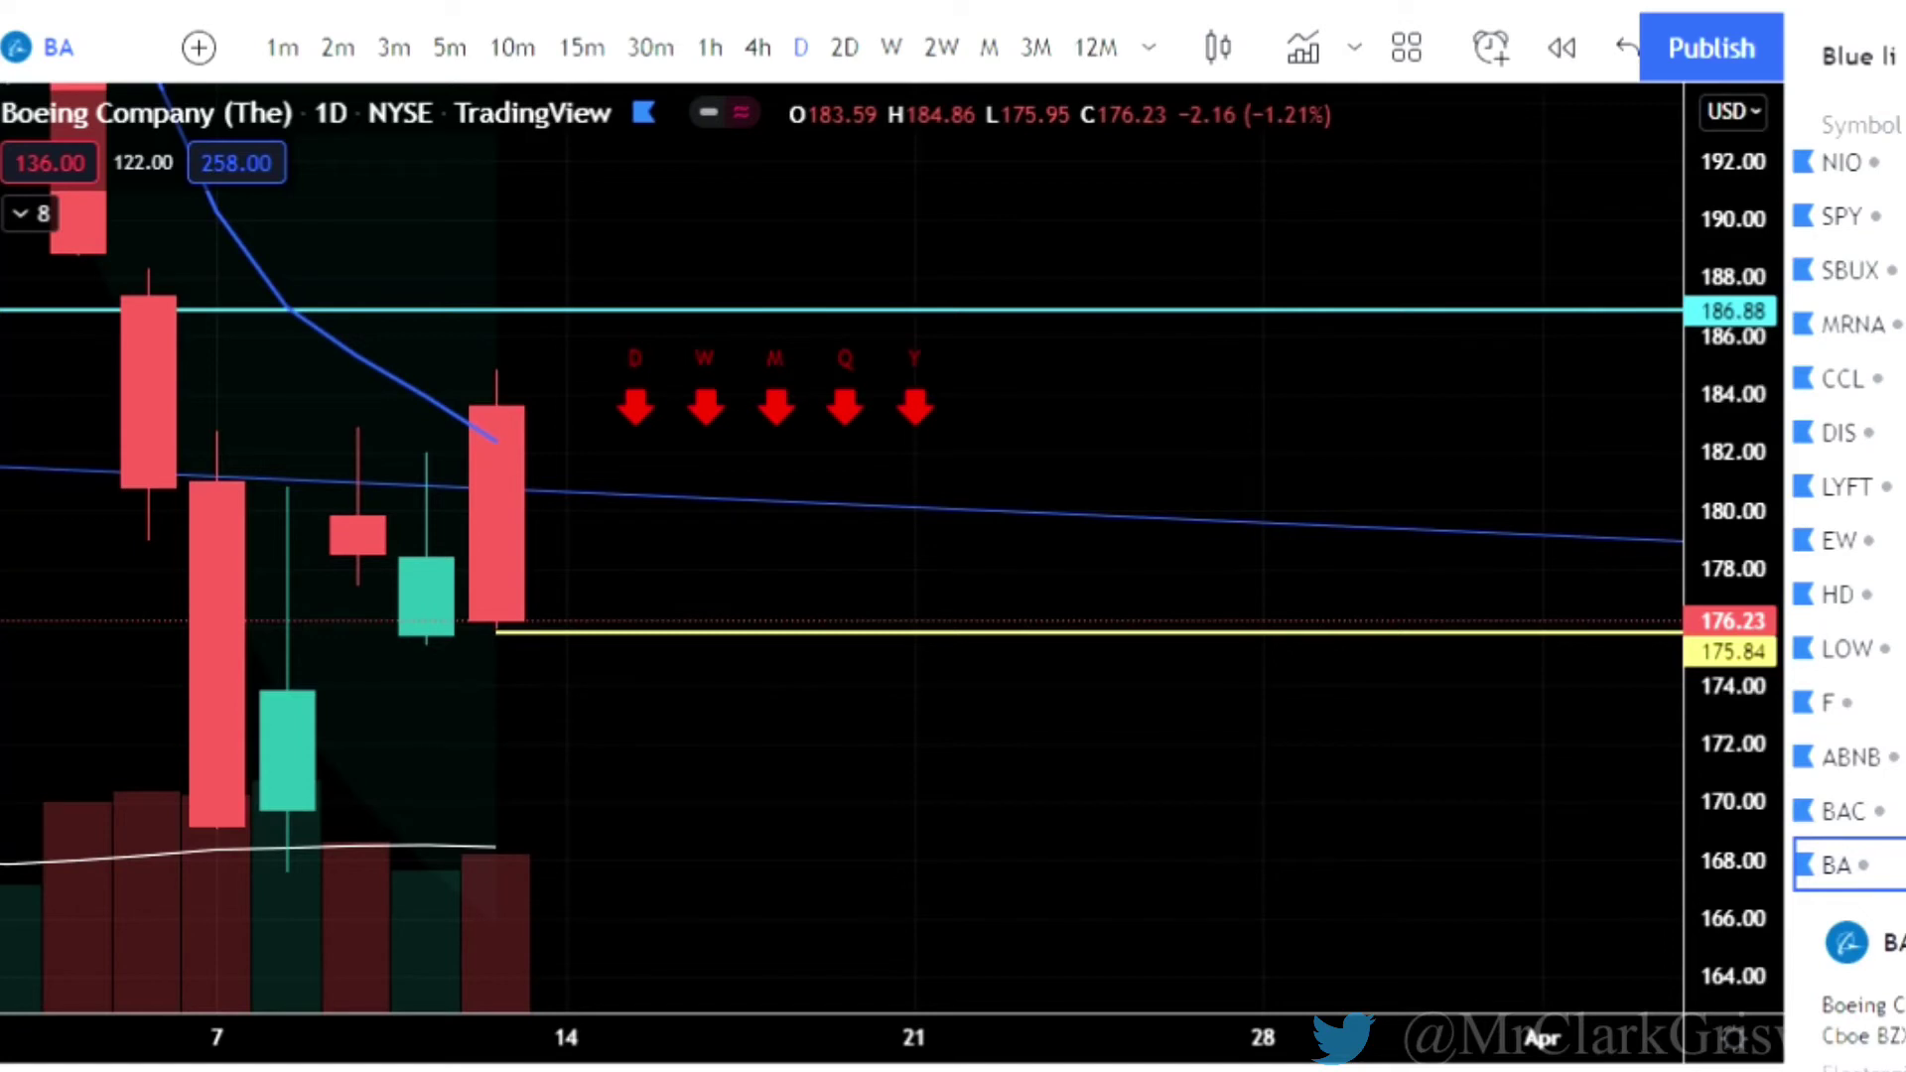
key(Down)
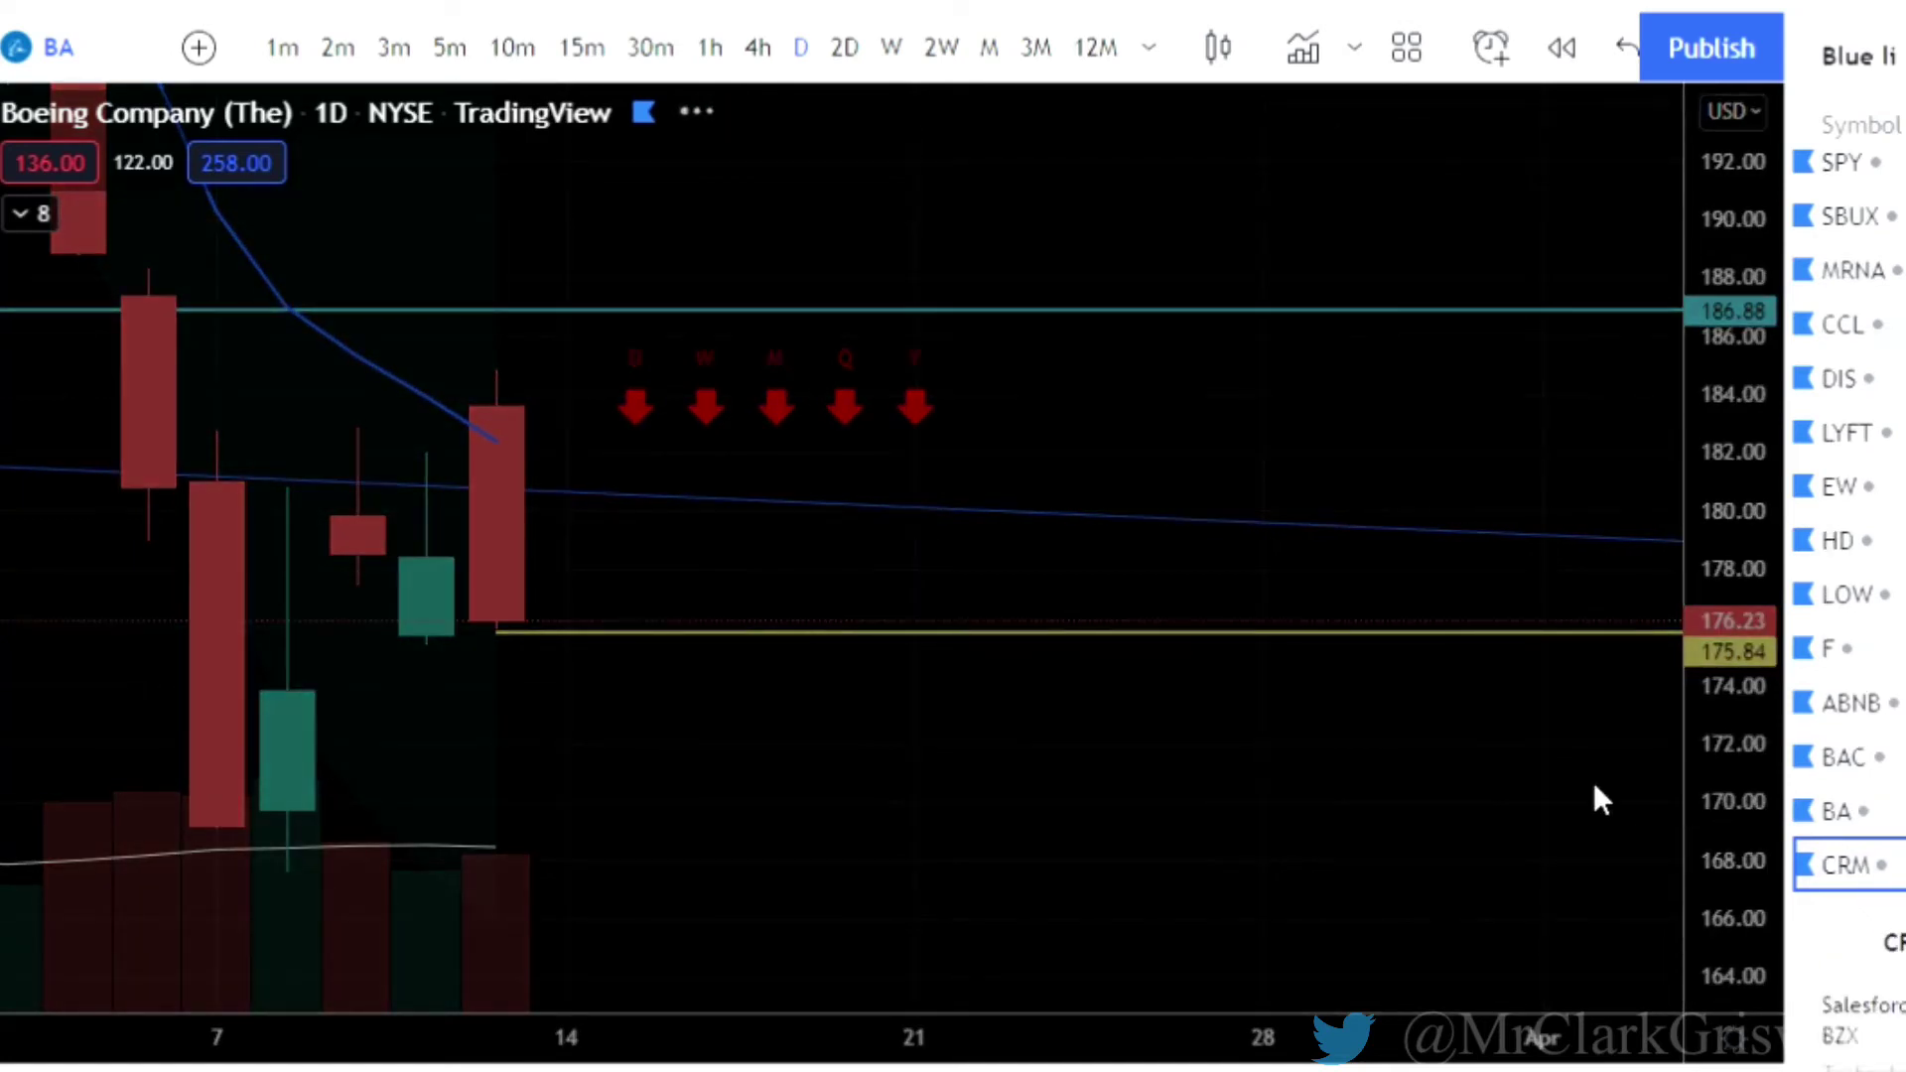
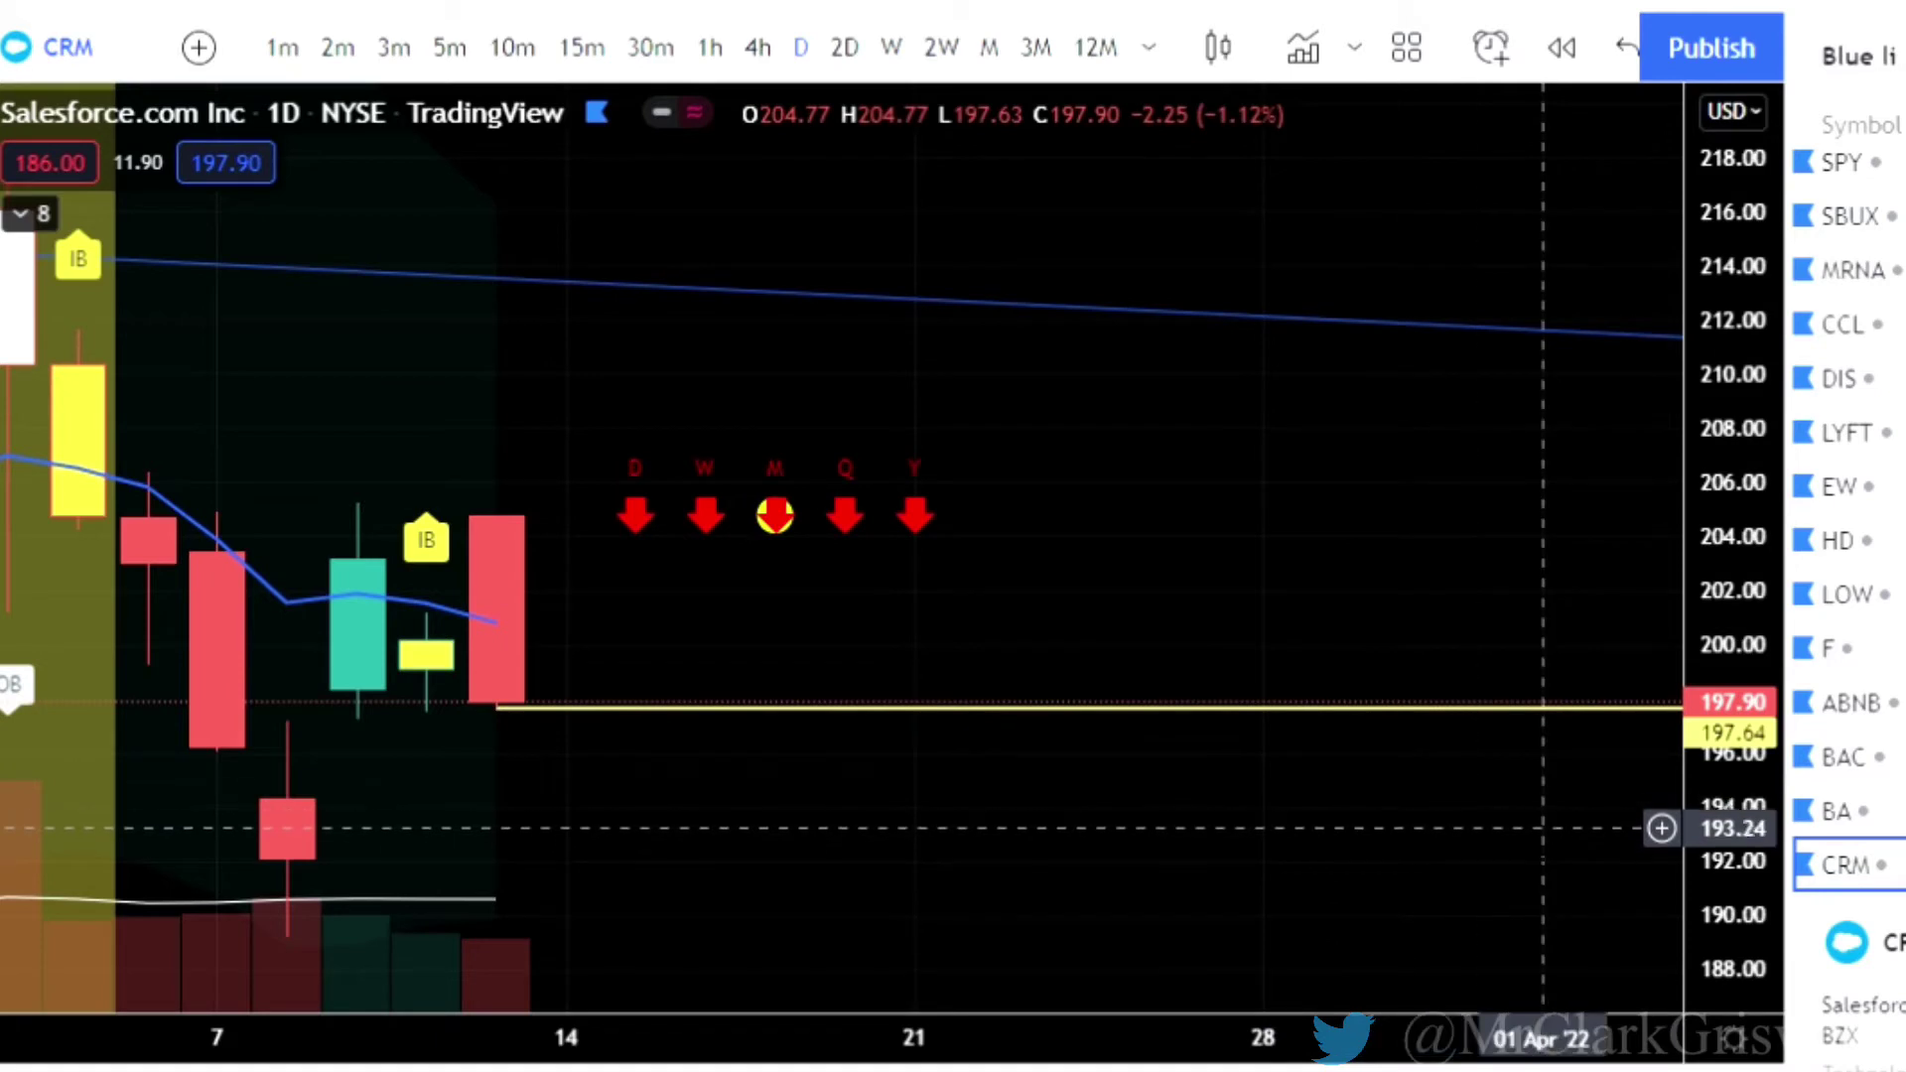
drag(1733, 884, 1738, 635)
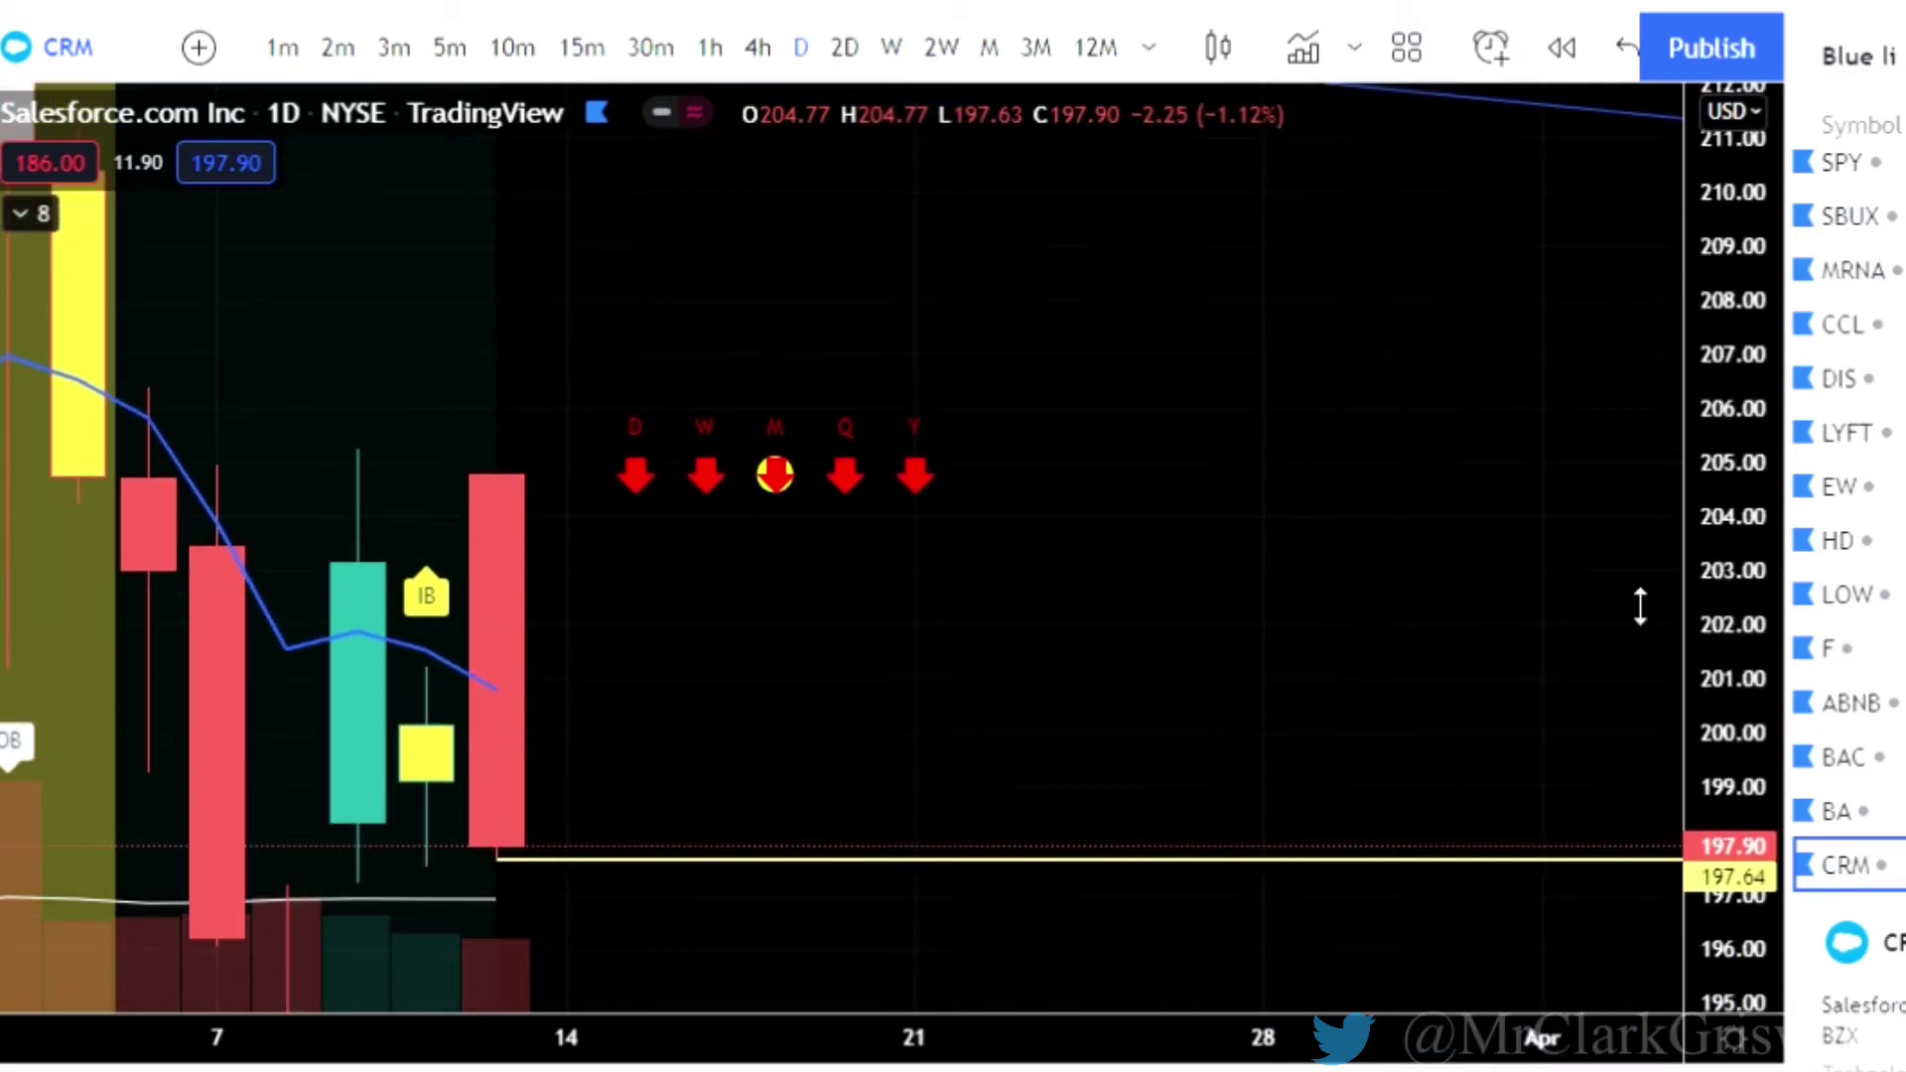
drag(978, 711, 1062, 395)
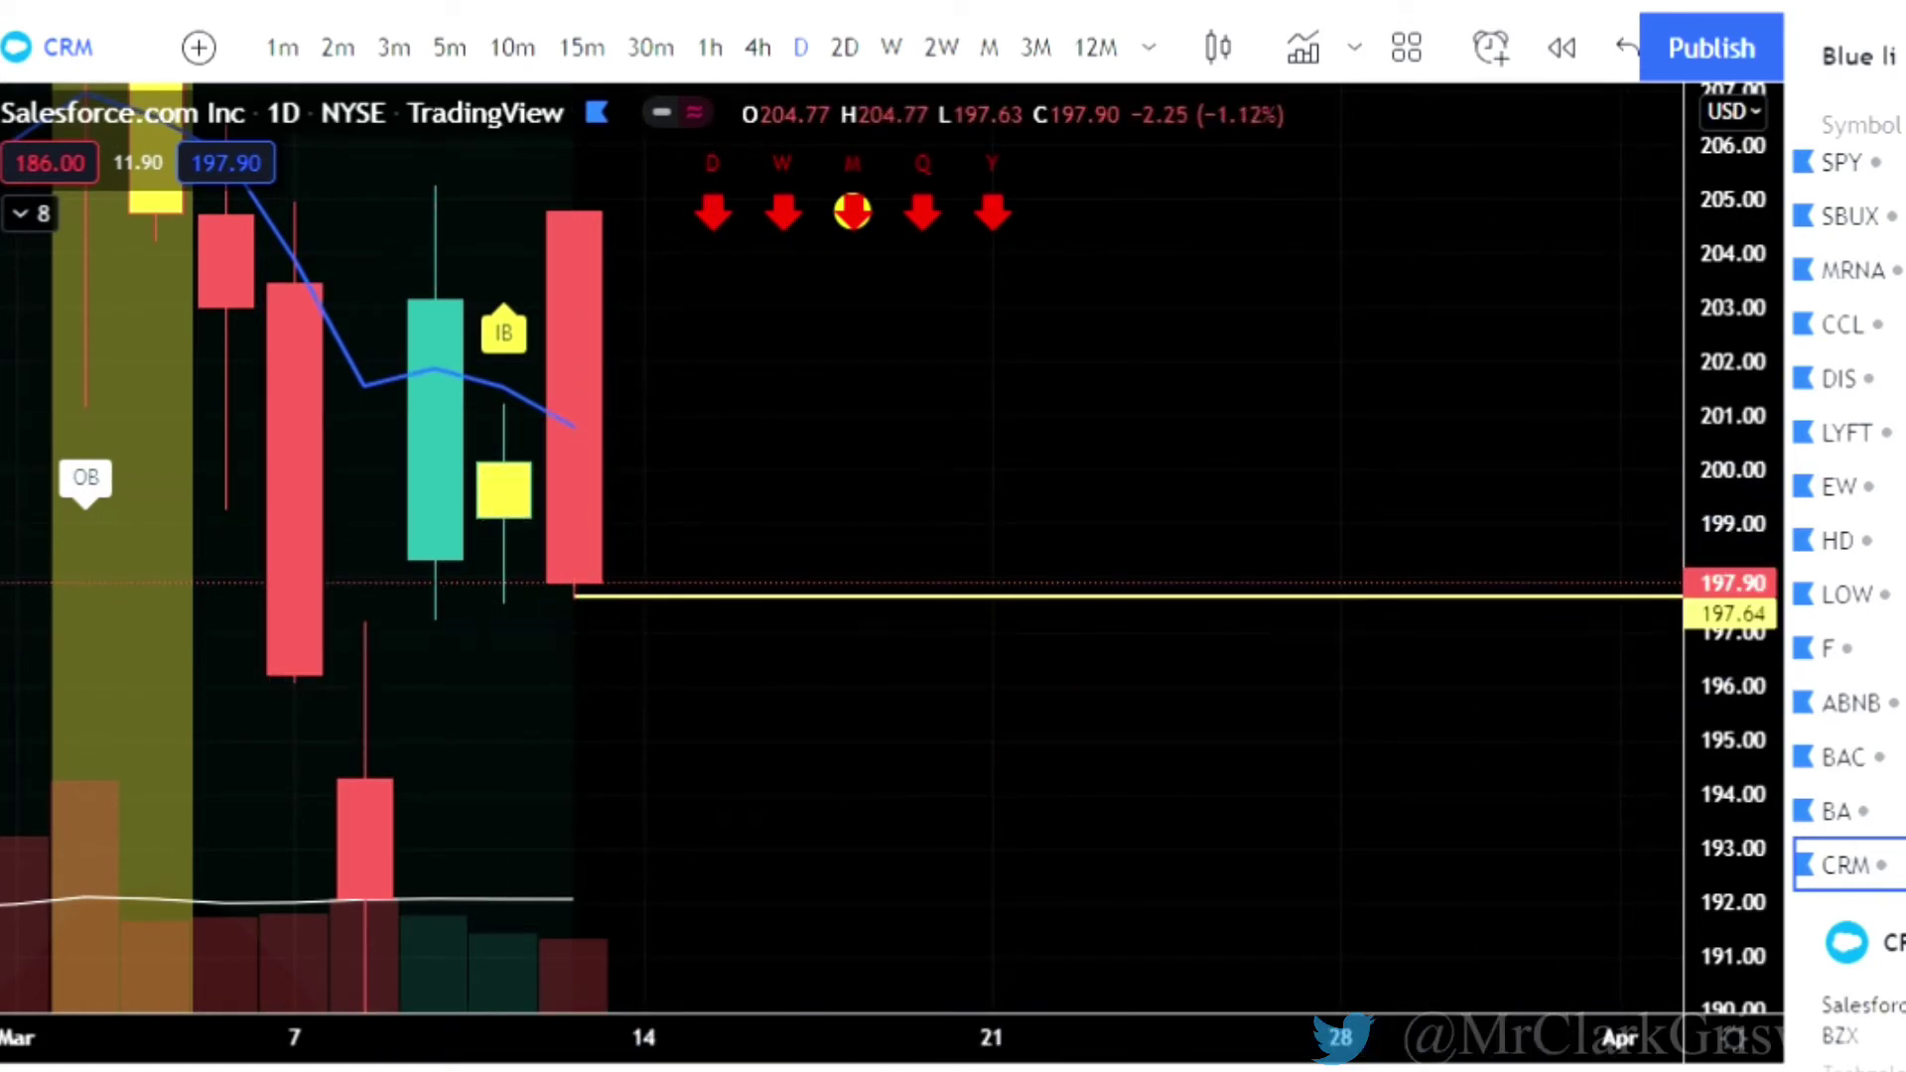
Review the daily charts of Goldman Sachs (GS), Robinhood (HOOD), JPM and Keurig Dr Pepper (KDP) against their marked levels.
key(Down)
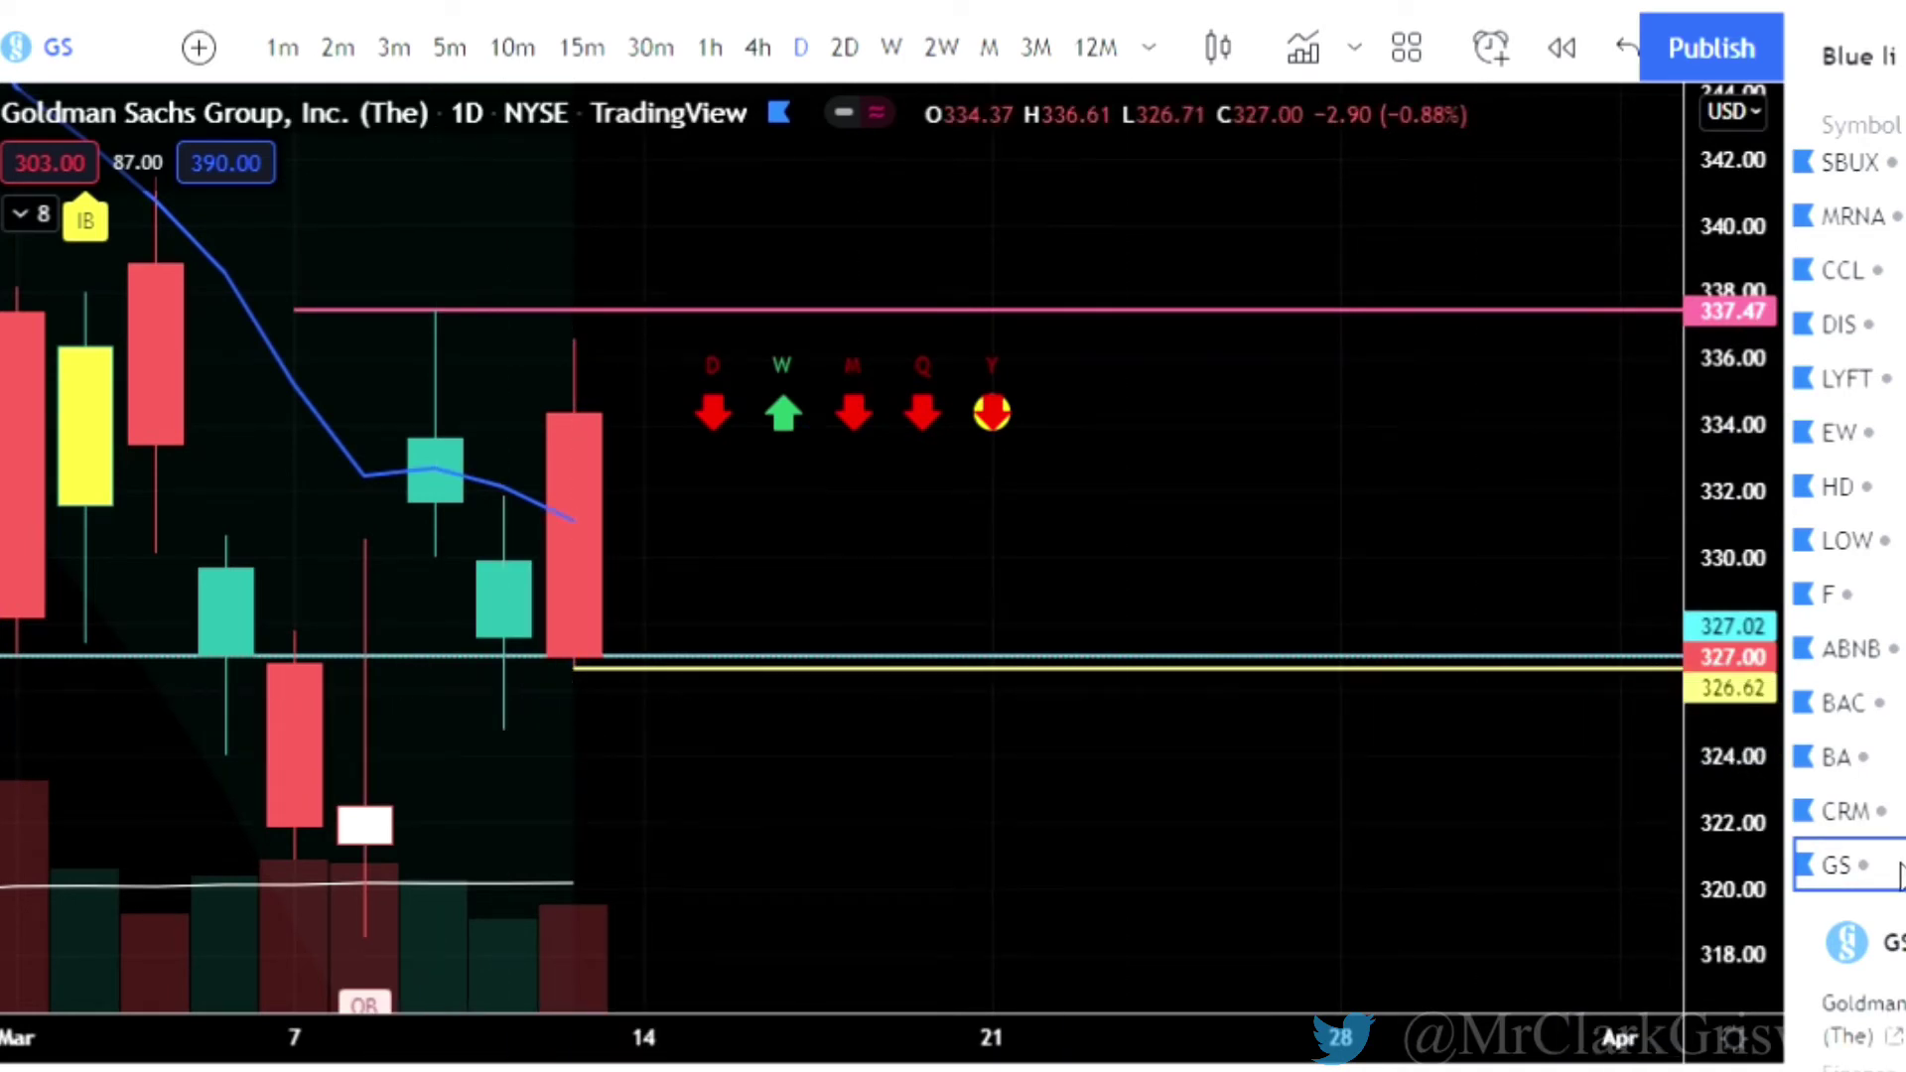
scroll(1894, 906, down, 2)
click(1837, 820)
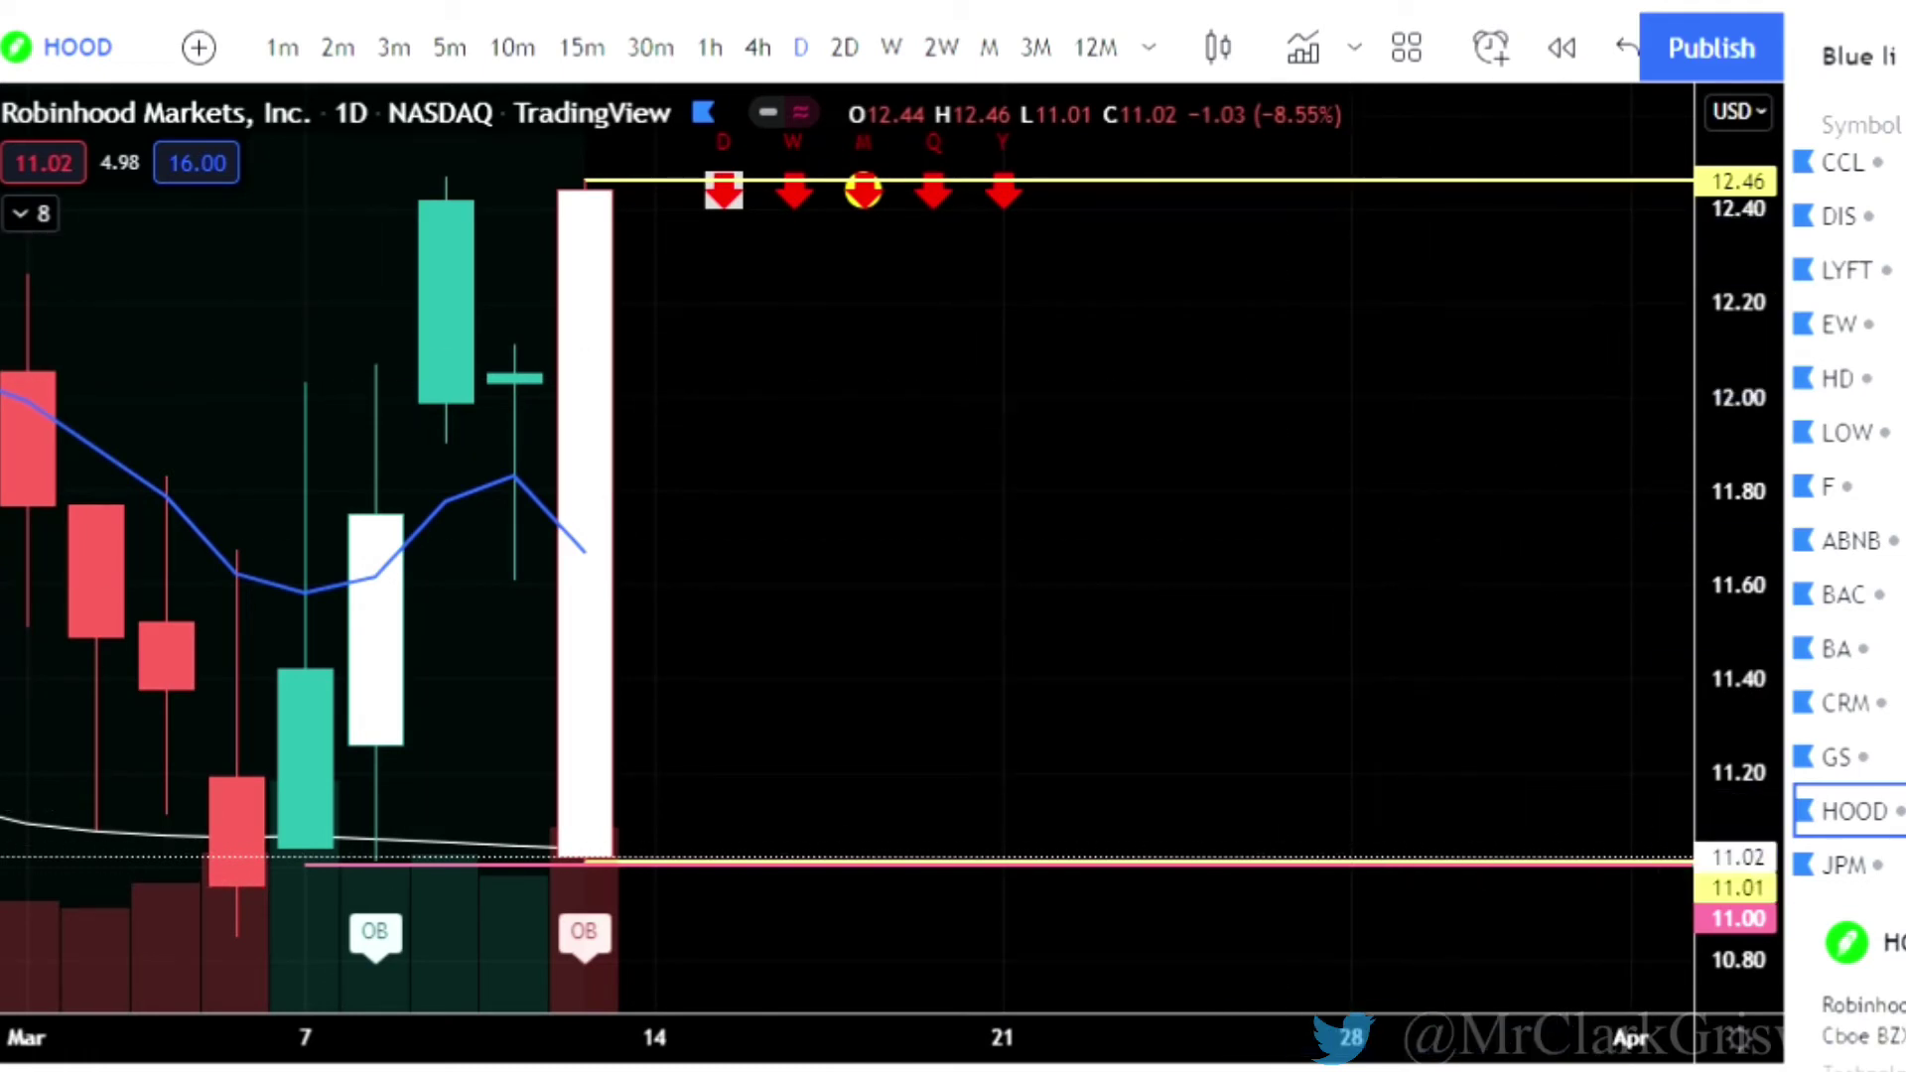
click(1845, 865)
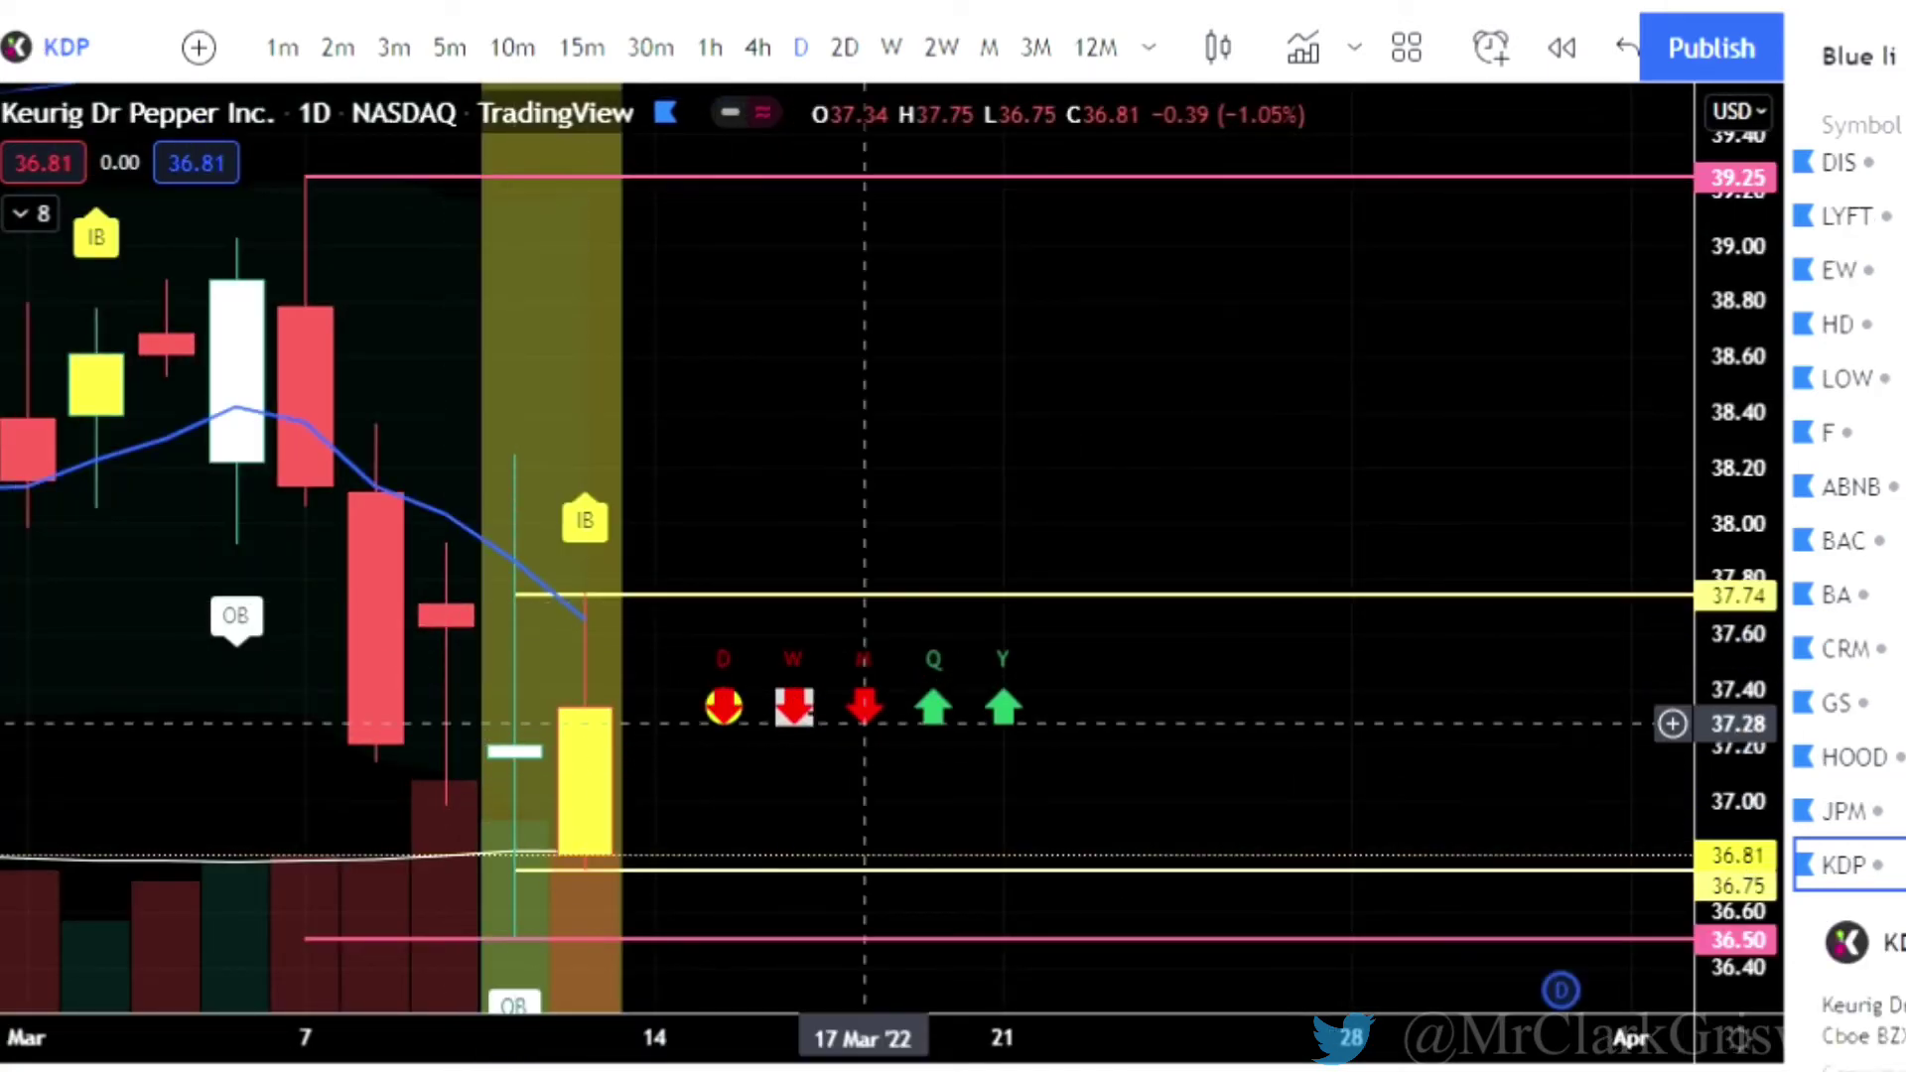
drag(1284, 791, 1351, 556)
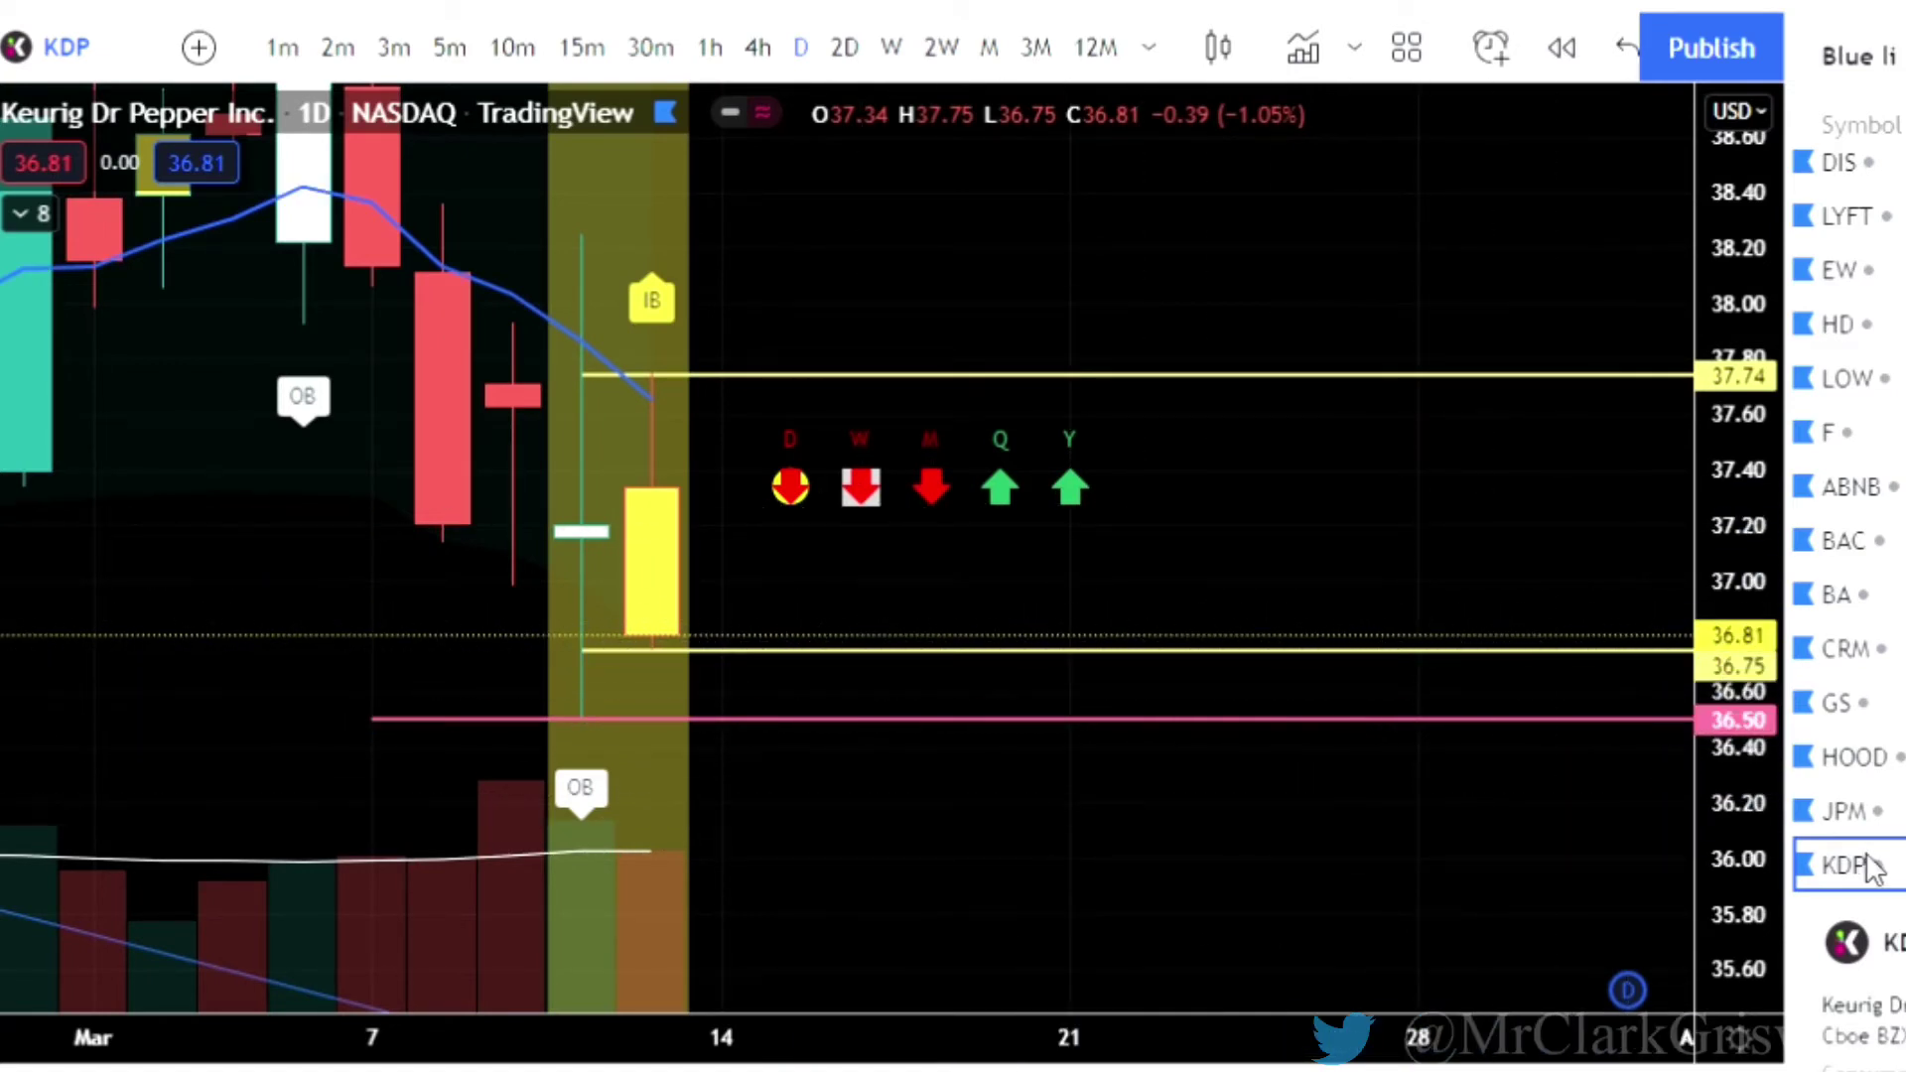
Review the daily charts of Mastercard (MA), MGM Resorts (MGM), Monster Beverage (MNST), Morgan Stanley (MS) and Microsoft (MSFT).
key(Down)
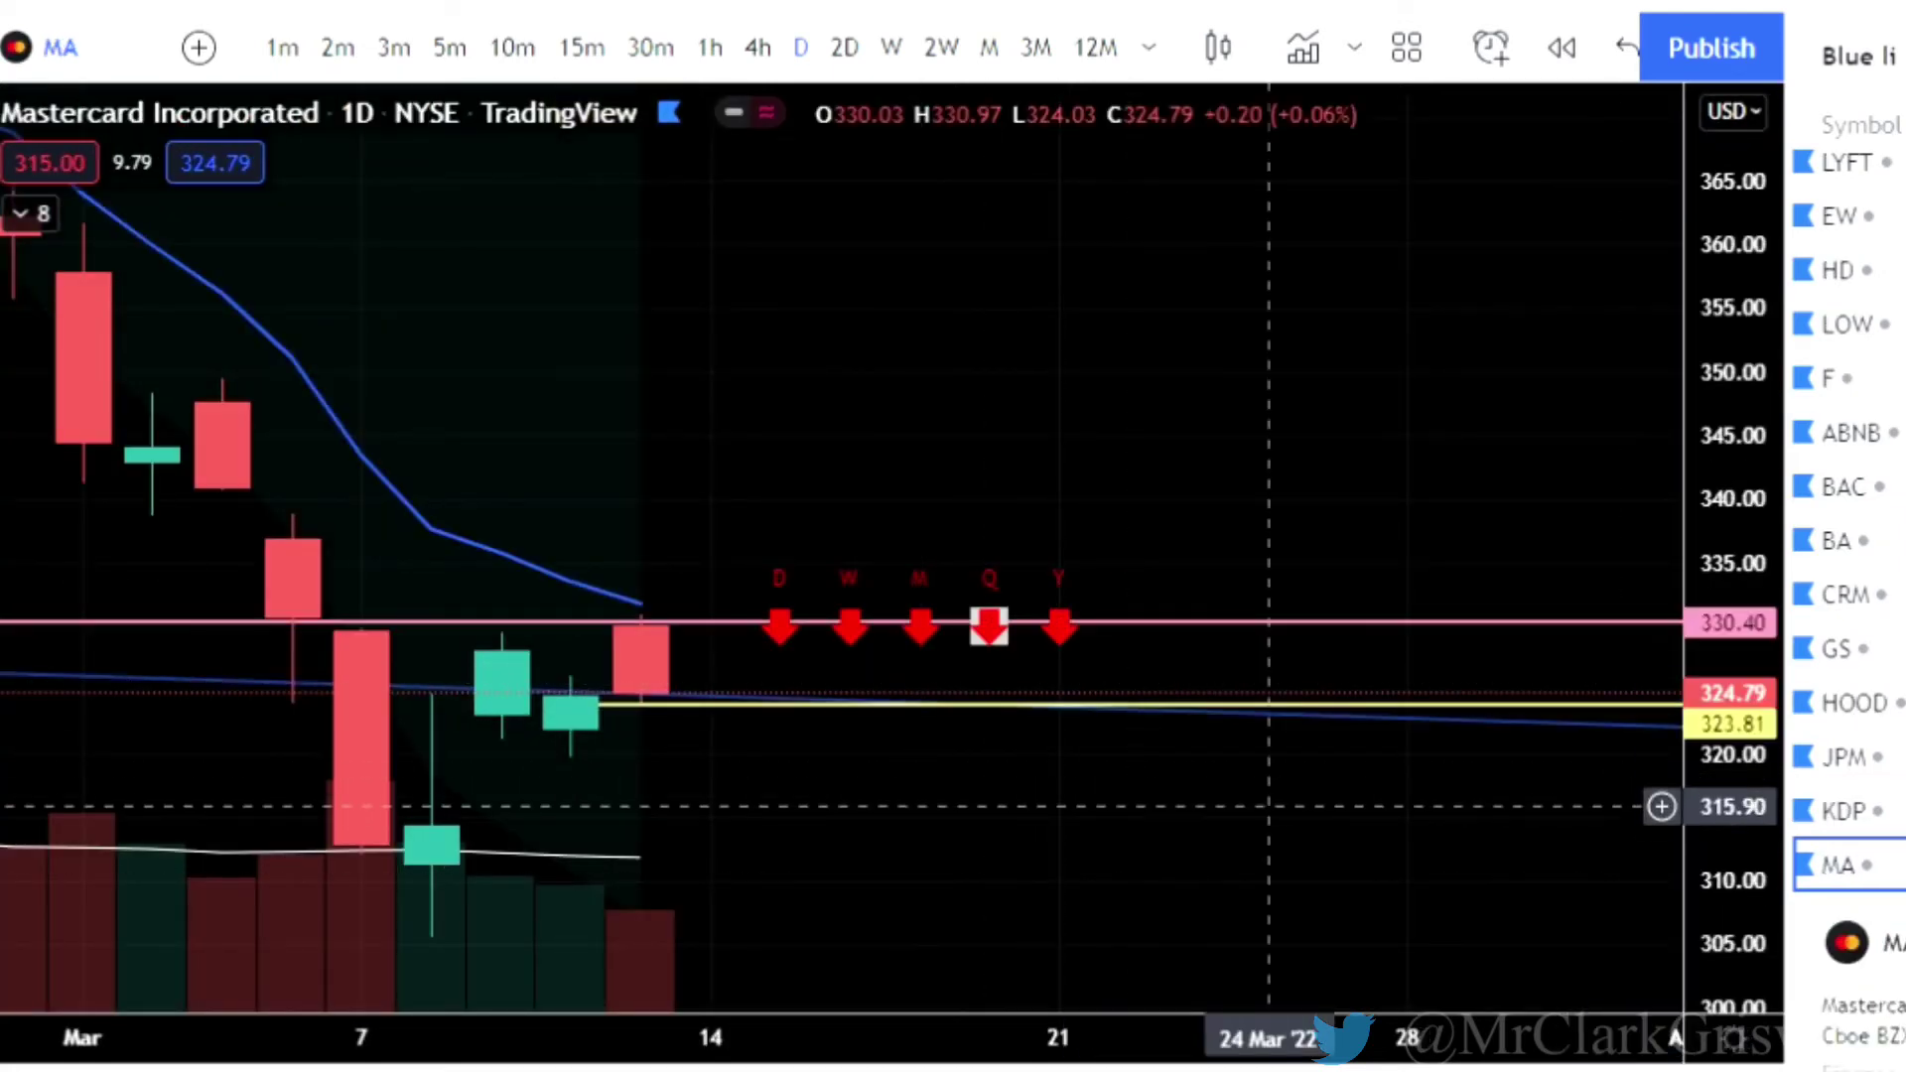
drag(1269, 822, 1324, 711)
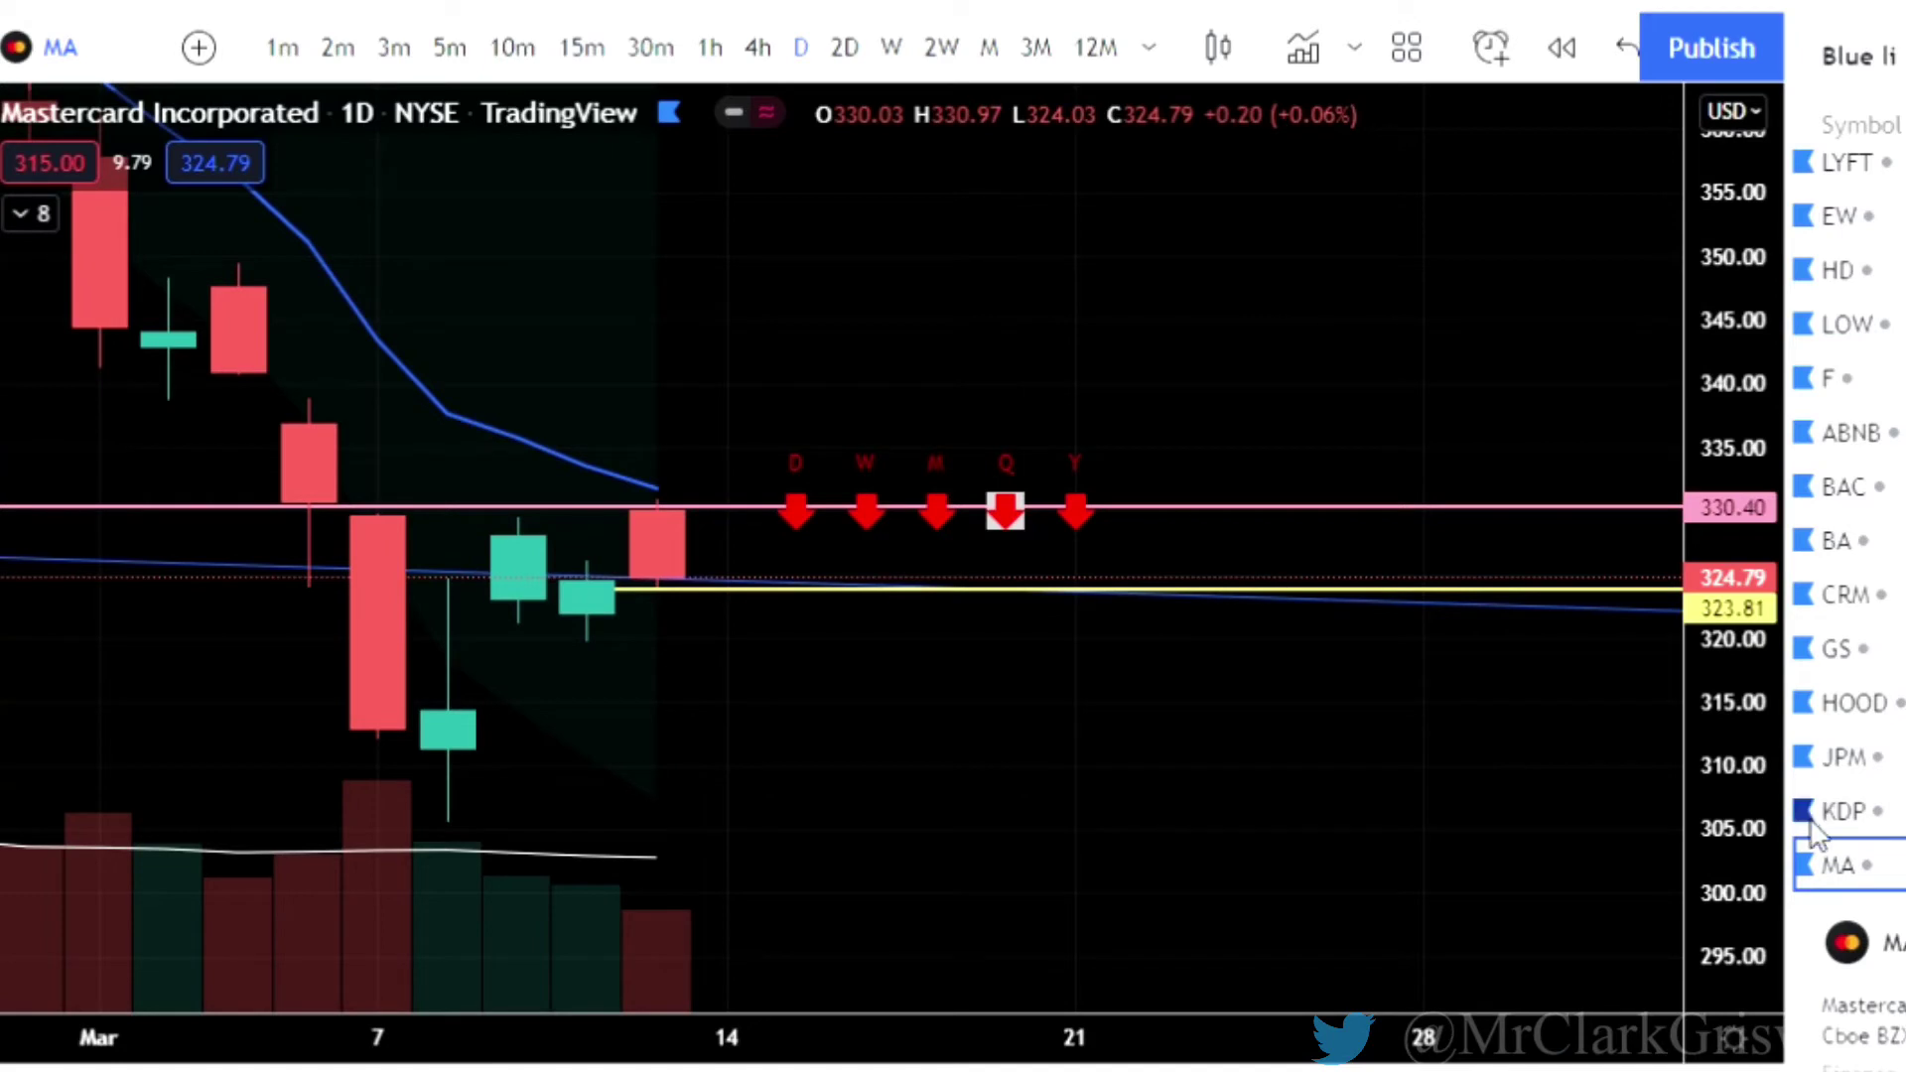
key(Down)
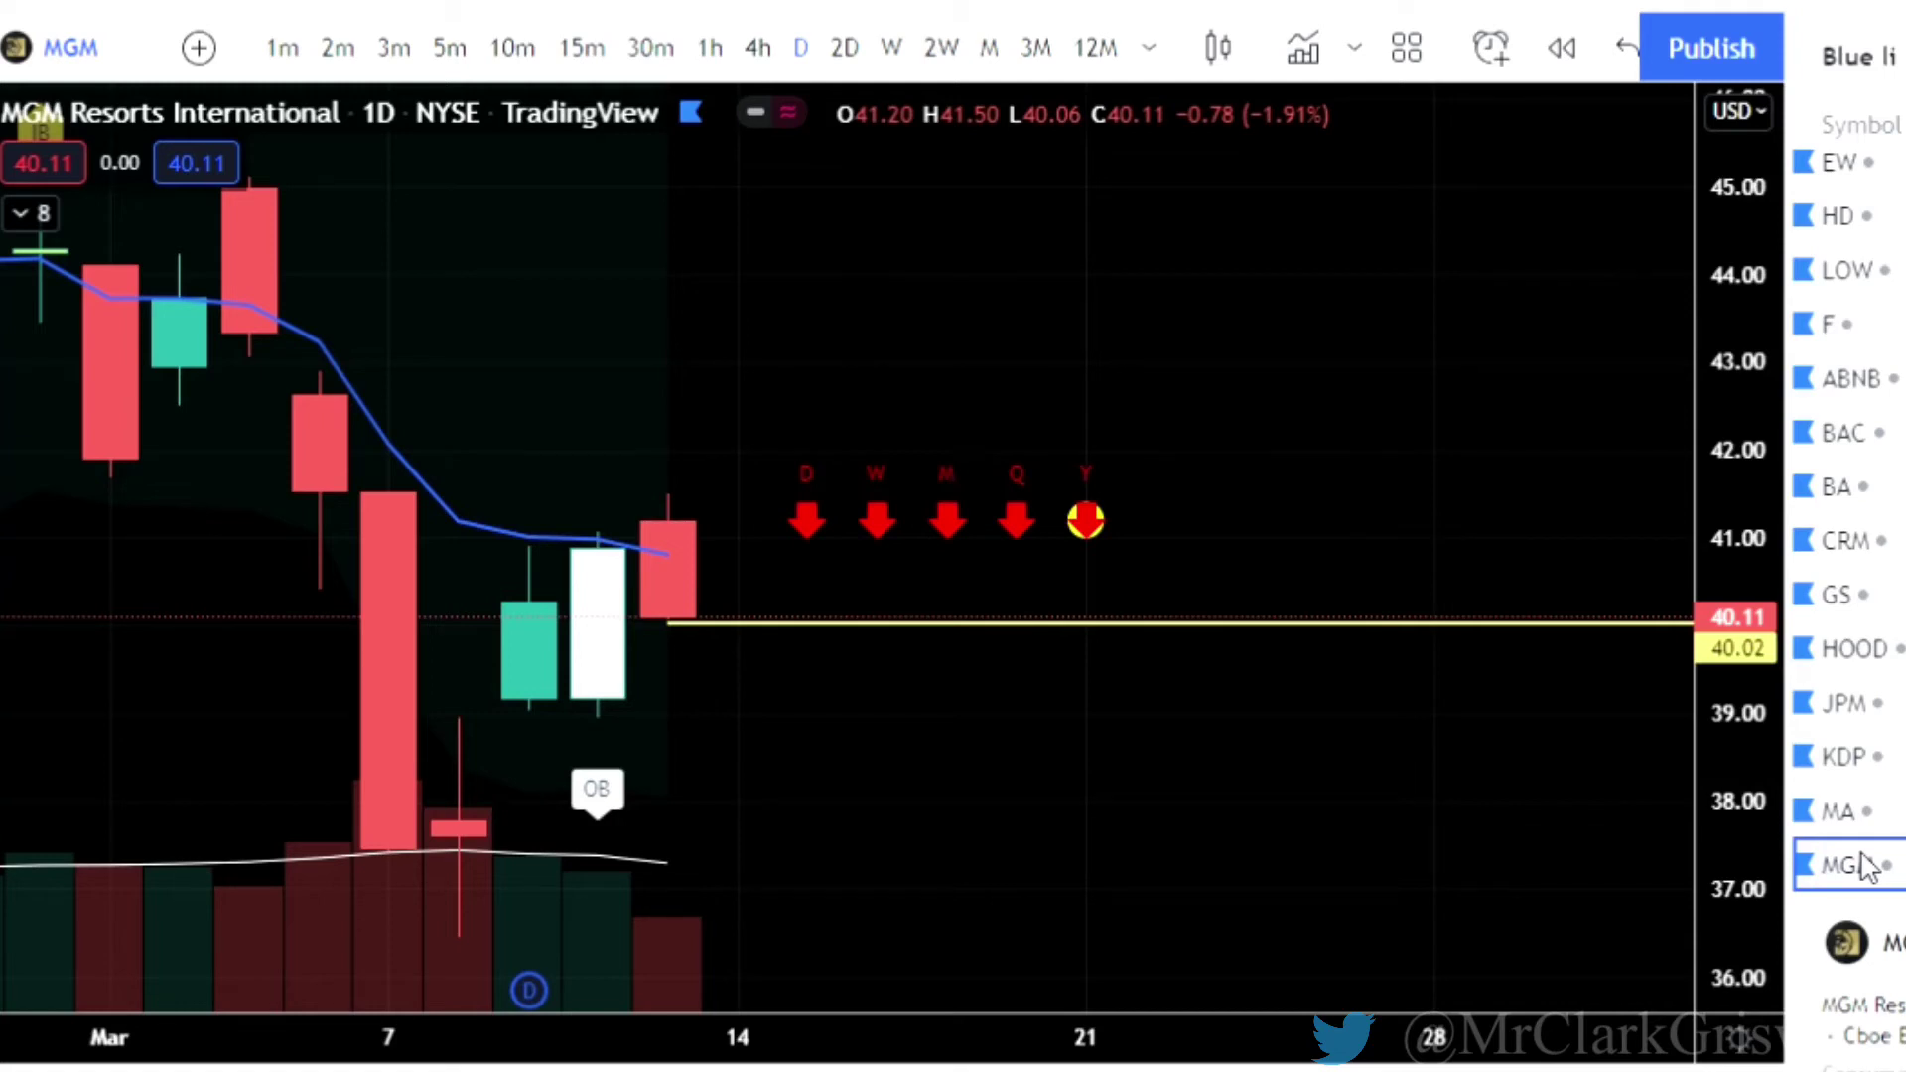
key(Down)
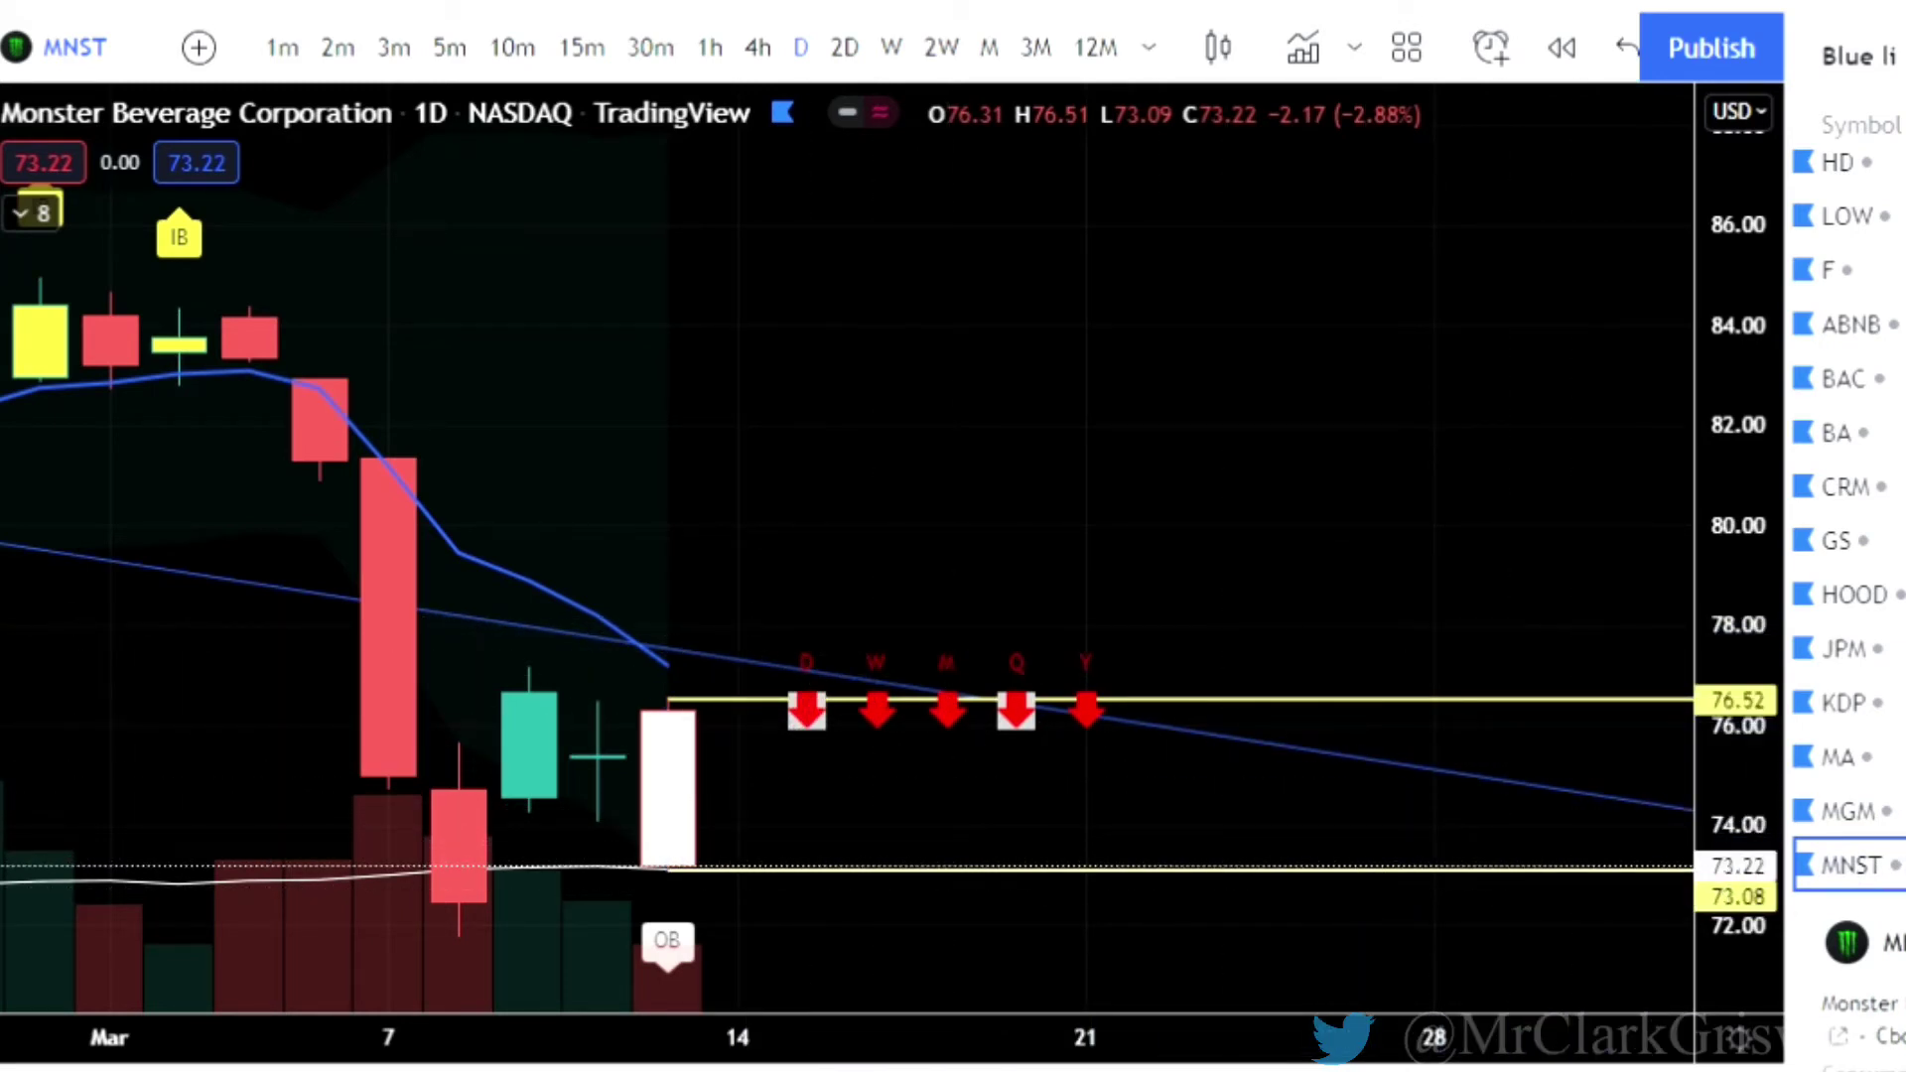
key(Down)
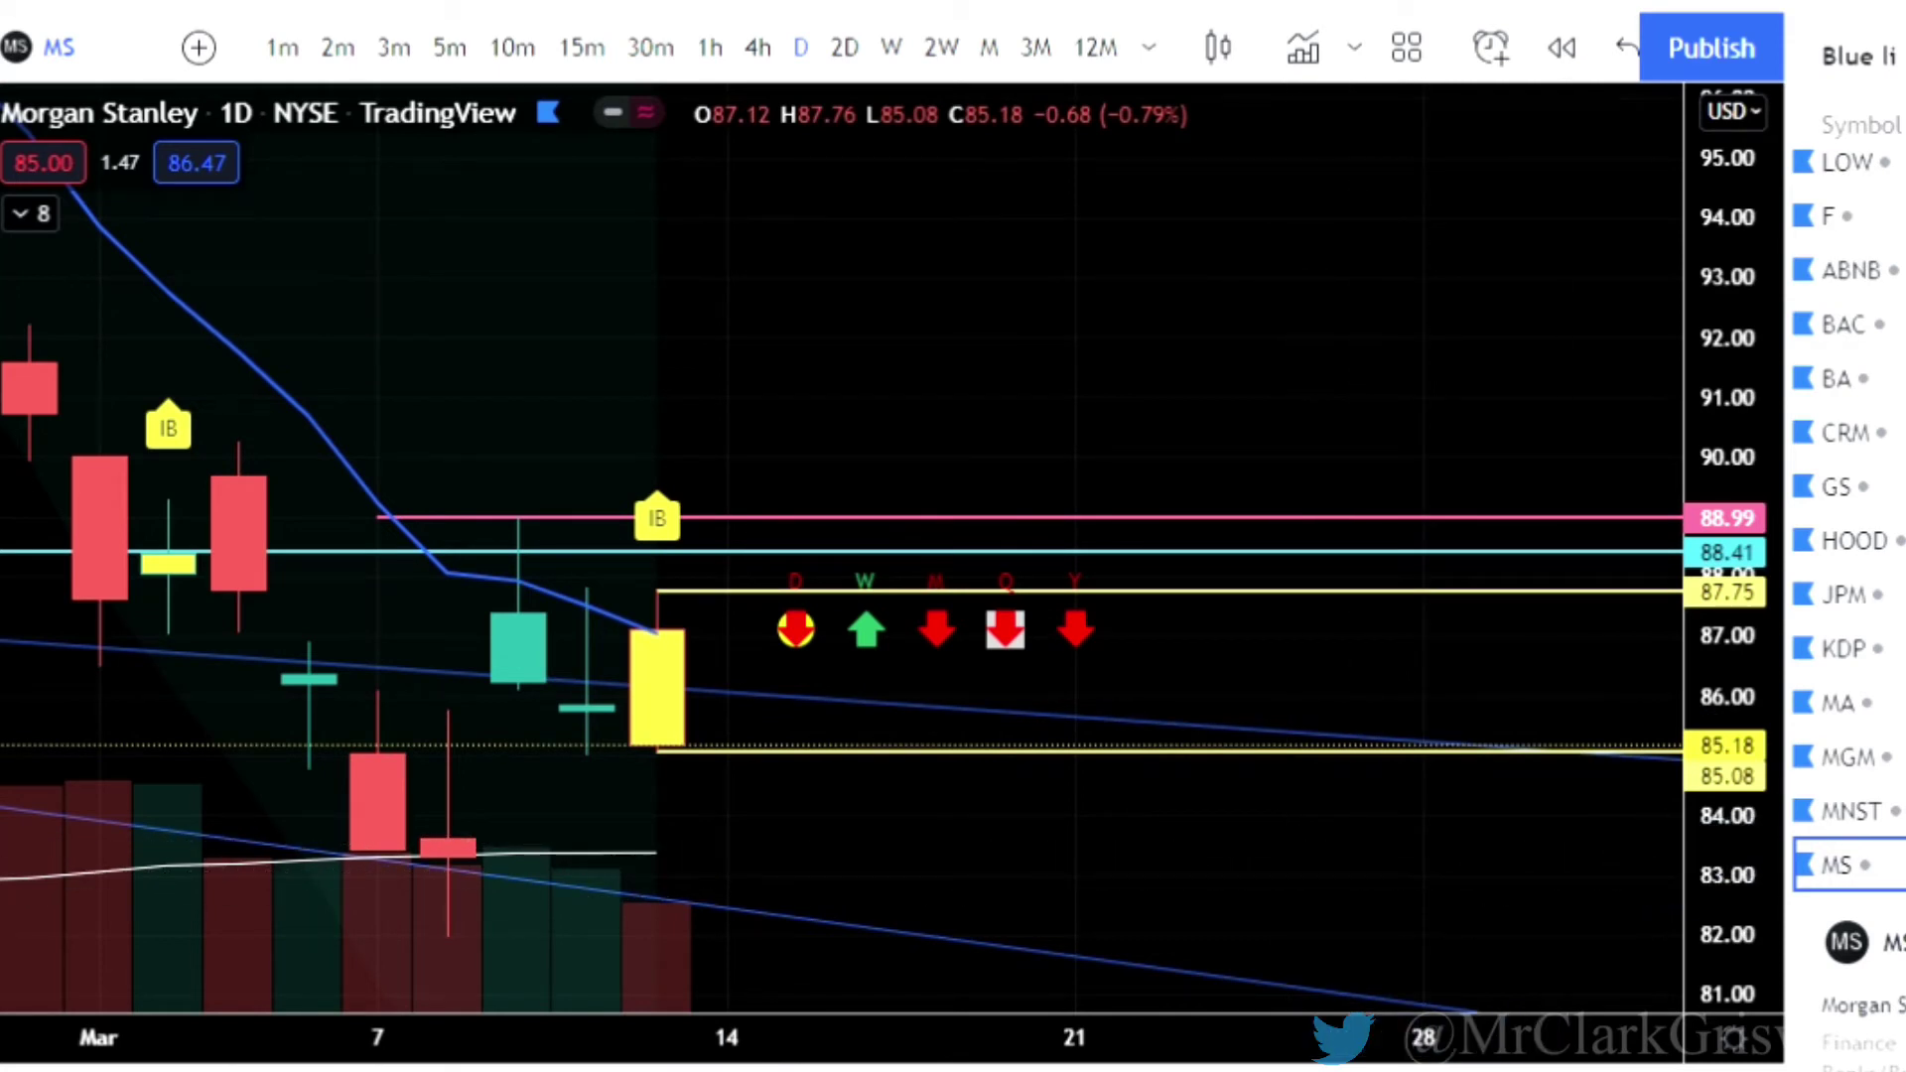
key(Down)
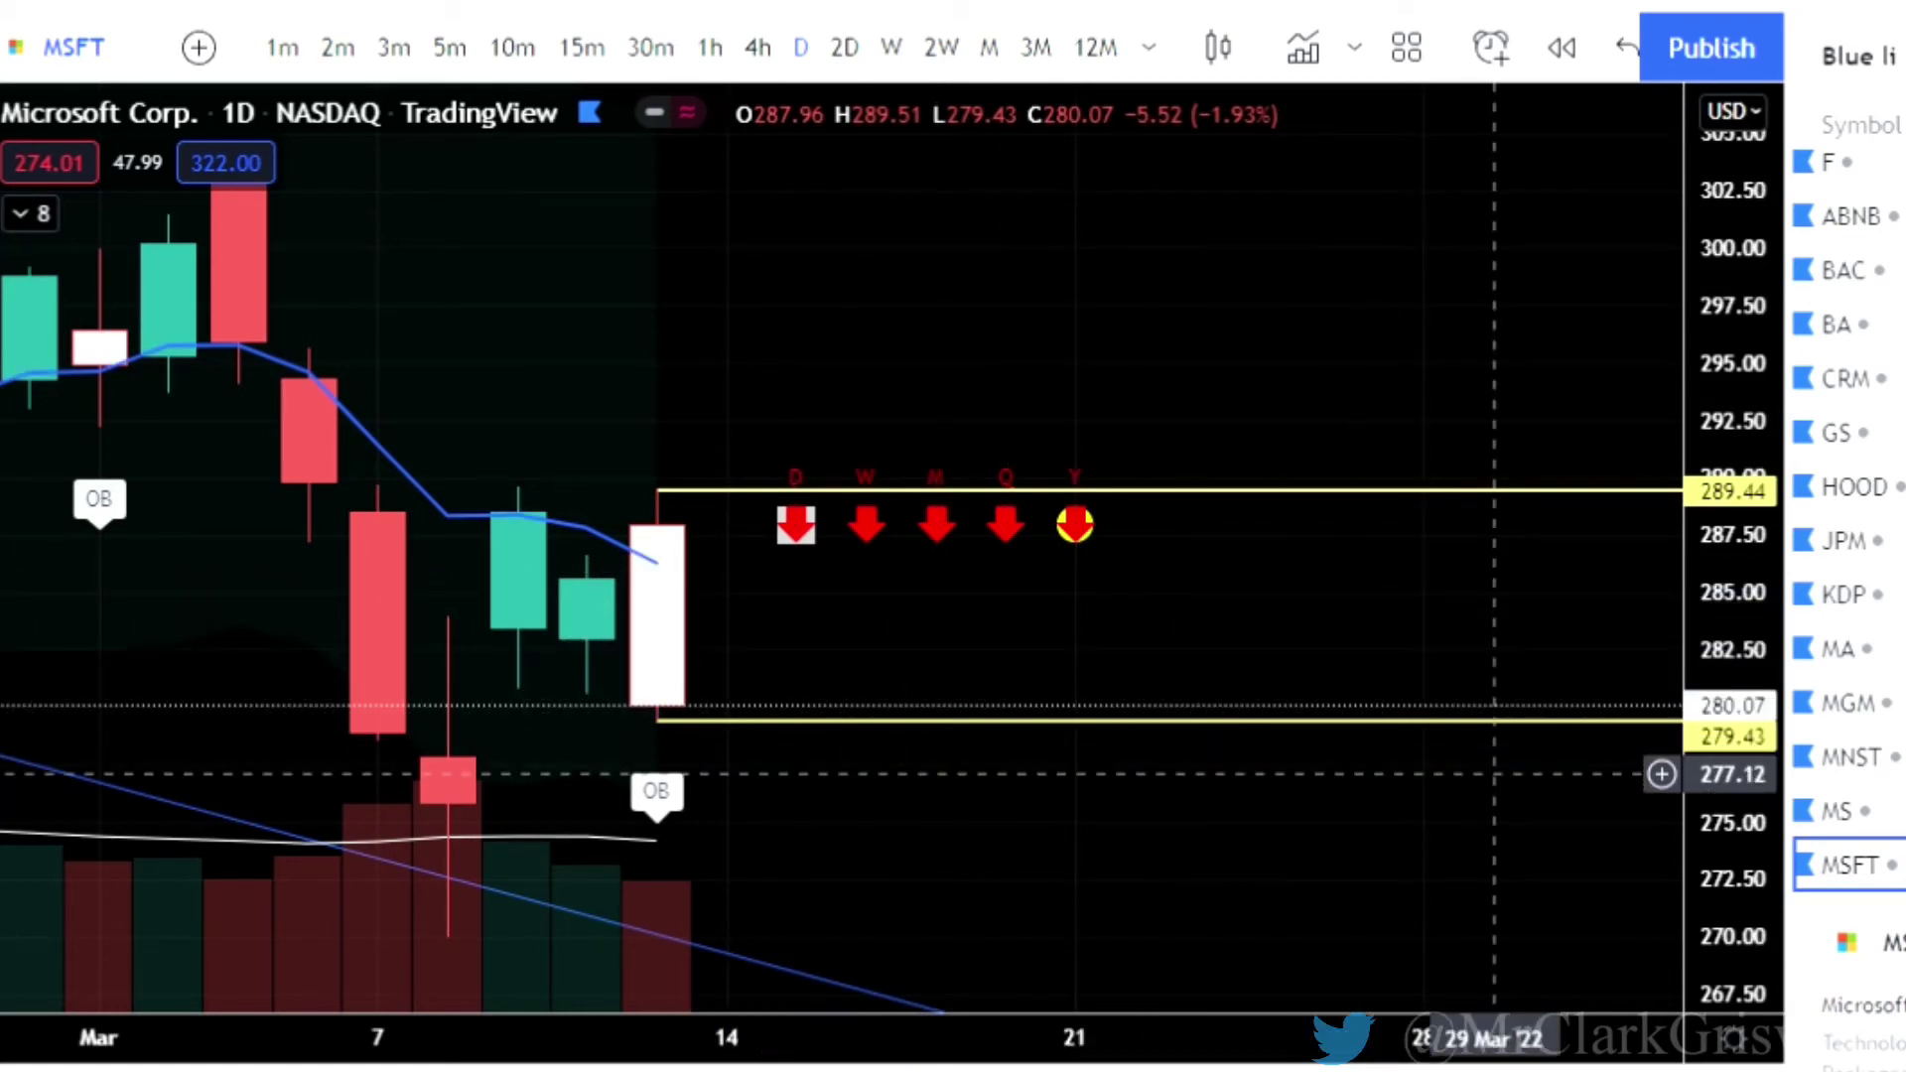
Review the daily charts of Nike (NKE), NVIDIA (NVDA), Oracle (ORCL), Palantir (PLTR), Invesco QQQ (QQQ) and Block (SQ).
key(Down)
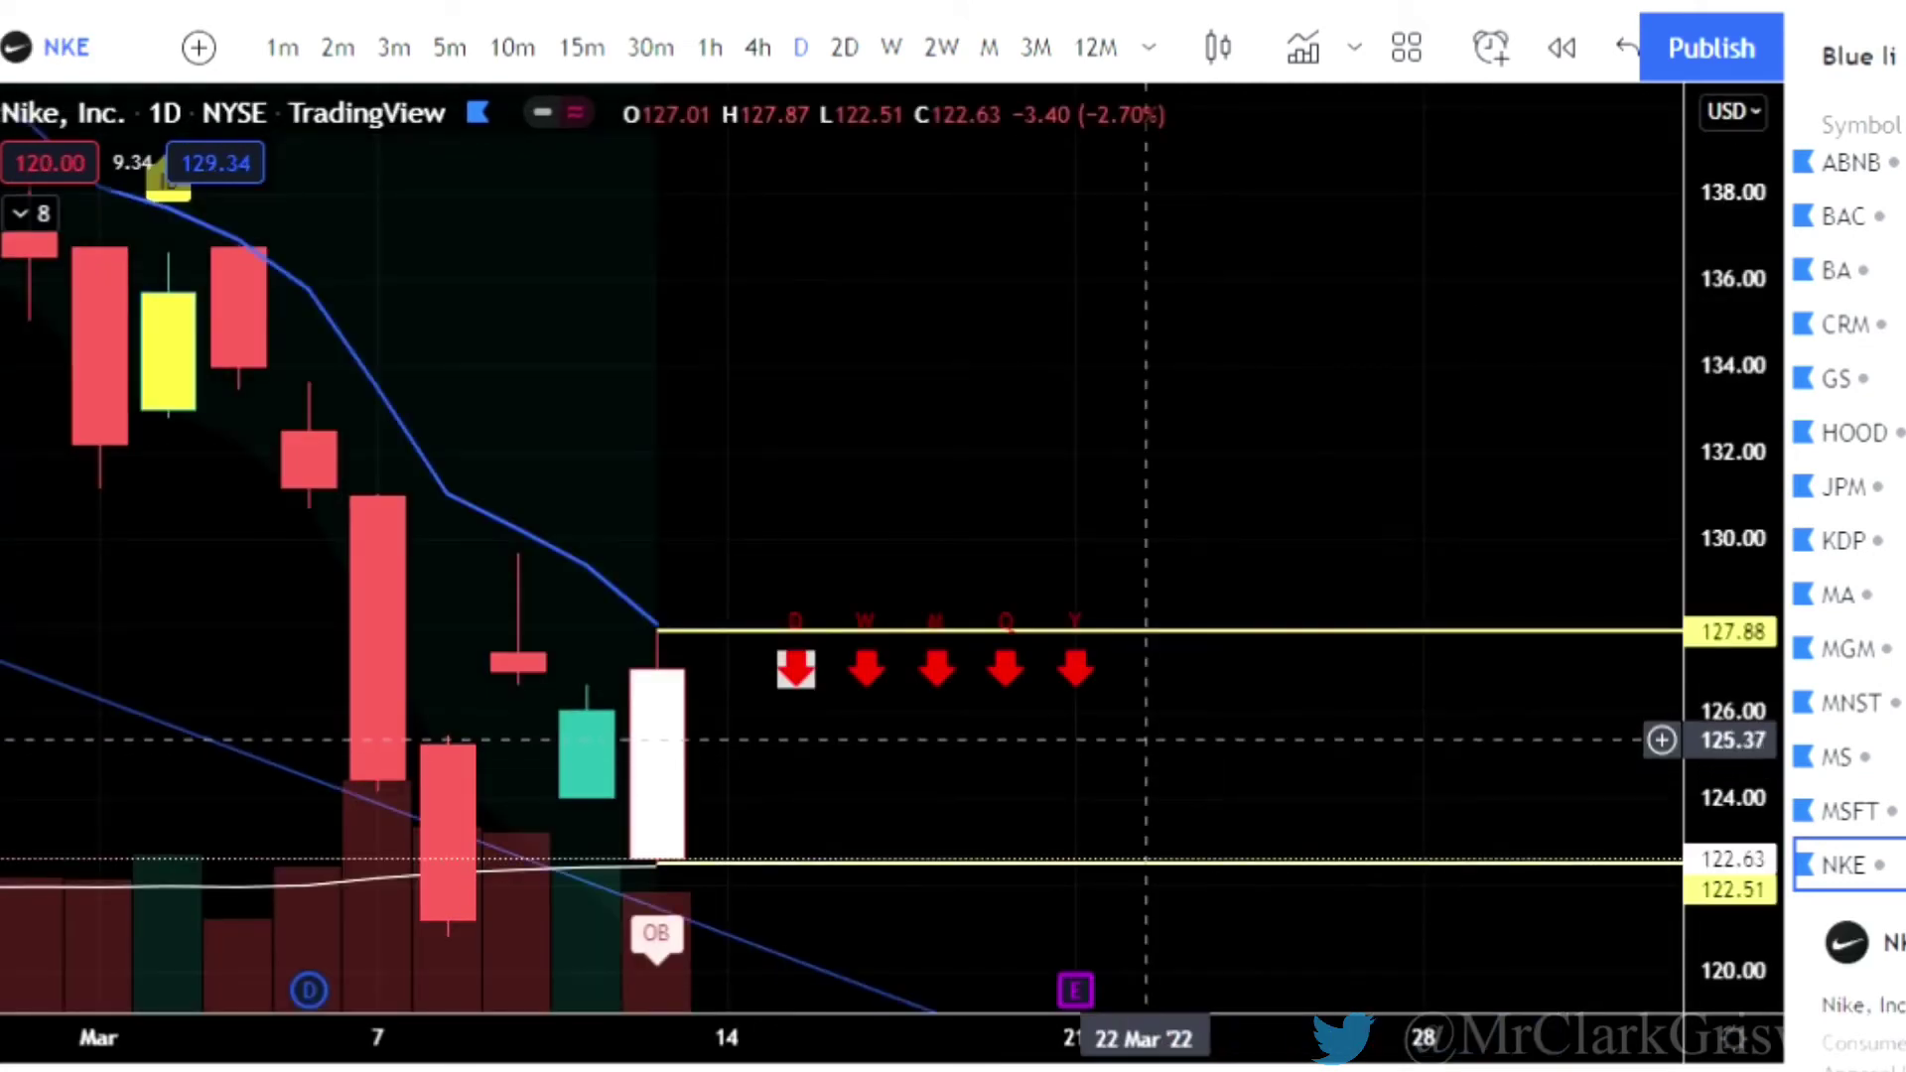
drag(1076, 757, 1081, 638)
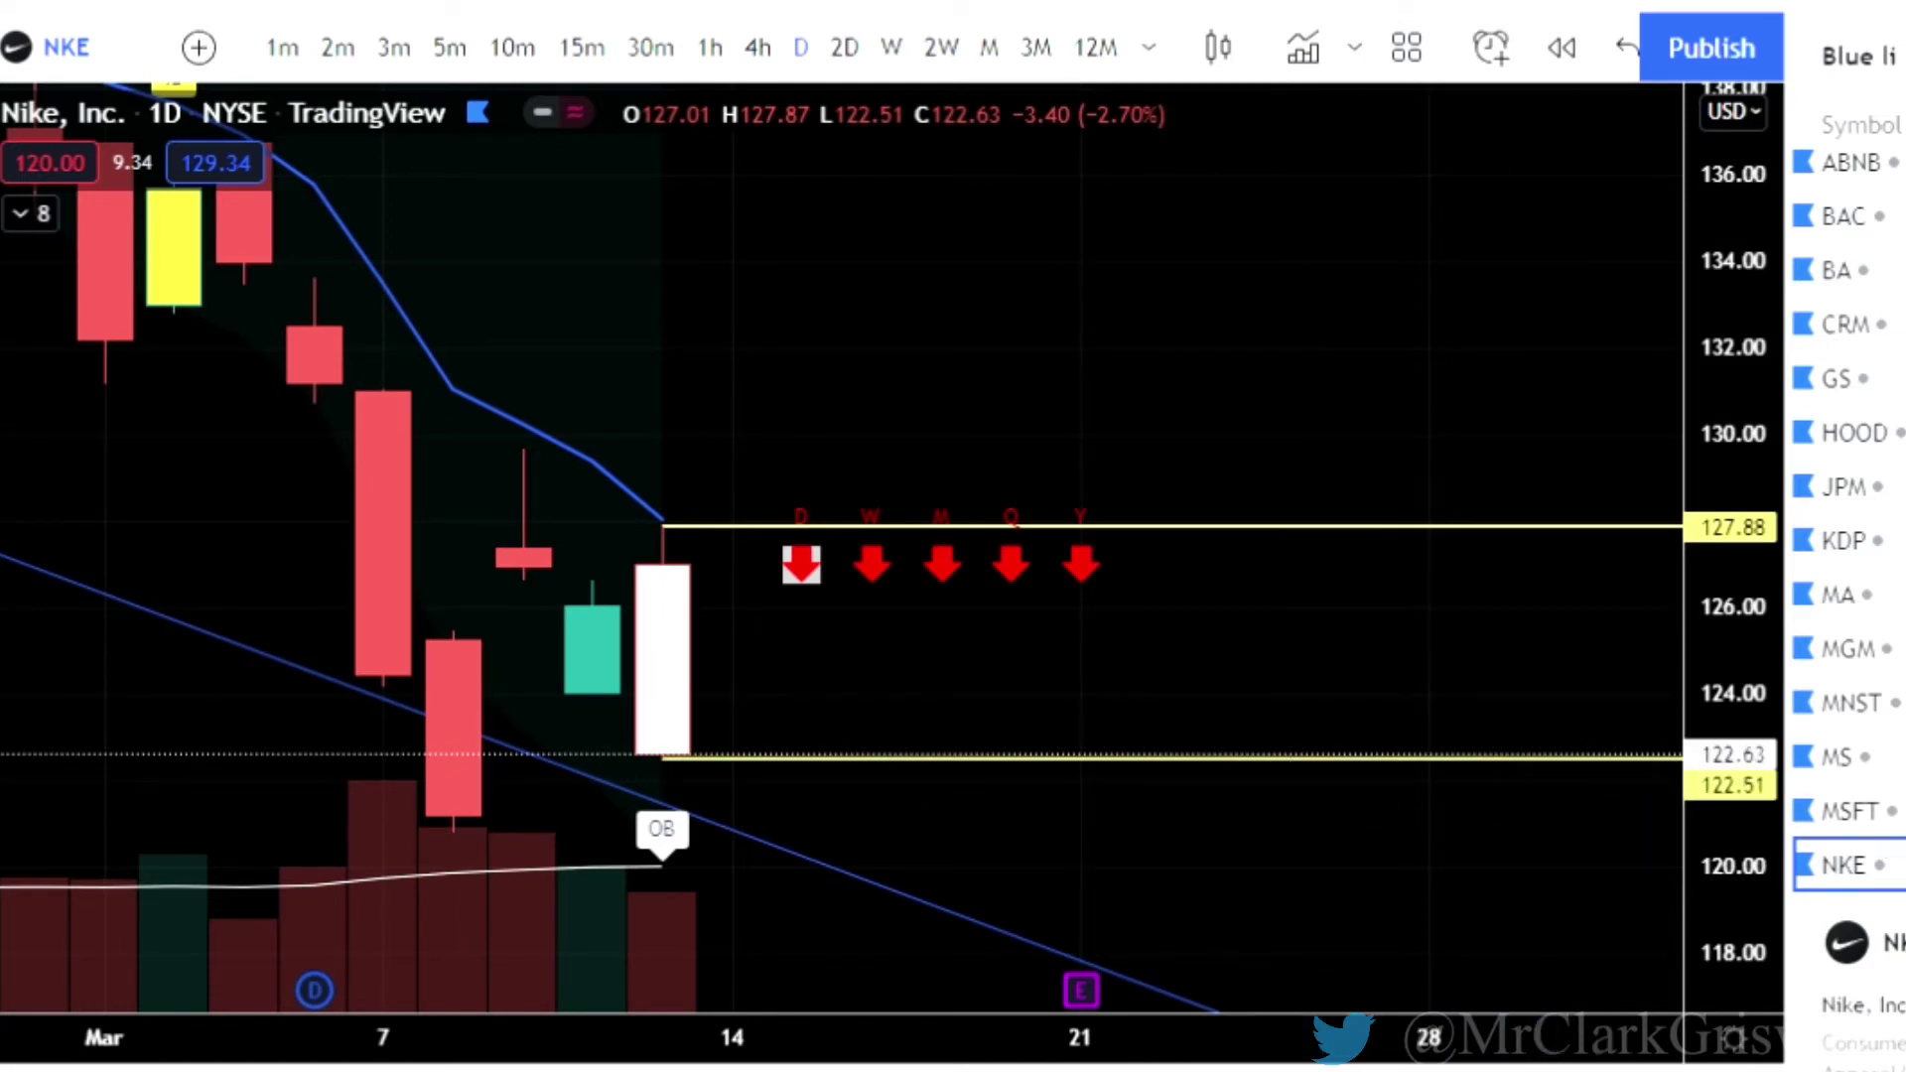
key(Down)
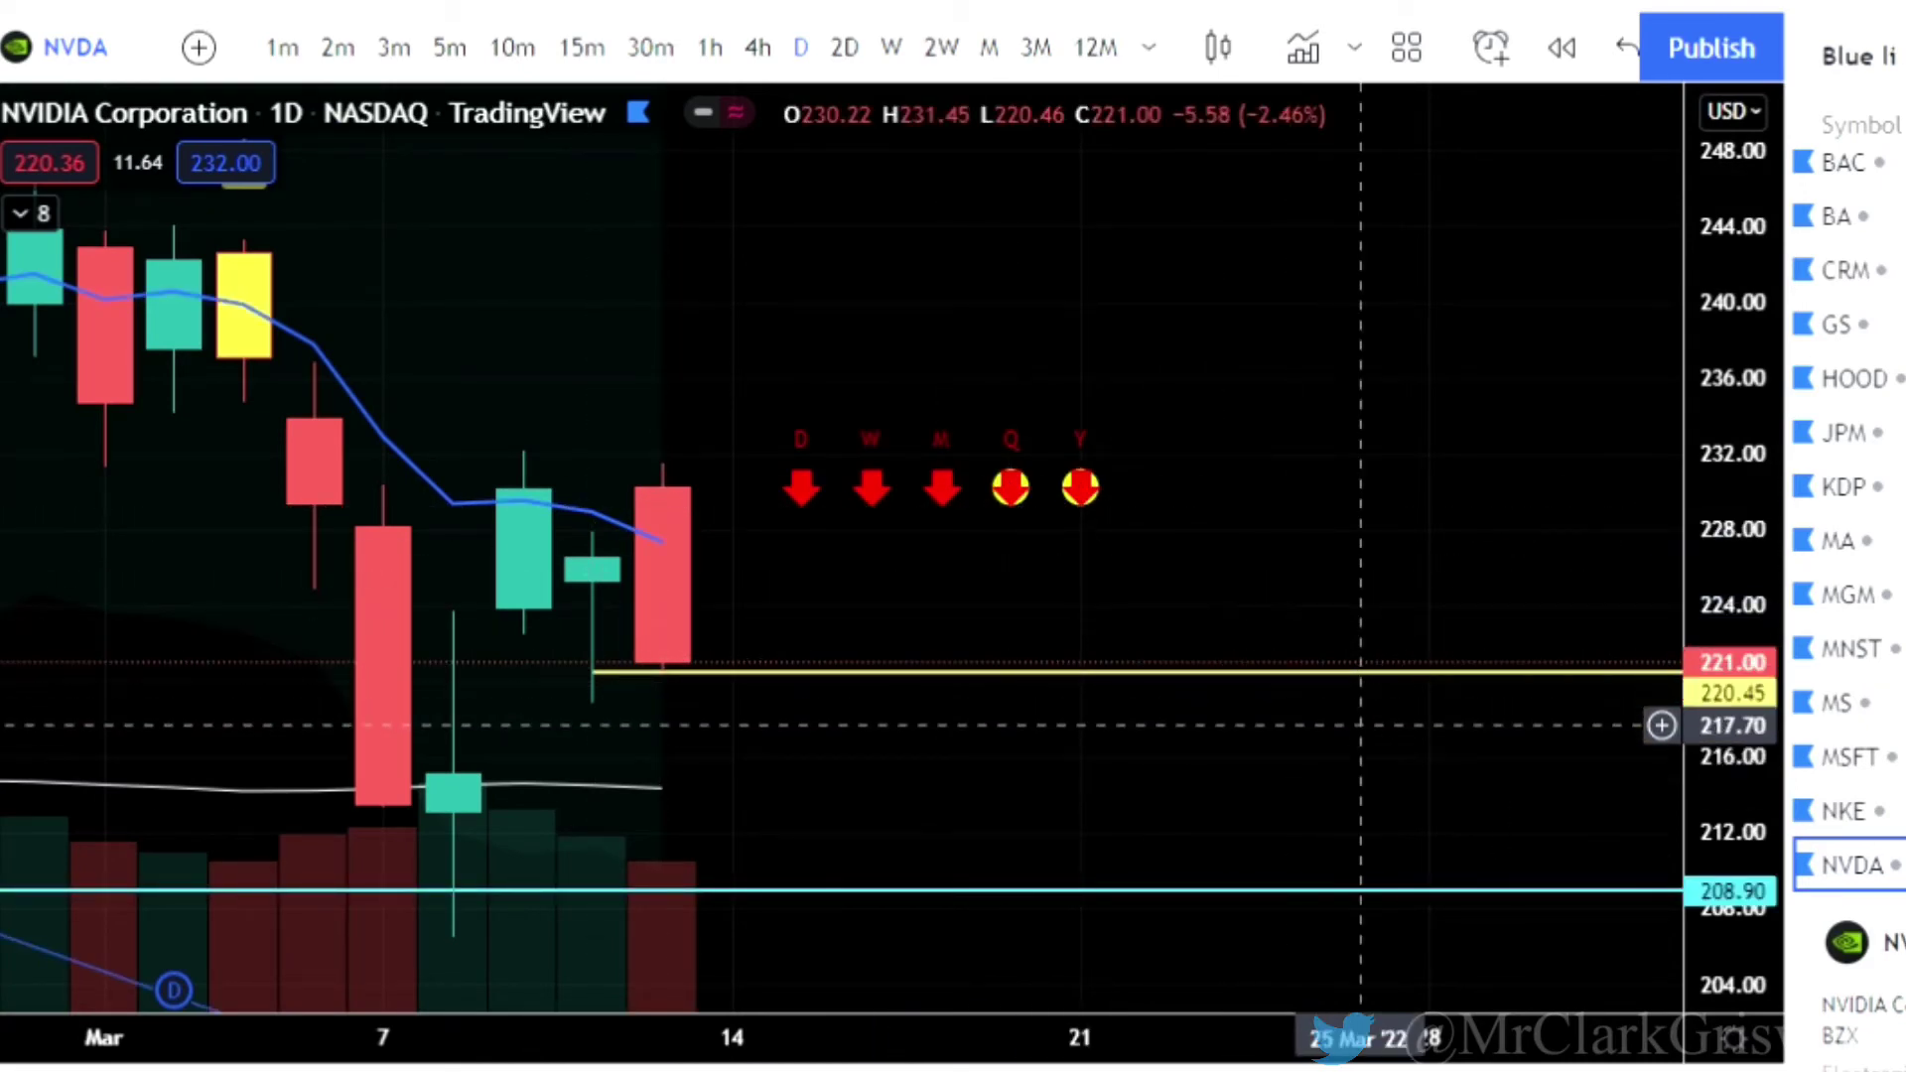
key(Down)
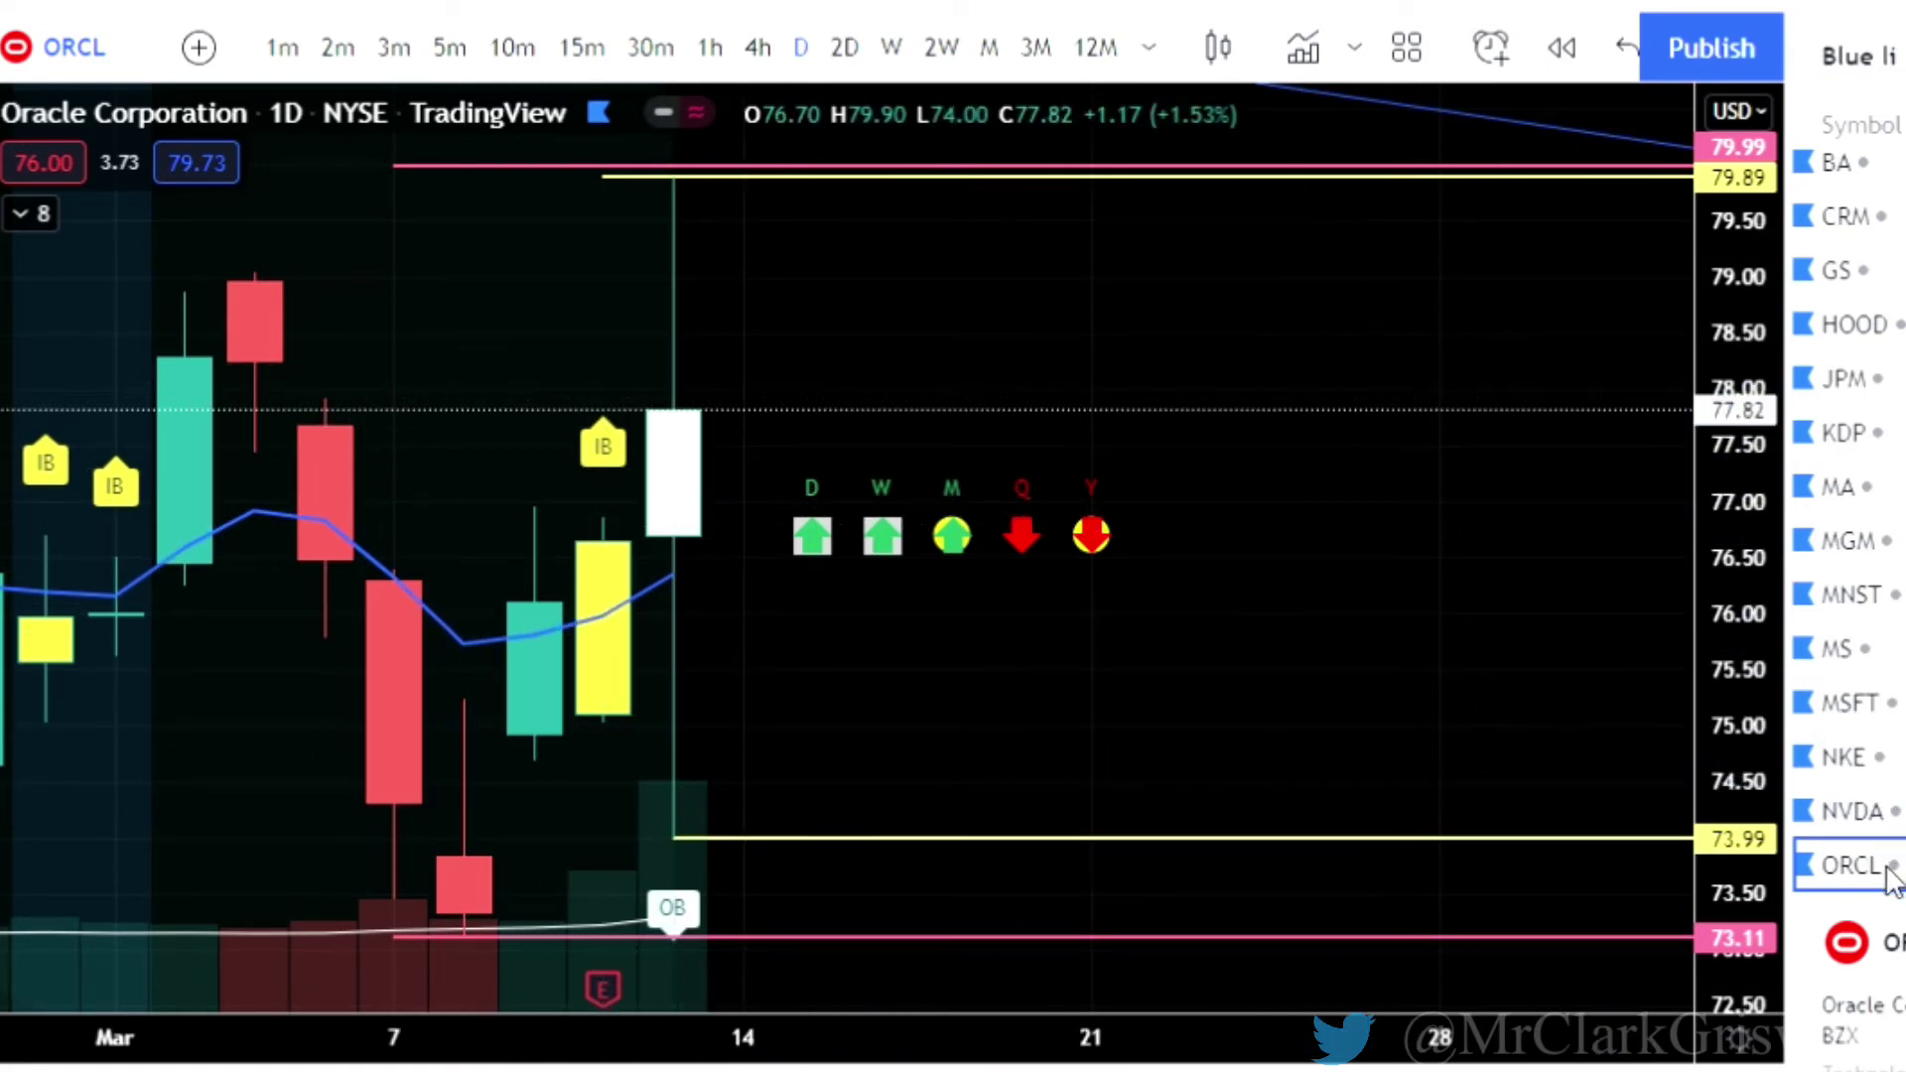
key(Down)
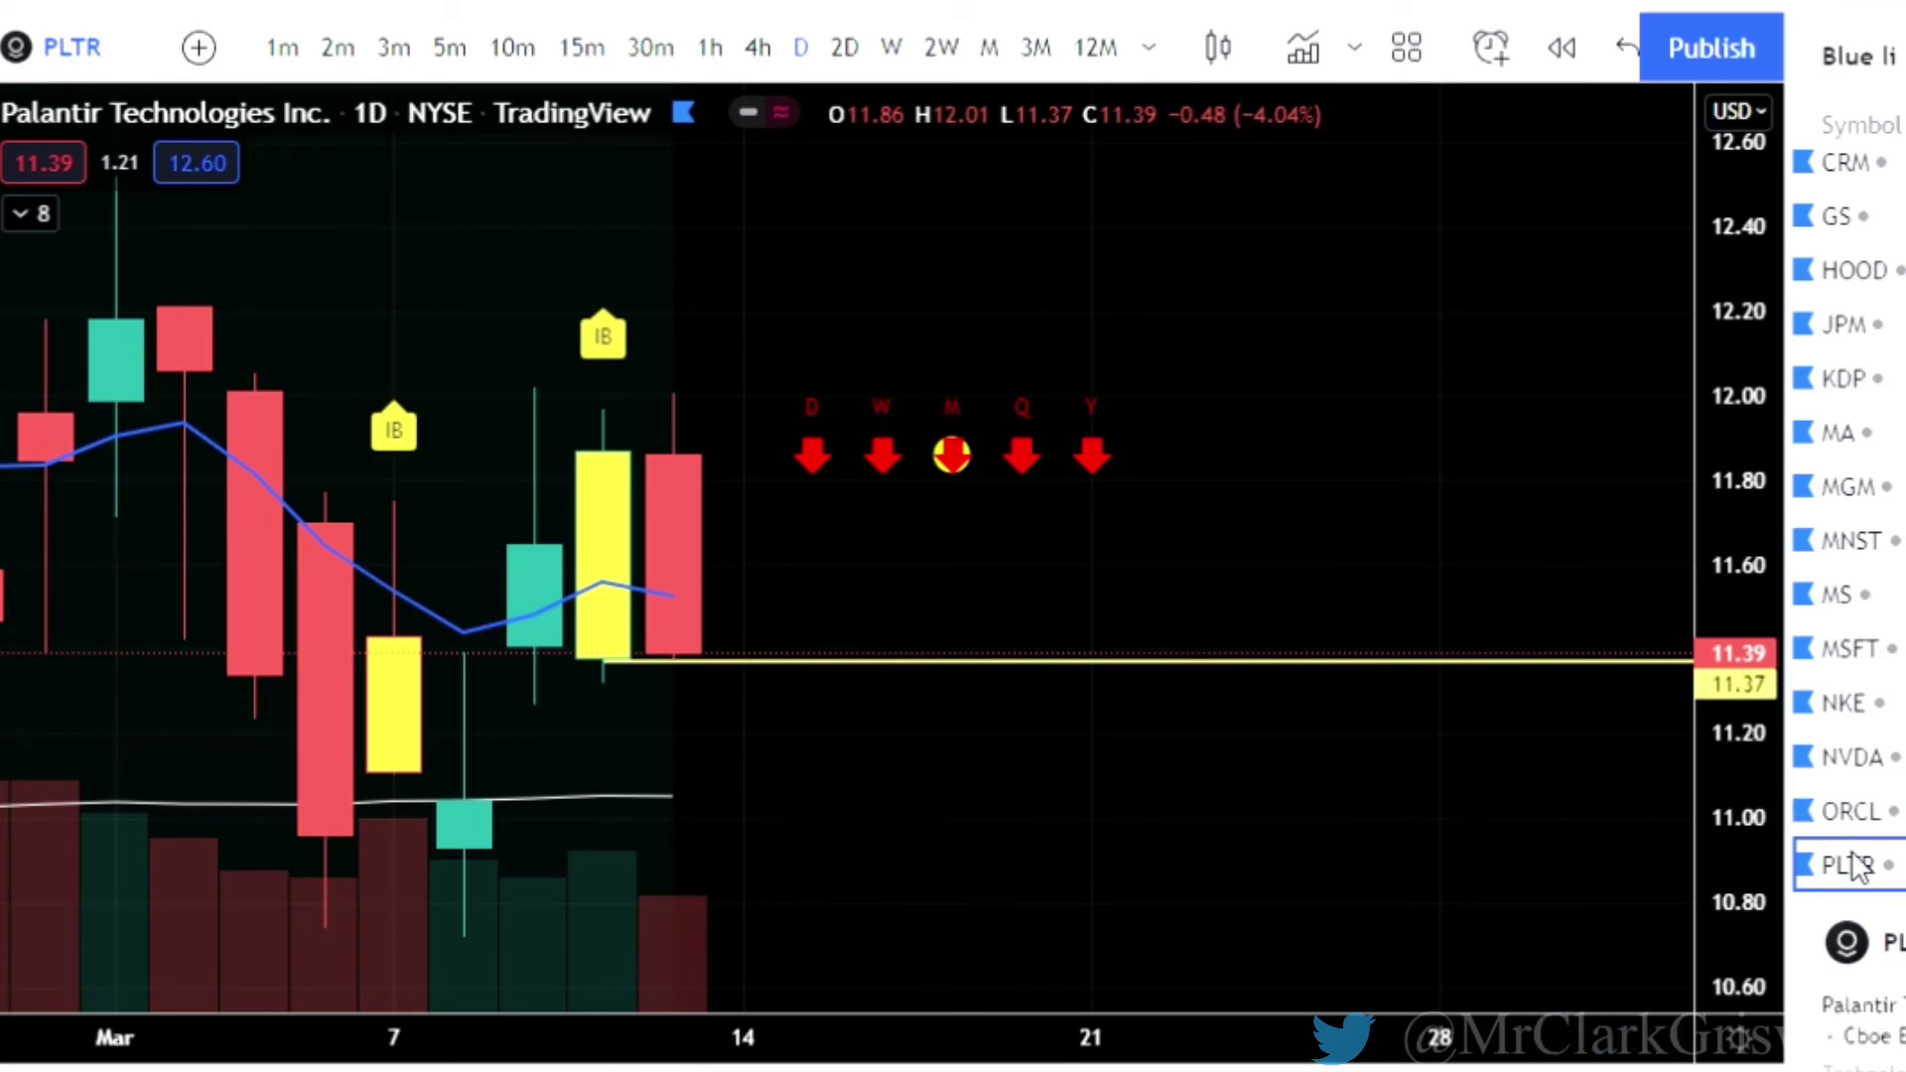
key(Down)
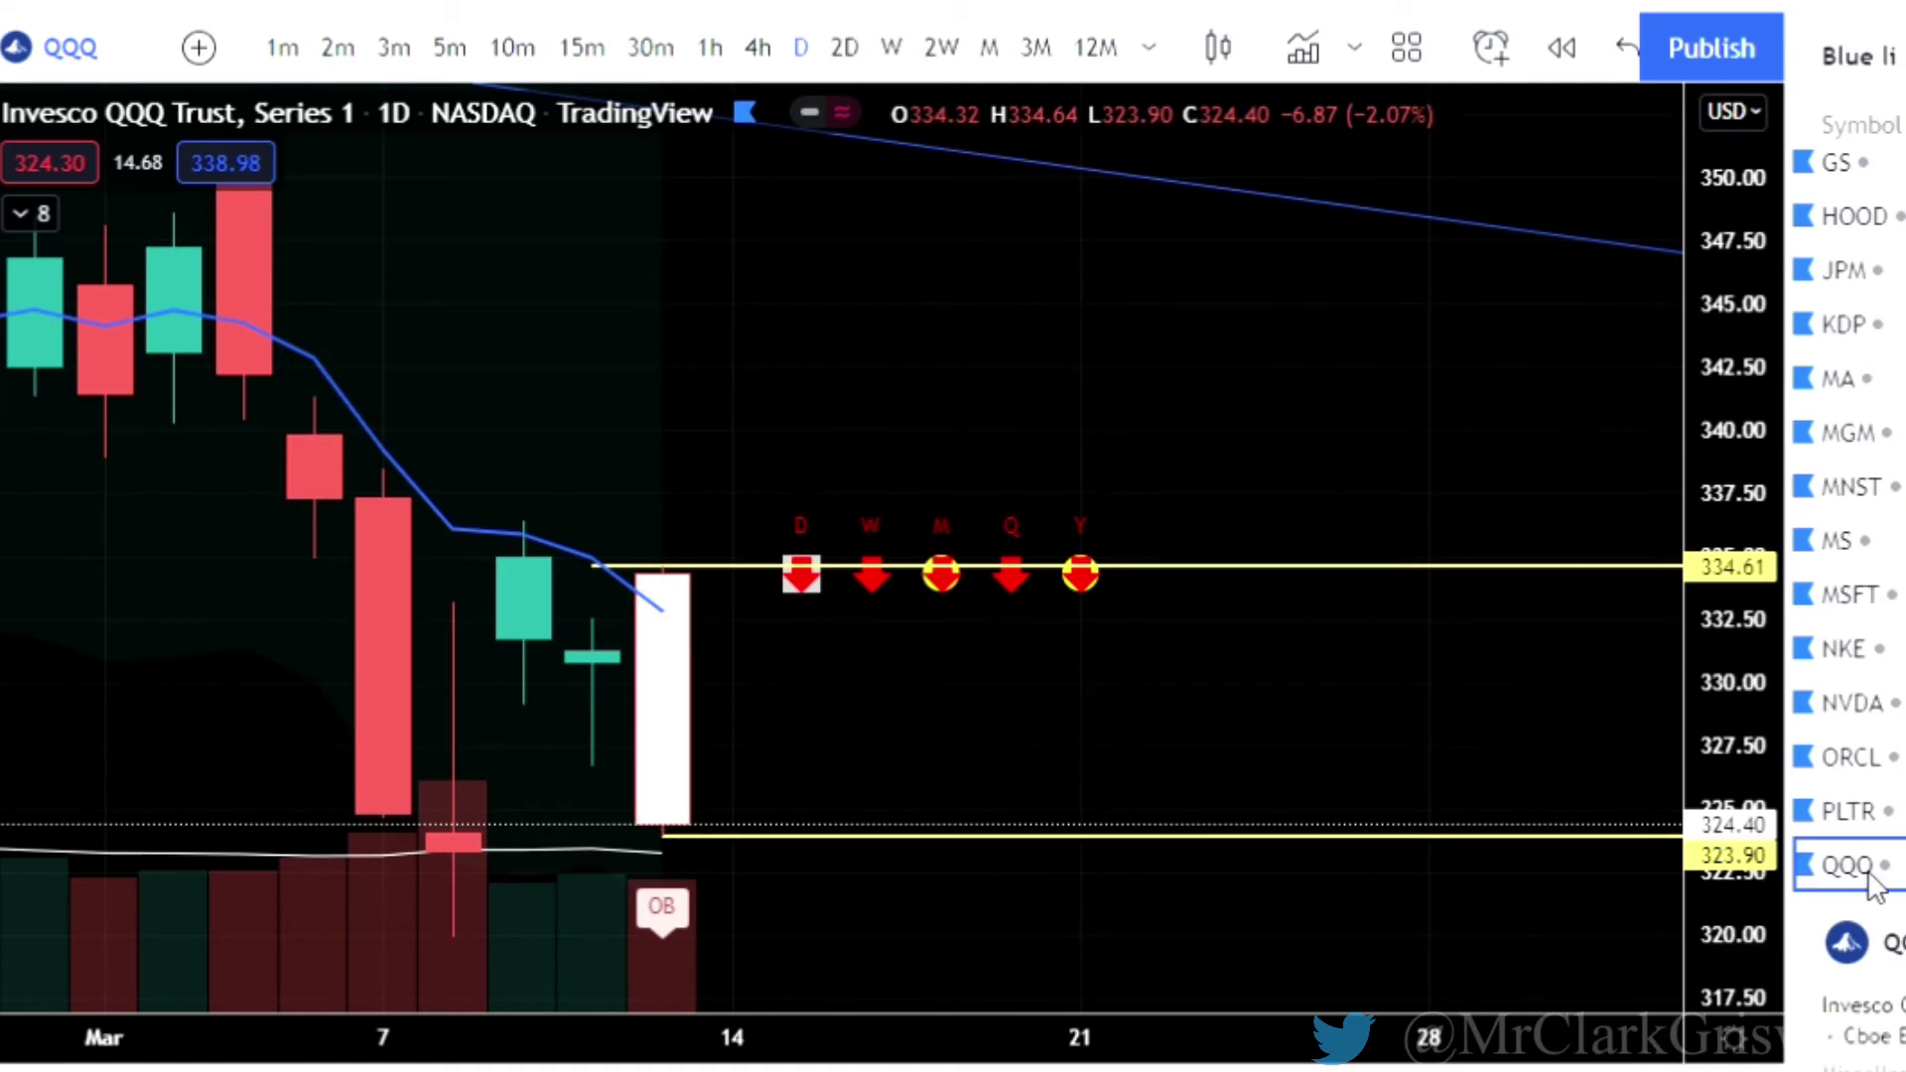
key(Down)
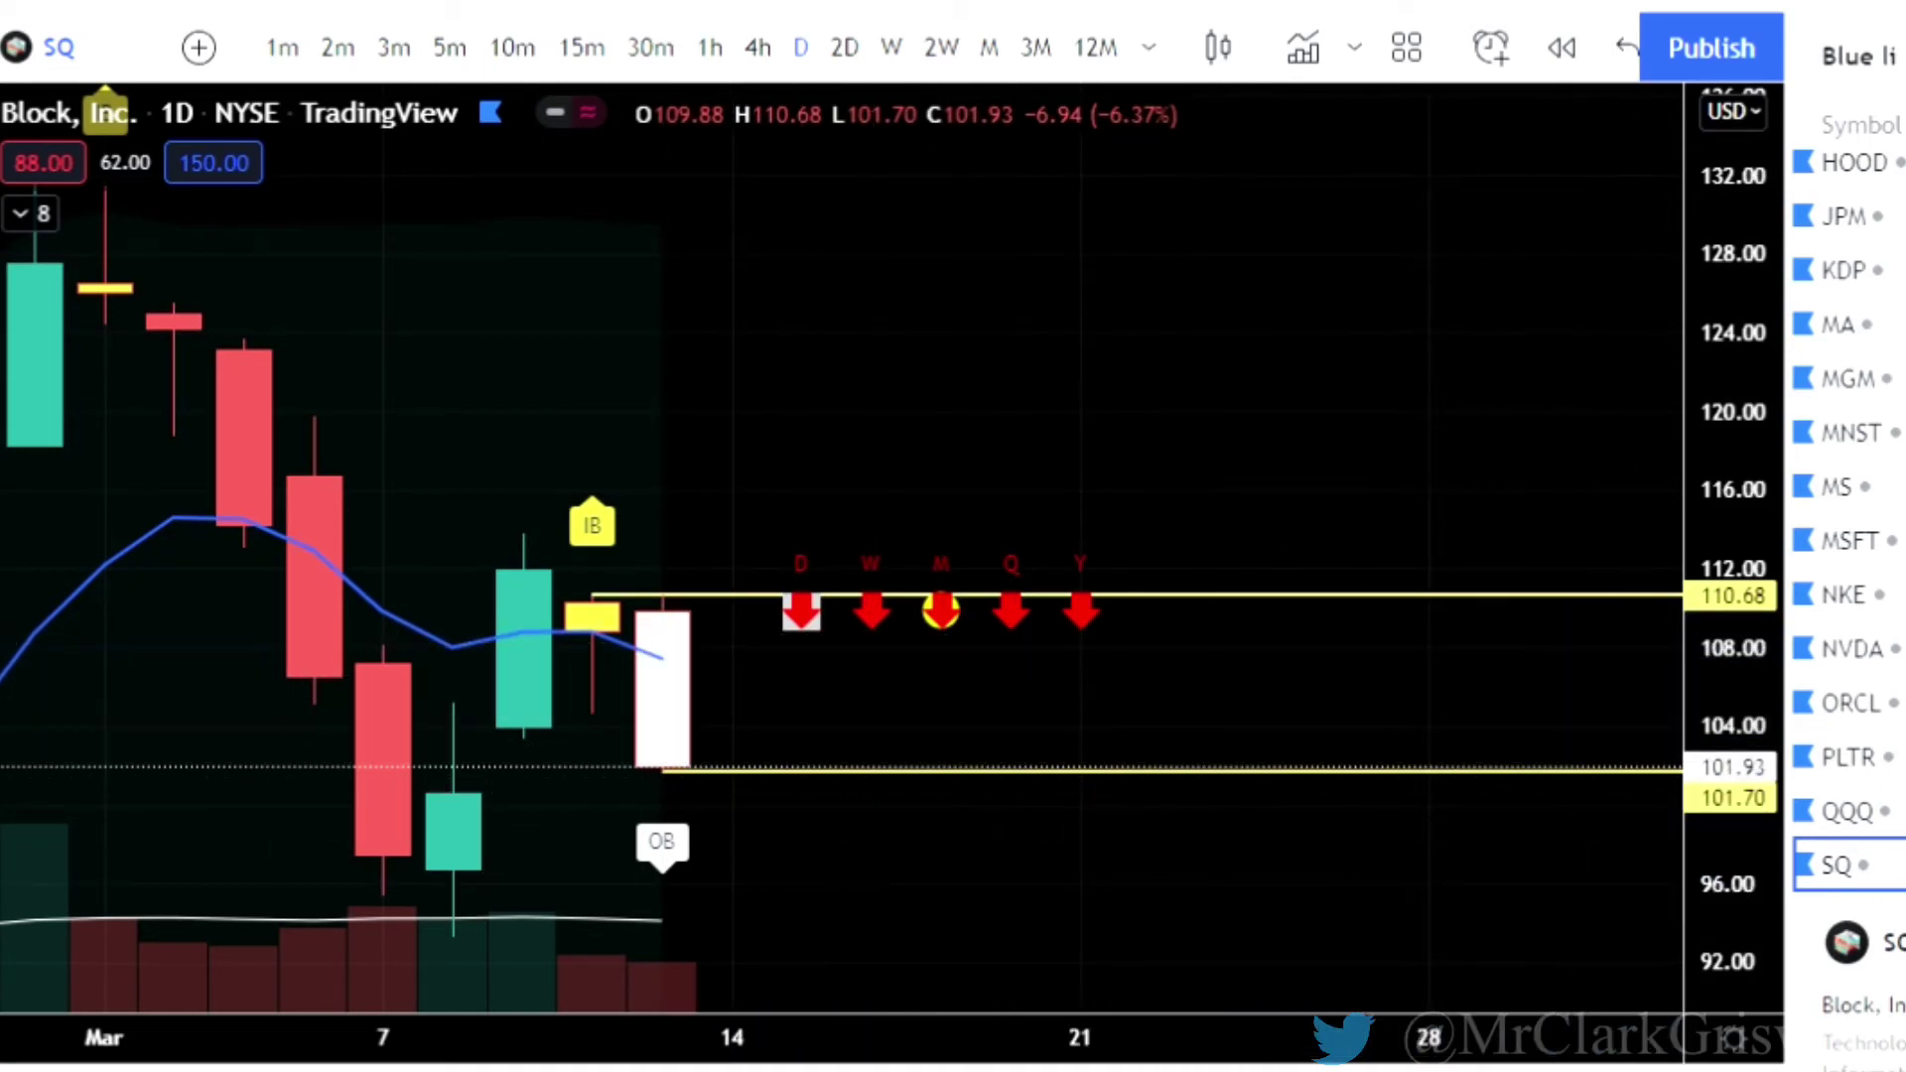
Compare Target's (TGT) latest candle with its marked levels on the daily and weekly timeframes, and return to the daily chart.
key(Down)
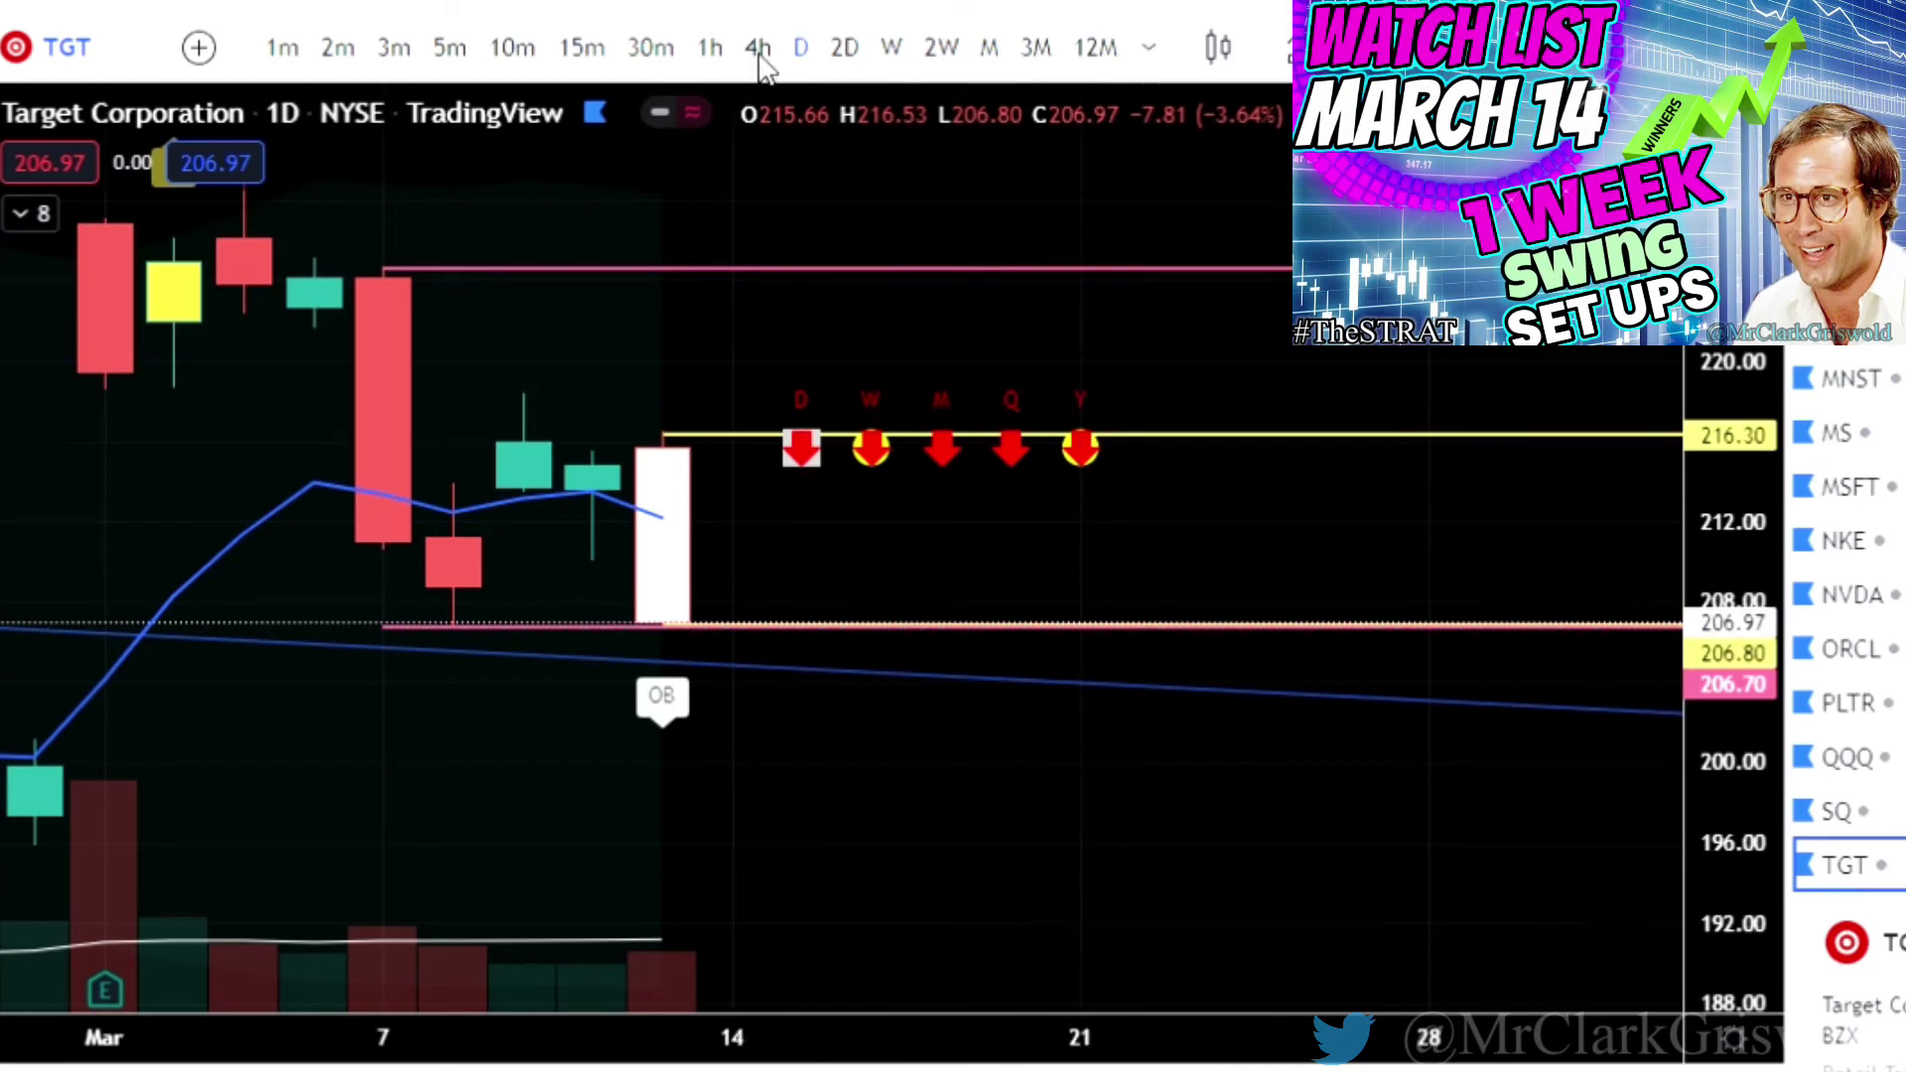
click(892, 49)
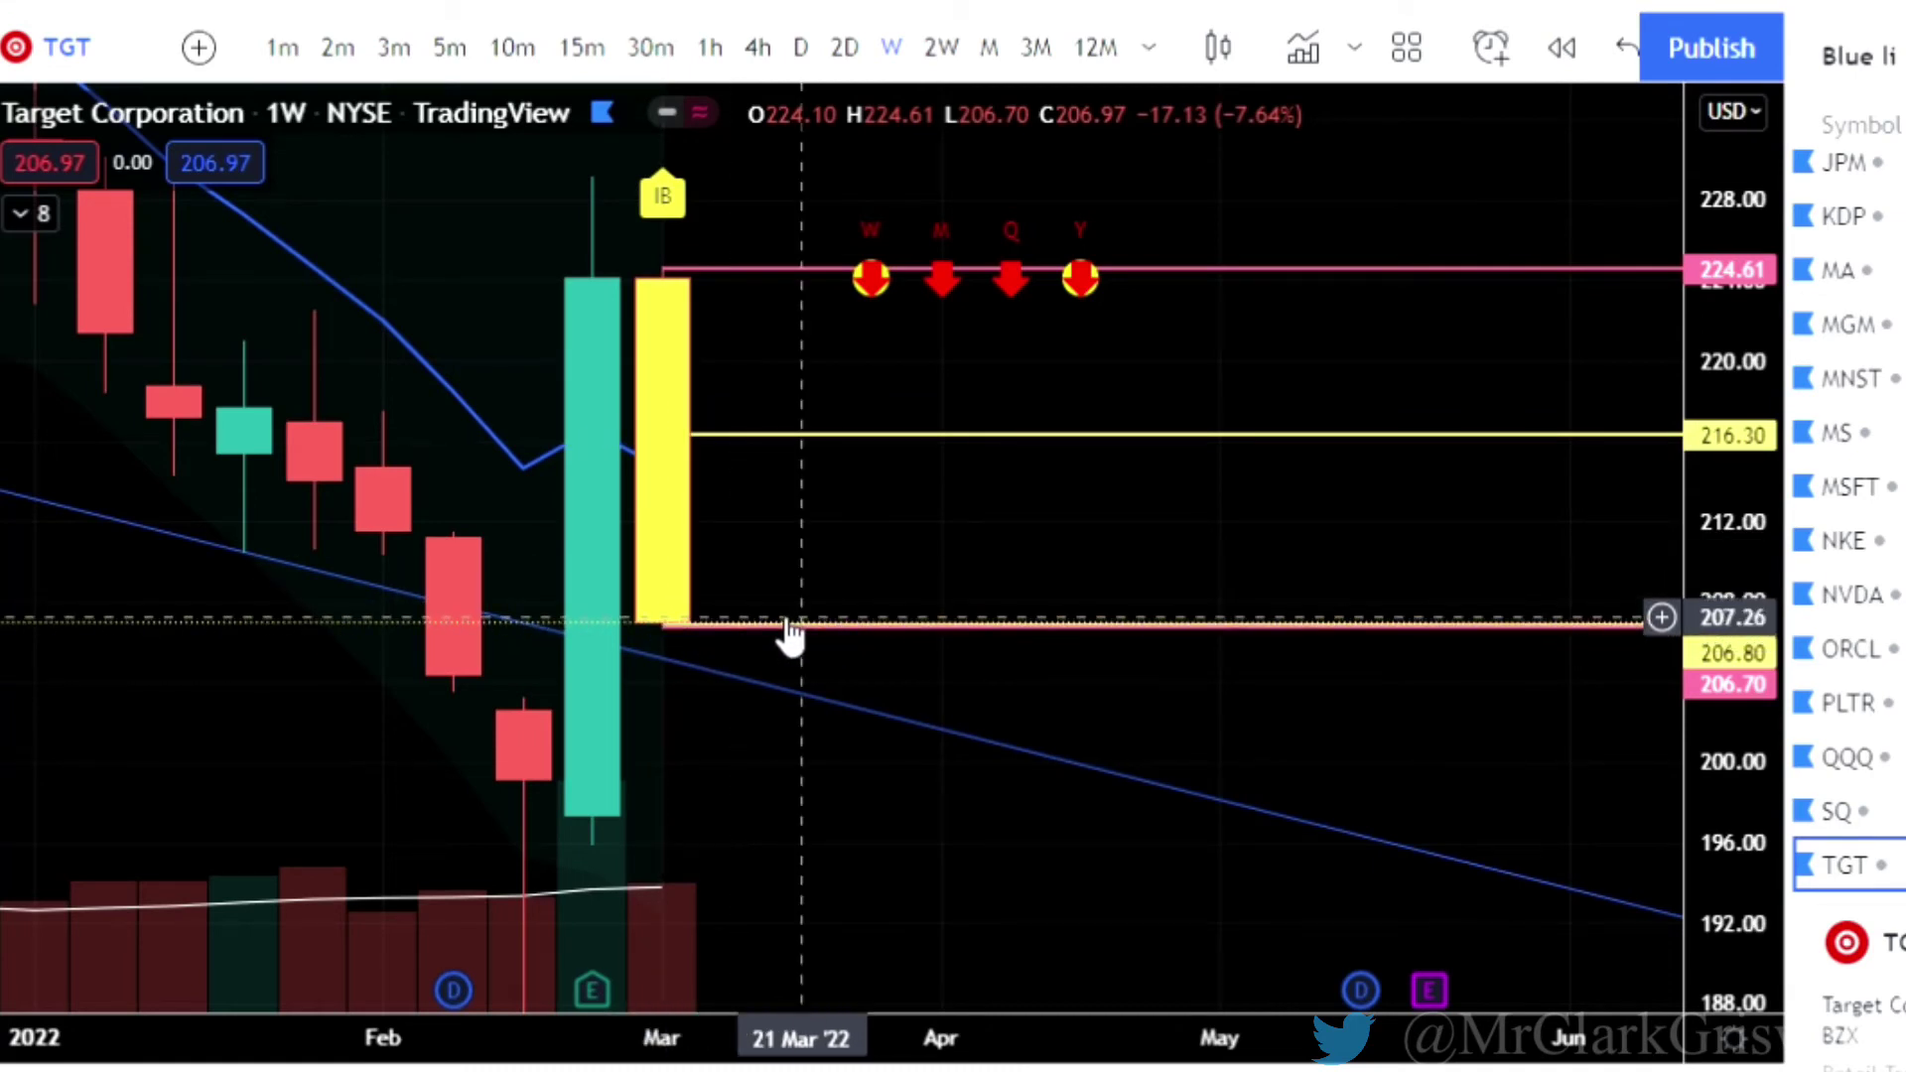
click(841, 629)
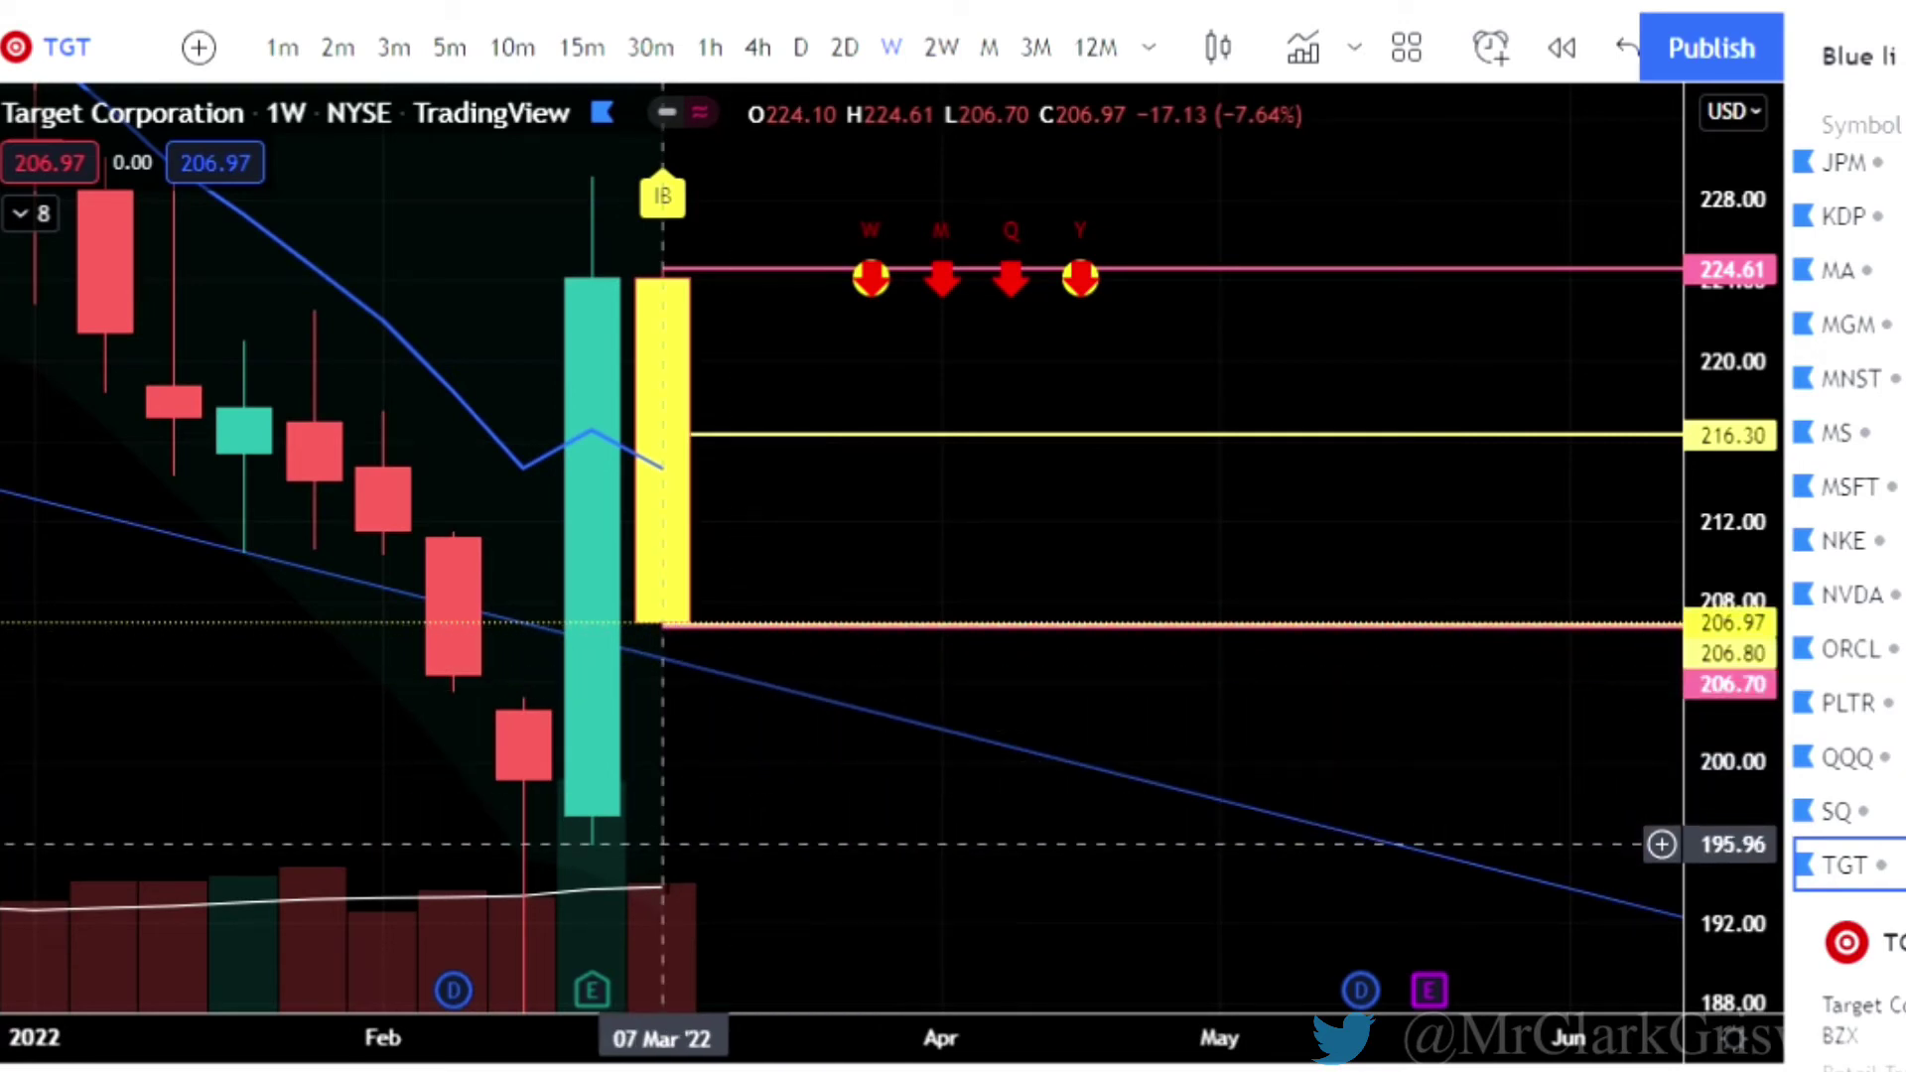
click(801, 49)
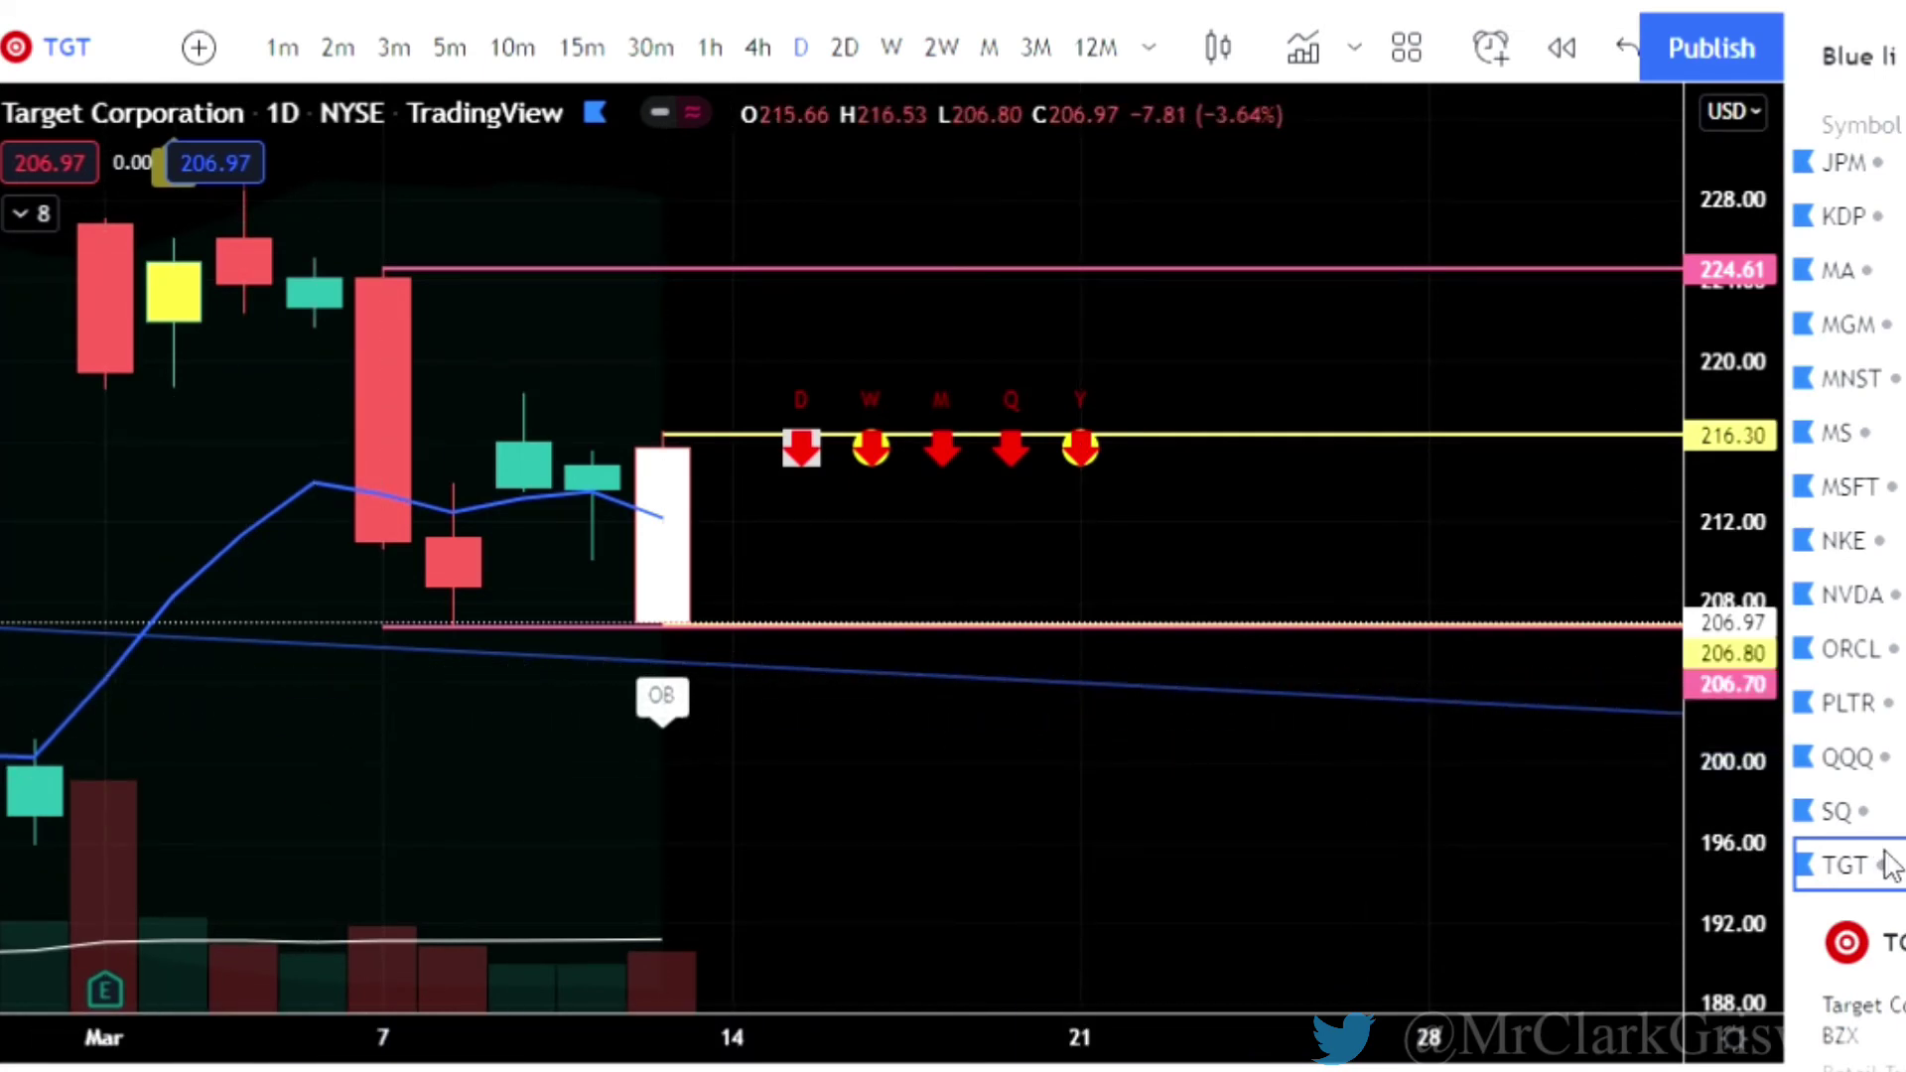
Review the daily charts of Visa (V) and the iShares Russell 2000 ETF (IWM) against their marked levels.
key(Down)
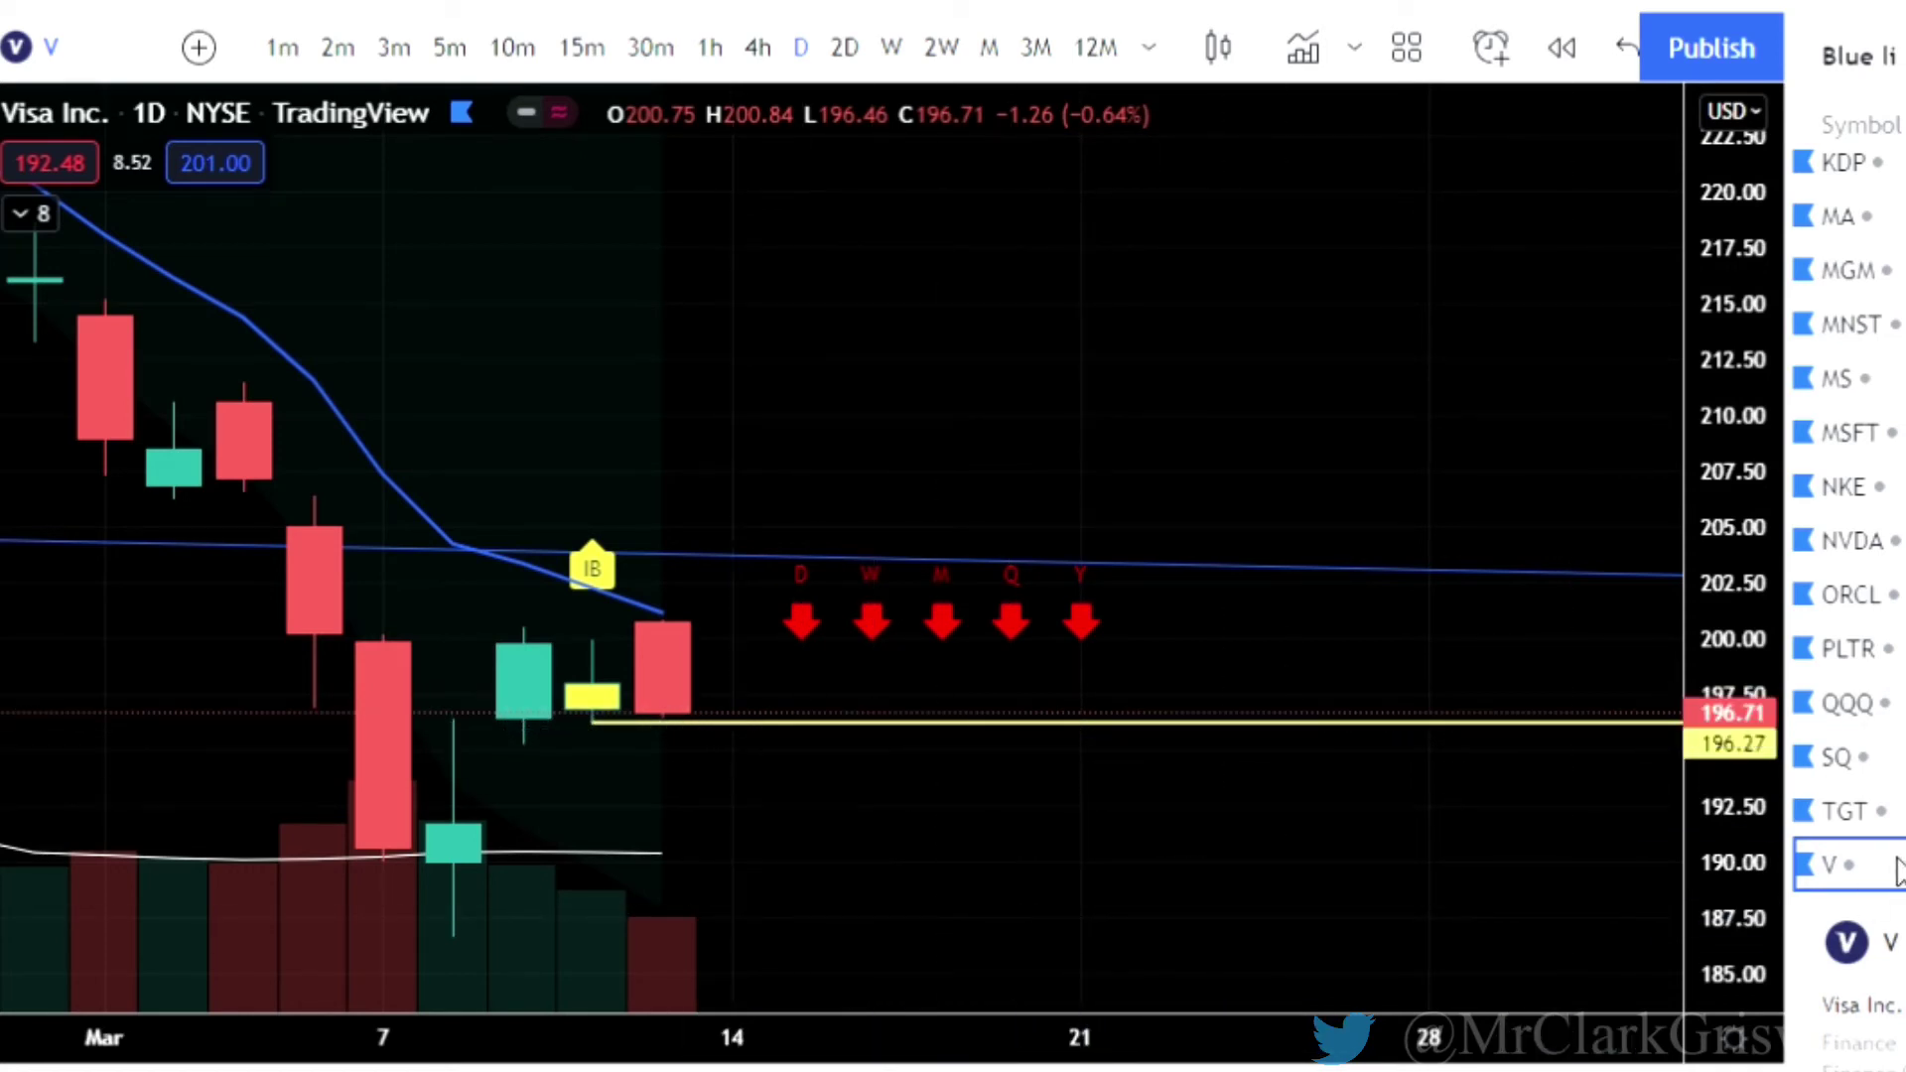
key(Down)
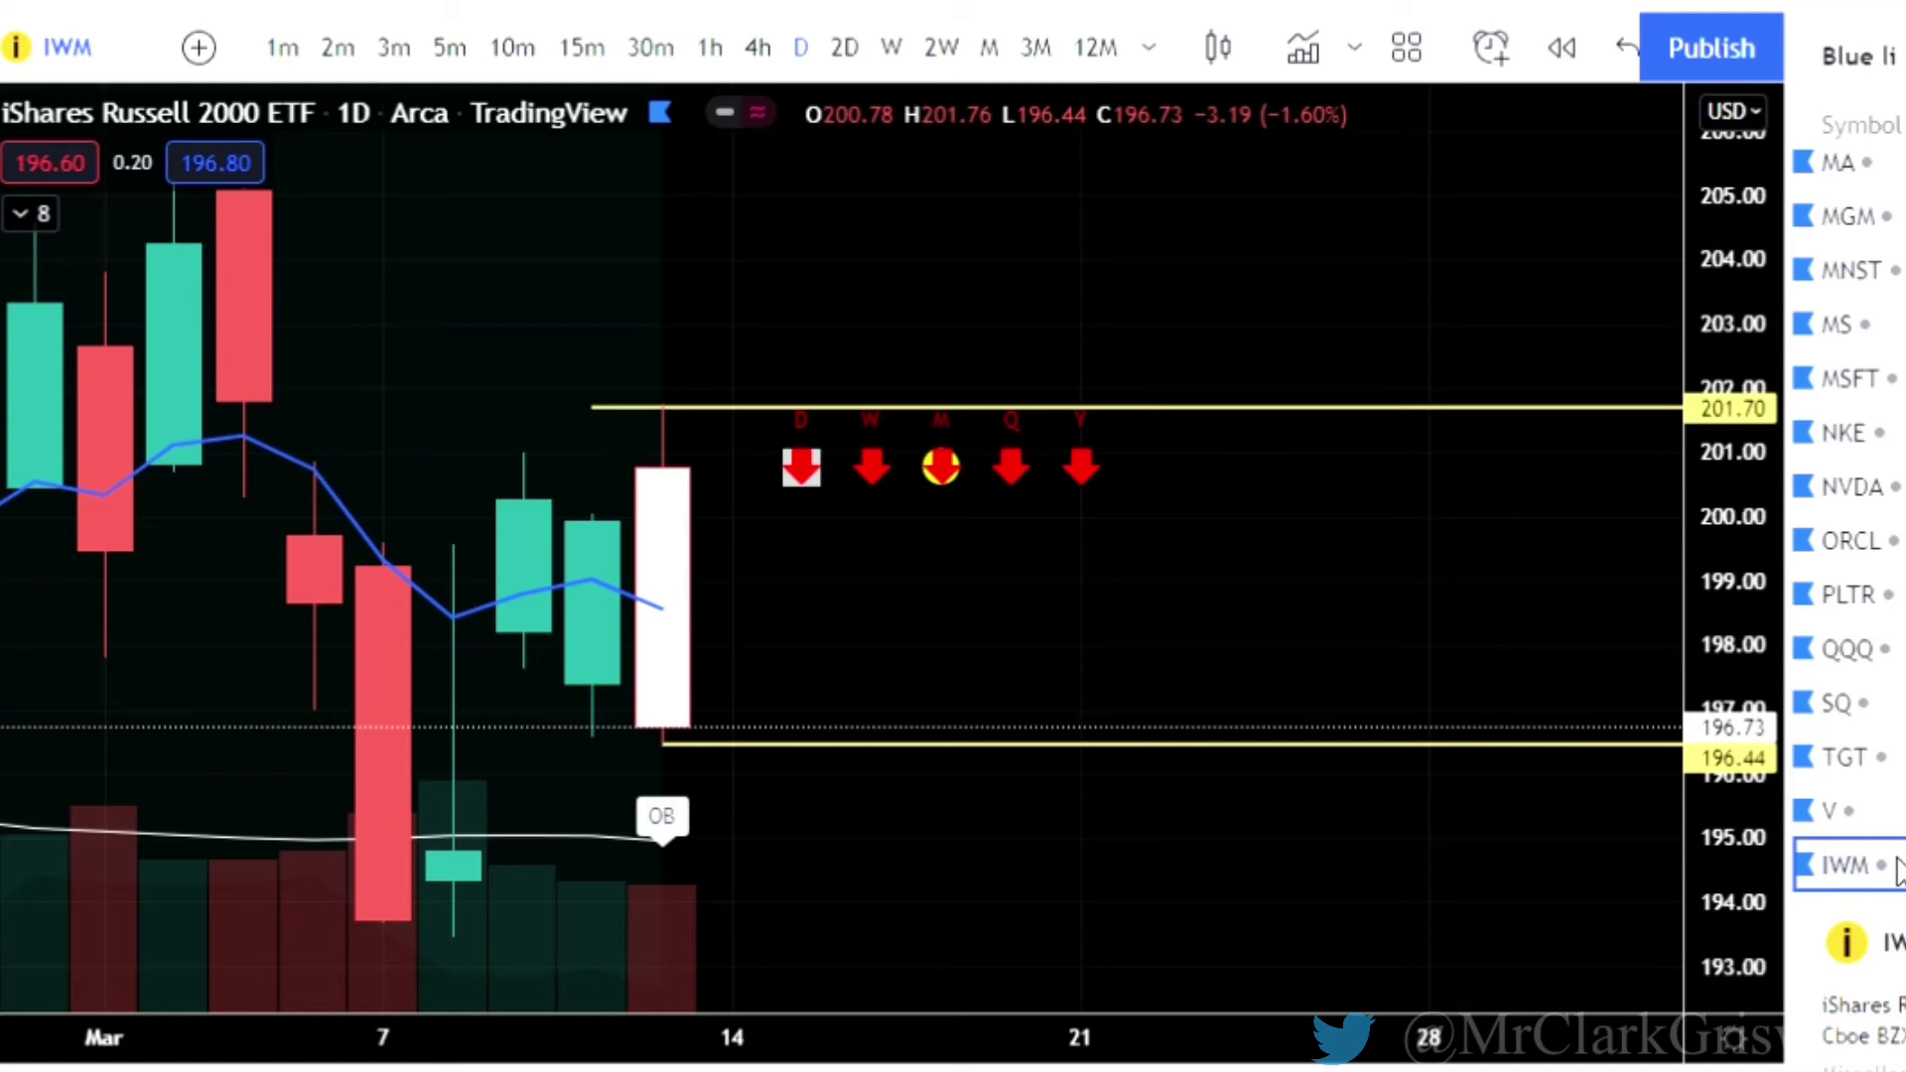
Review the daily charts of Cisco (CSCO), Xcel Energy (XEL), American Airlines (AAL) and AMD against their marked levels.
key(Down)
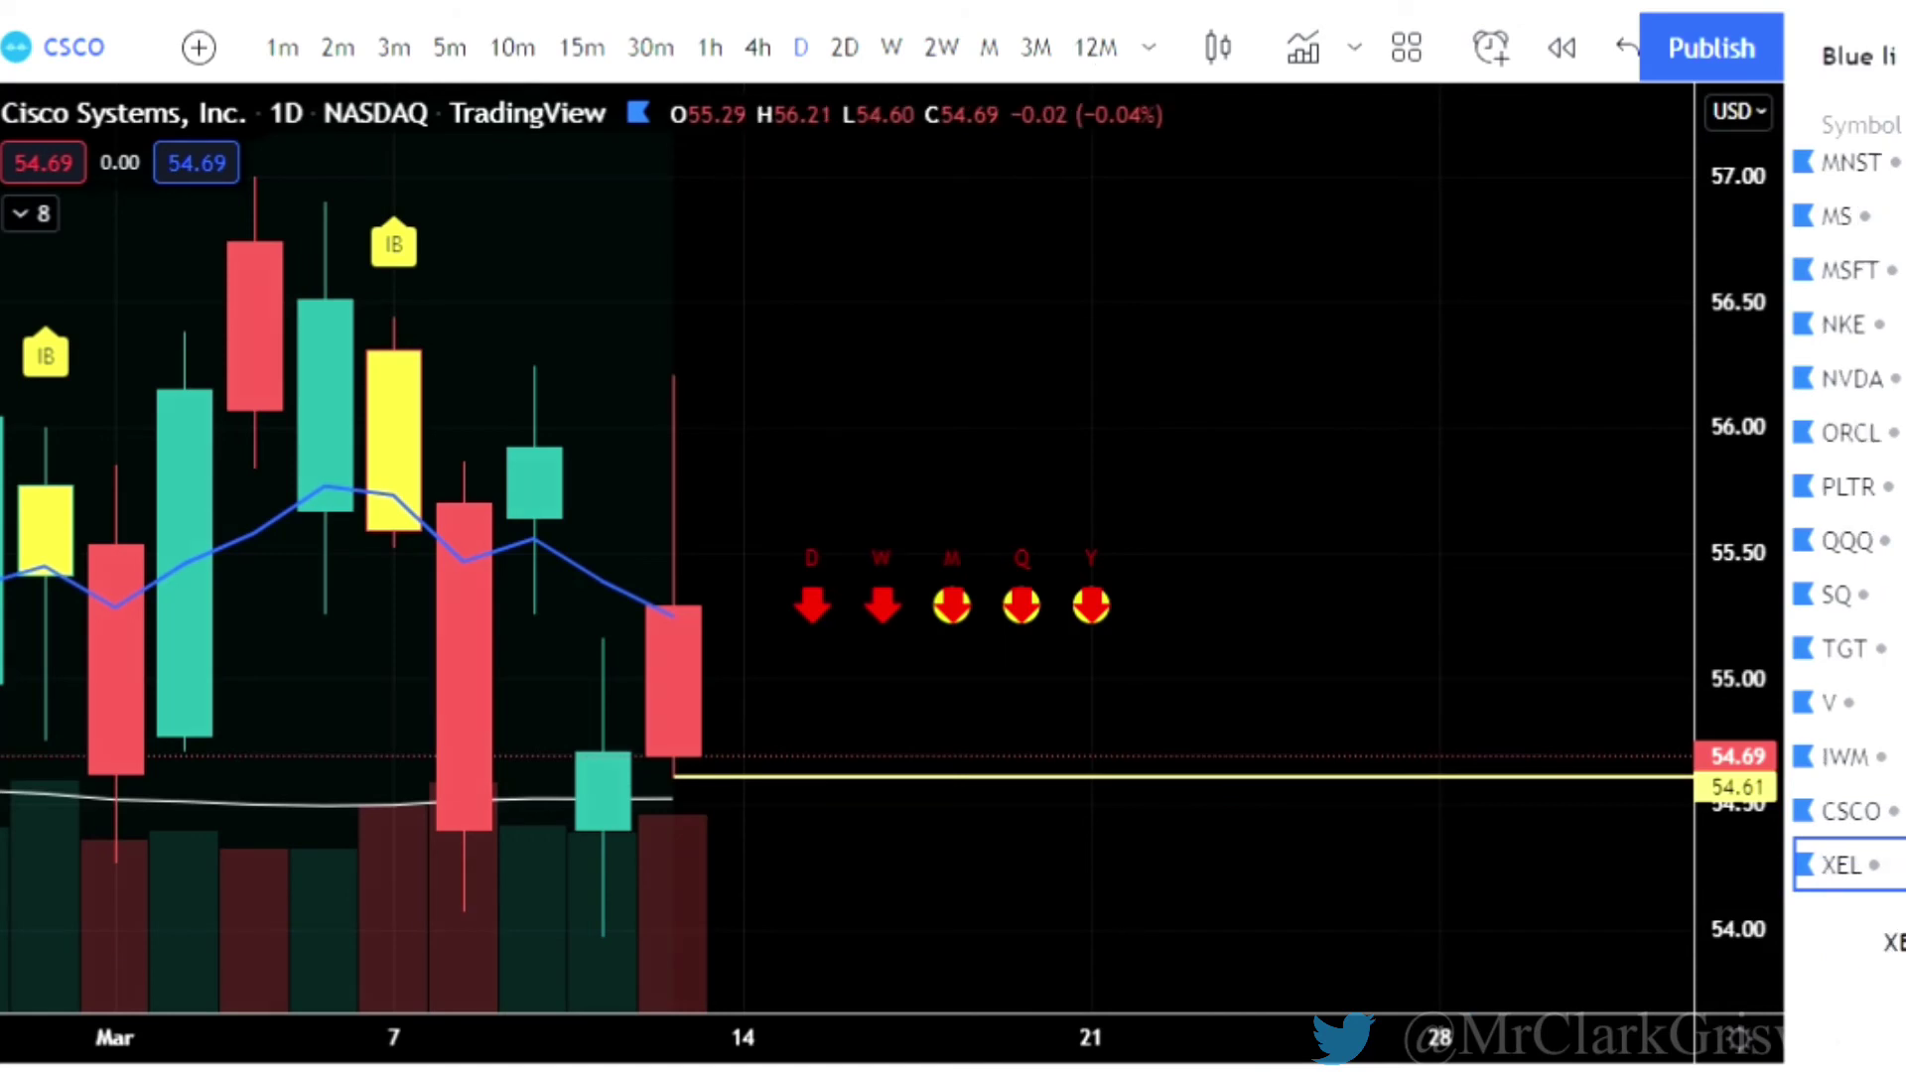
key(Down)
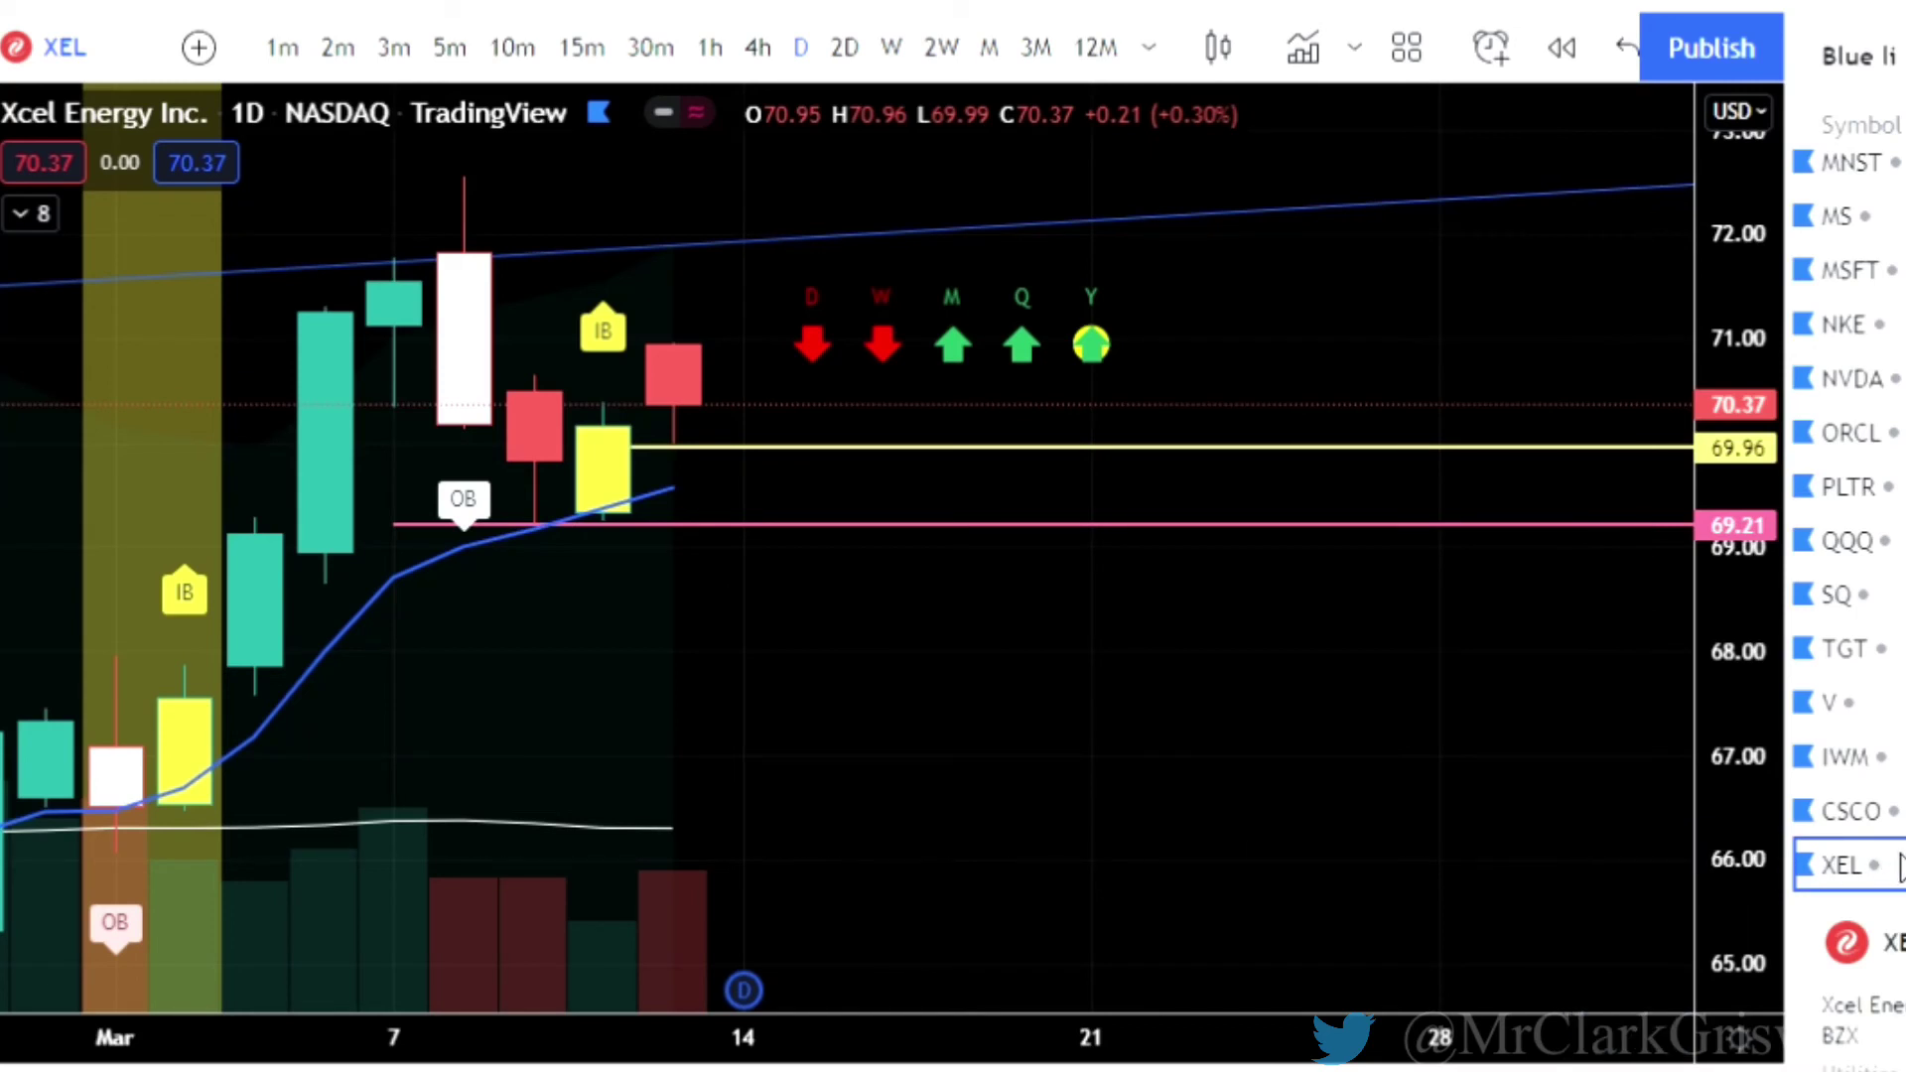
key(Down)
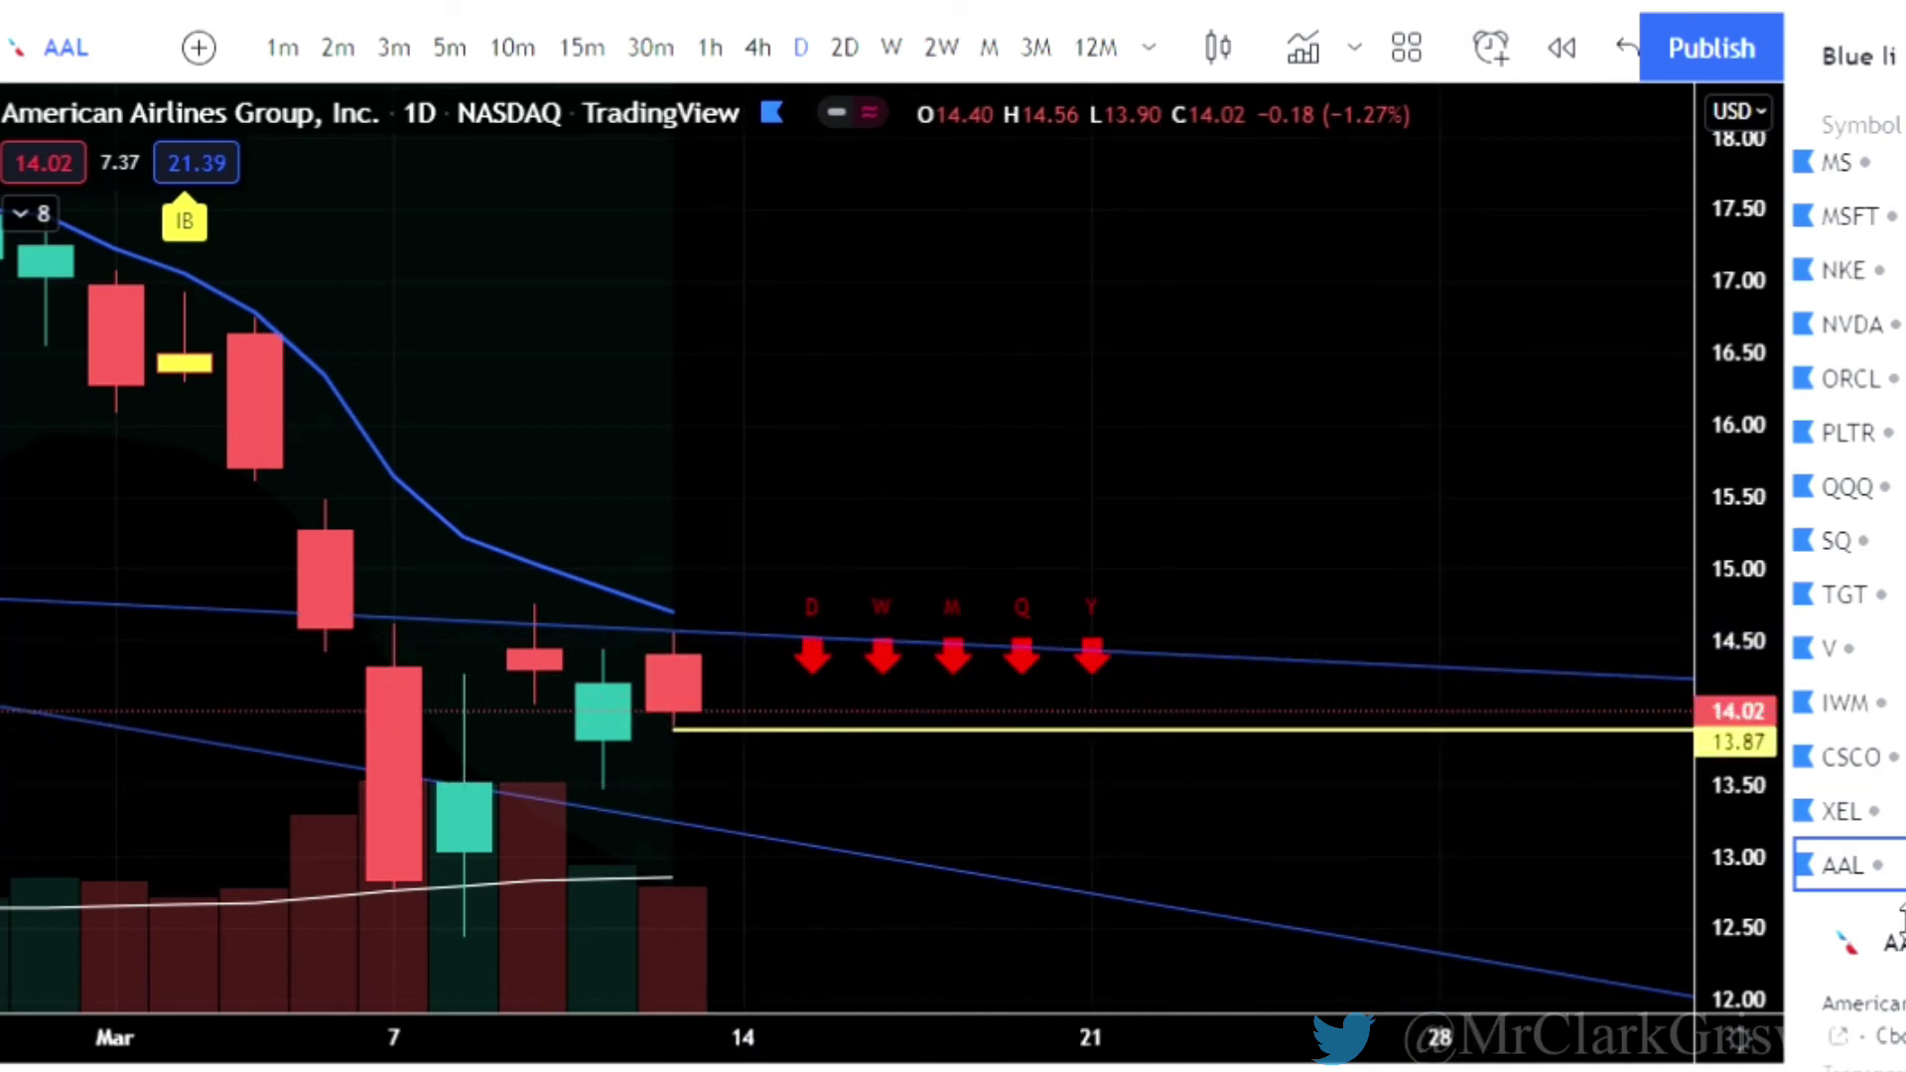
key(Down)
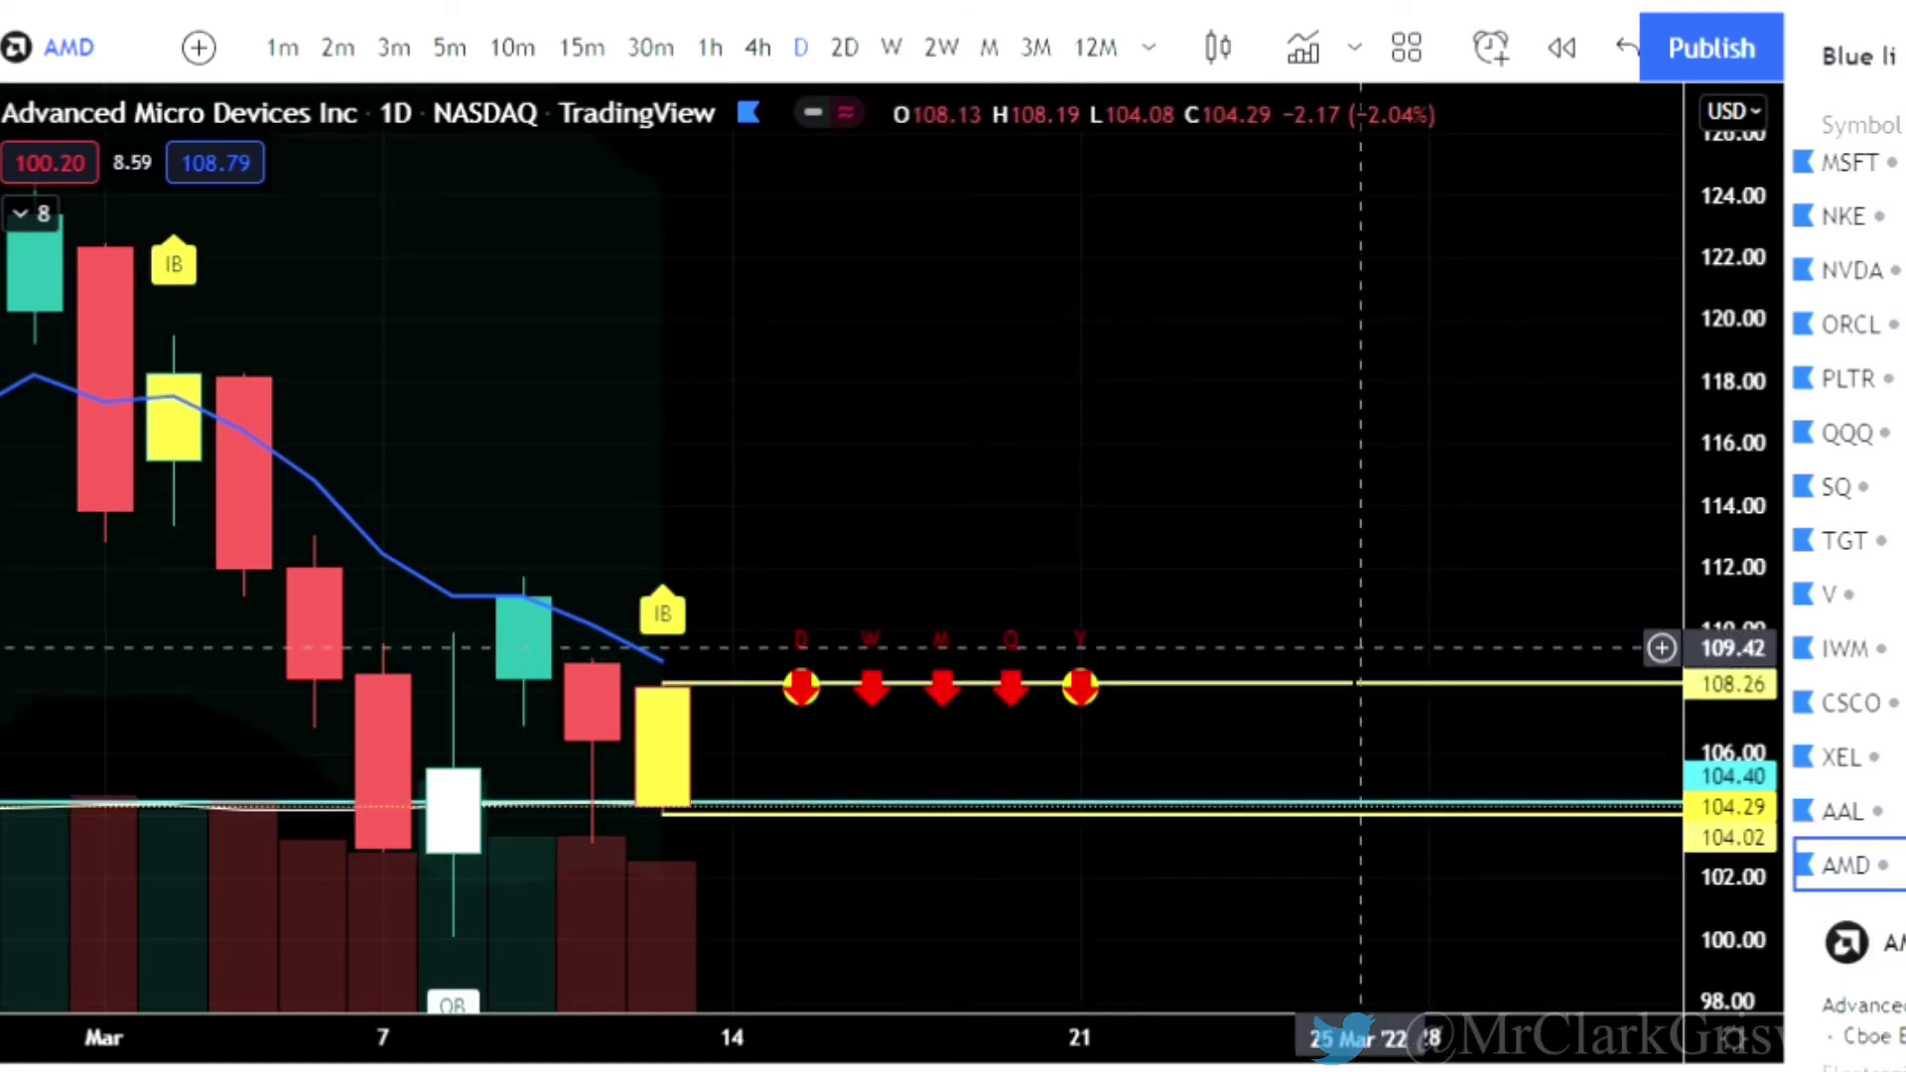
drag(1353, 574, 1343, 486)
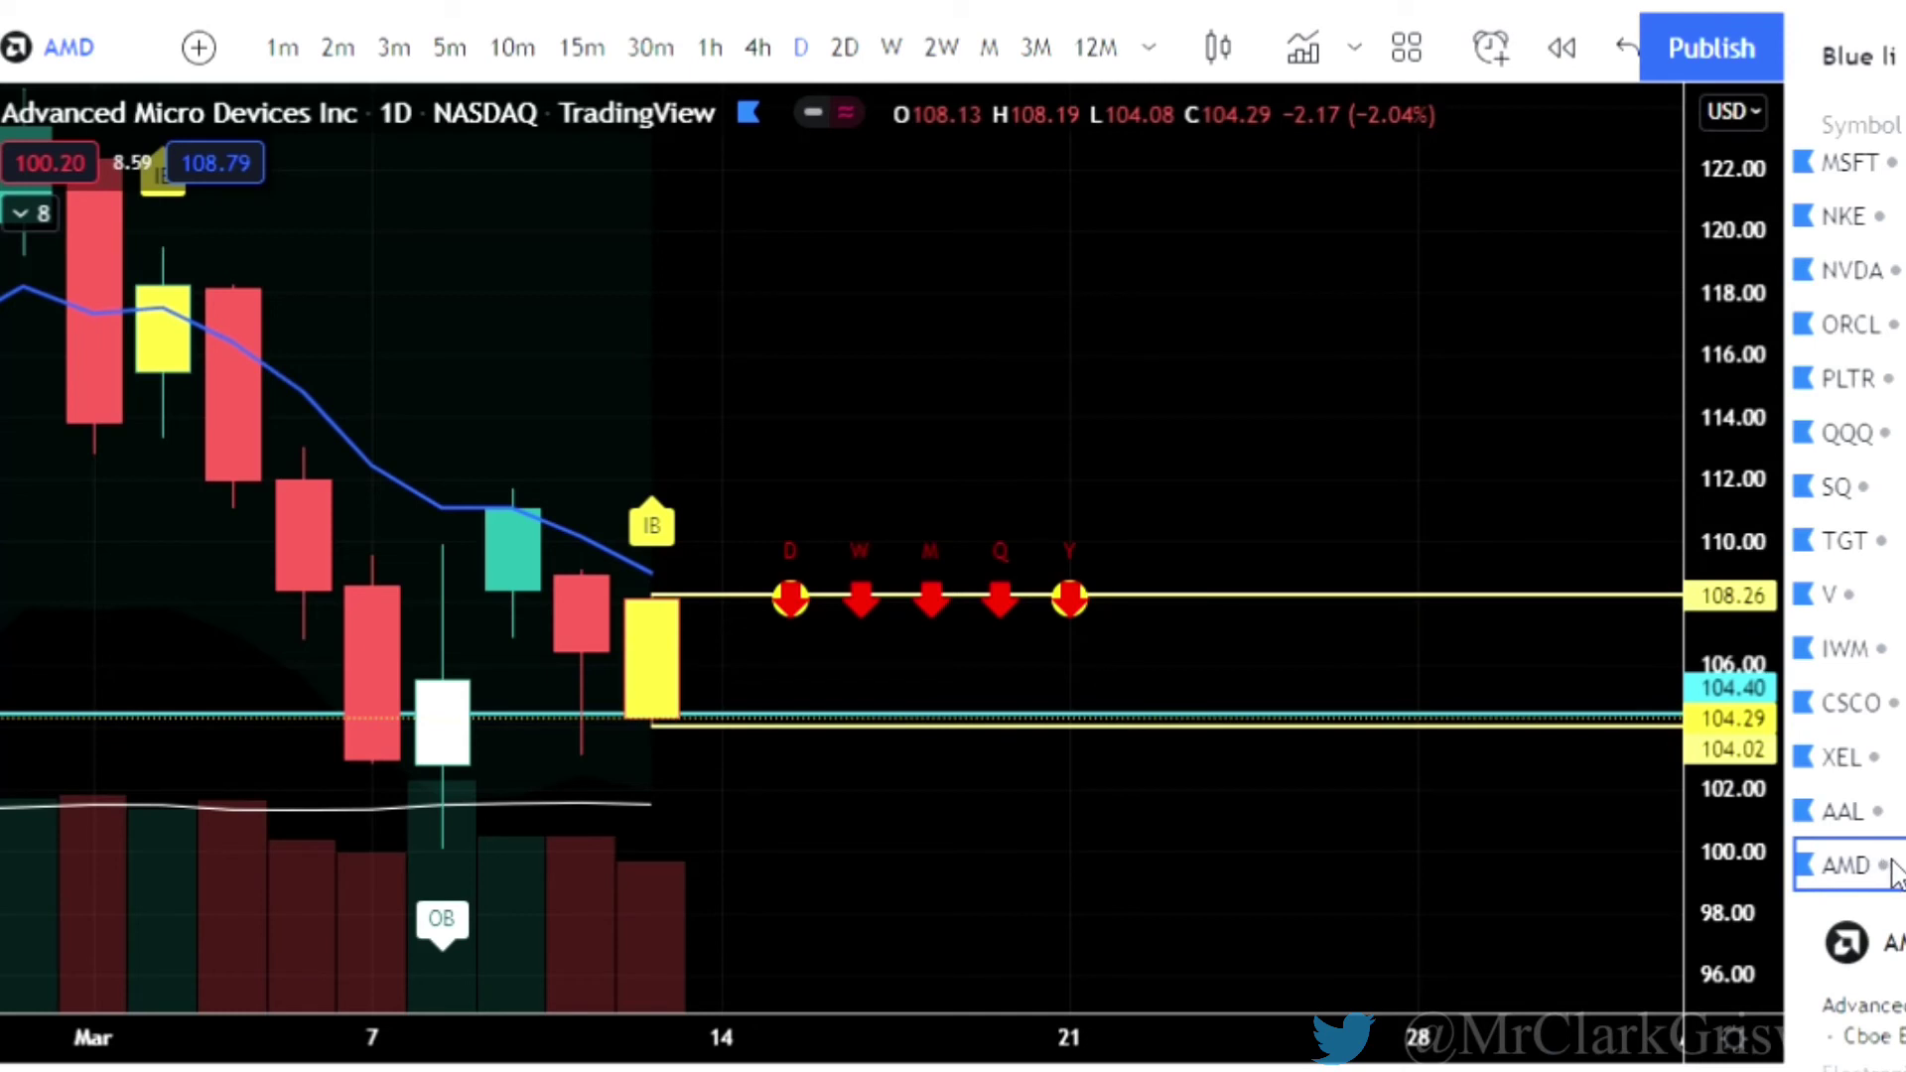
Review the daily charts of Colgate-Palmolive (CL), IBM and Coca-Cola (KO), checking the latest candles against their marked levels.
key(Down)
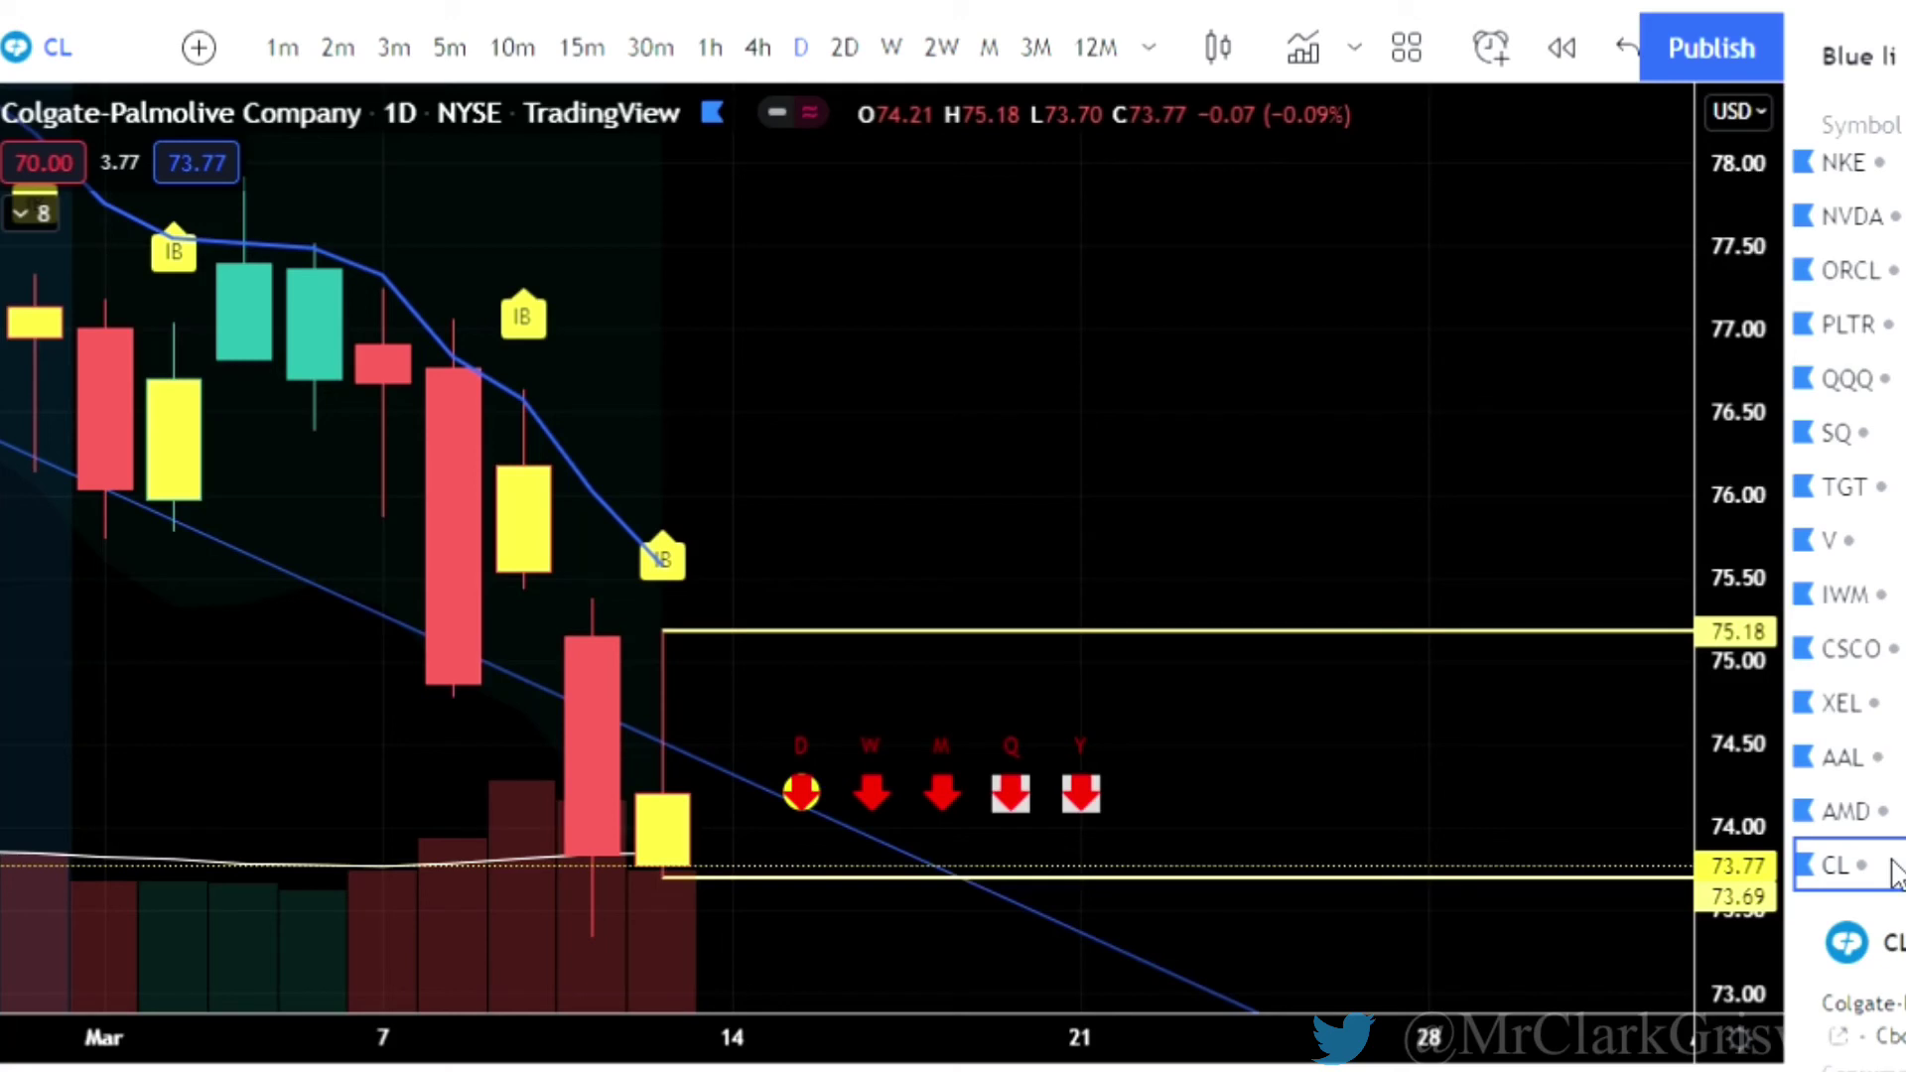
key(Down)
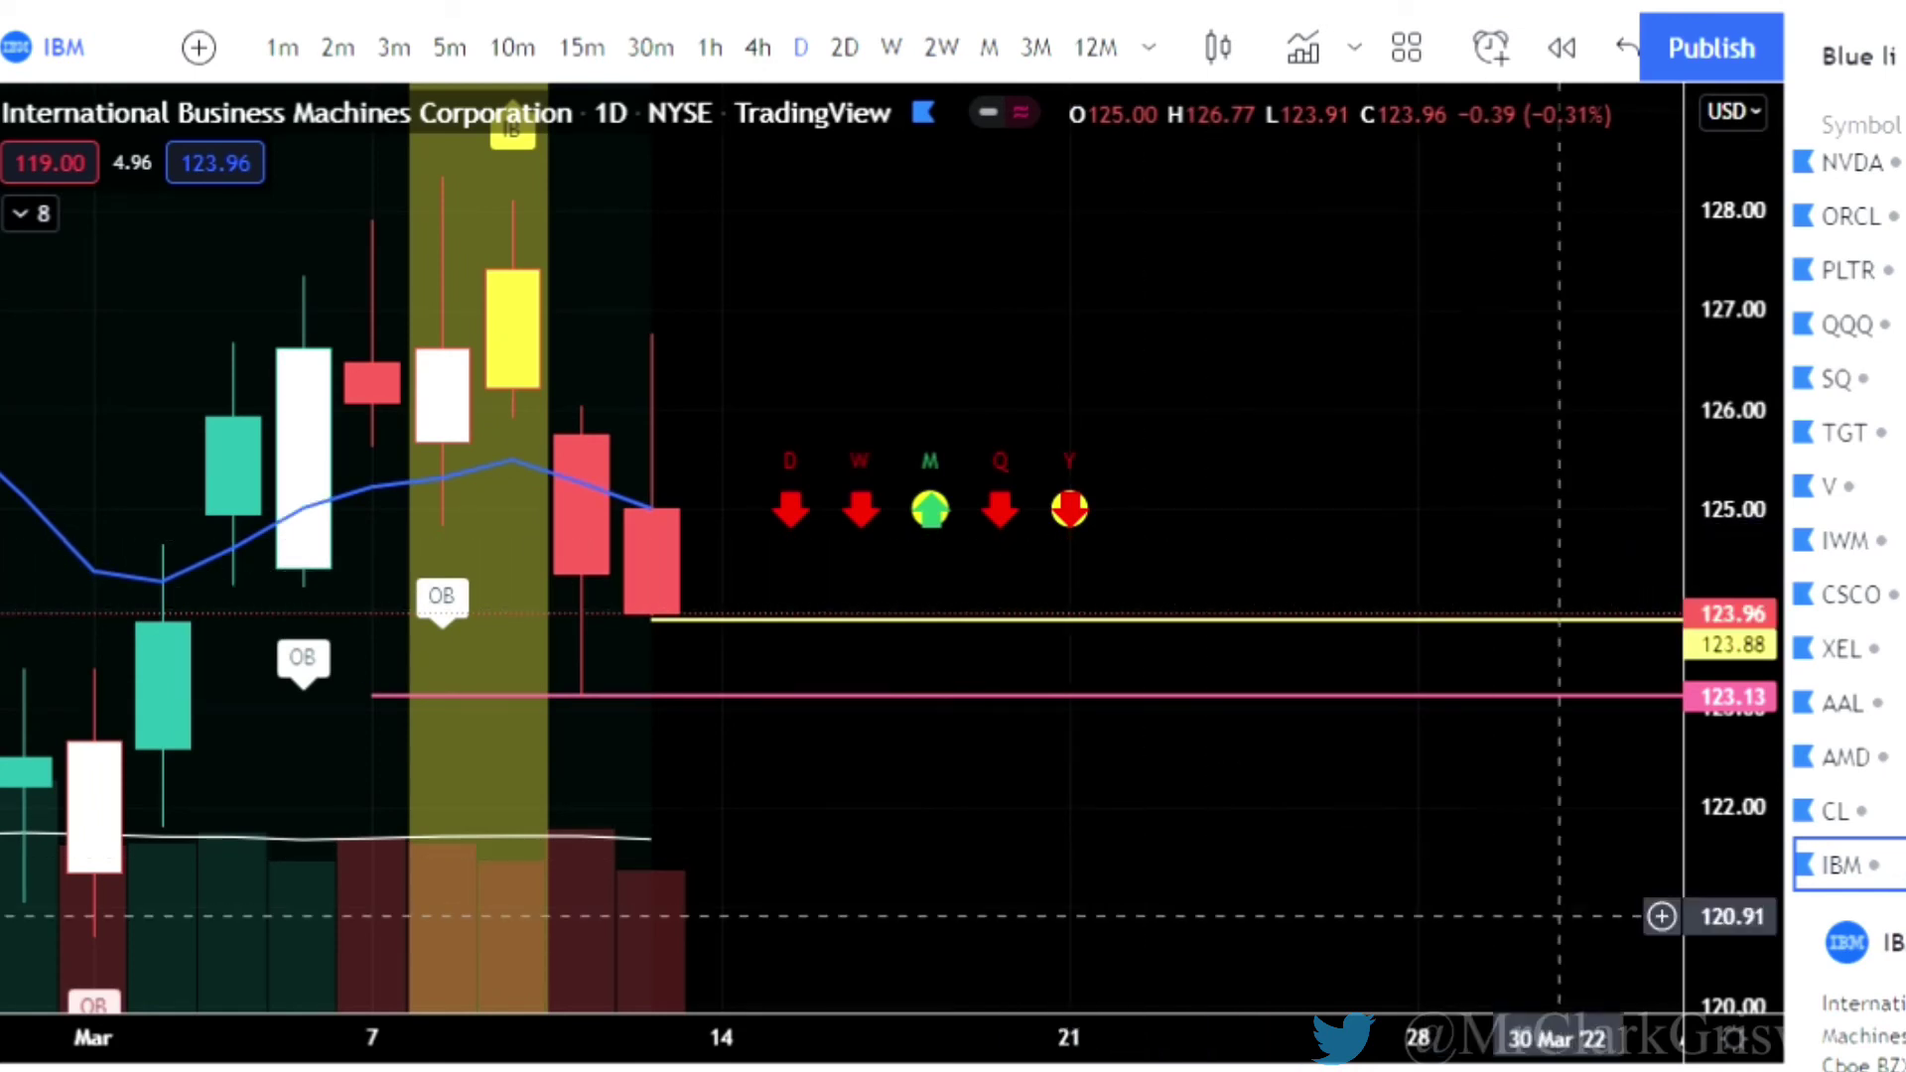
key(Down)
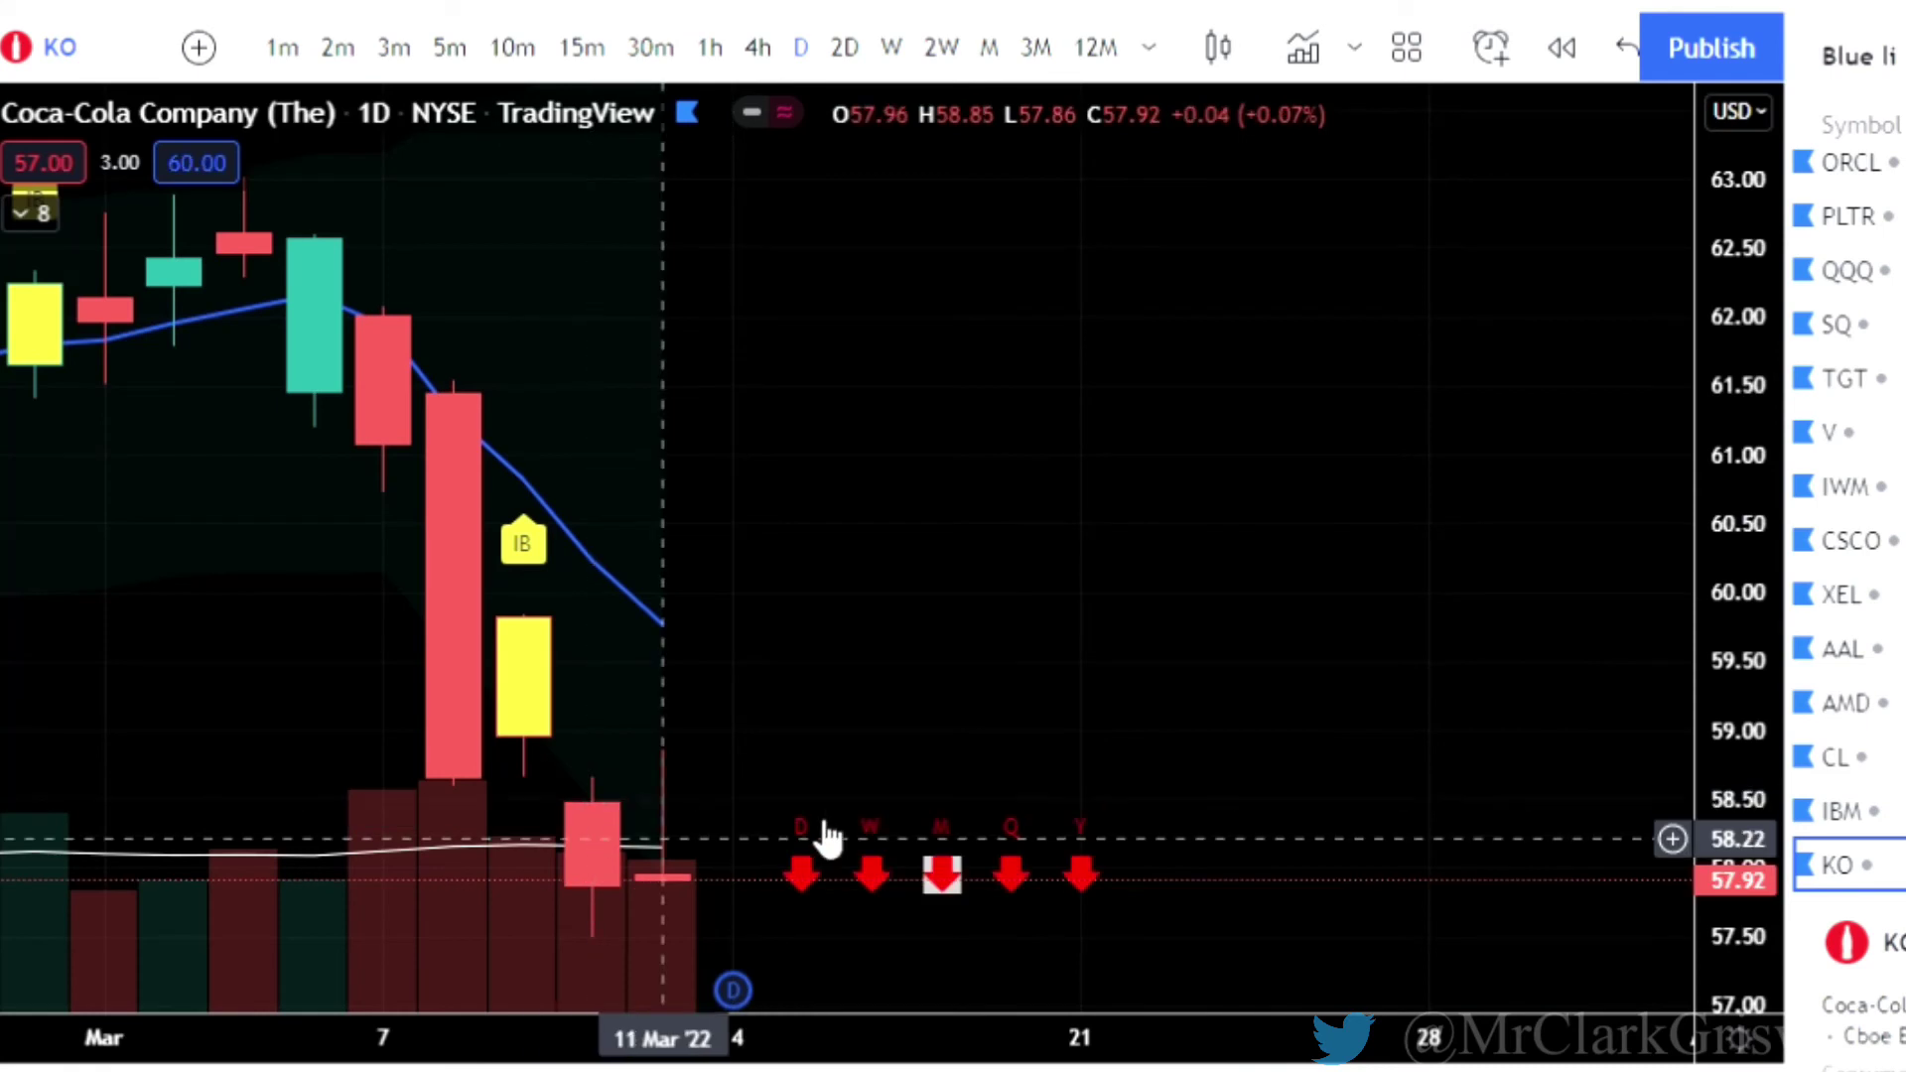
drag(1011, 722, 1110, 583)
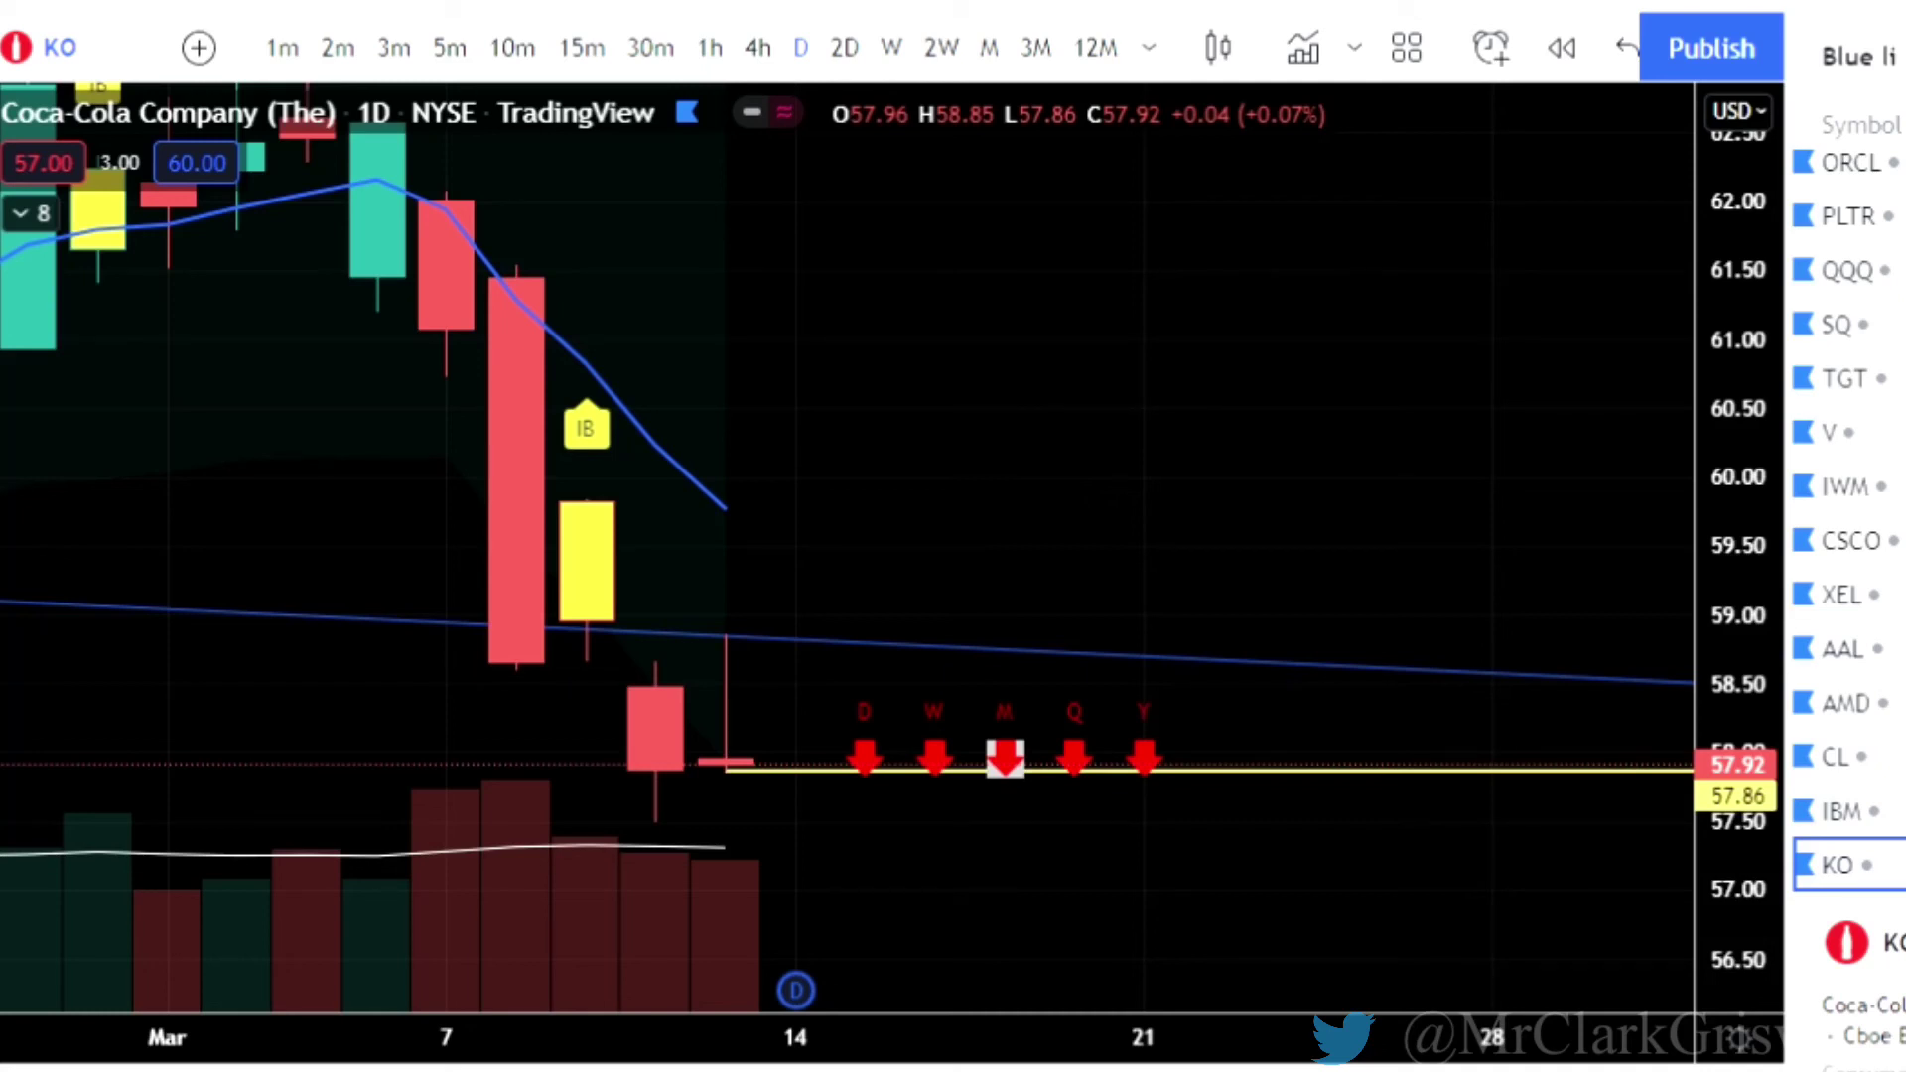
Review the daily charts of PayPal (PYPL), Virgin Galactic (SPCE), Uber (UBER) and Walmart (WMT).
key(Down)
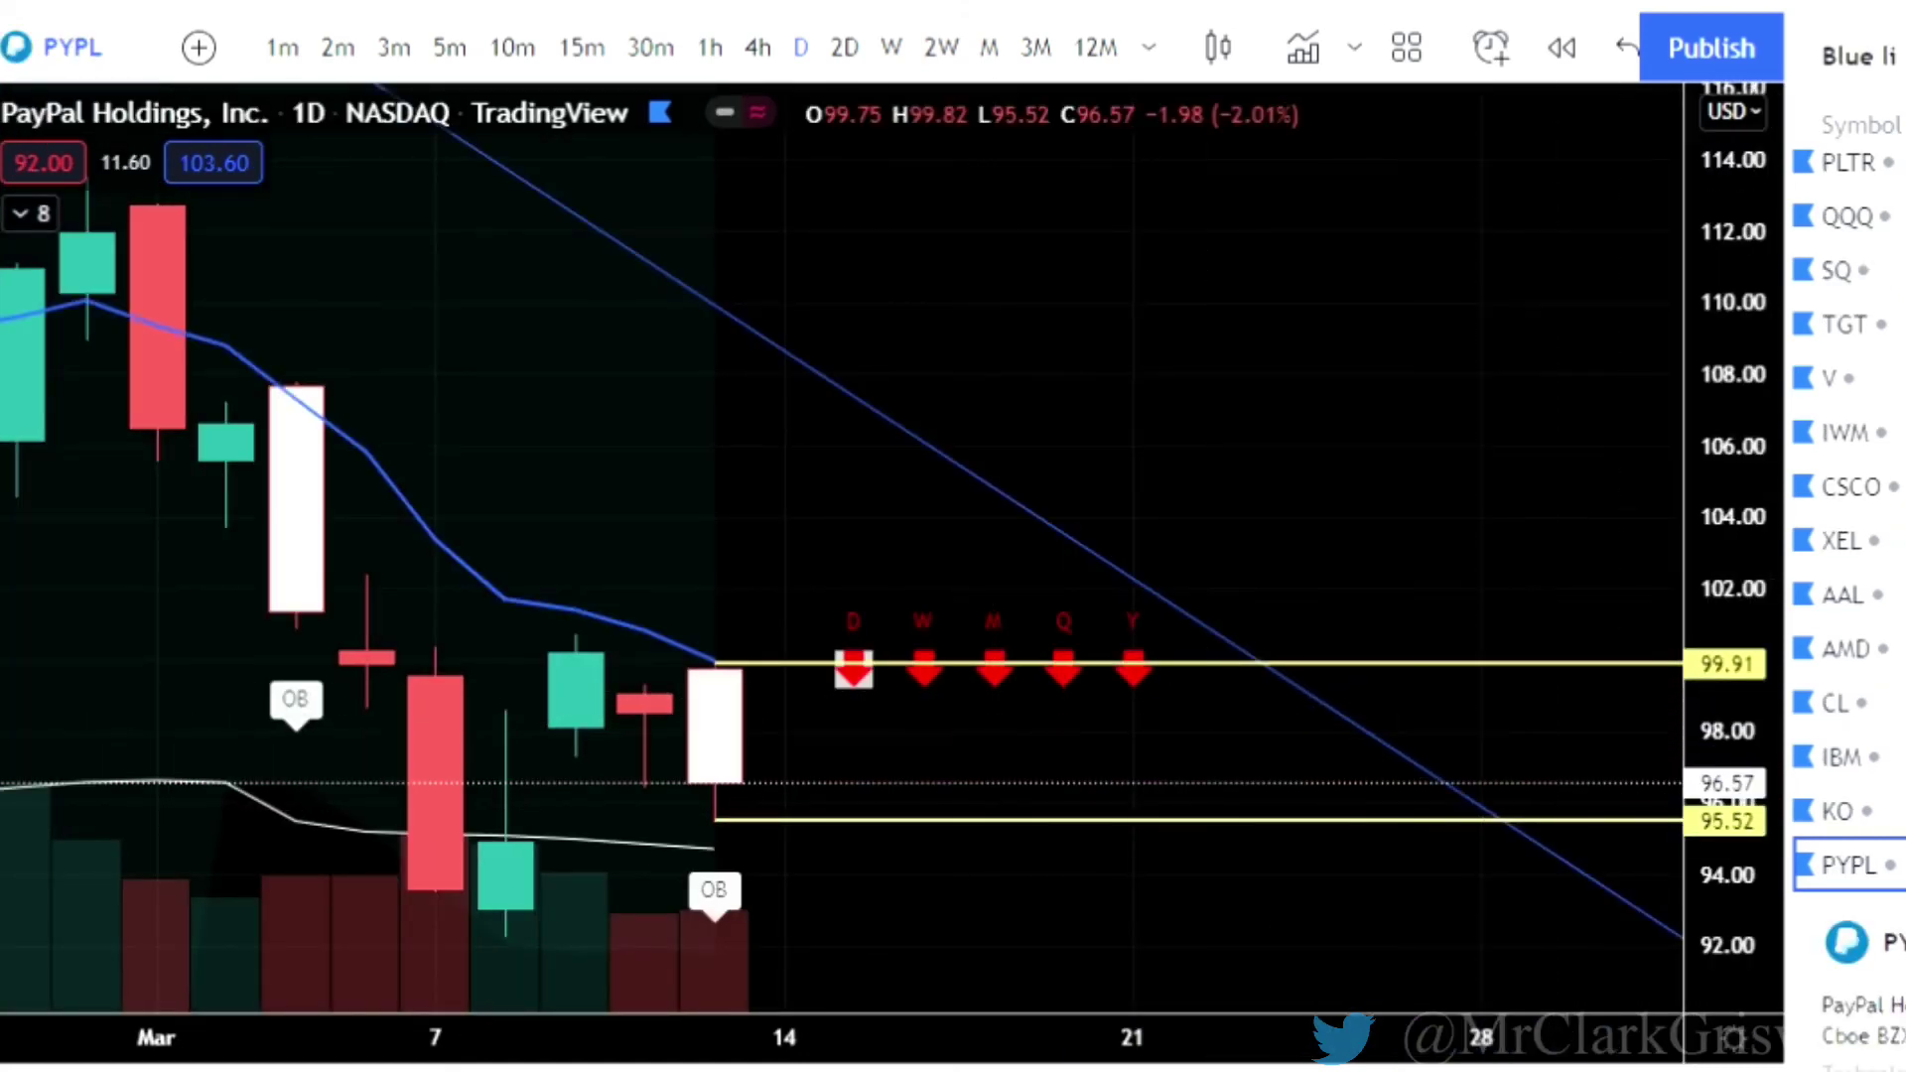
key(Down)
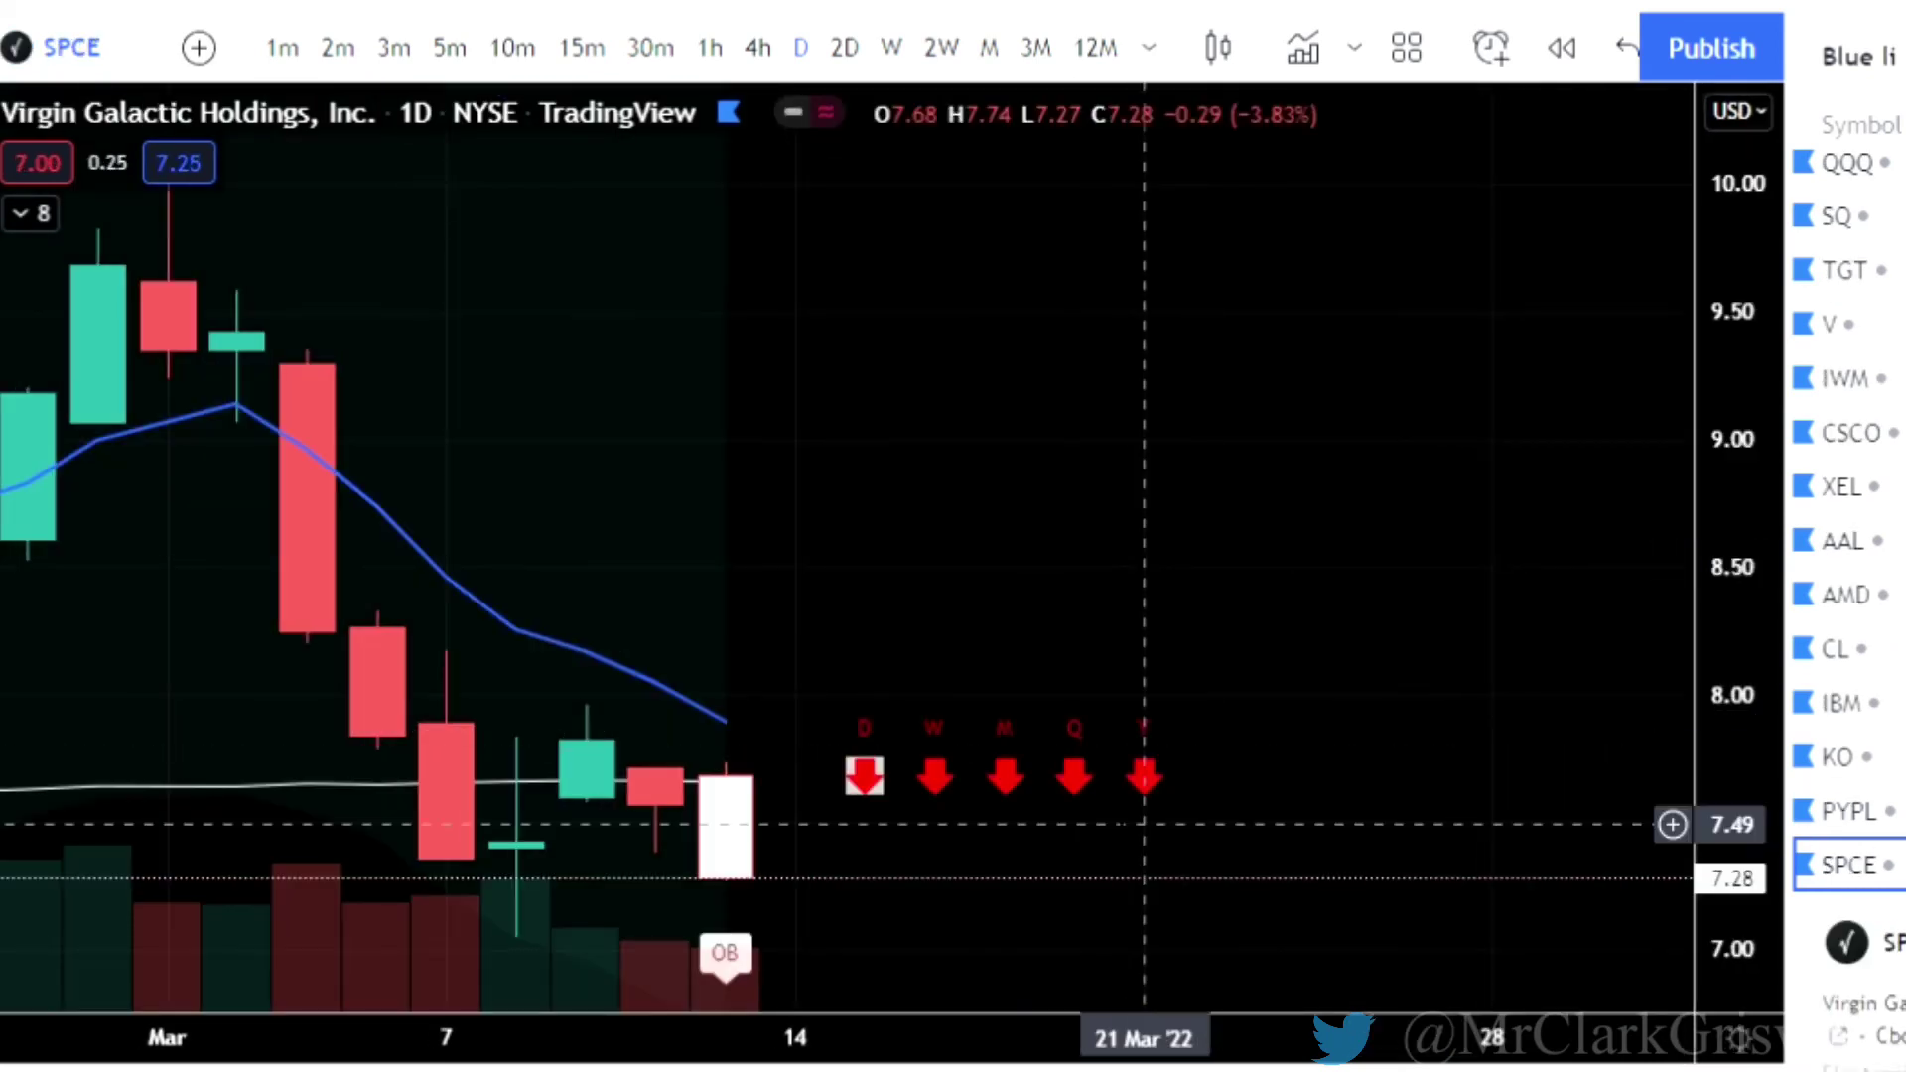
drag(1031, 646, 1107, 534)
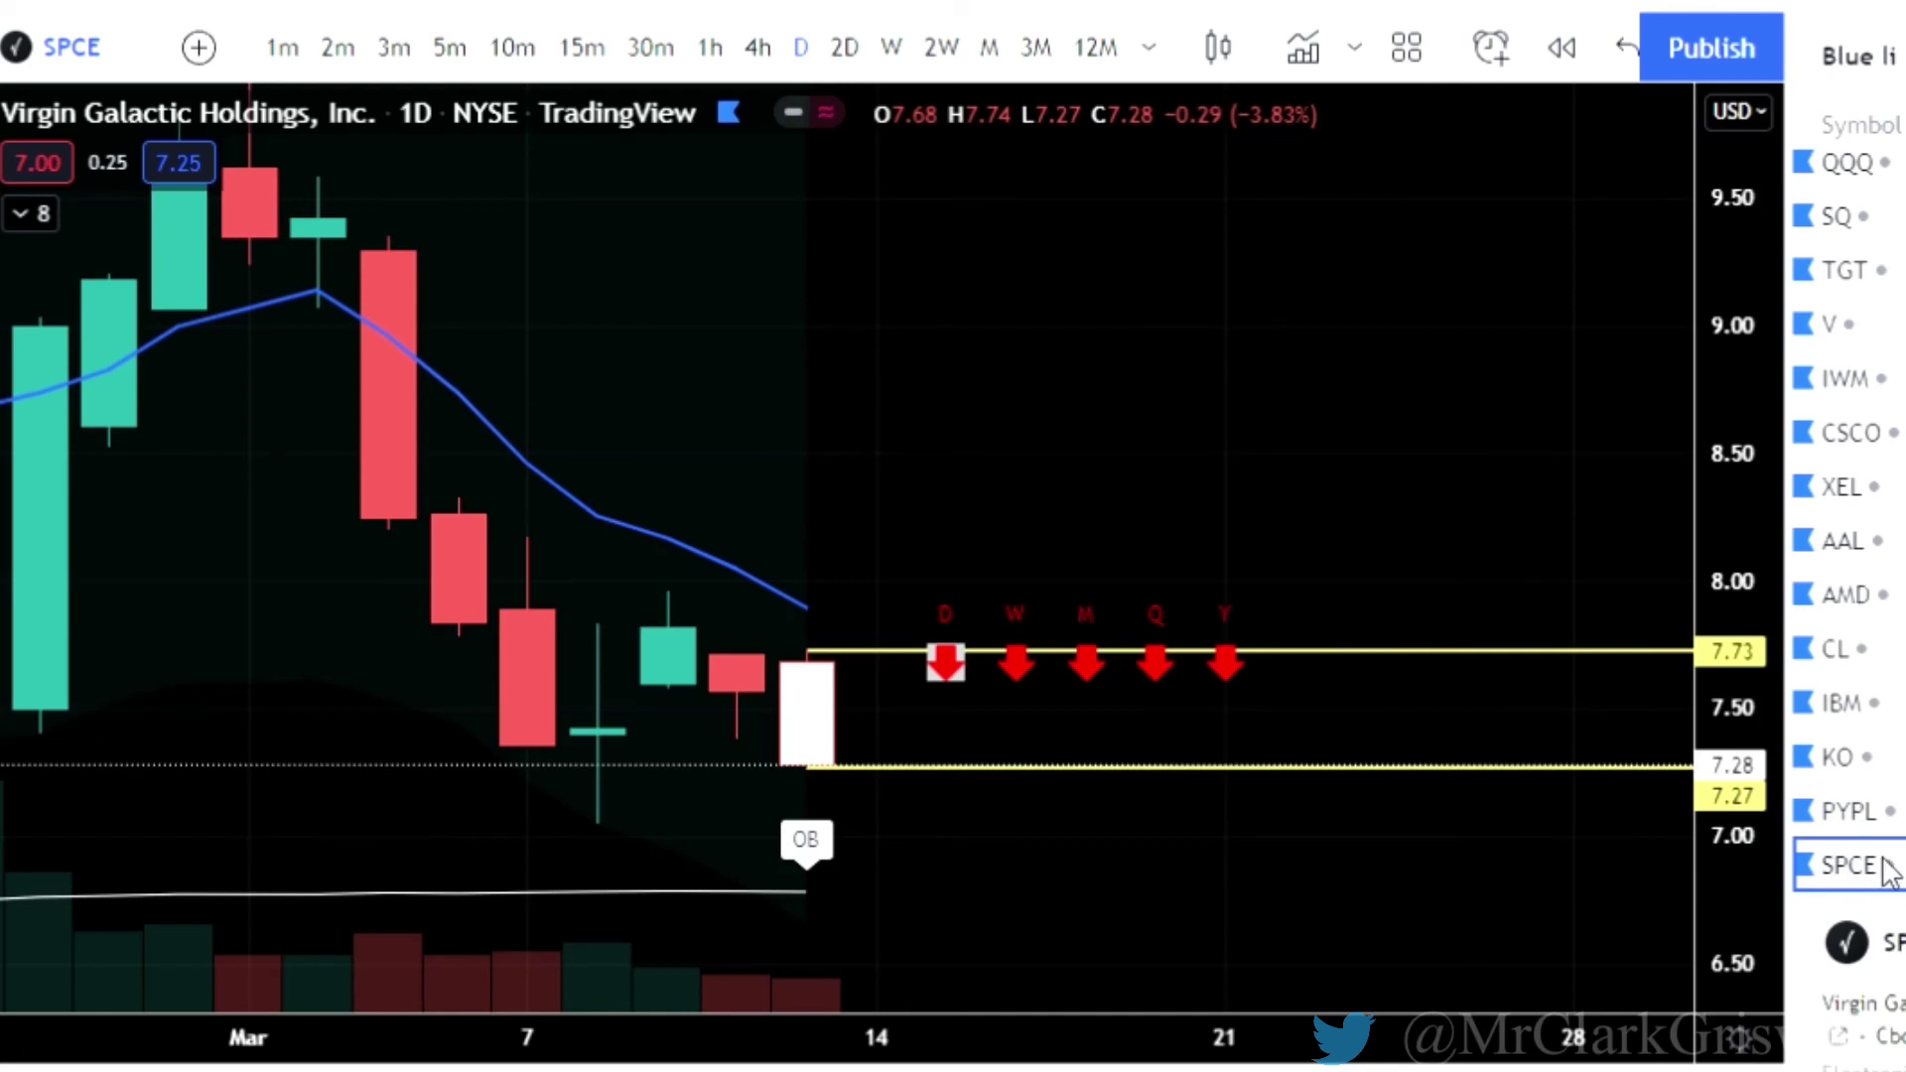
key(Down)
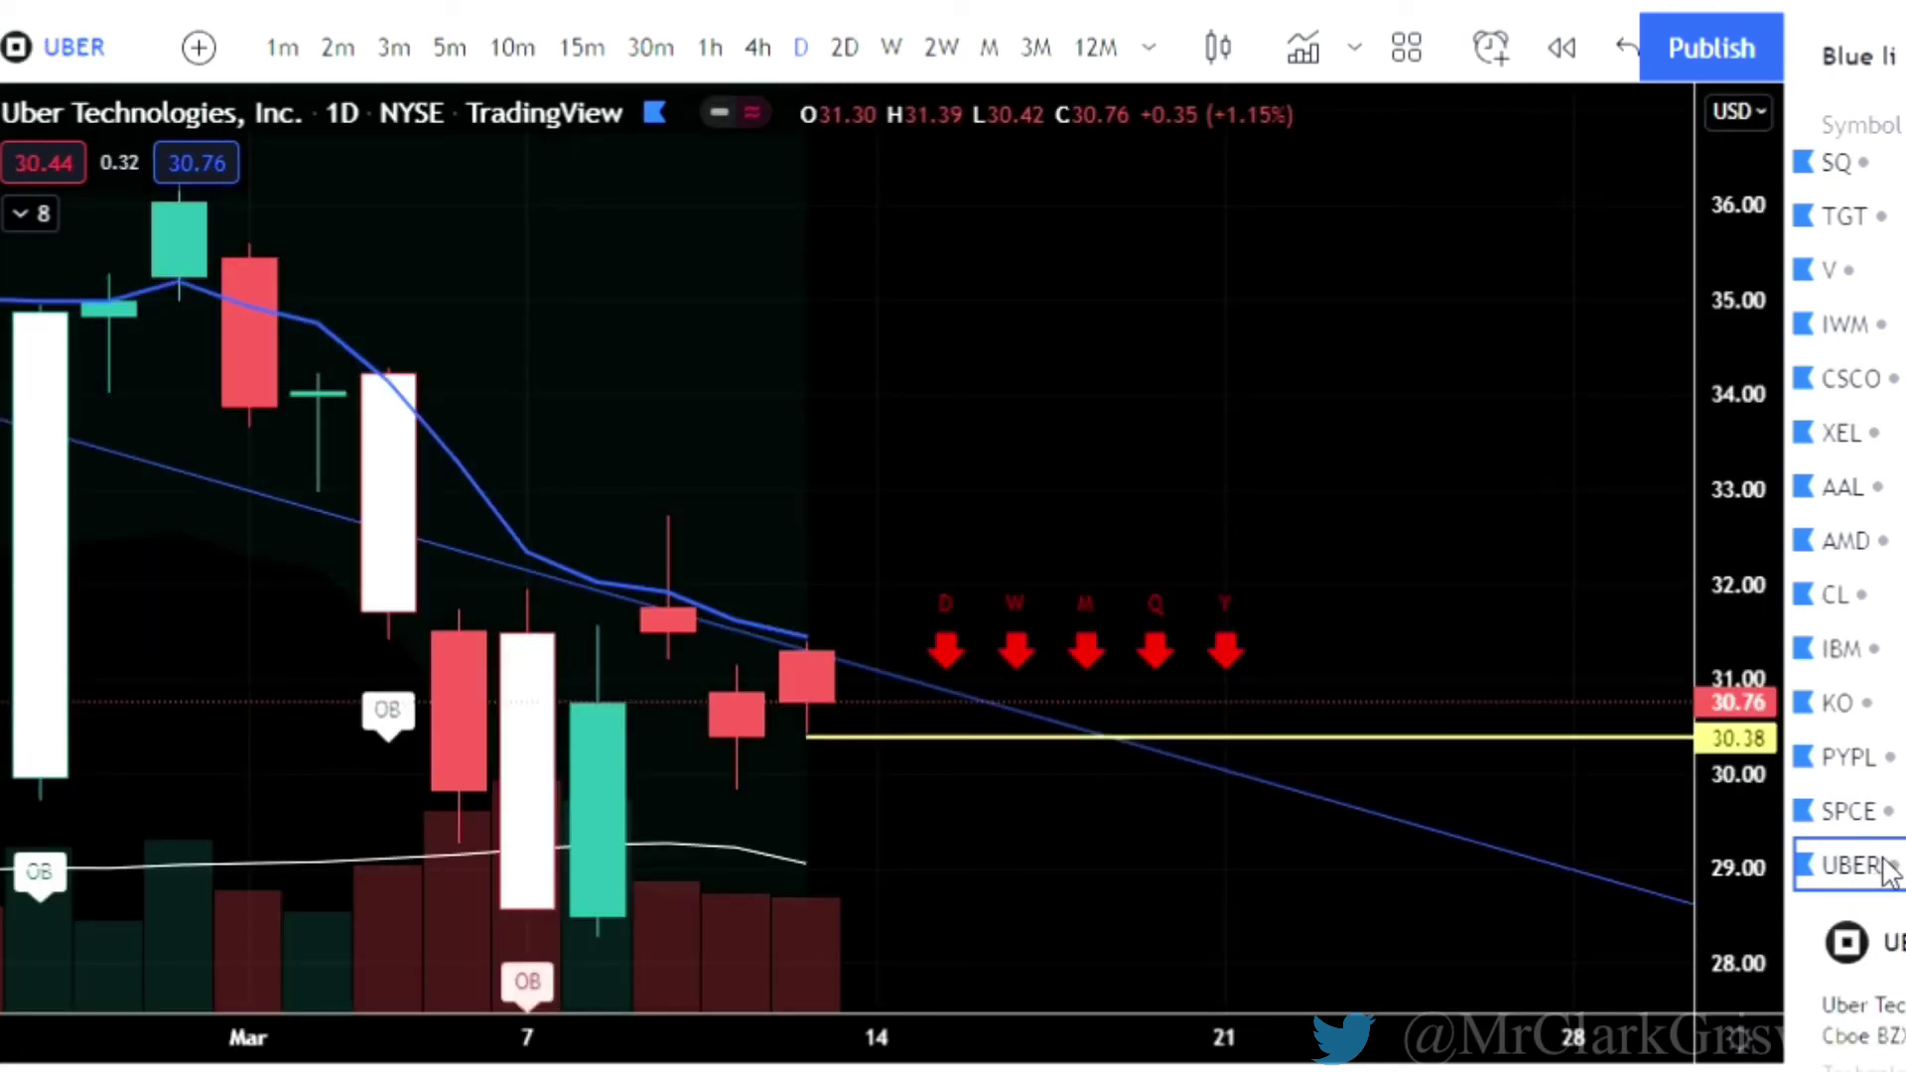
key(Down)
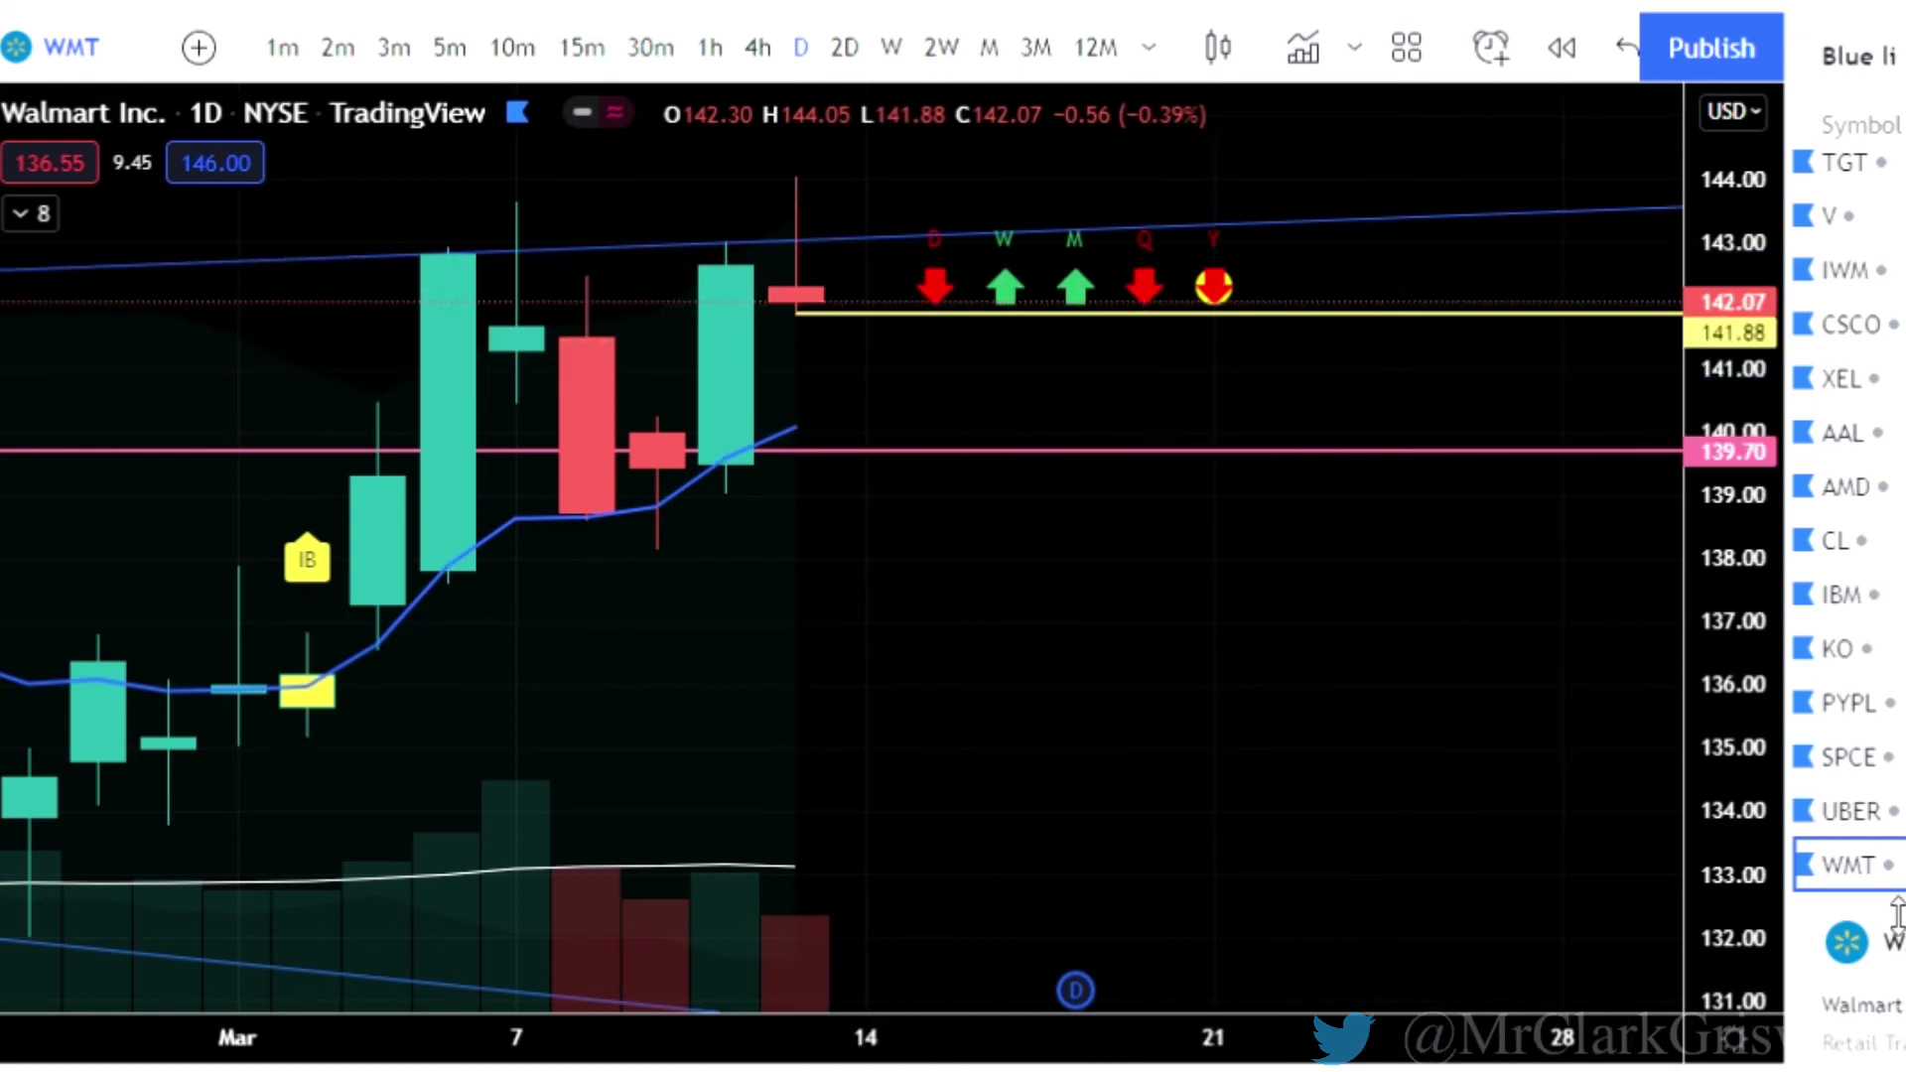
Review the daily charts of Chewy (CHWY), Digital World Acquisition (DWAC) and Chevron (CVX) against their marked levels.
key(Down)
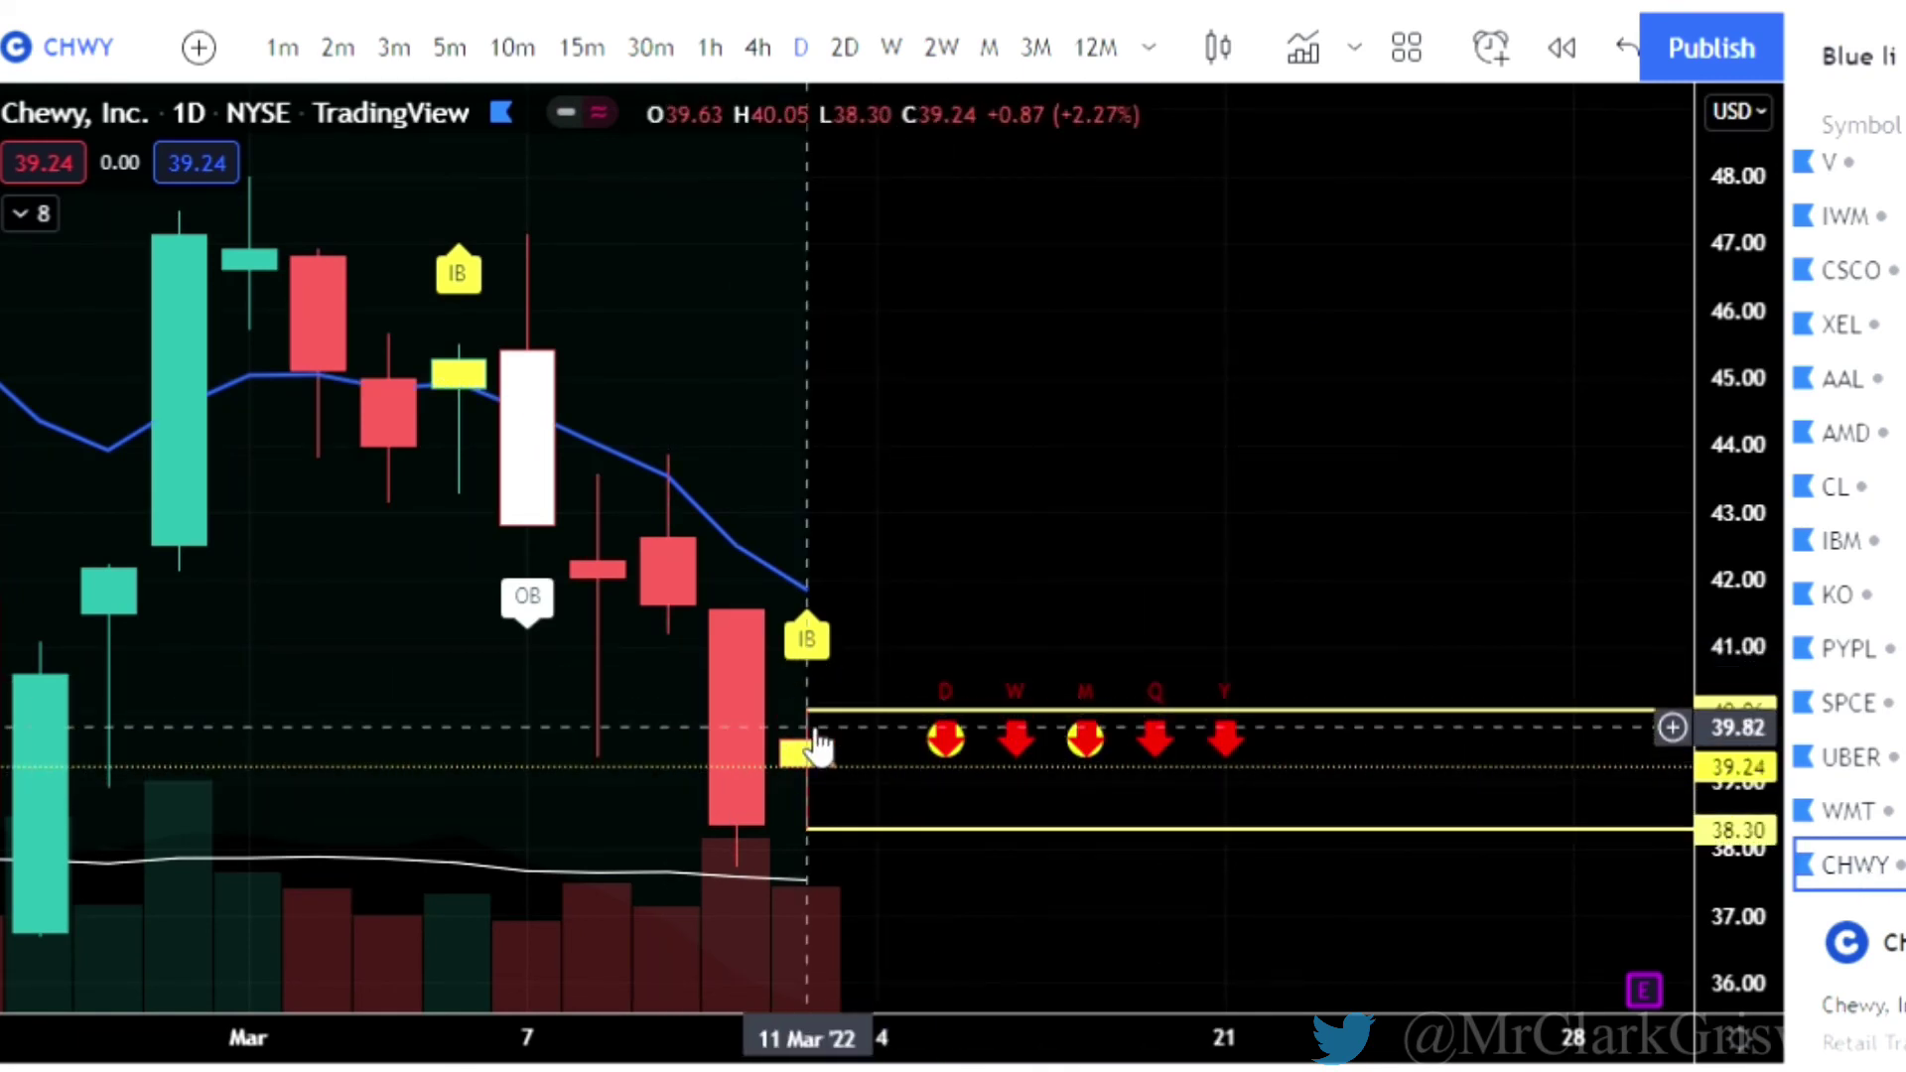
drag(1154, 645, 1139, 512)
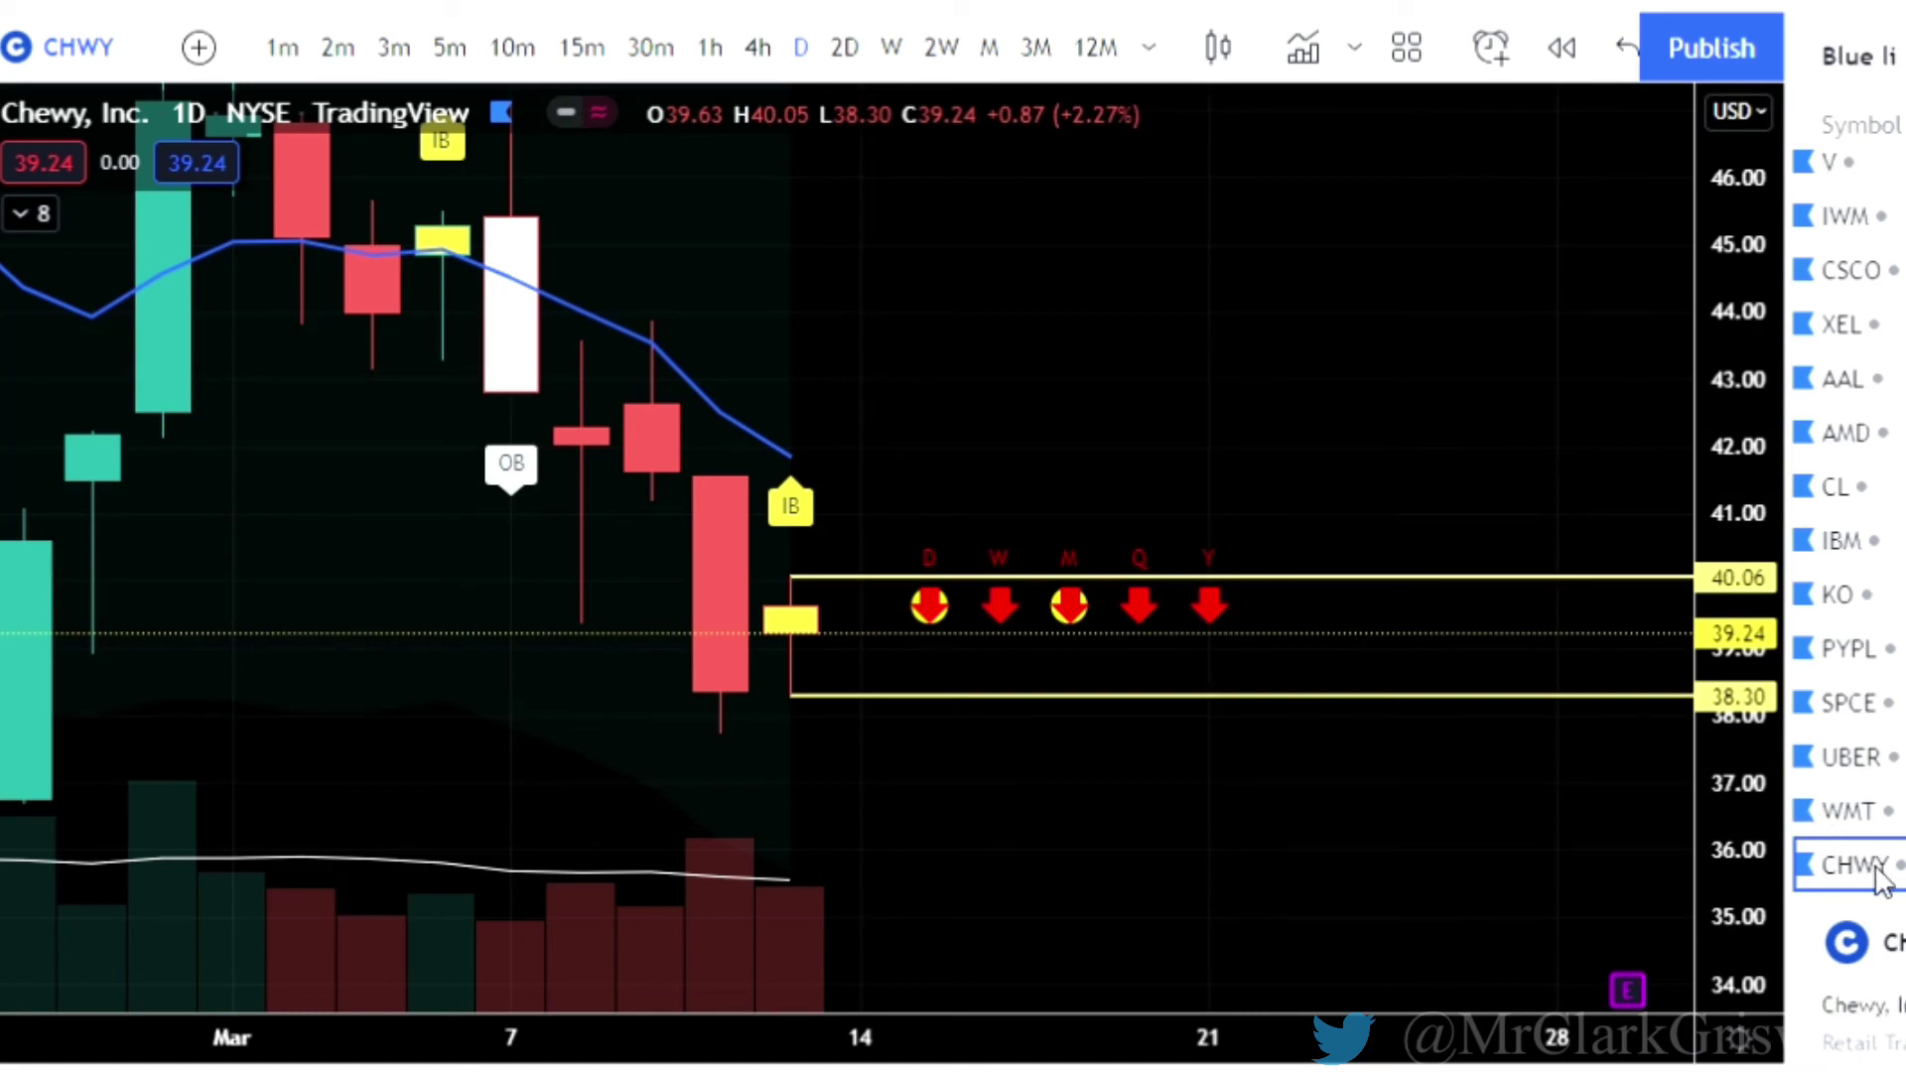
key(Down)
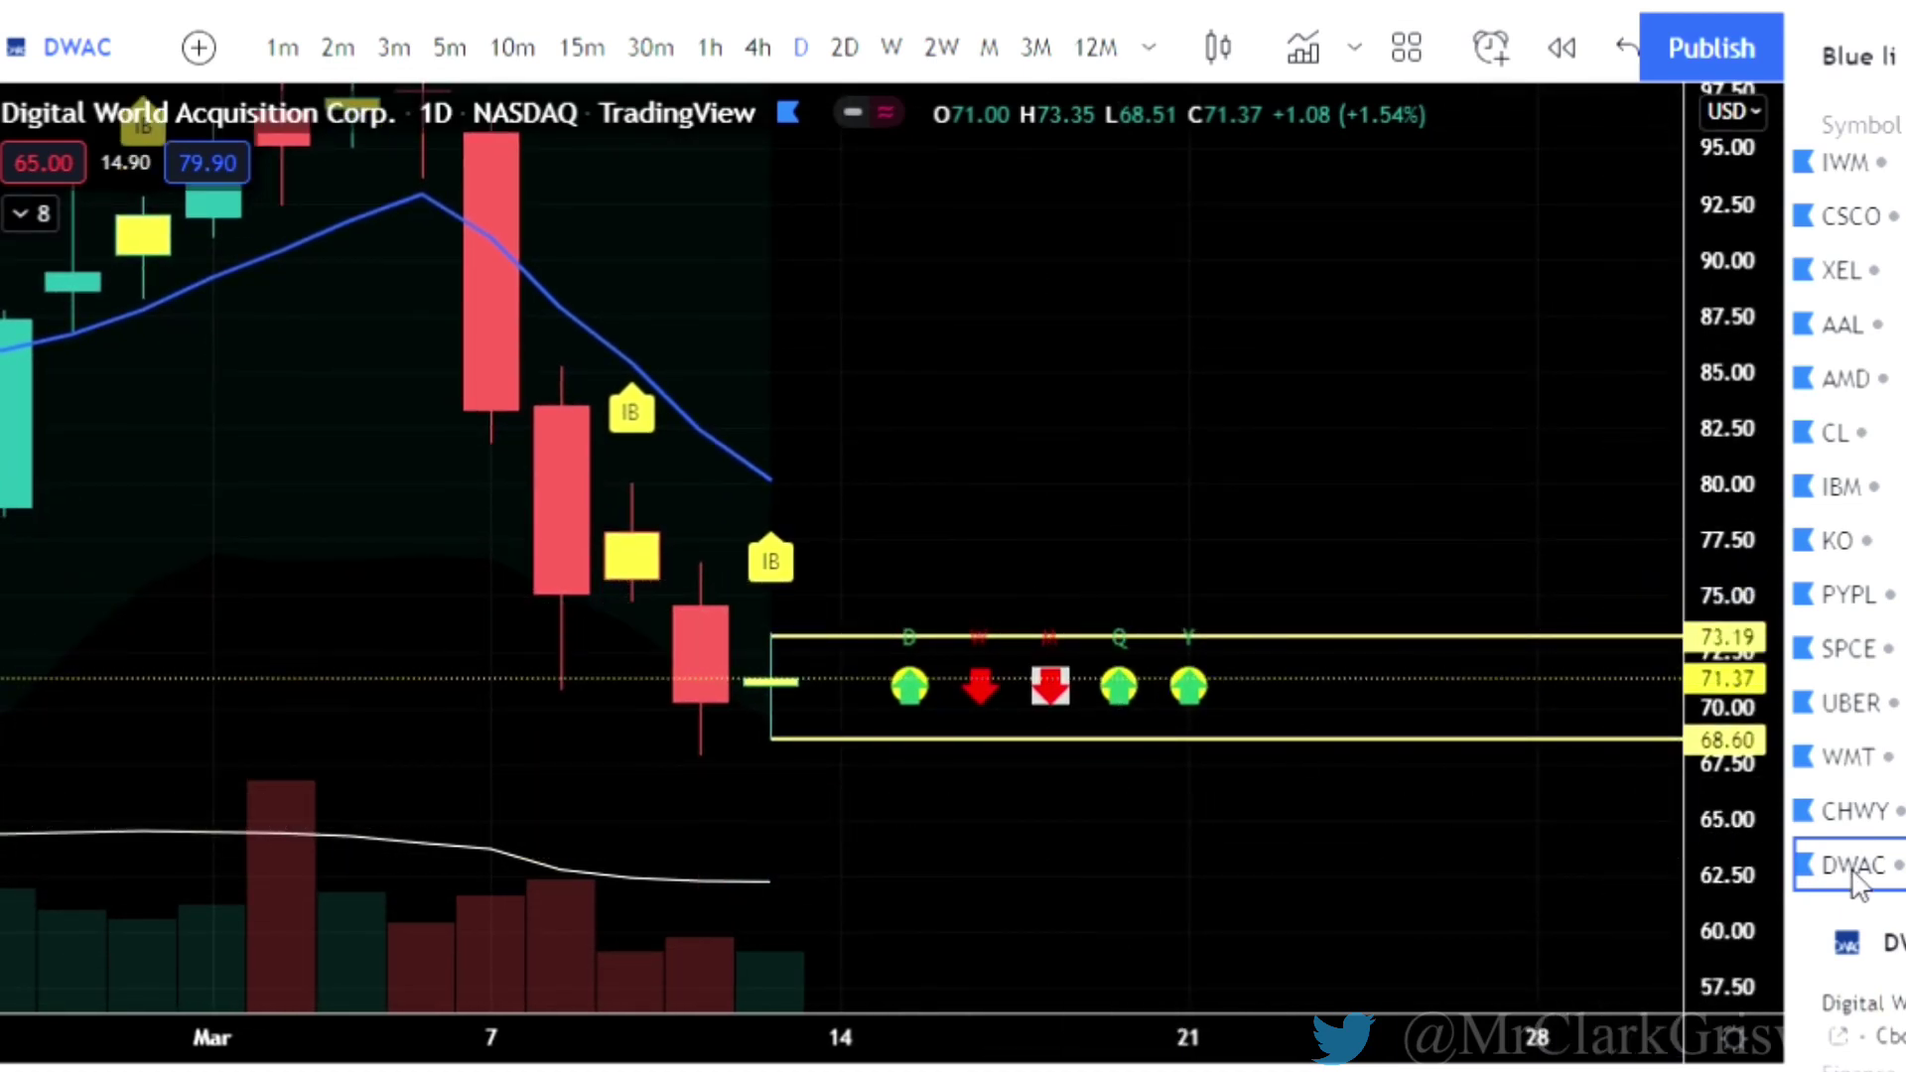
key(Down)
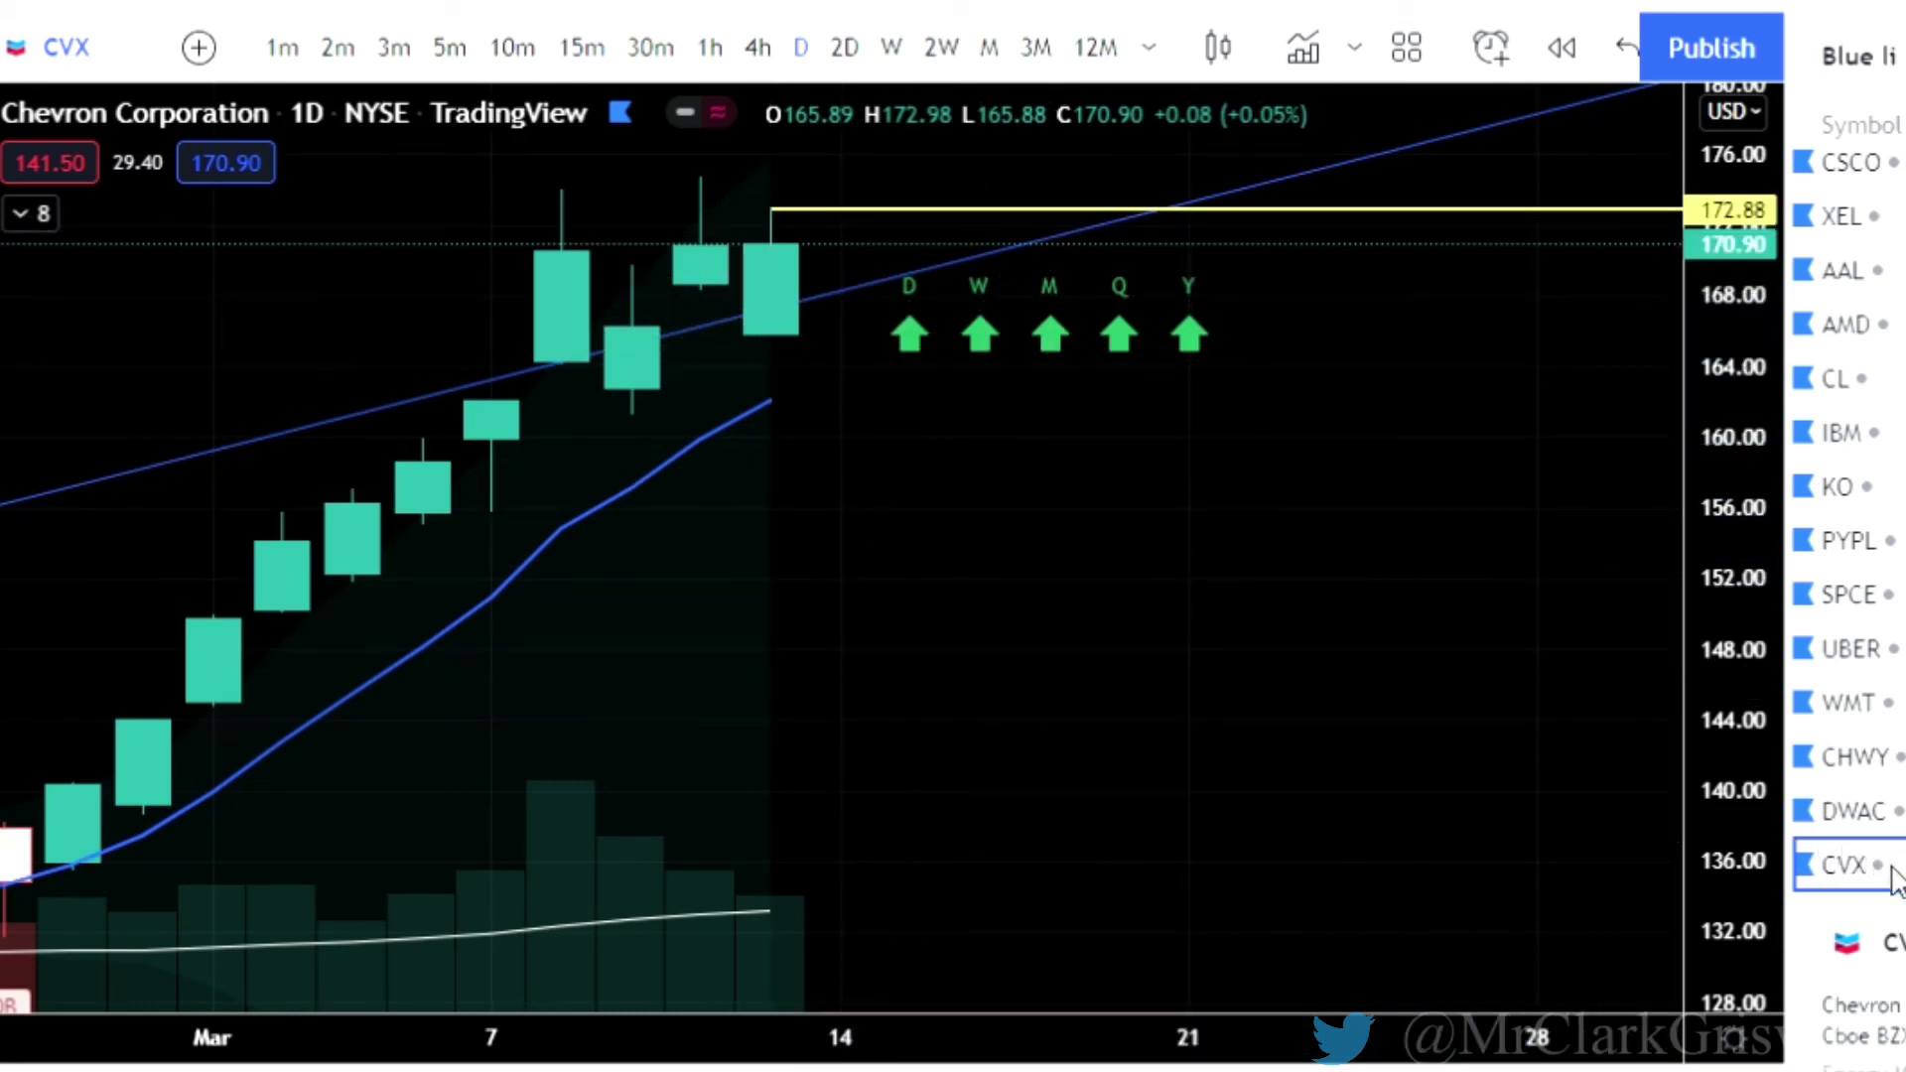
Examine Schlumberger's (SLB) latest daily candles up close, and review the daily charts of Alcoa (AA) and the oil and gas ETF XOP.
key(Down)
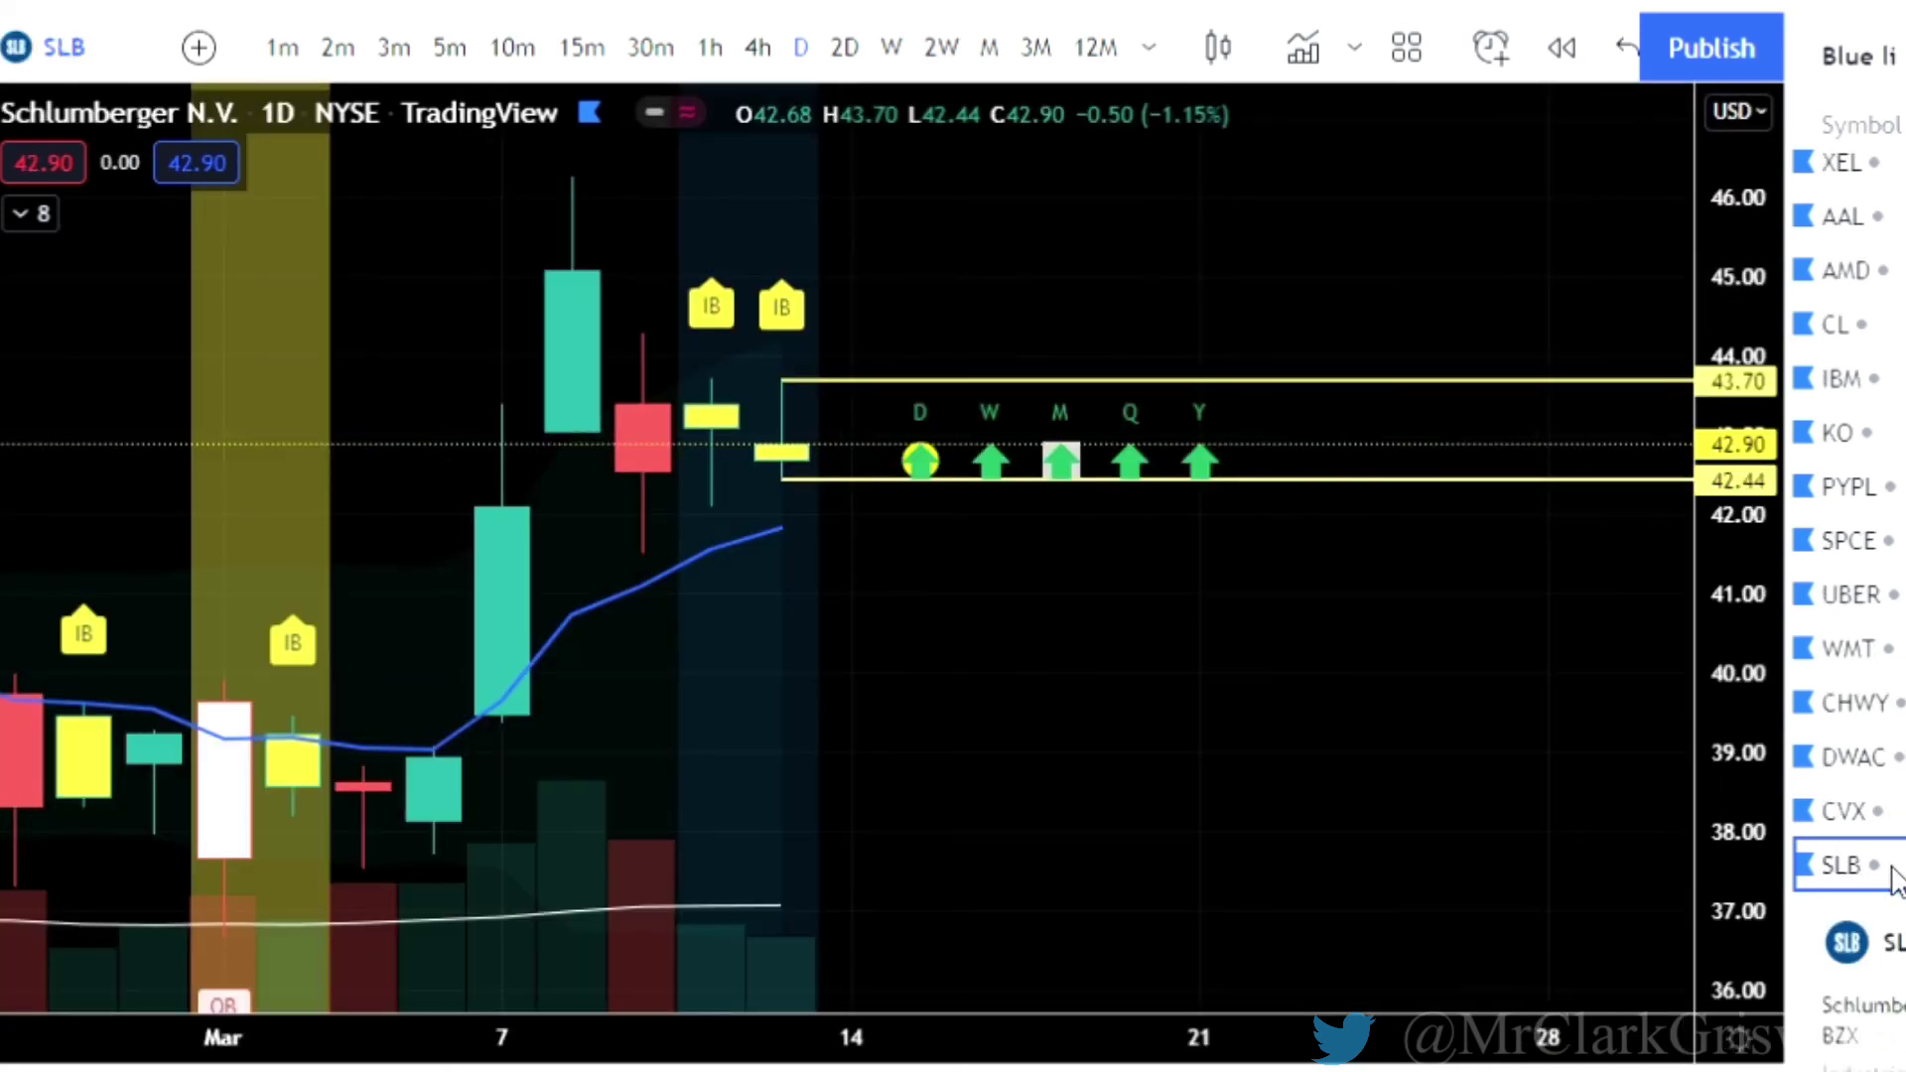
drag(1765, 899, 1737, 644)
drag(920, 466, 1039, 702)
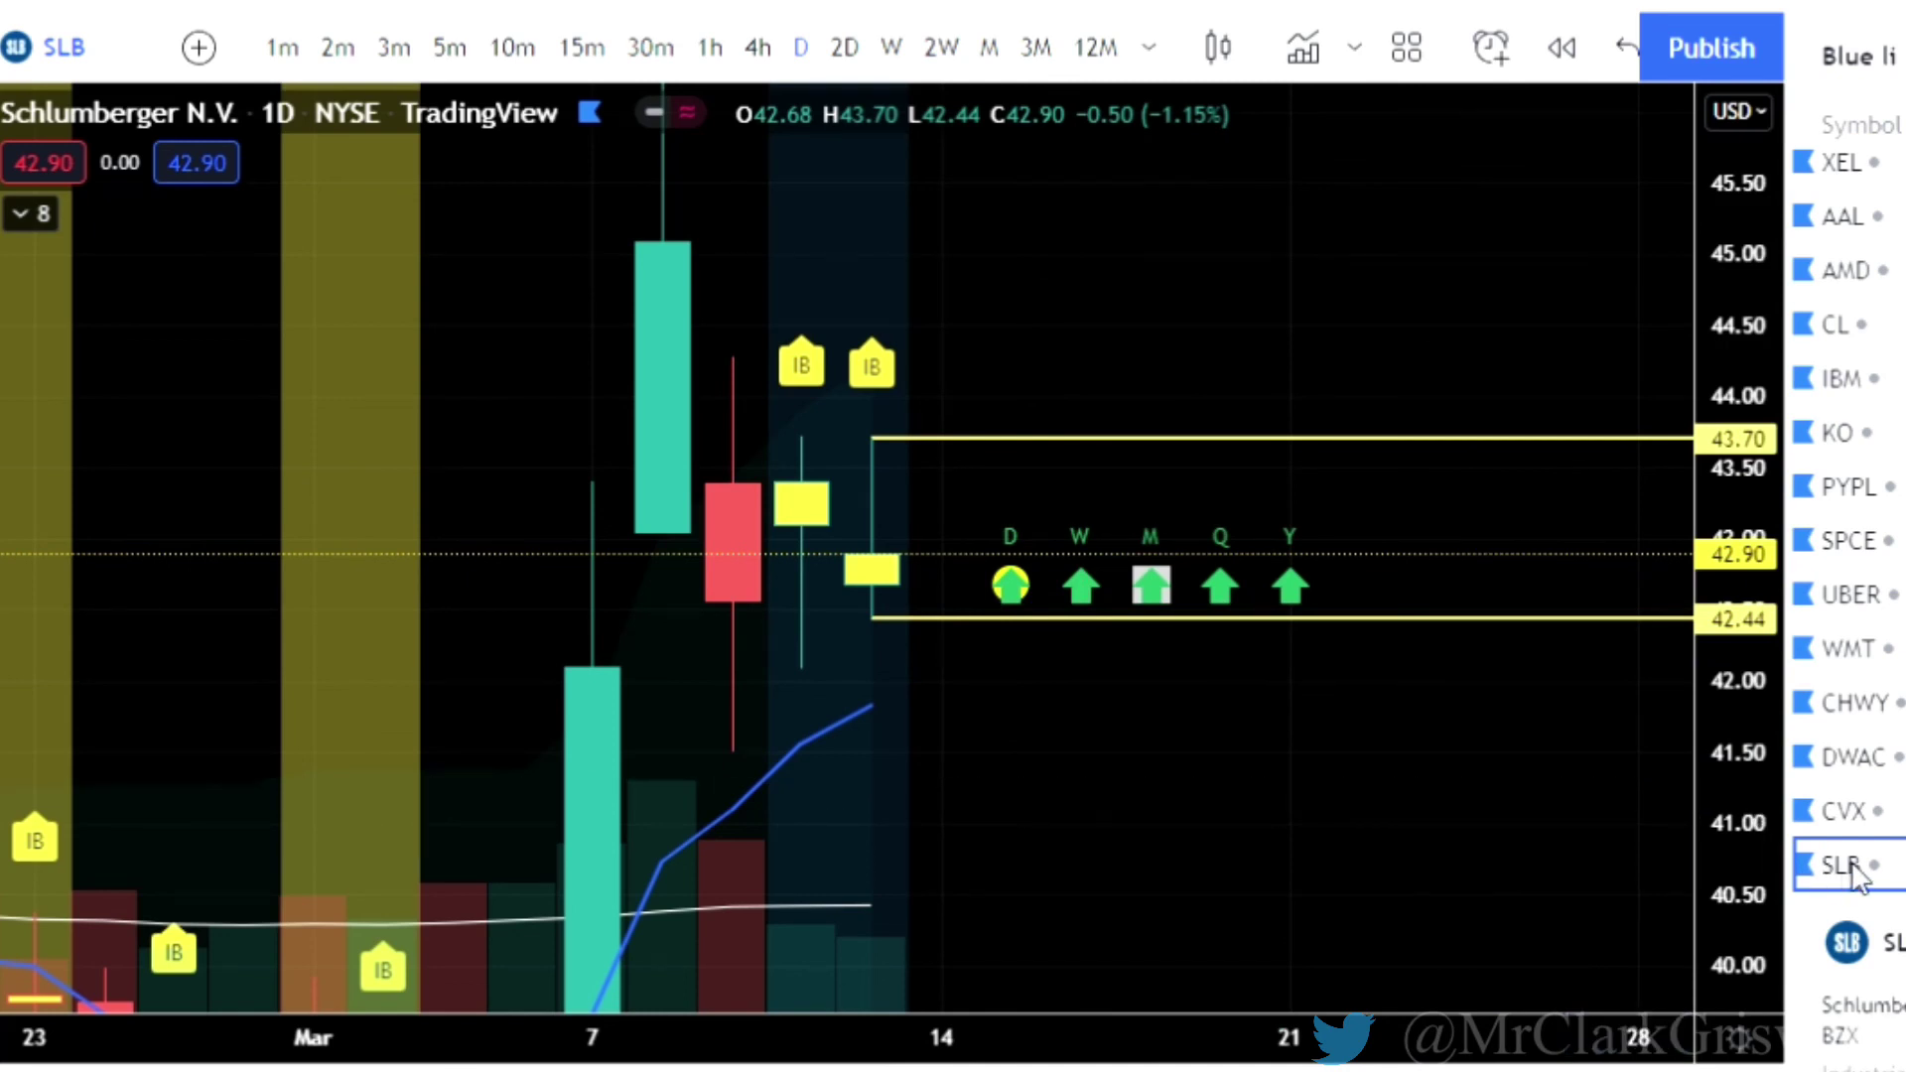
key(Down)
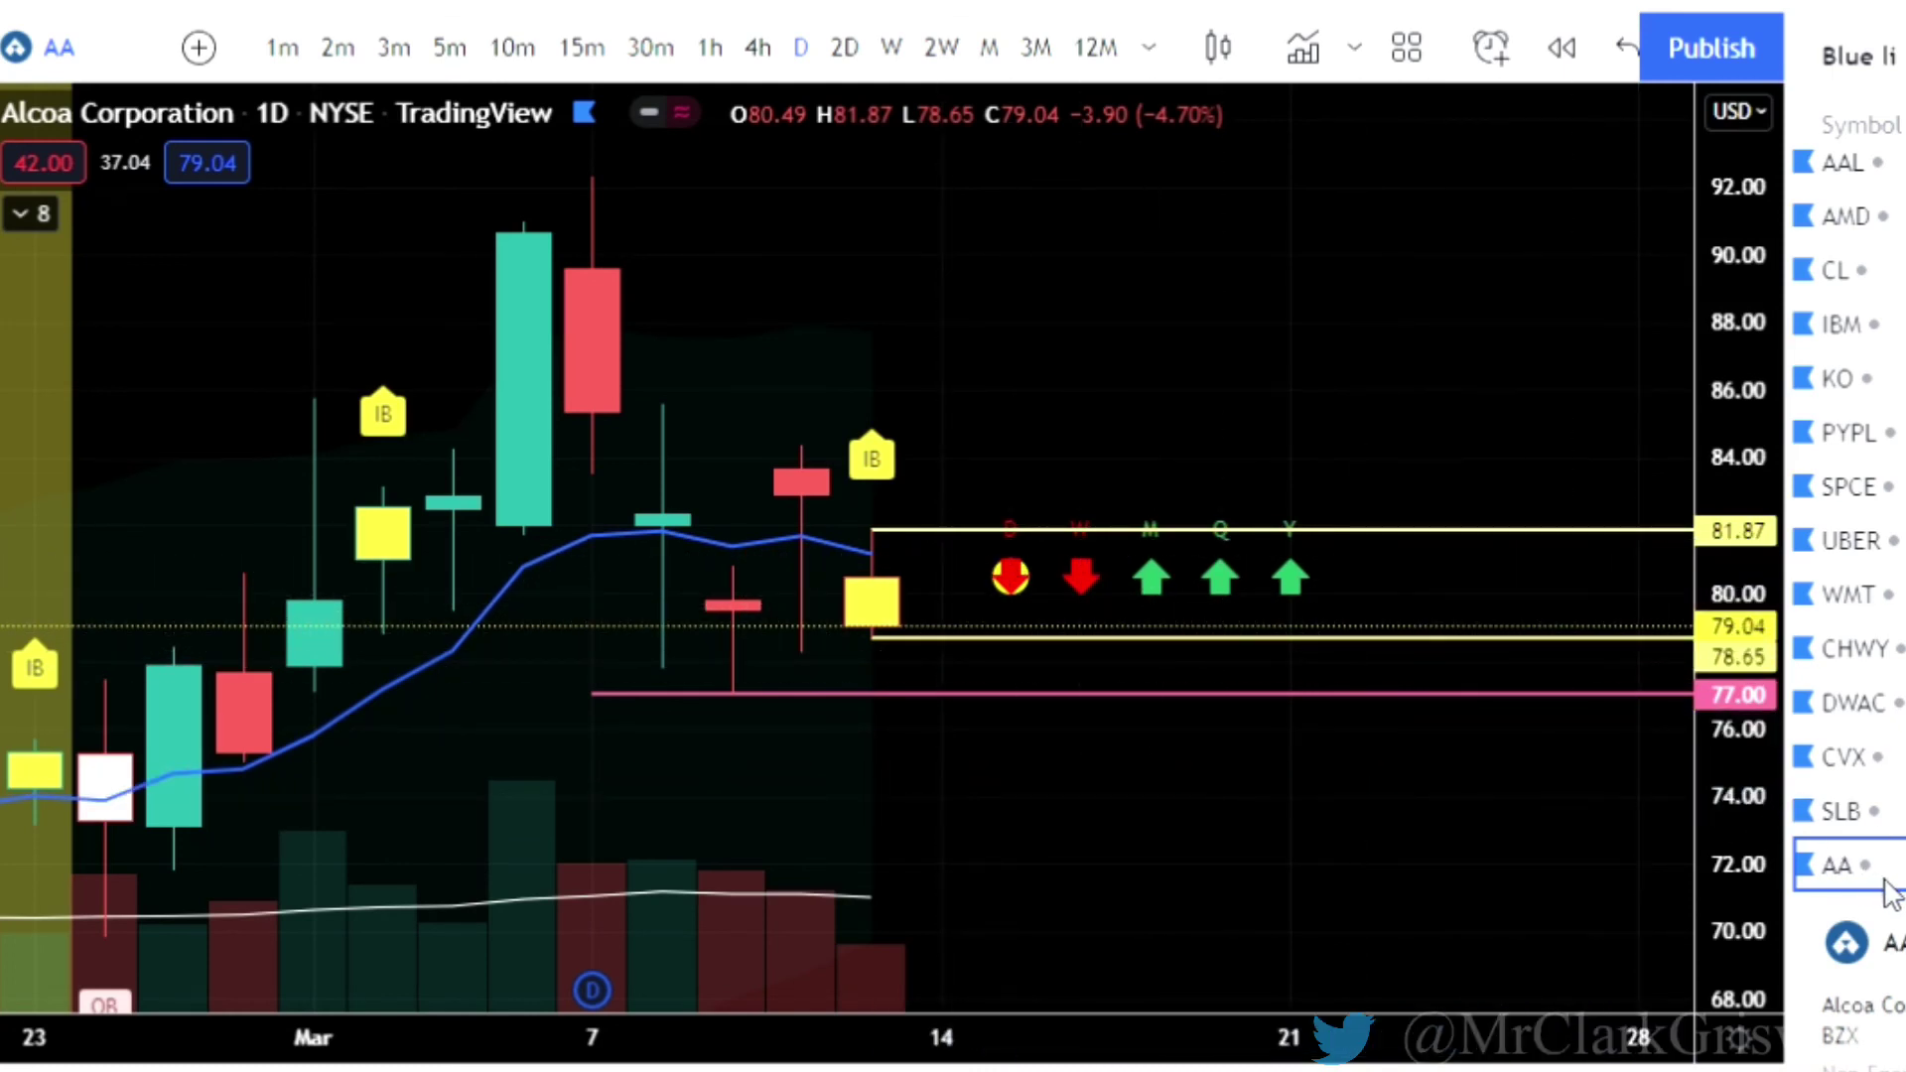
key(Down)
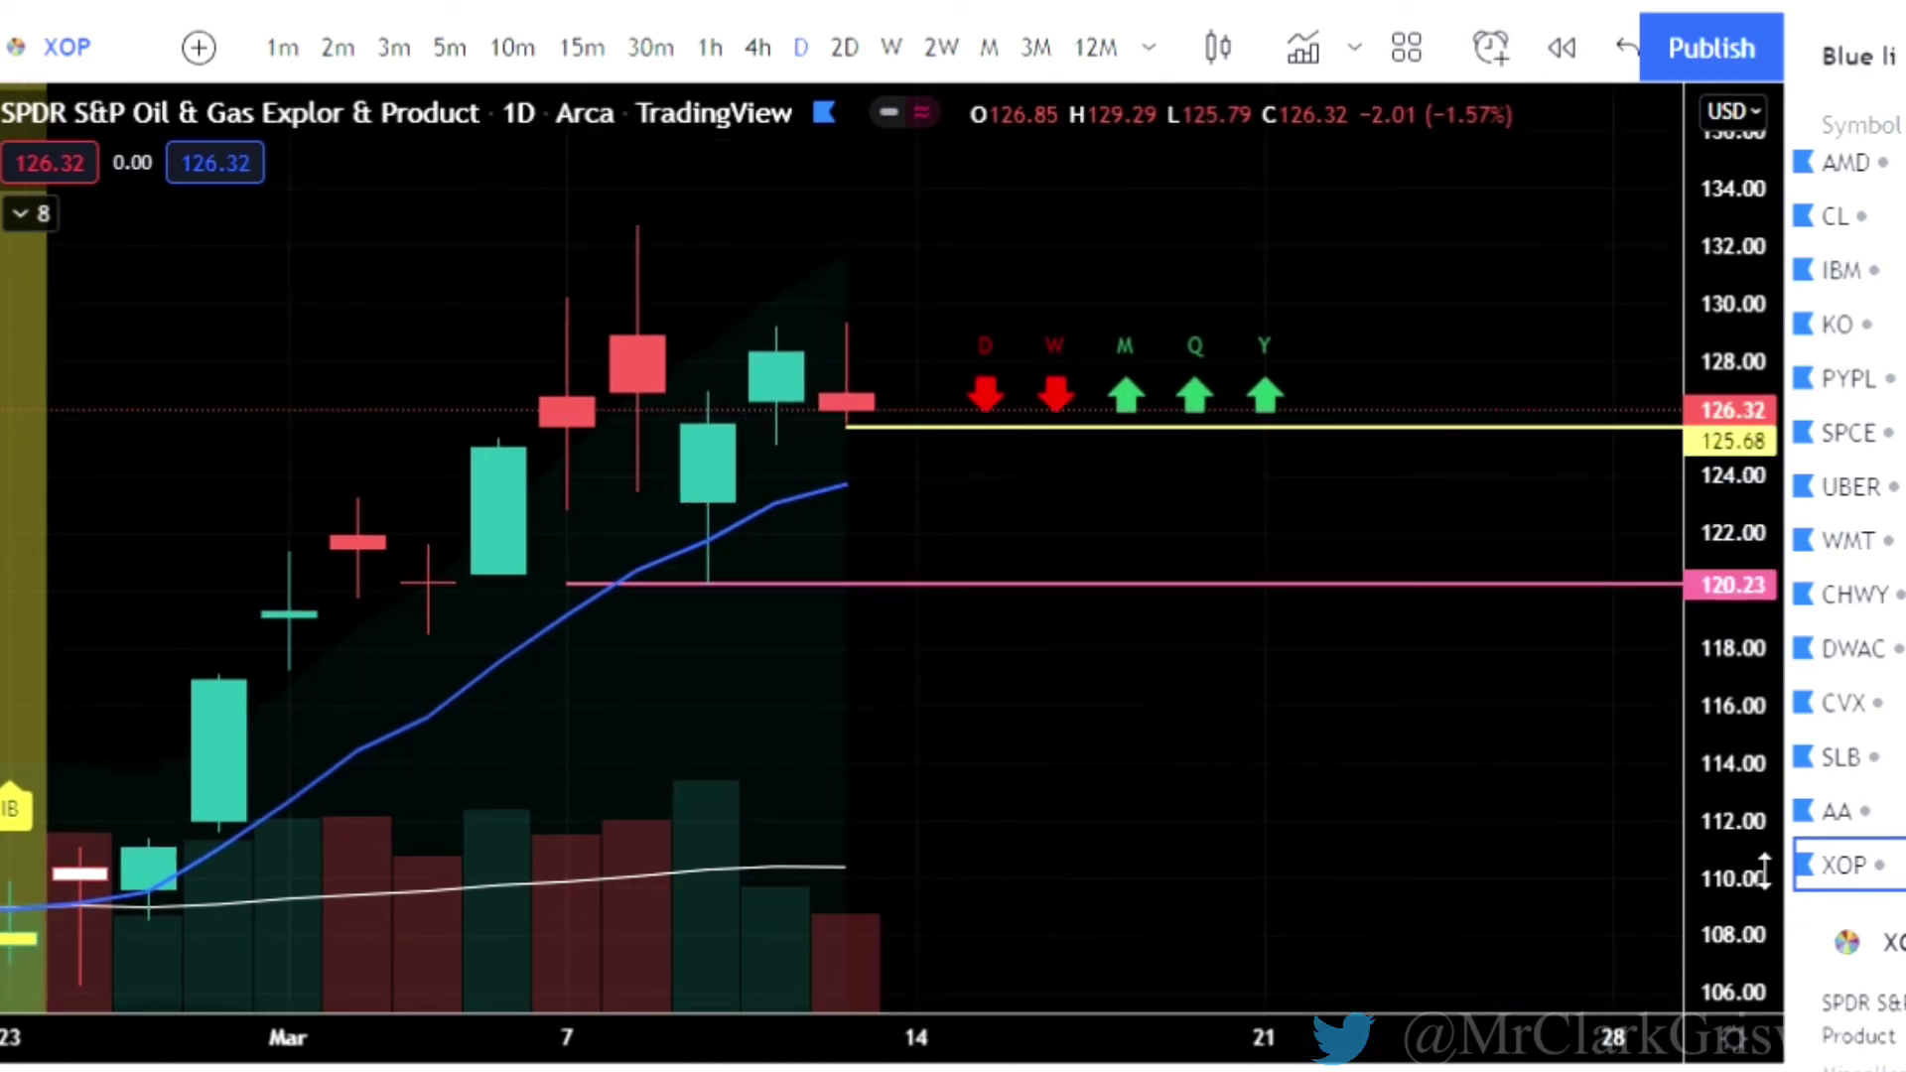
Review the daily charts of Wells Fargo (WFC), Comcast (CMCSA), VERY and Sea Limited (SE), and return to LTNC at the watchlist's start.
key(Down)
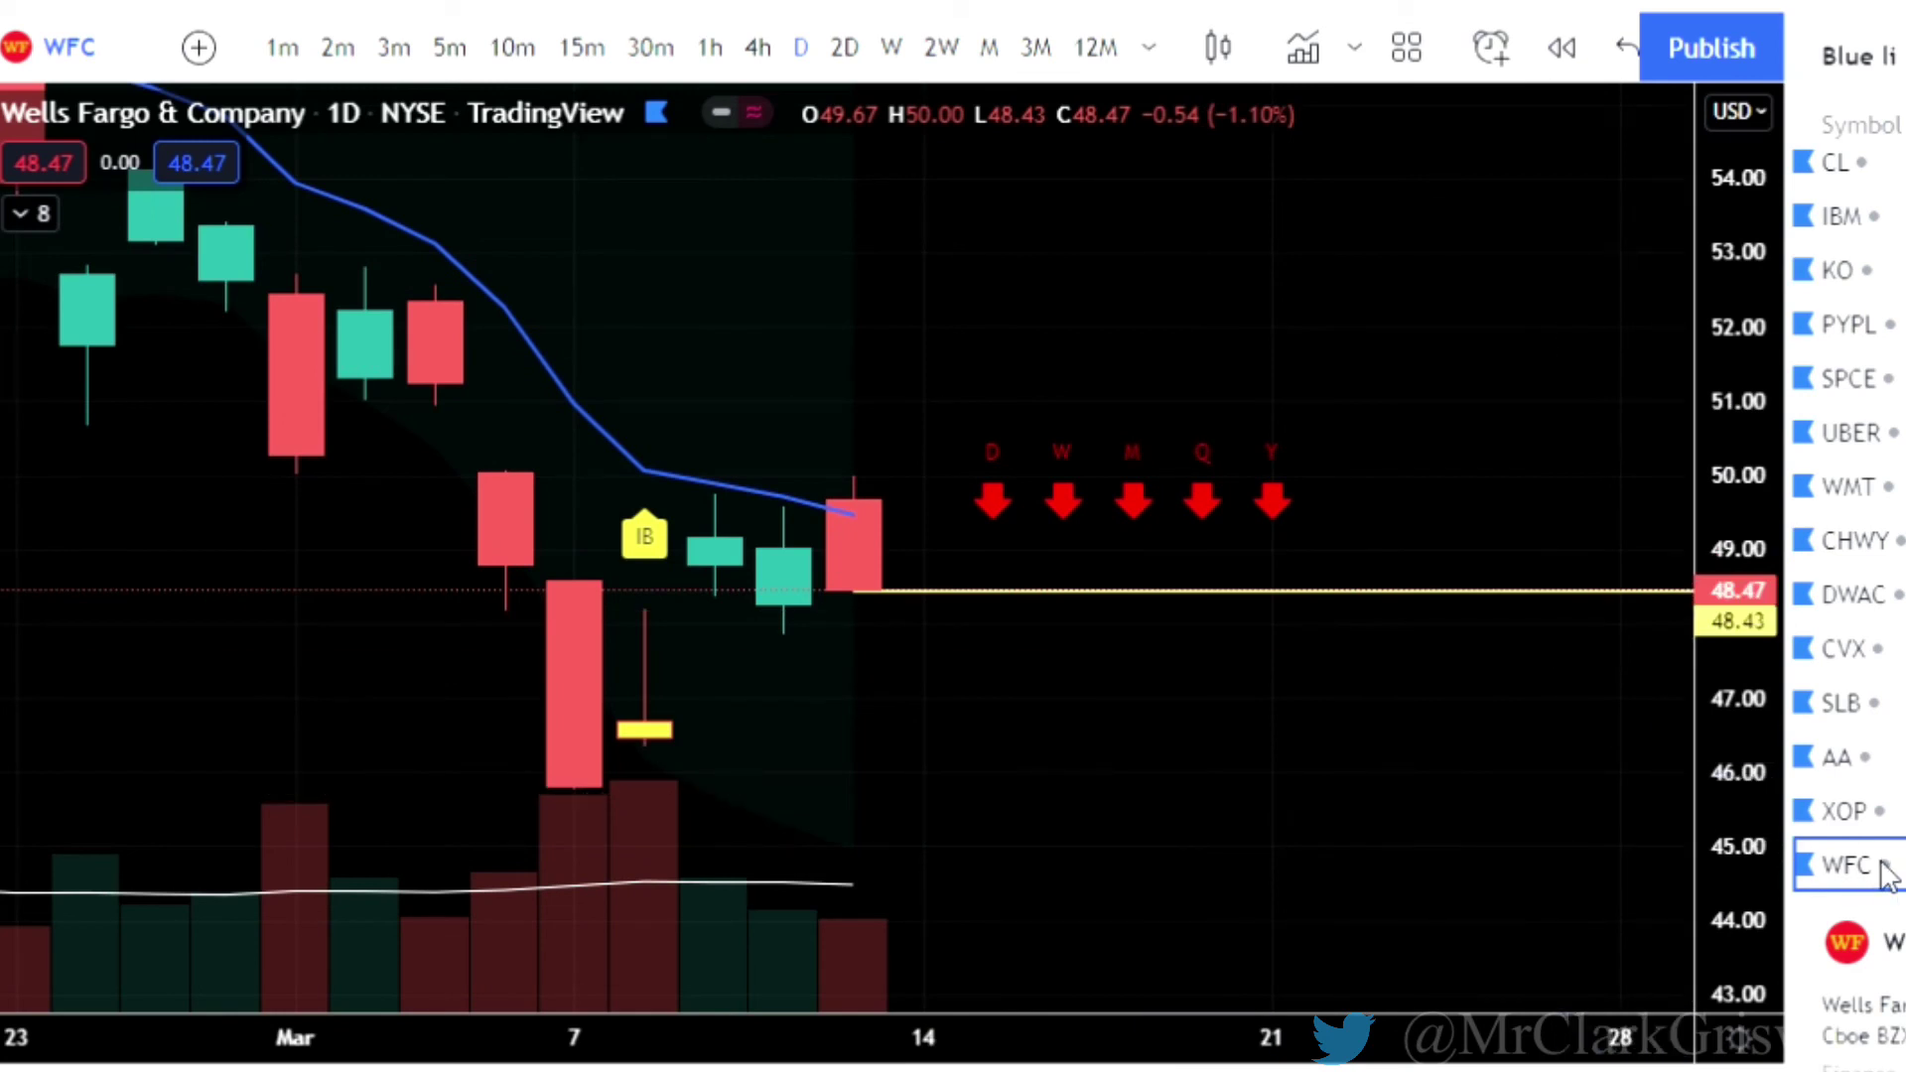
key(Down)
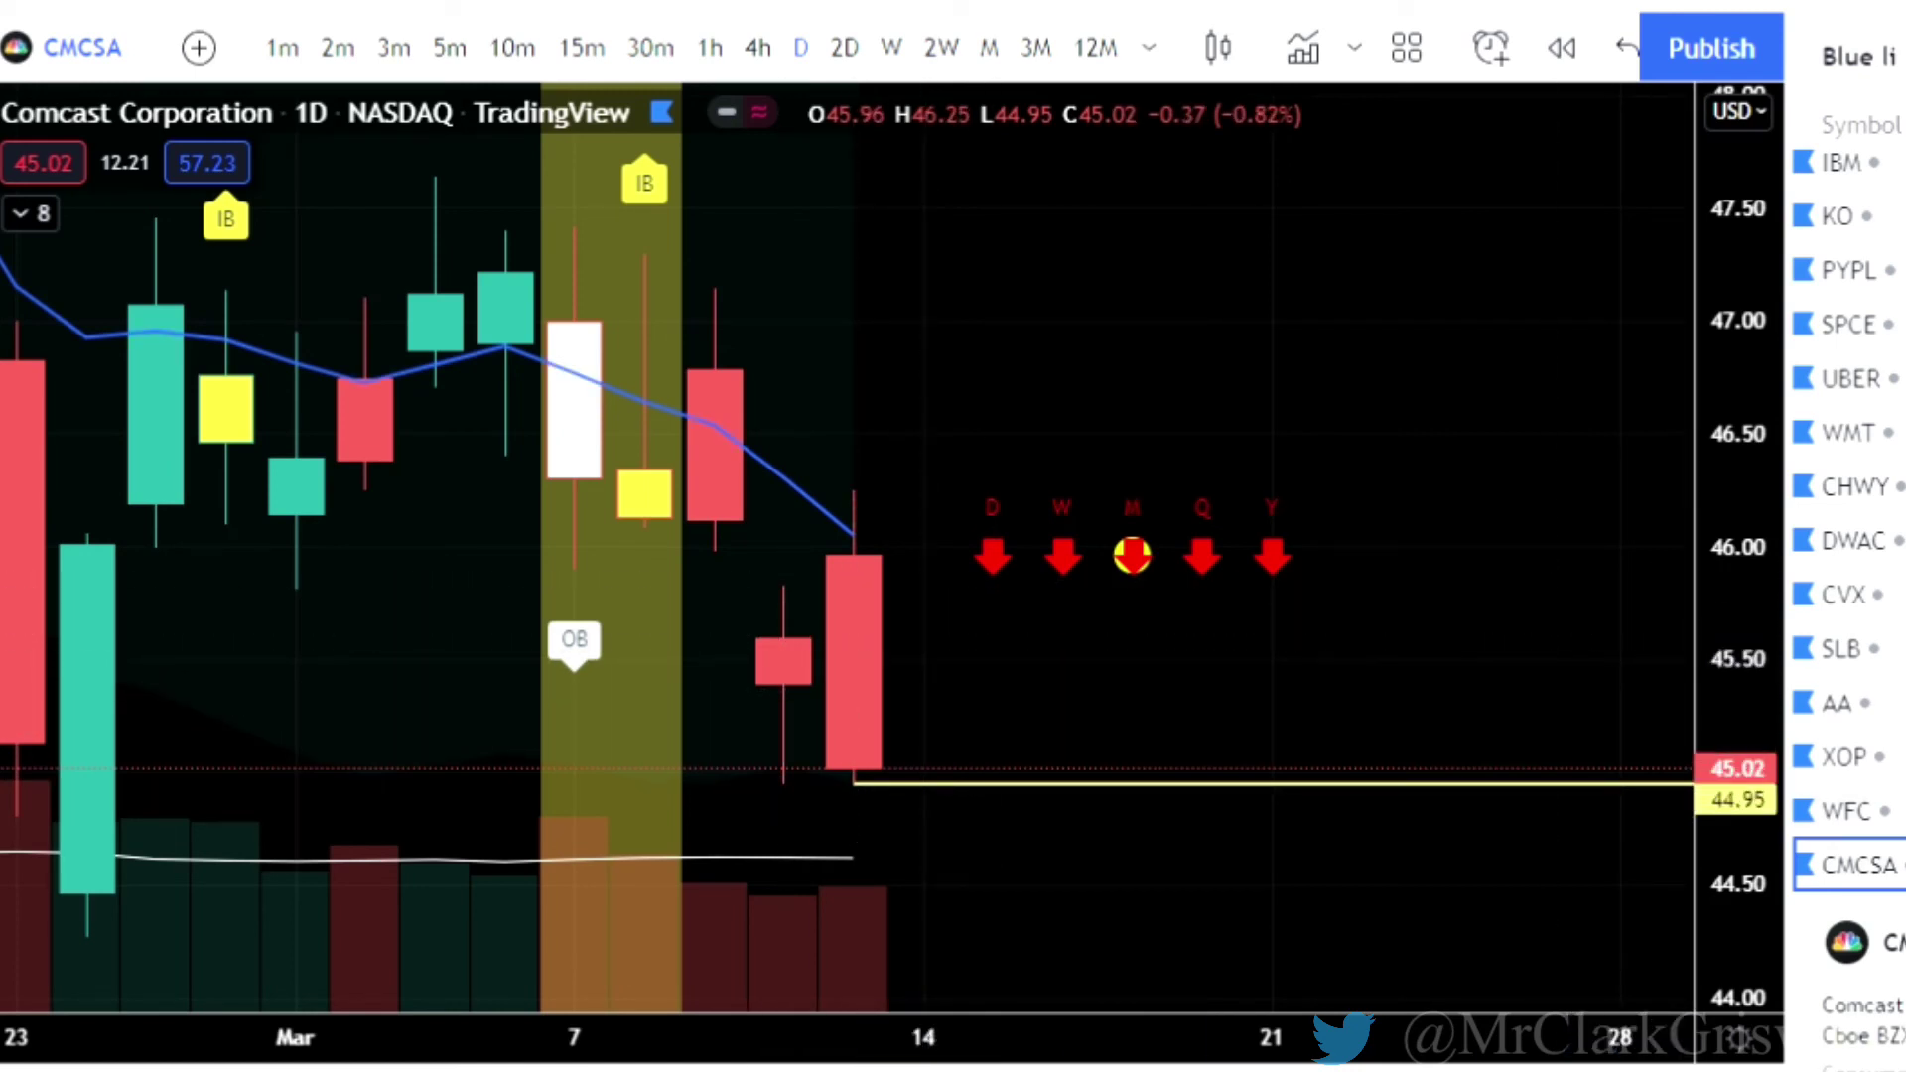
key(Down)
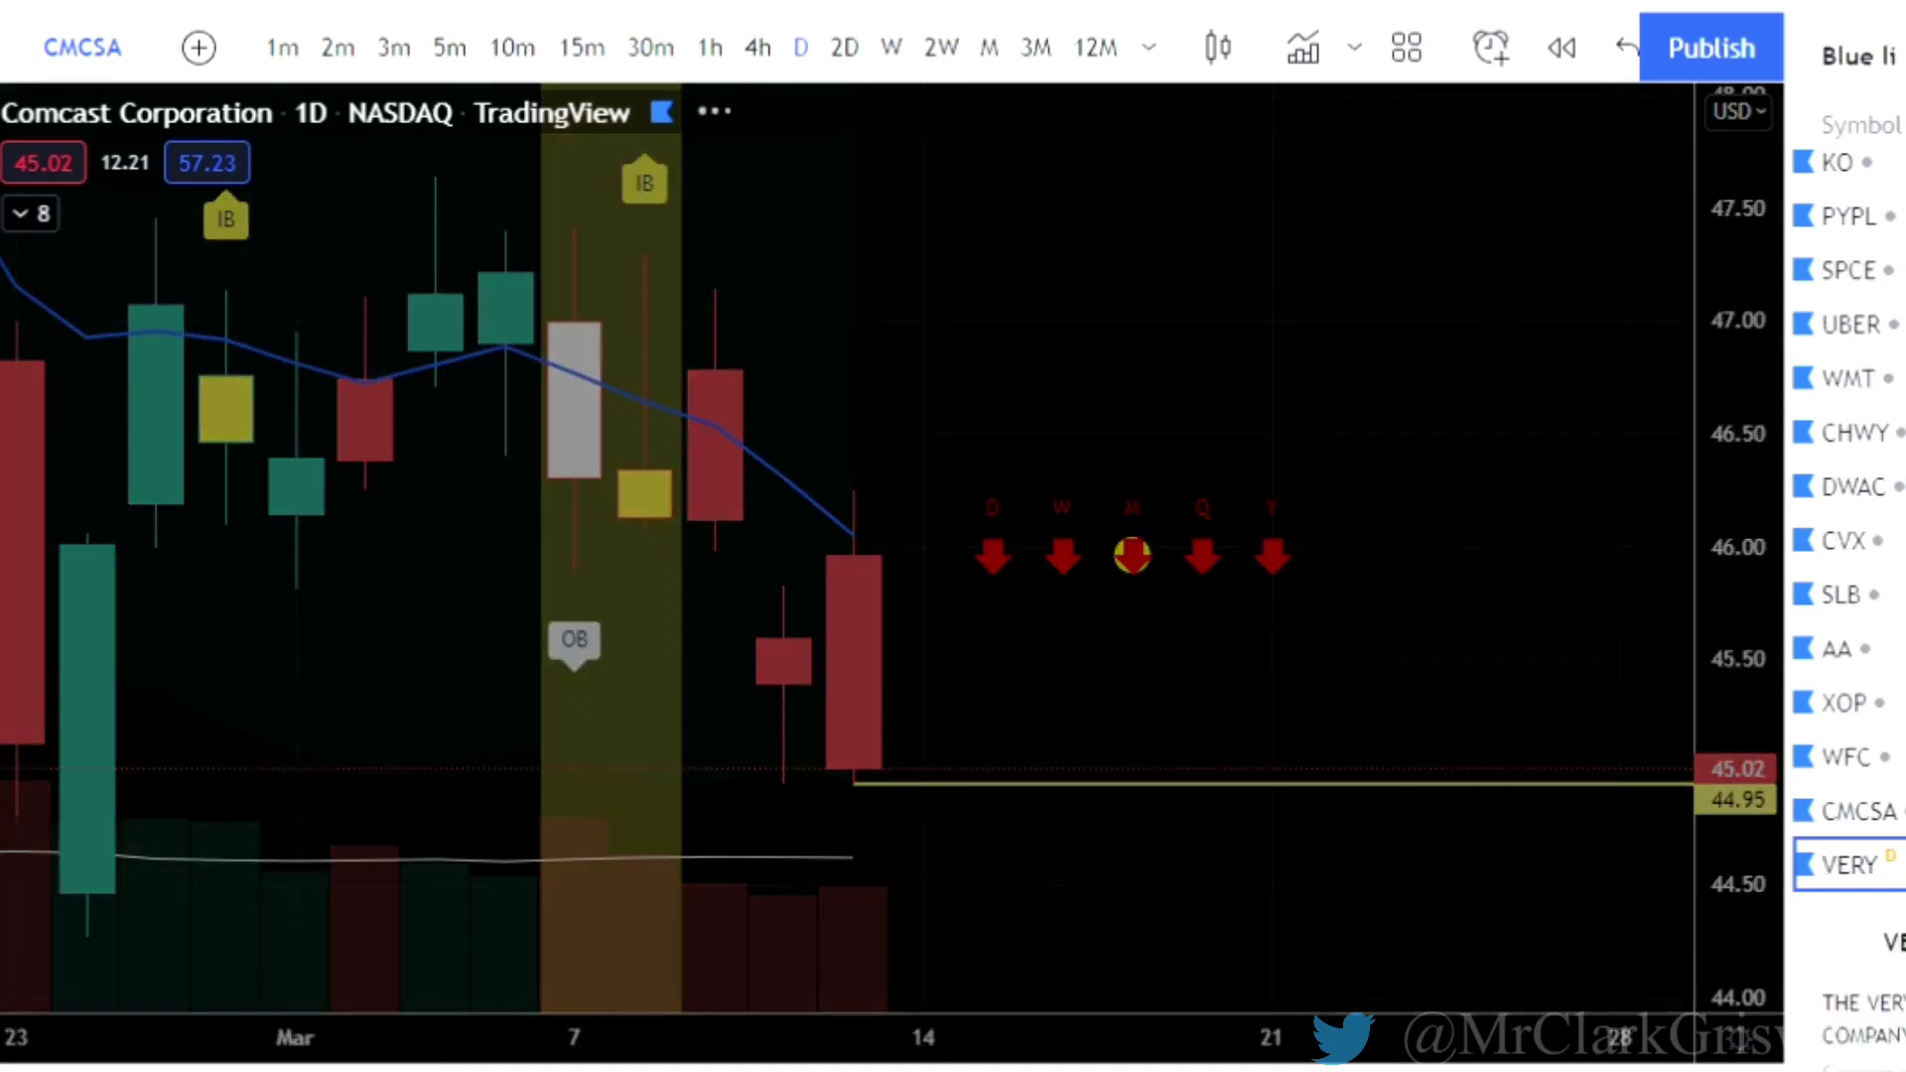
key(Down)
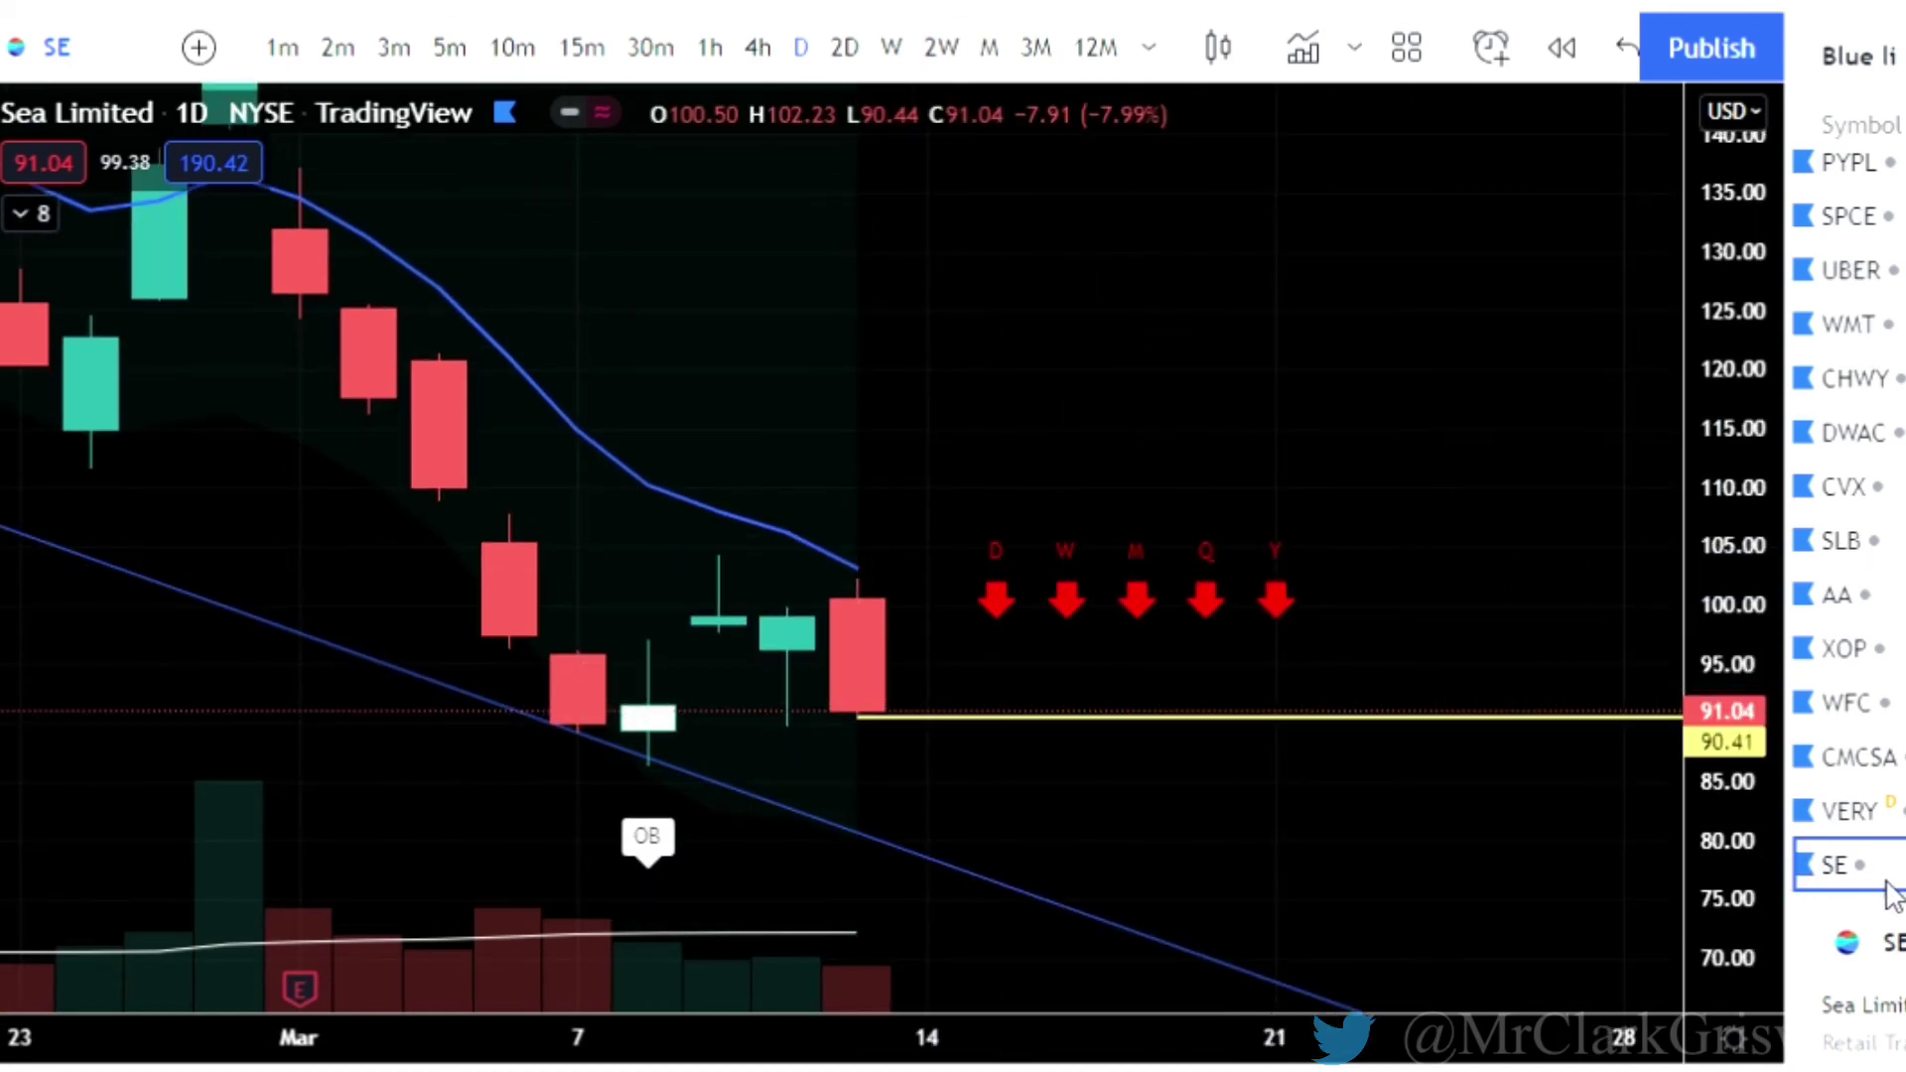
key(Down)
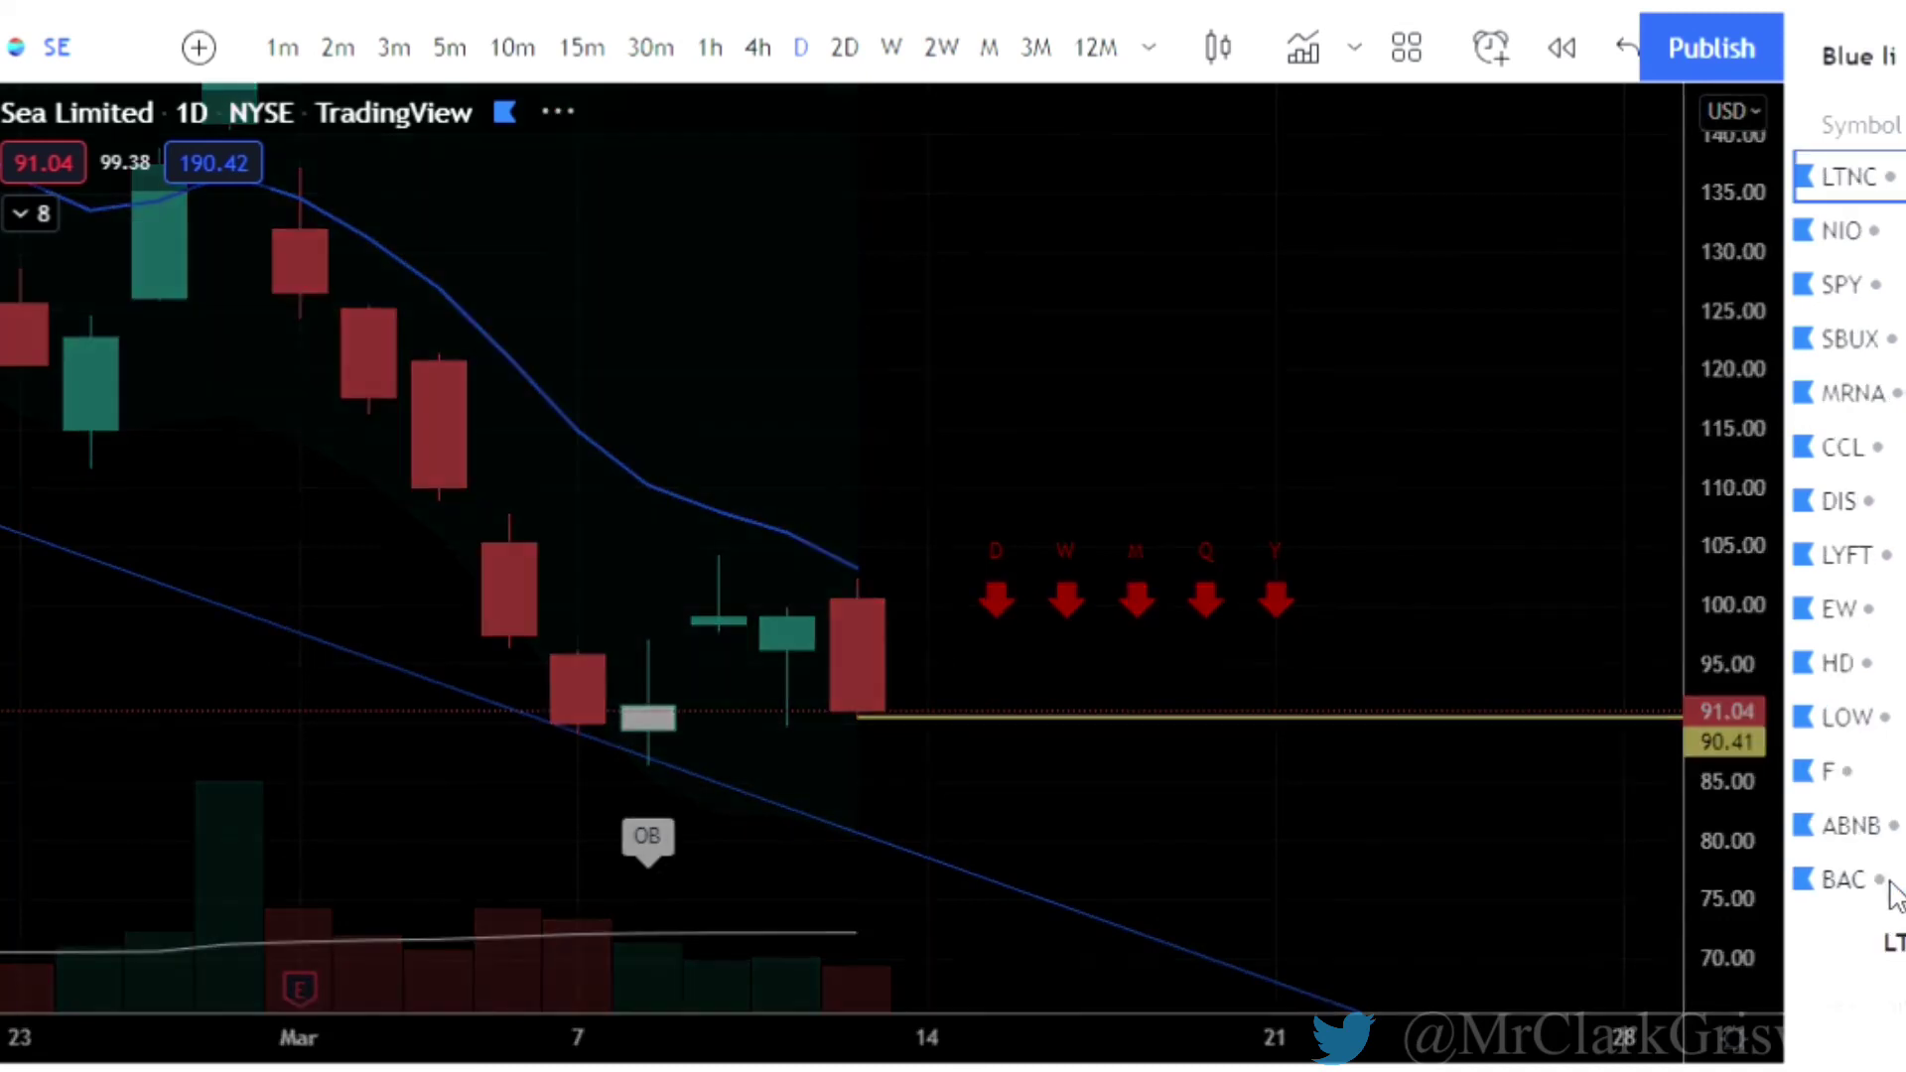